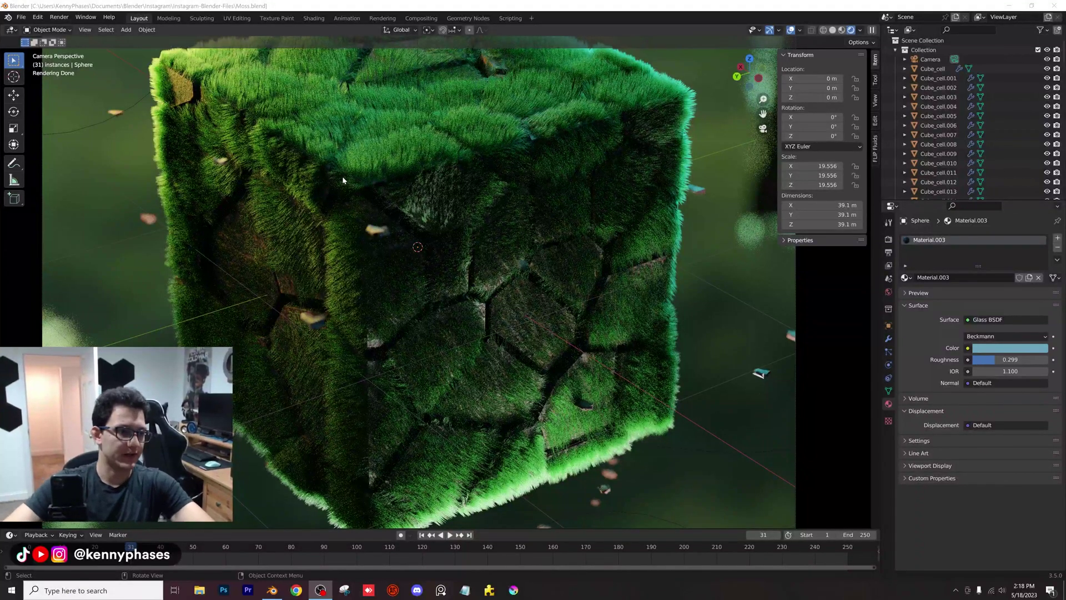
Step: Save the finished moss scene as Moss.blend and bring up the File menu
{"action": "scroll", "coordinate": [446, 265], "scroll_direction": "down", "scroll_amount": 2}
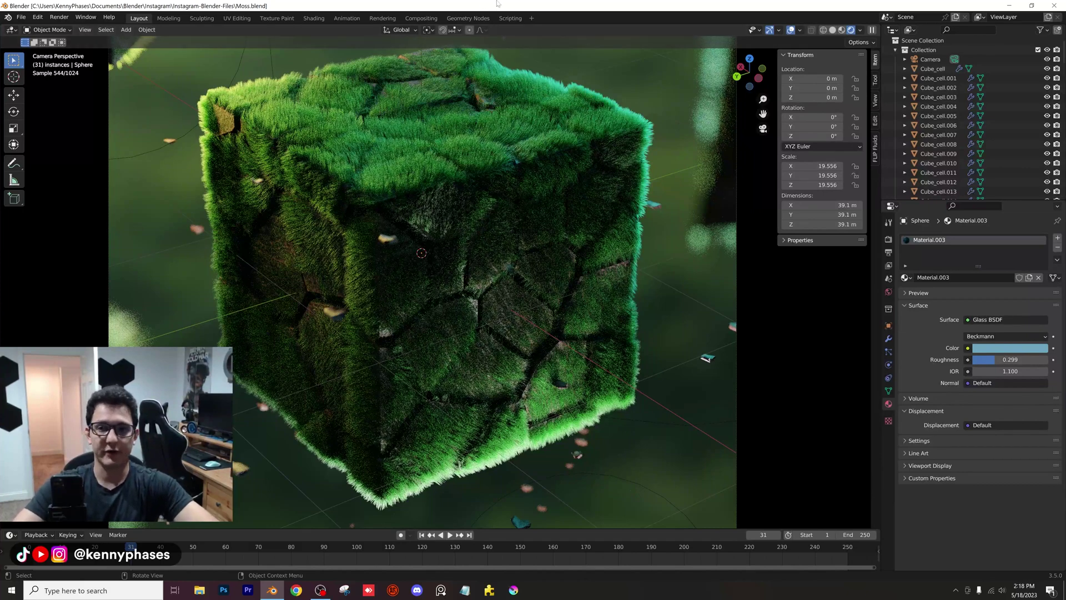
{"action": "key", "text": "ctrl+s"}
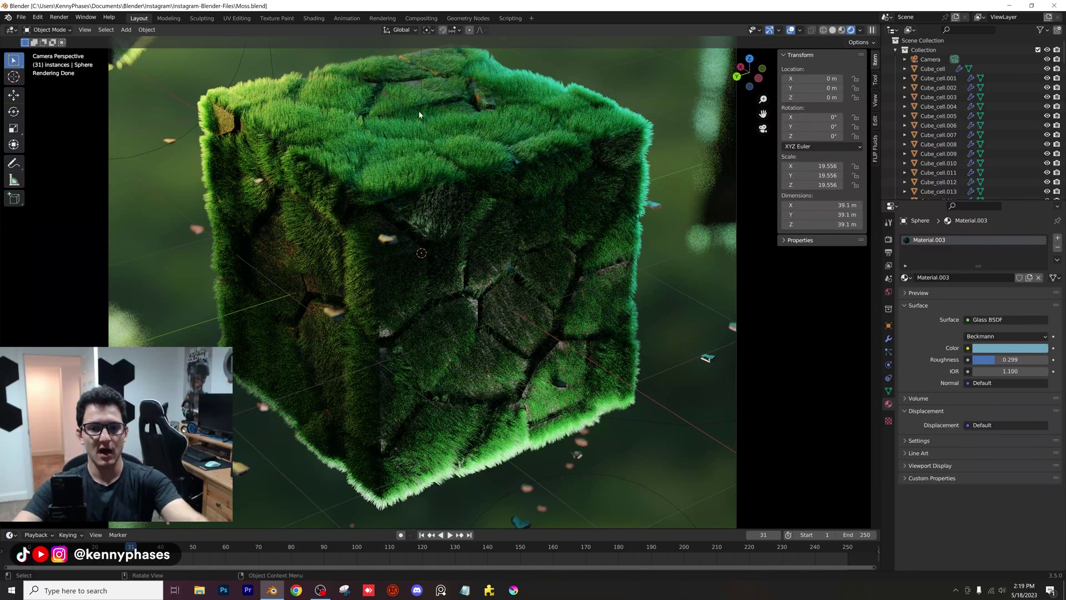
{"action": "left_click", "coordinate": [23, 17]}
Step: Start a new General scene and delete its default light
{"action": "mouse_move", "coordinate": [33, 30]}
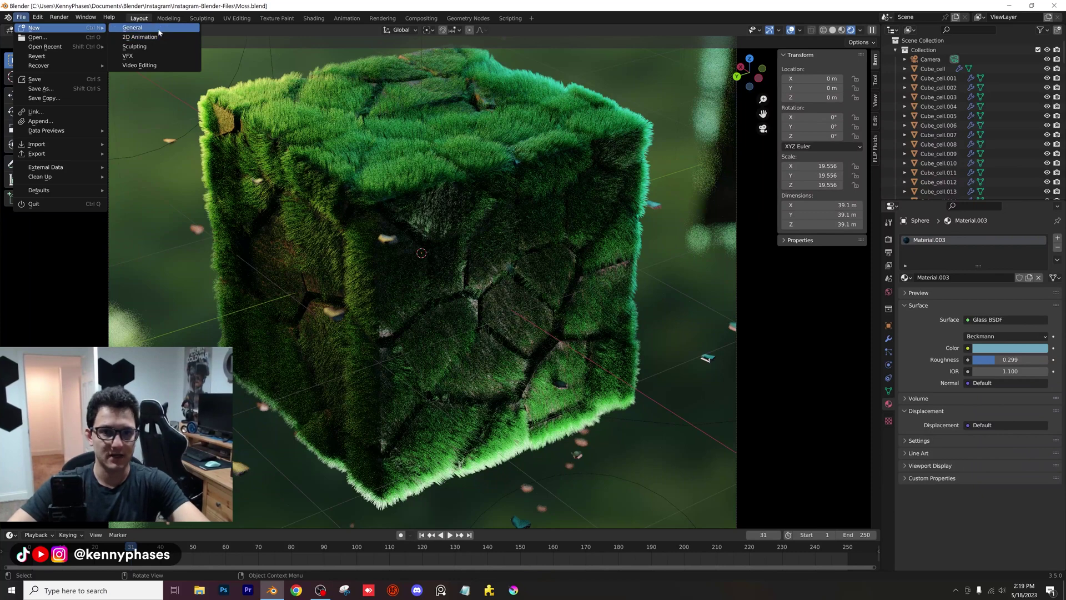
{"action": "left_click", "coordinate": [133, 31]}
{"action": "left_click", "coordinate": [569, 295]}
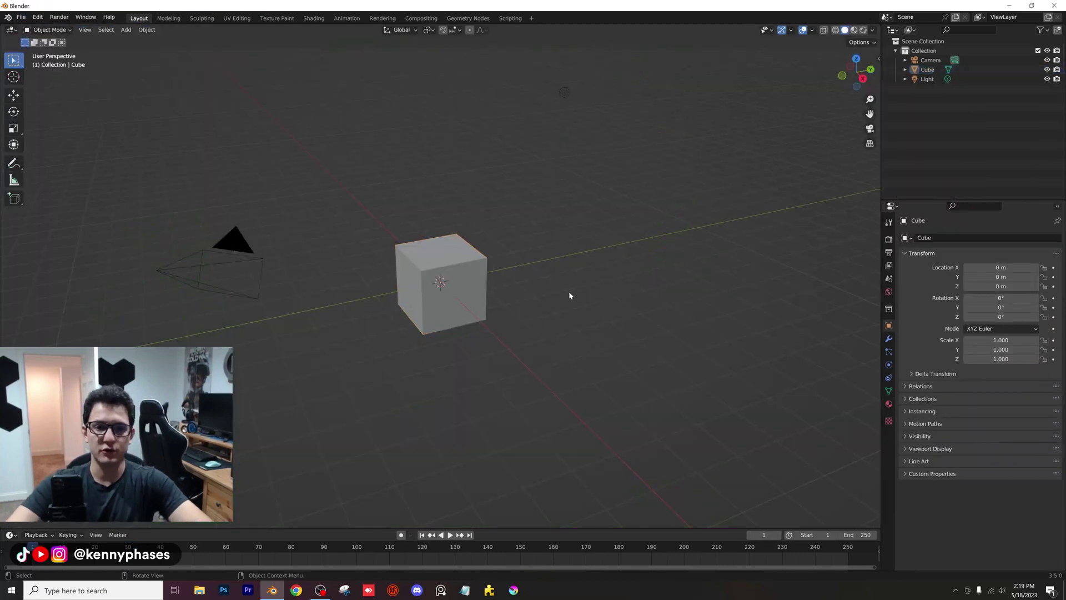
{"action": "left_click", "coordinate": [567, 92]}
{"action": "key", "text": "x"}
{"action": "left_click", "coordinate": [567, 90]}
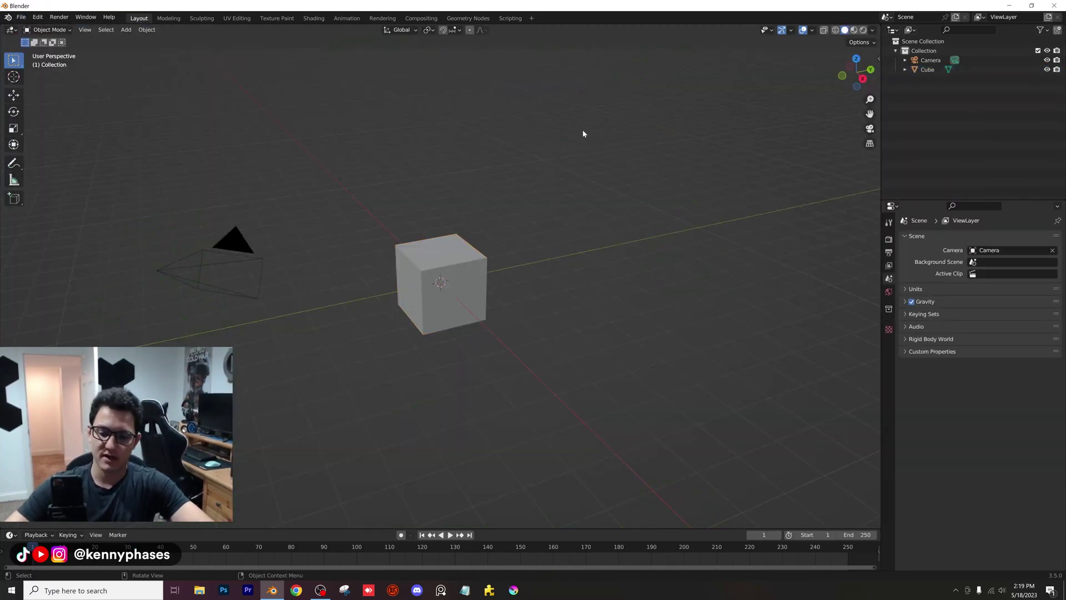
Step: View through the camera and save the file as Moss-Cube-Tutorial.blend
{"action": "key", "text": "KP_0"}
{"action": "scroll", "coordinate": [524, 290], "scroll_direction": "up", "scroll_amount": 1}
{"action": "key", "text": "ctrl+s"}
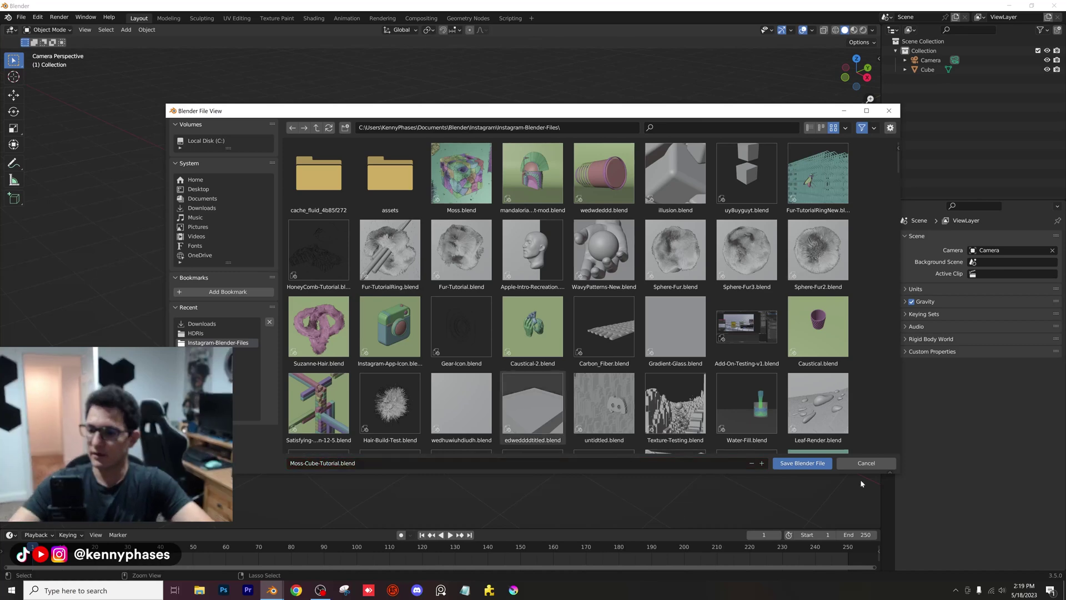
{"action": "left_click", "coordinate": [820, 466]}
{"action": "left_click", "coordinate": [482, 204]}
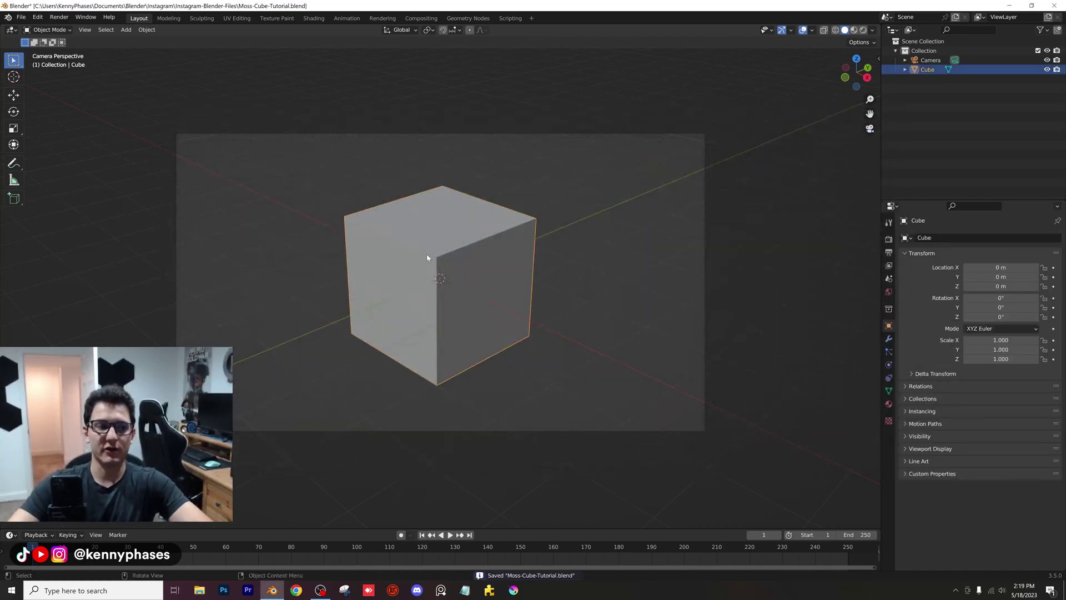
Step: In Edit Mode, delete the cube's mesh, undo the deletion, and return to Object Mode
{"action": "middle_click_drag", "start_coordinate": [428, 257], "coordinate": [417, 274]}
{"action": "scroll", "coordinate": [463, 265], "scroll_direction": "up", "scroll_amount": 3}
{"action": "key", "text": "Tab"}
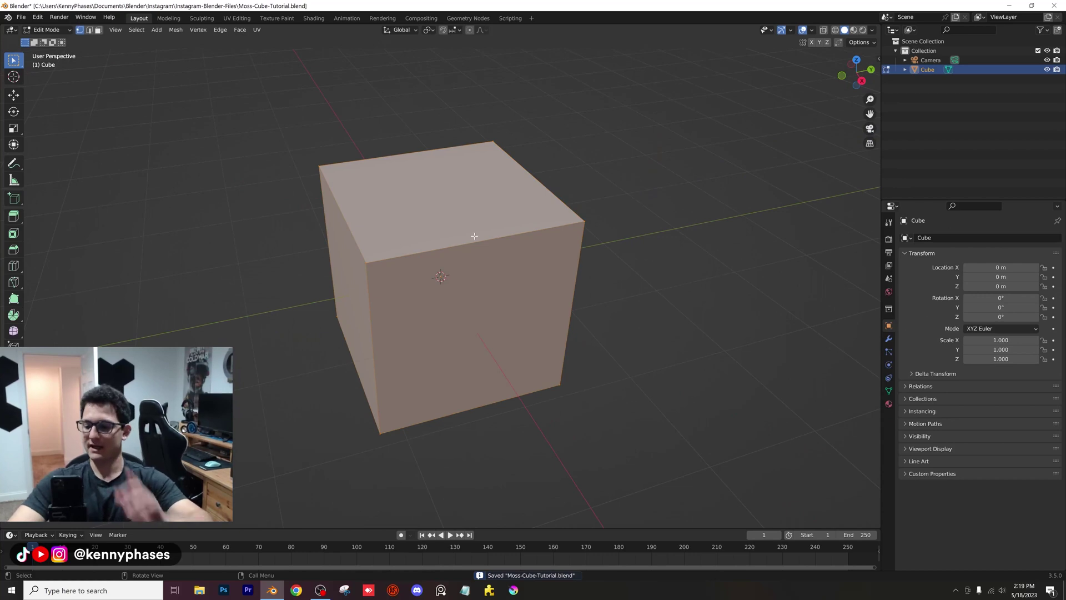
{"action": "key", "text": "x"}
{"action": "left_click", "coordinate": [474, 236]}
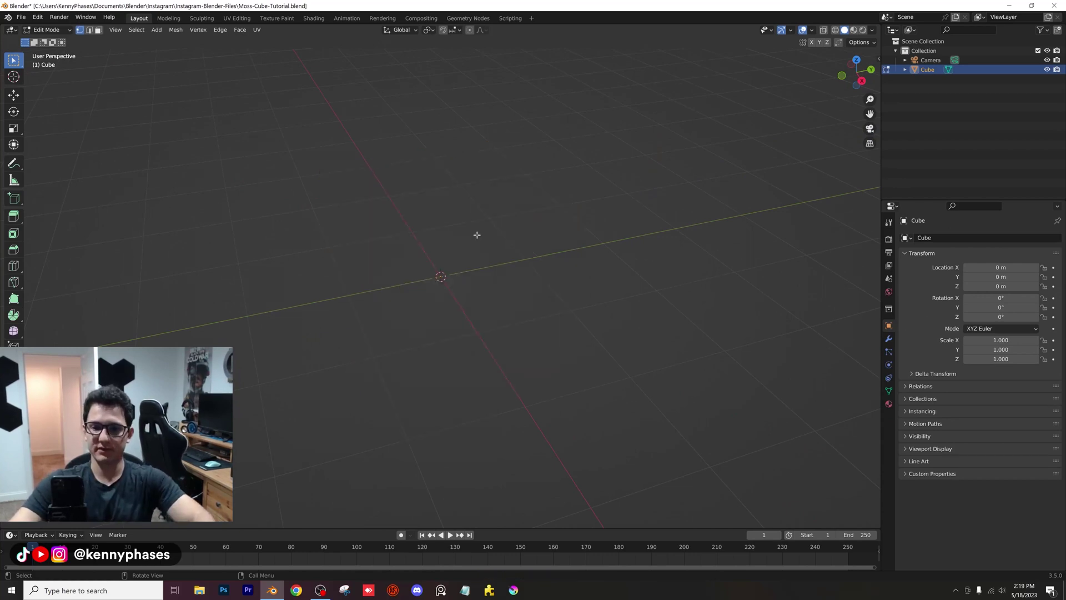
{"action": "key", "text": "ctrl+z"}
{"action": "key", "text": "x"}
{"action": "key", "text": "Escape"}
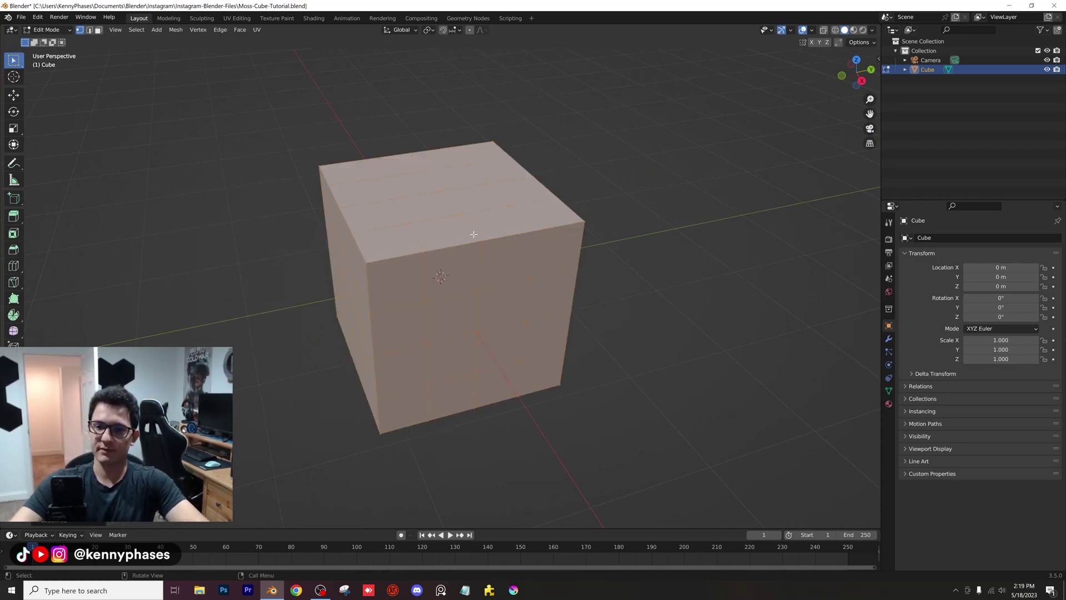
{"action": "mouse_move", "coordinate": [474, 235]}
{"action": "middle_mouse_down"}
{"action": "mouse_move", "coordinate": [464, 238]}
{"action": "mouse_move", "coordinate": [470, 229]}
{"action": "middle_mouse_up"}
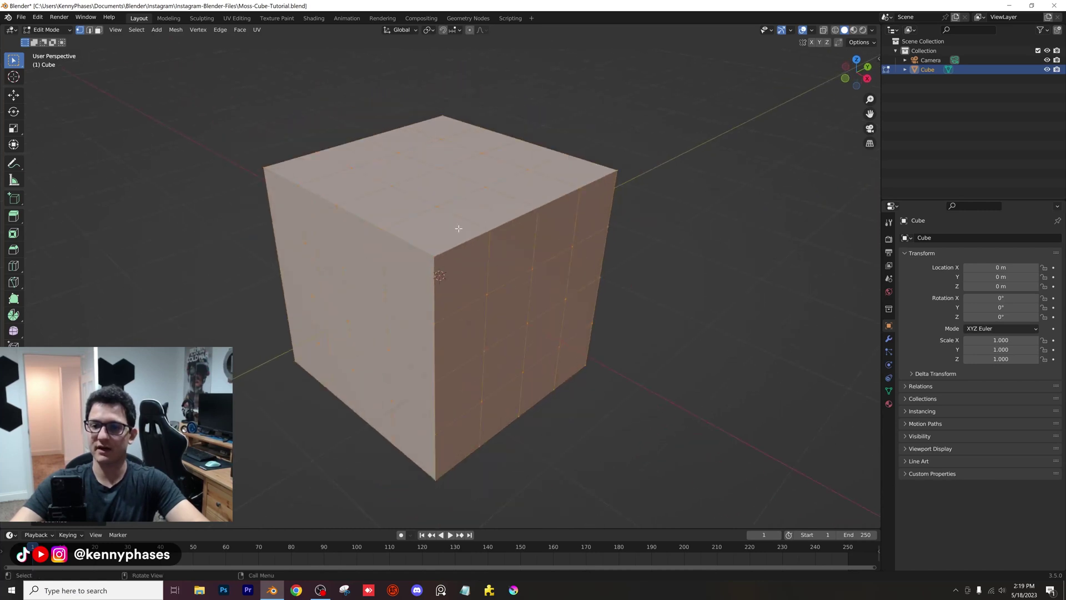
{"action": "key", "text": "Tab"}
Step: Bring up the Quick Effects Cell Fracture settings for the cube
{"action": "left_click", "coordinate": [147, 30]}
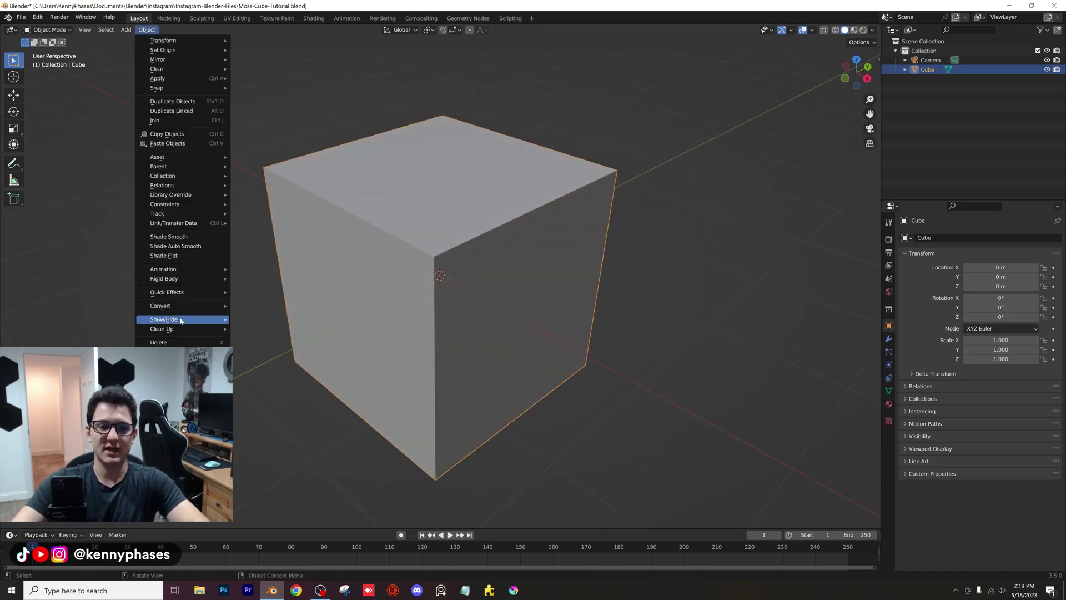
{"action": "mouse_move", "coordinate": [217, 292]}
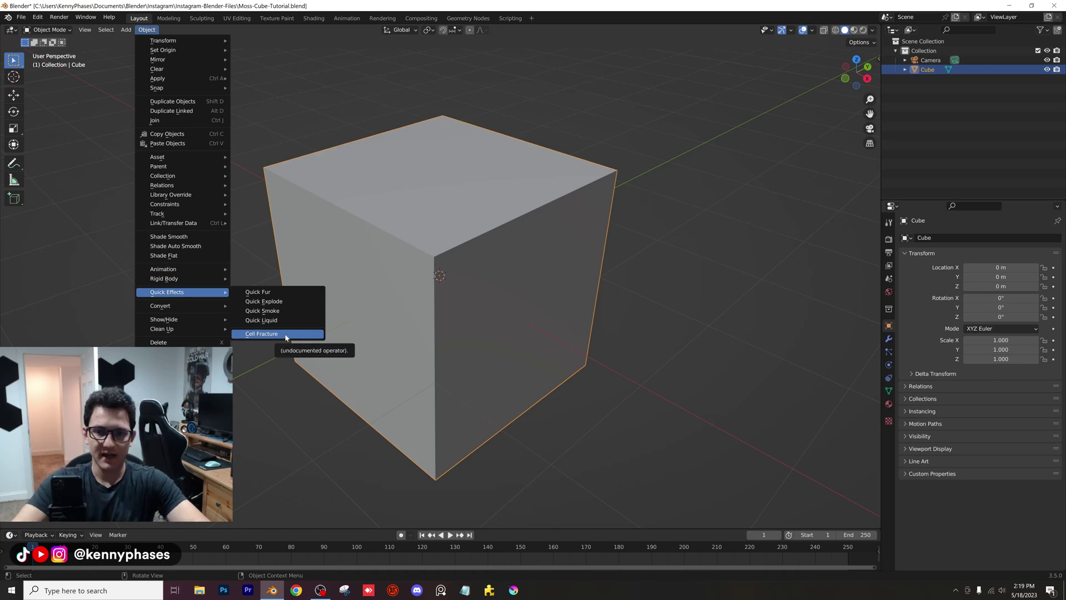
{"action": "left_click", "coordinate": [285, 335]}
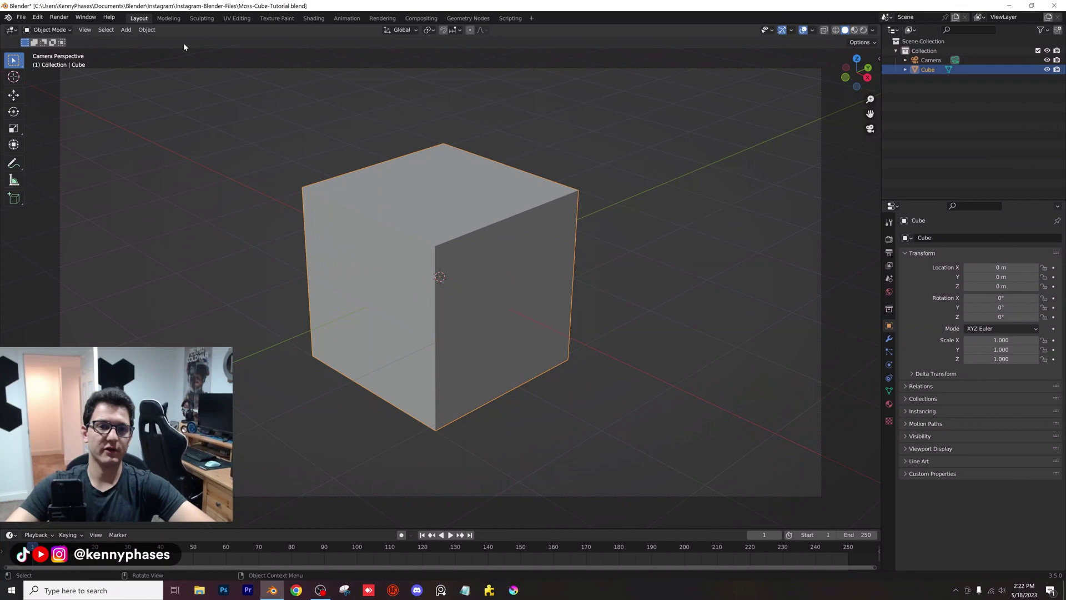
Step: Cancel the Cell Fracture dialog and subdivide the cube mesh in Edit Mode
{"action": "left_click", "coordinate": [147, 30]}
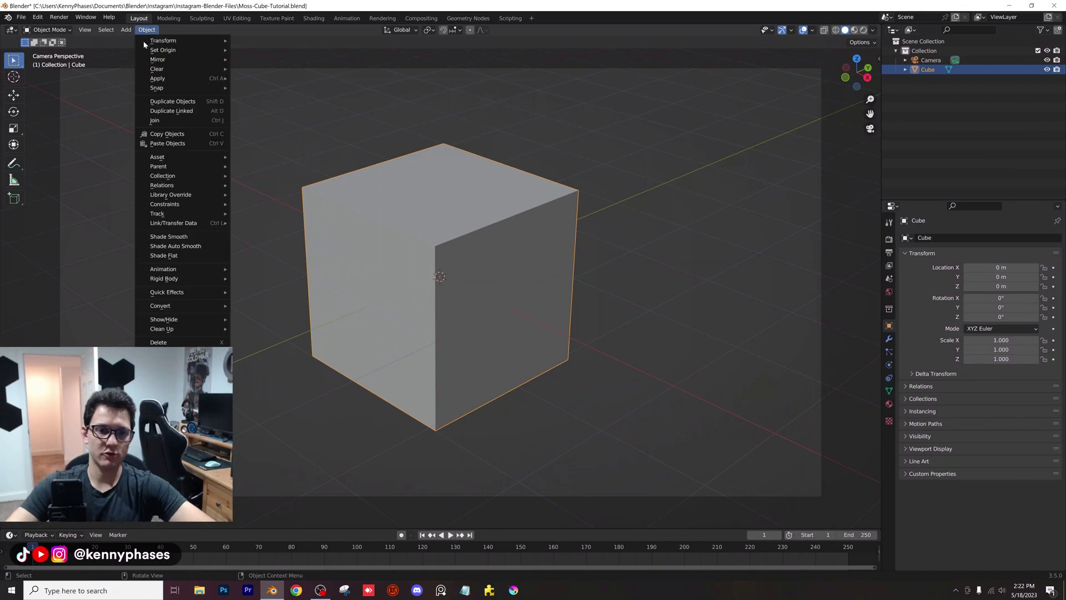
{"action": "mouse_move", "coordinate": [189, 292]}
{"action": "left_click", "coordinate": [306, 335]}
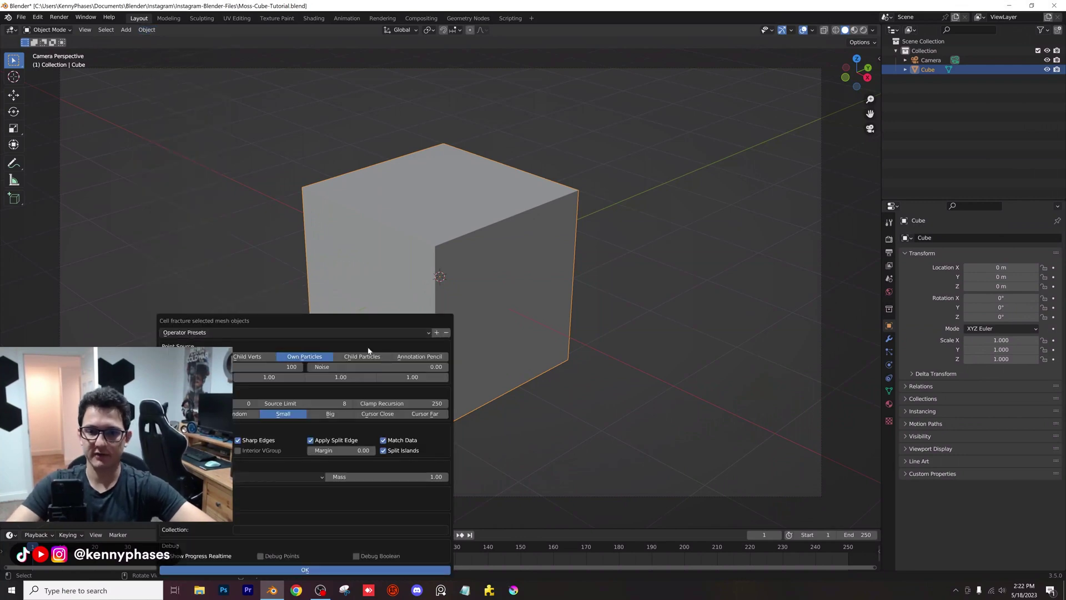
{"action": "key", "text": "Escape"}
{"action": "key", "text": "Tab"}
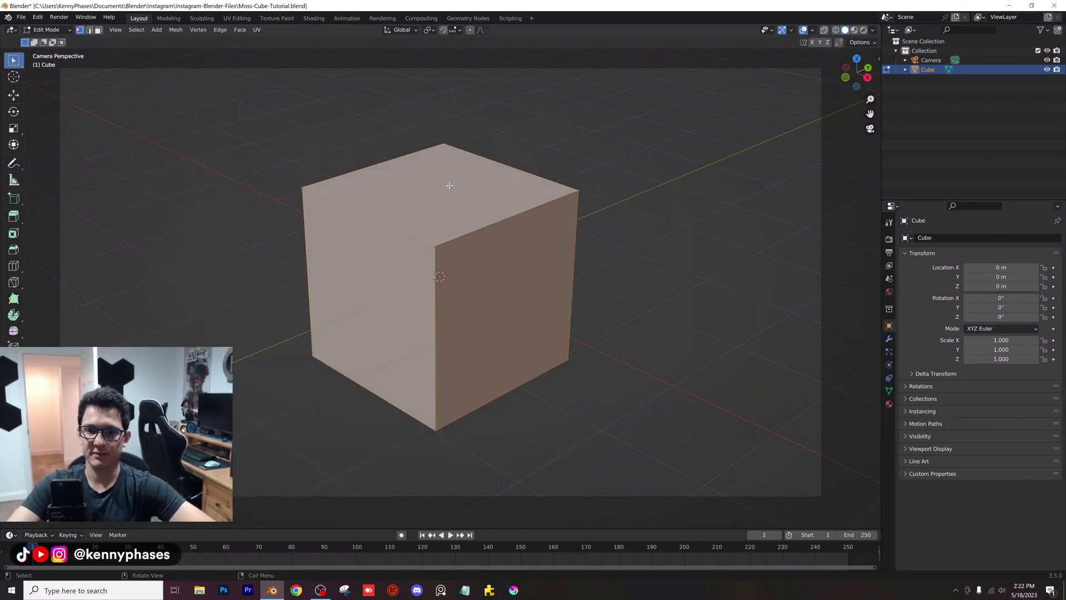
{"action": "right_click", "coordinate": [448, 195]}
{"action": "left_click", "coordinate": [448, 192]}
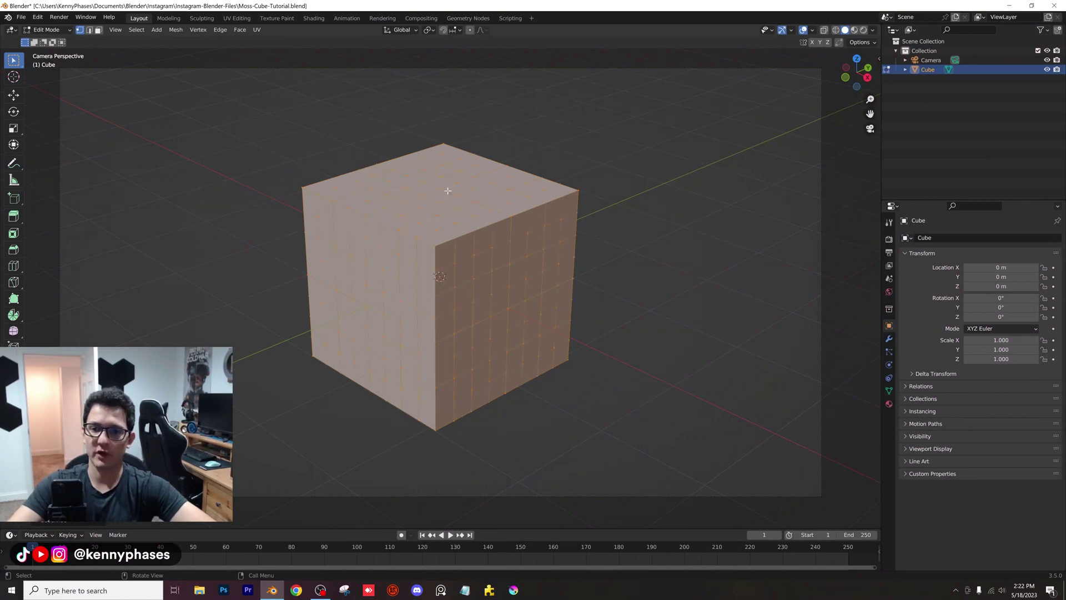
{"action": "scroll", "coordinate": [481, 252], "scroll_direction": "up", "scroll_amount": 3}
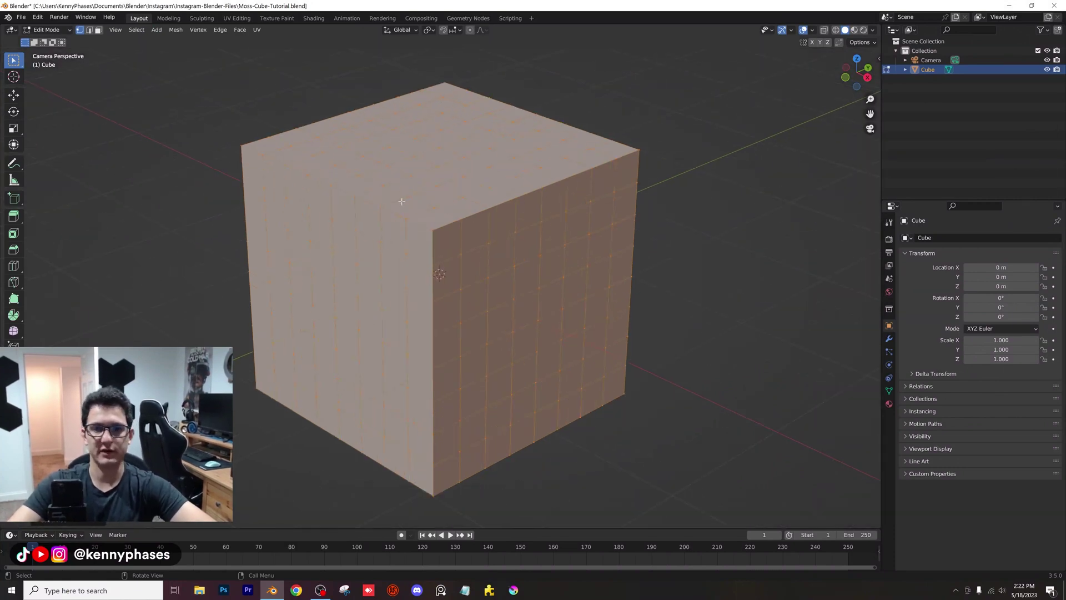
{"action": "key", "text": "Tab"}
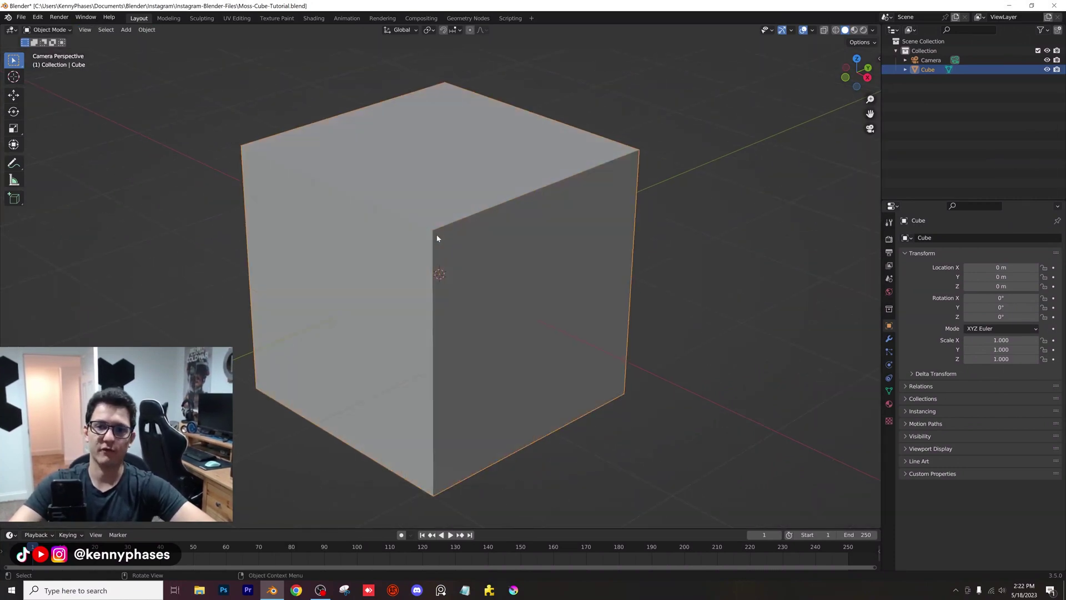
Step: Run Cell Fracture on the subdivided cube, splitting it into Cube_cell pieces
{"action": "left_click", "coordinate": [146, 30]}
{"action": "mouse_move", "coordinate": [184, 291]}
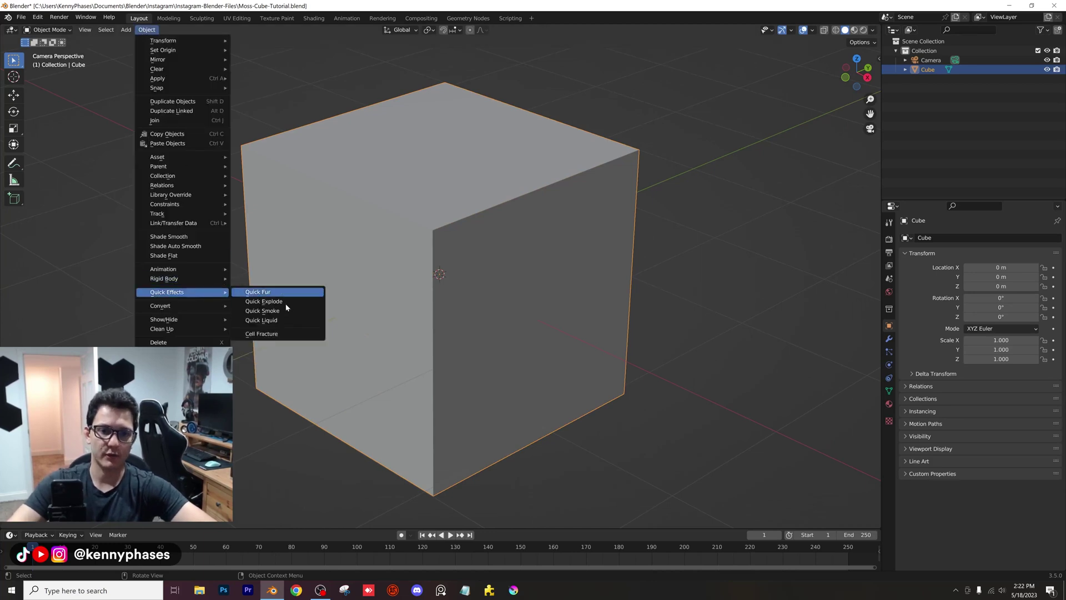
{"action": "left_click", "coordinate": [278, 334]}
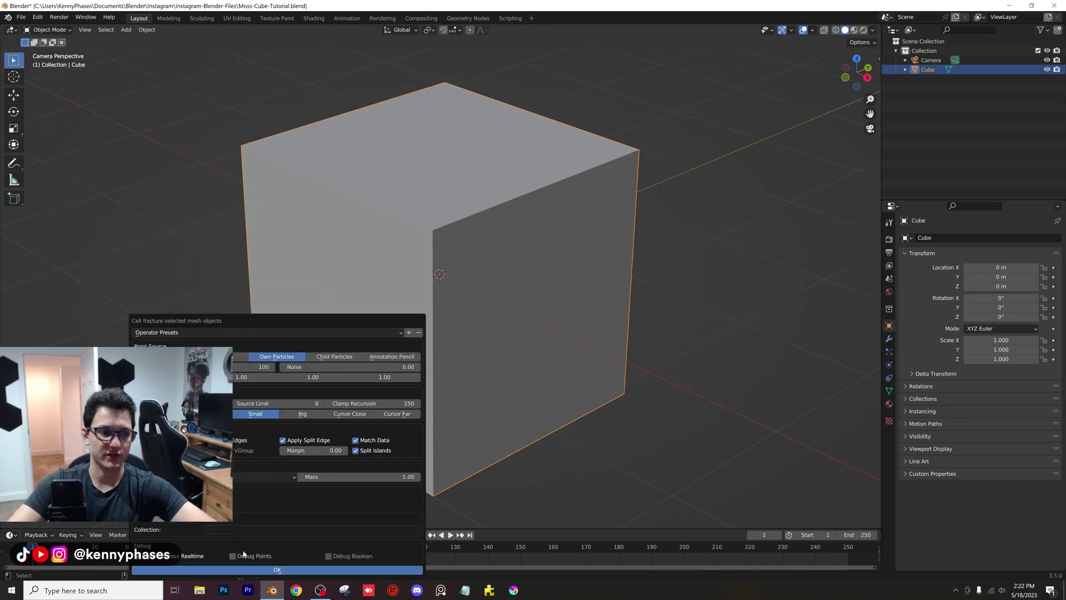
{"action": "left_click_drag", "start_coordinate": [300, 319], "coordinate": [575, 171]}
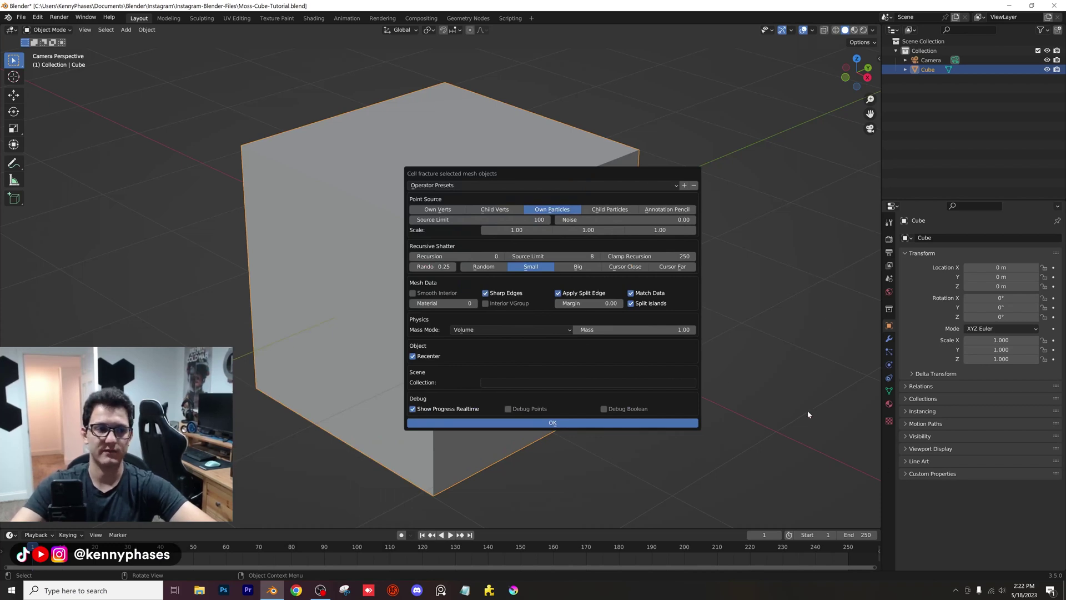
{"action": "left_click", "coordinate": [552, 422]}
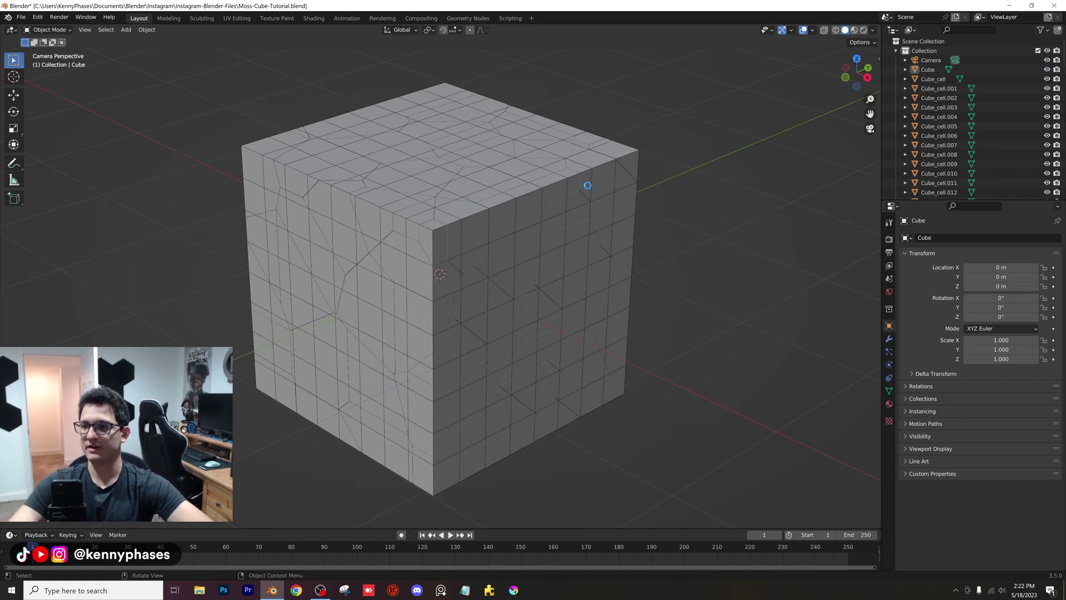
Step: Move the original Cube down along Z and delete it
{"action": "left_click", "coordinate": [931, 71]}
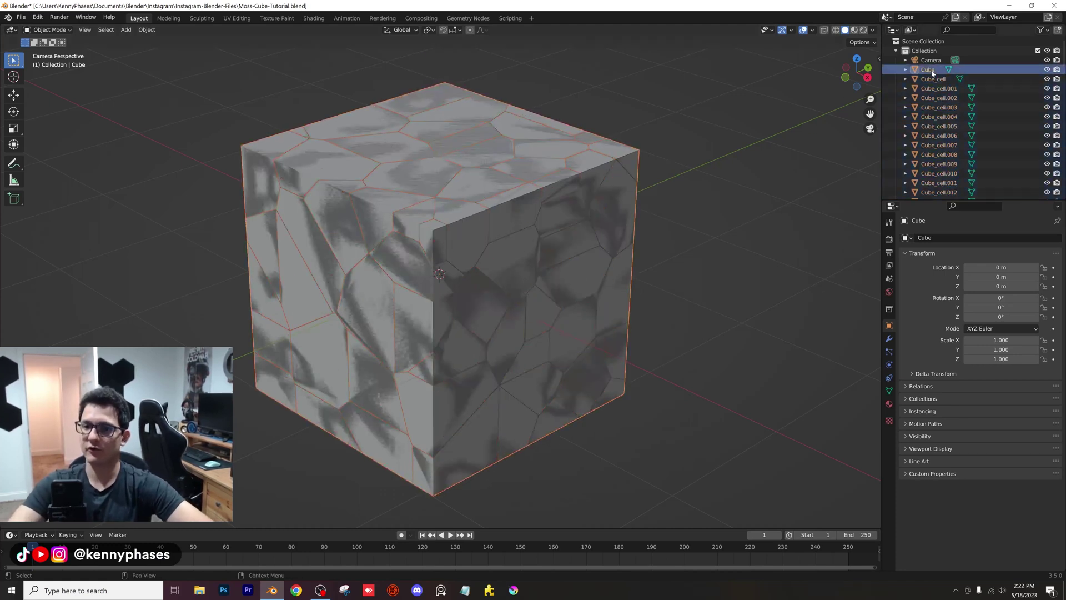
{"action": "scroll", "coordinate": [542, 255], "scroll_direction": "down", "scroll_amount": 2}
{"action": "key", "text": "g"}
{"action": "key", "text": "z"}
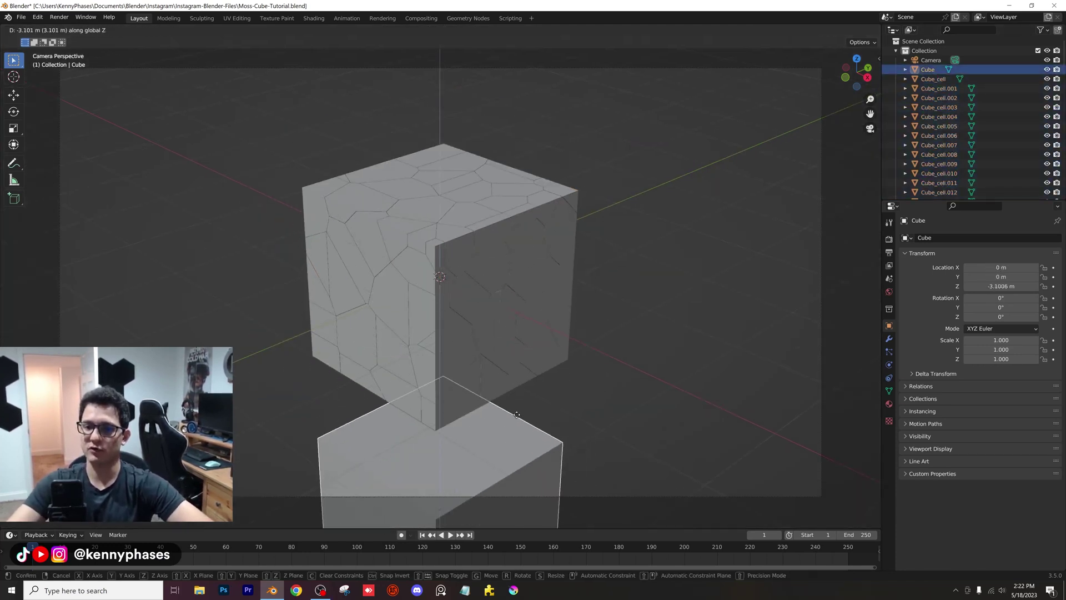
{"action": "left_click", "coordinate": [502, 435]}
{"action": "key", "text": "Delete"}
{"action": "scroll", "coordinate": [479, 271], "scroll_direction": "up", "scroll_amount": 3}
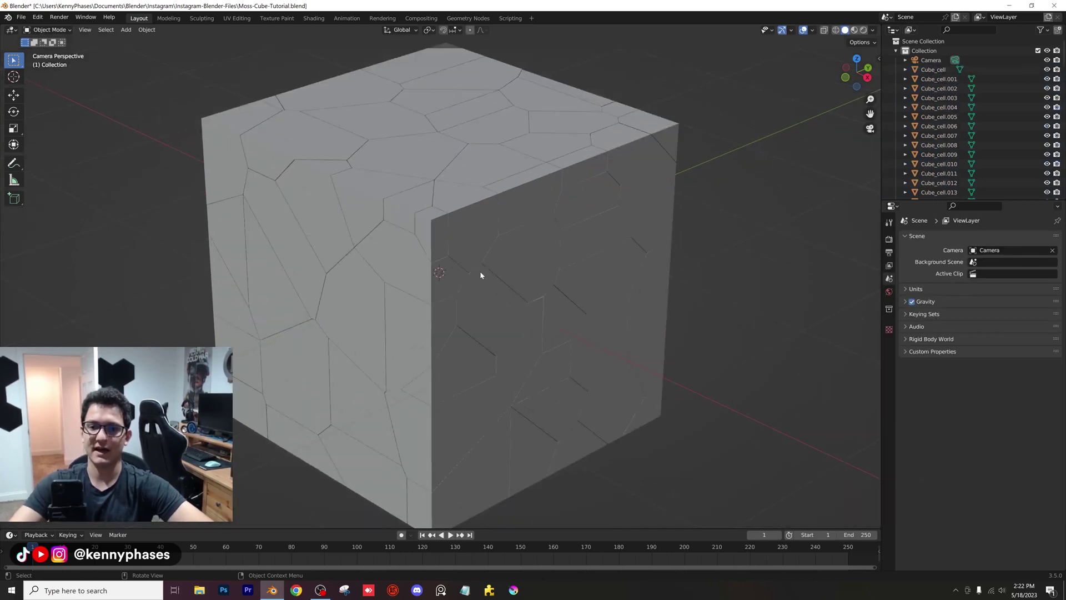
Step: Box-select all the Cube_cell fragments
{"action": "left_click", "coordinate": [431, 216]}
{"action": "middle_click_drag", "start_coordinate": [431, 217], "coordinate": [488, 273]}
{"action": "scroll", "coordinate": [485, 285], "scroll_direction": "up", "scroll_amount": 4}
{"action": "scroll", "coordinate": [479, 277], "scroll_direction": "down", "scroll_amount": 2}
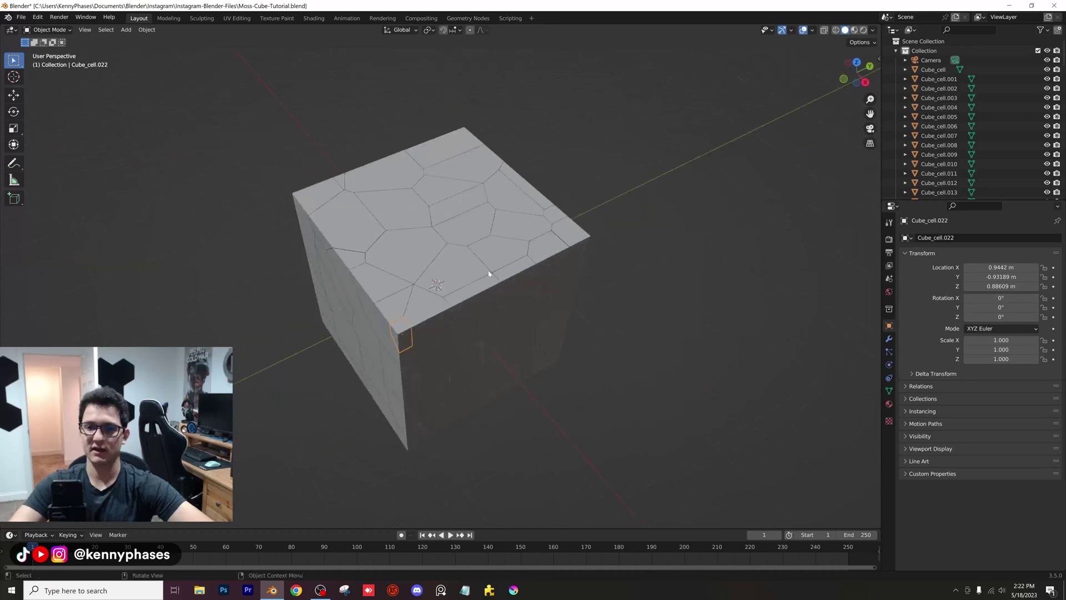
{"action": "scroll", "coordinate": [523, 222], "scroll_direction": "down", "scroll_amount": 3}
{"action": "middle_click_drag", "start_coordinate": [523, 222], "coordinate": [476, 210]}
{"action": "left_click_drag", "start_coordinate": [300, 163], "coordinate": [538, 401]}
{"action": "scroll", "coordinate": [491, 317], "scroll_direction": "up", "scroll_amount": 4}
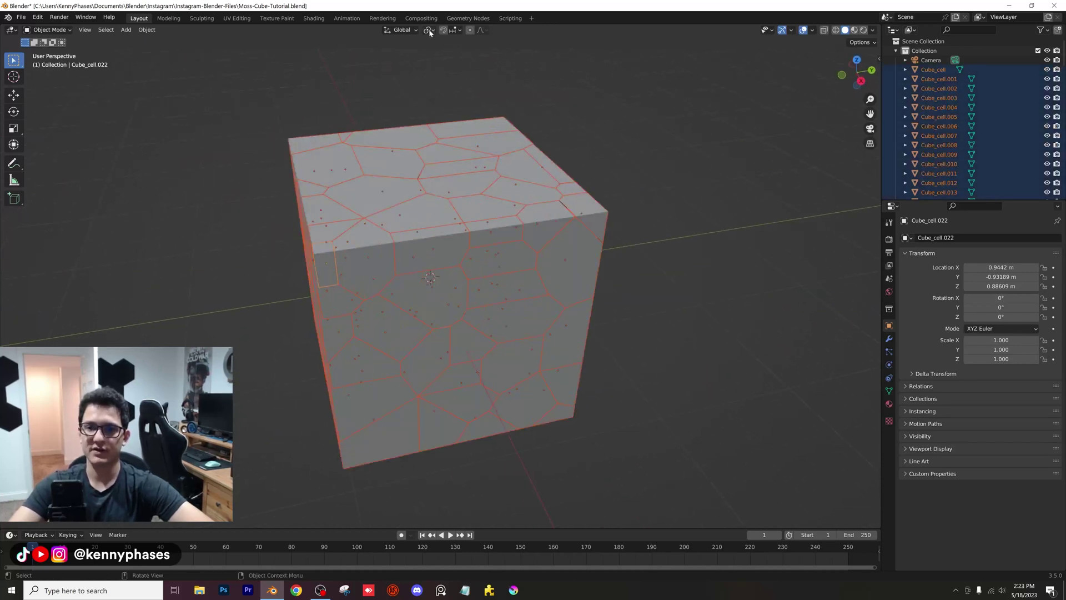
Step: With the pivot at Individual Origins, scale the cells to 0.926
{"action": "left_click", "coordinate": [428, 29]}
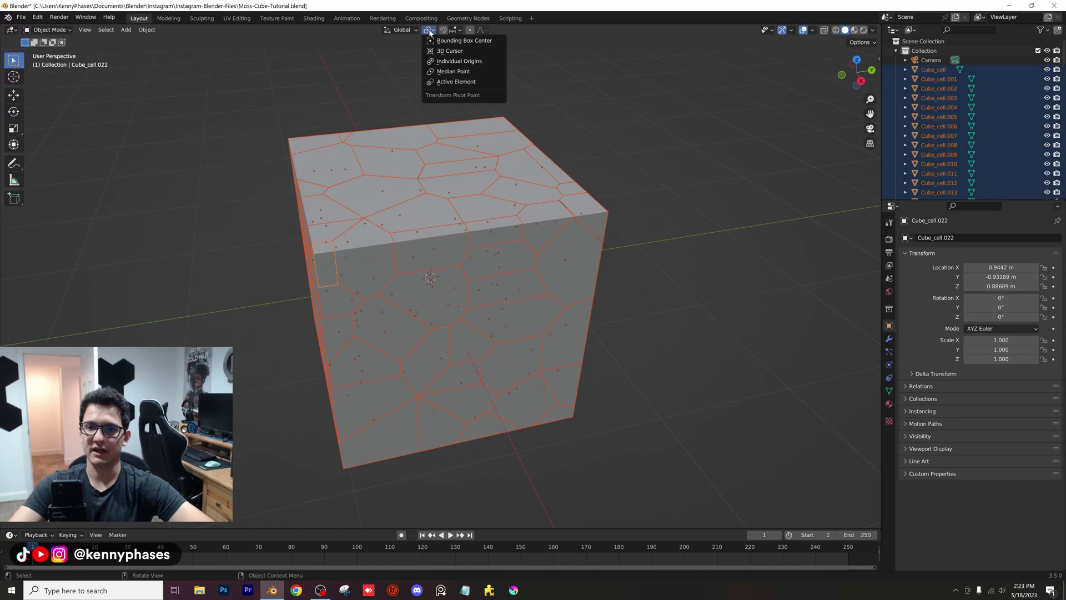
{"action": "left_click", "coordinate": [481, 63]}
{"action": "scroll", "coordinate": [759, 139], "scroll_direction": "up", "scroll_amount": 3}
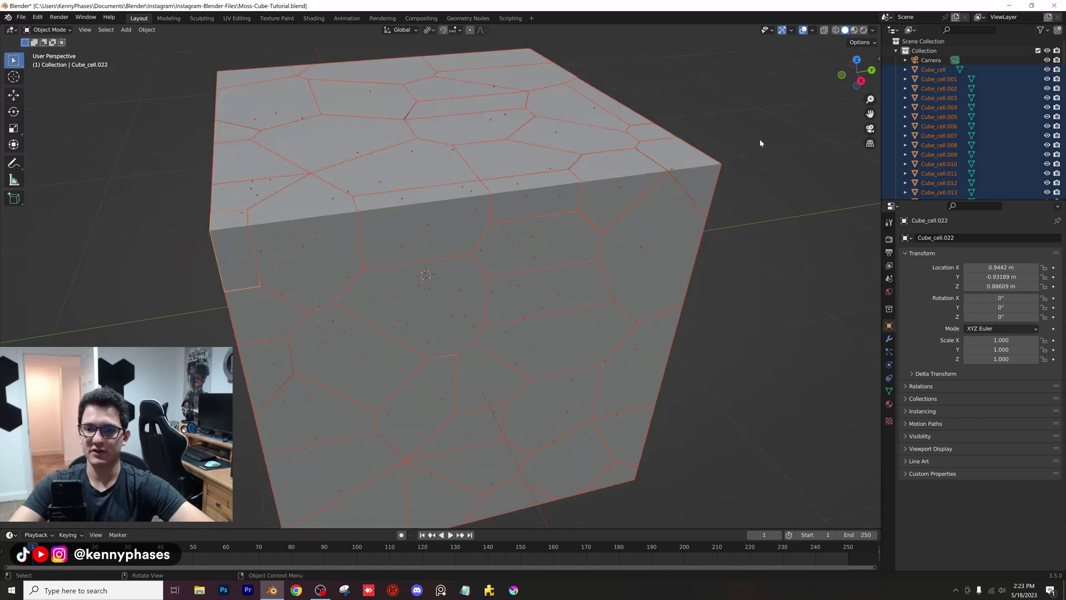
{"action": "key", "text": "s"}
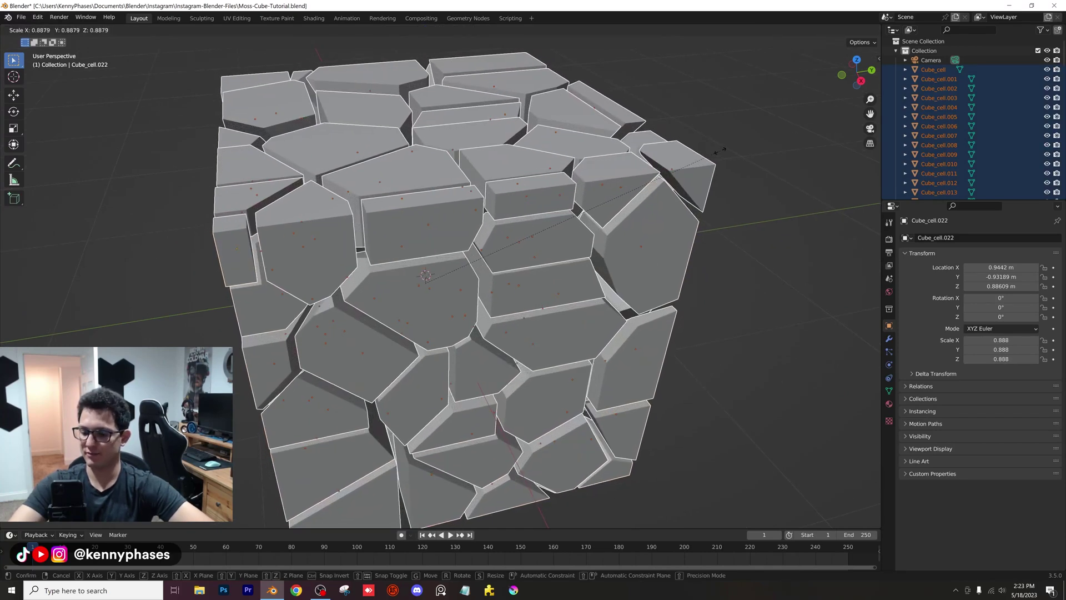
{"action": "mouse_move", "coordinate": [727, 151]}
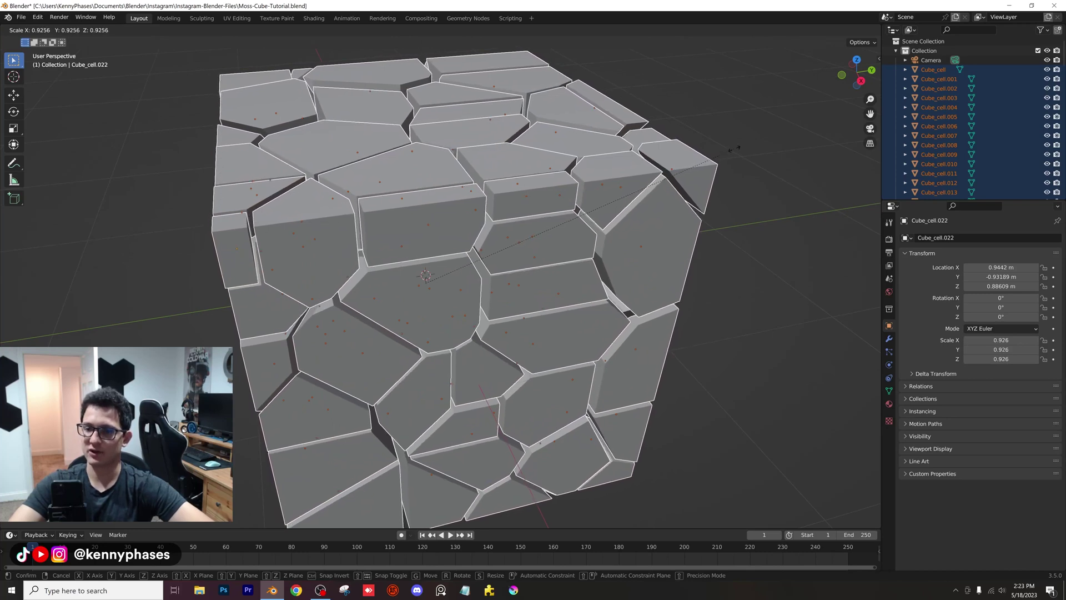
{"action": "left_click", "coordinate": [734, 149]}
Step: Reset the pivot to Bounding Box Center, deselect all, and return to camera view
{"action": "middle_click_drag", "start_coordinate": [644, 218], "coordinate": [678, 221]}
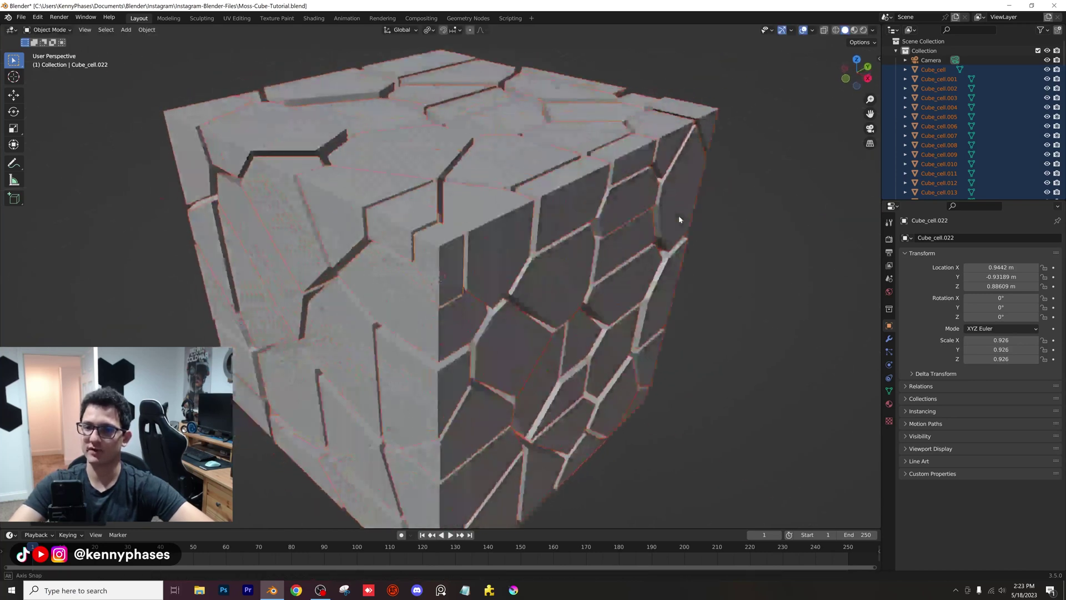
{"action": "left_click", "coordinate": [429, 30]}
{"action": "left_click", "coordinate": [445, 41]}
{"action": "key", "text": "alt+a"}
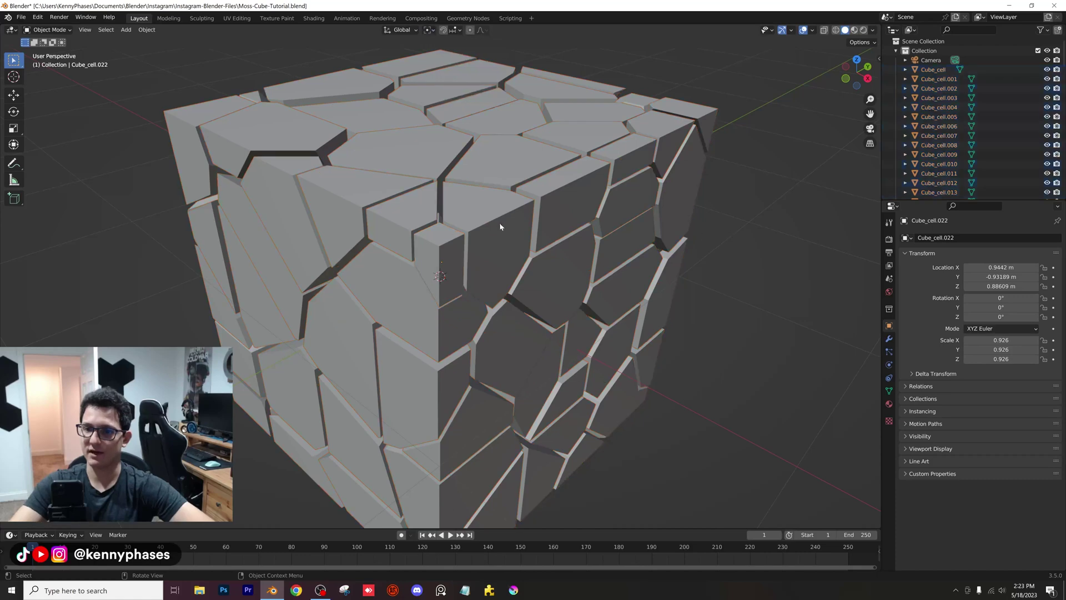
{"action": "scroll", "coordinate": [521, 225], "scroll_direction": "down", "scroll_amount": 4}
{"action": "key", "text": "KP_0"}
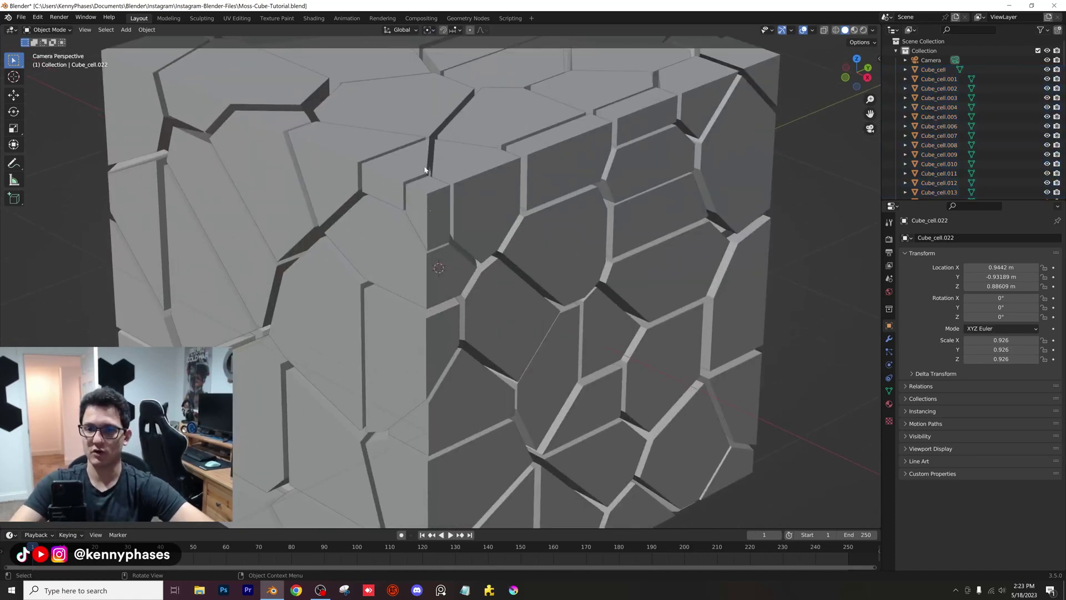
Step: Try shrinking Cube_cell.020, undo it, and save the file
{"action": "left_click", "coordinate": [477, 197]}
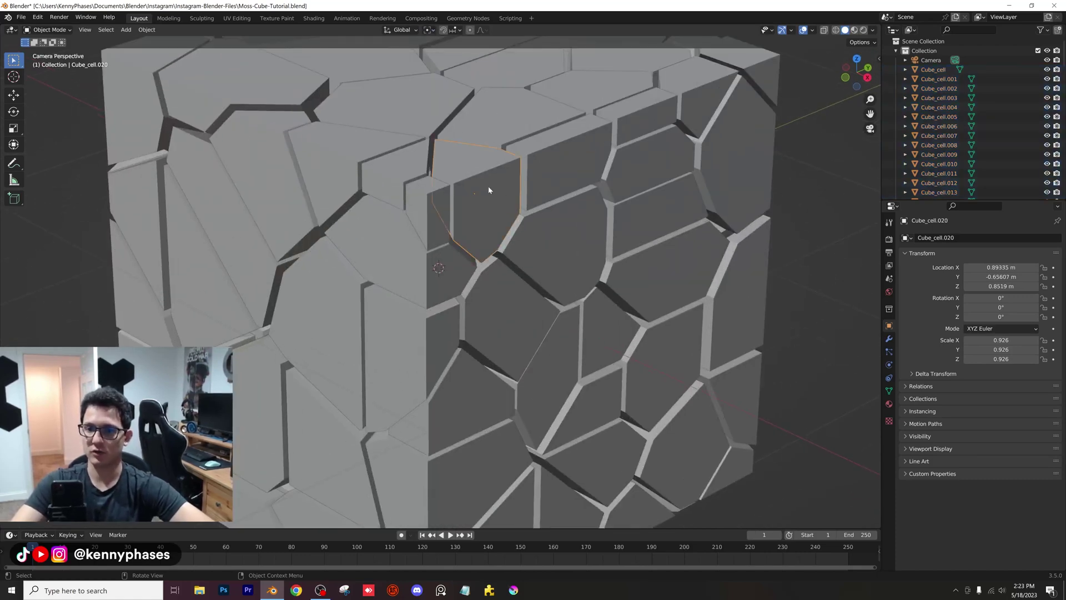
{"action": "key", "text": "s"}
{"action": "left_click", "coordinate": [613, 205]}
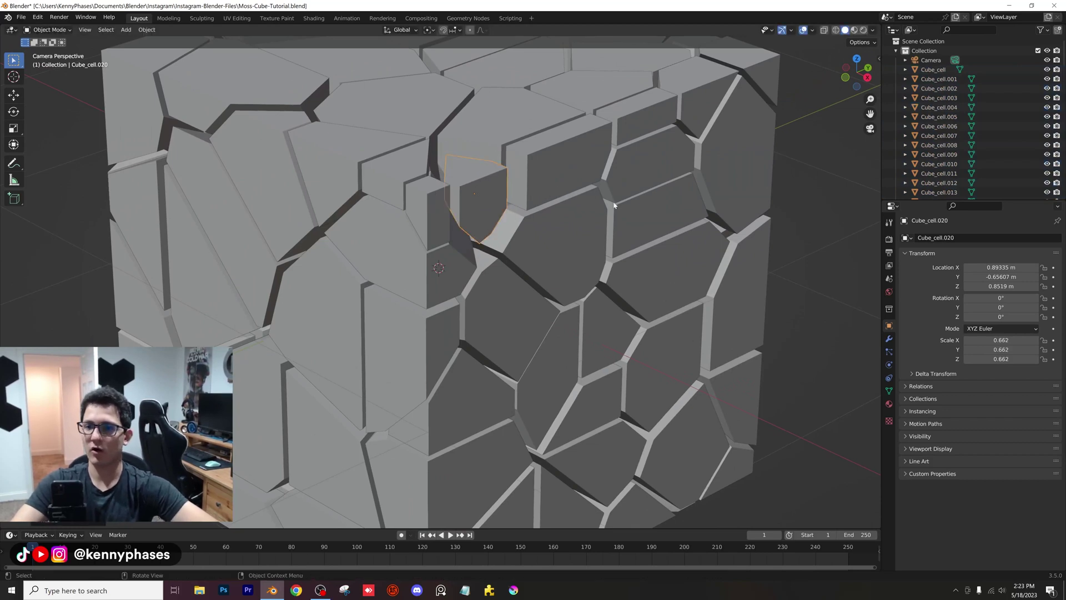
{"action": "key", "text": "ctrl+z"}
{"action": "key", "text": "ctrl+z"}
{"action": "key", "text": "ctrl+z"}
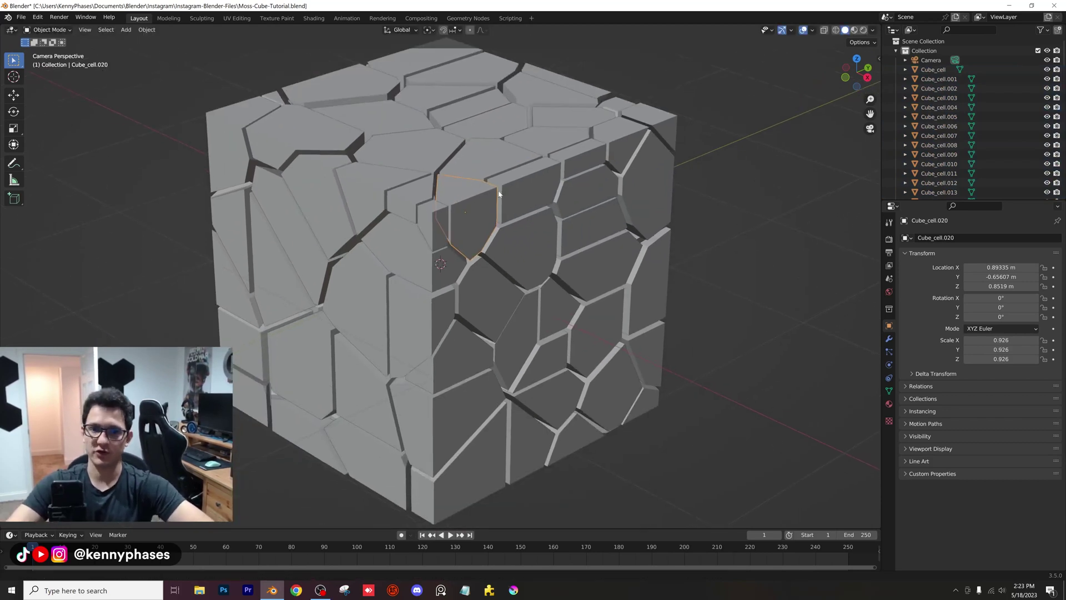
{"action": "key", "text": "ctrl+s"}
{"action": "scroll", "coordinate": [500, 194], "scroll_direction": "down", "scroll_amount": 3}
{"action": "middle_click_drag", "start_coordinate": [503, 195], "coordinate": [538, 207]}
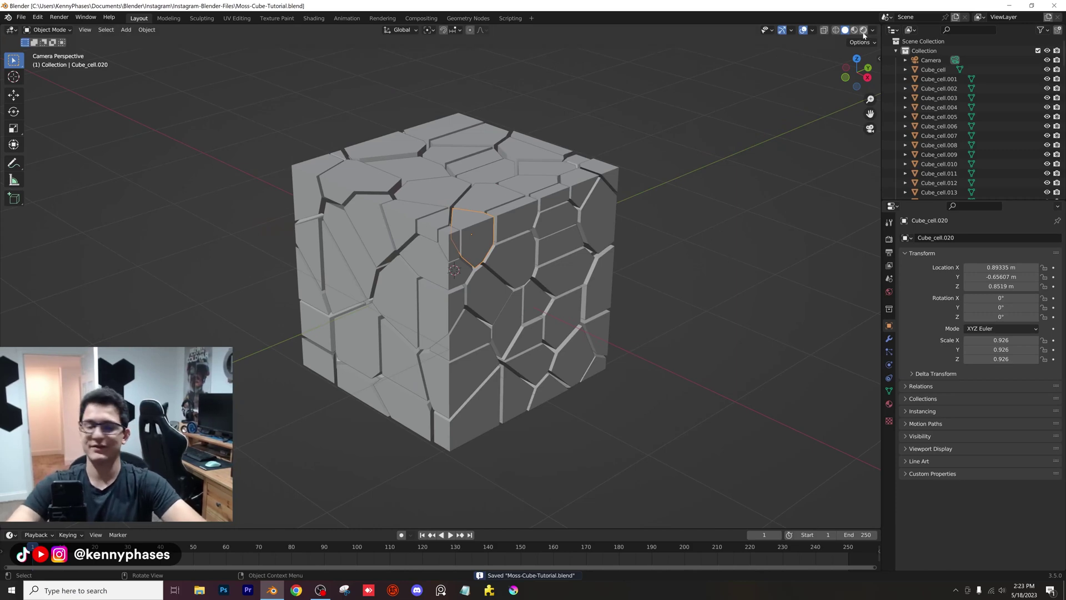
Step: Switch to Rendered shading and render with Cycles on GPU Compute
{"action": "left_click", "coordinate": [863, 32]}
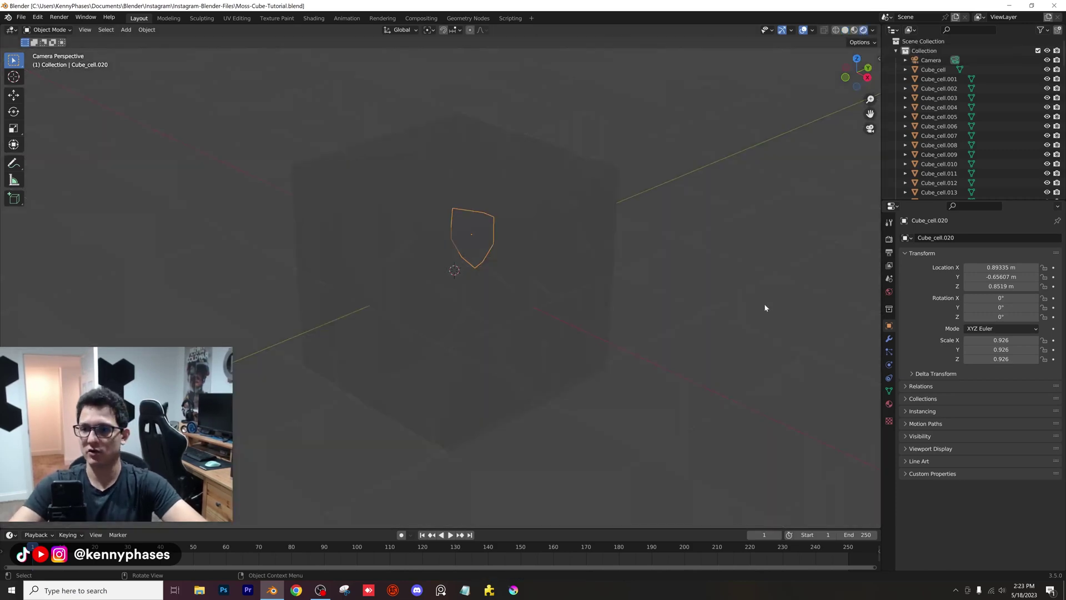
{"action": "left_click", "coordinate": [889, 239]}
{"action": "left_click", "coordinate": [1001, 239]}
{"action": "left_click", "coordinate": [1002, 269]}
{"action": "left_click", "coordinate": [998, 261]}
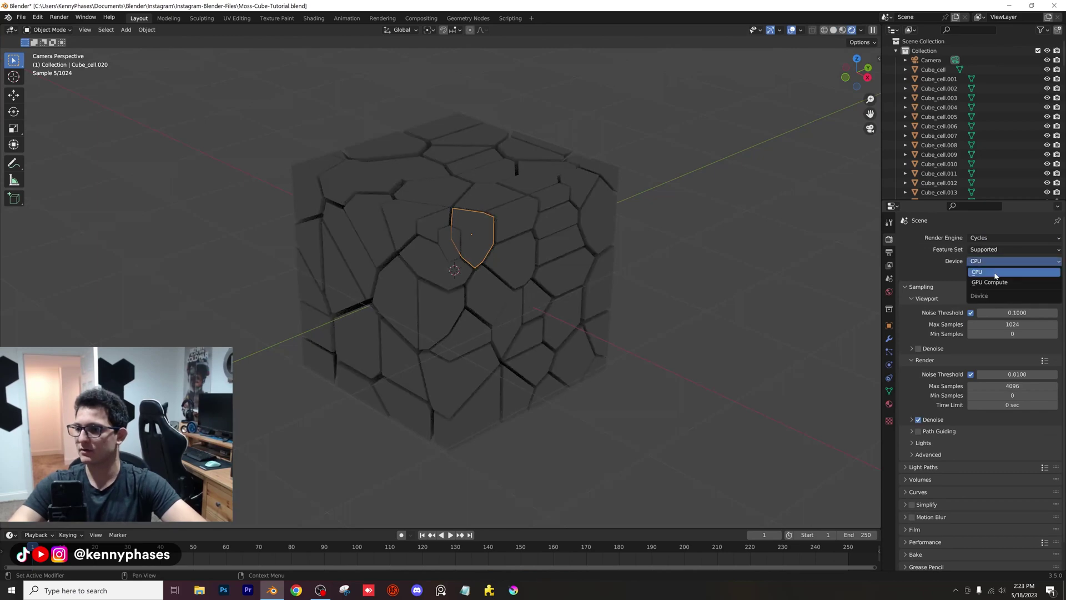
{"action": "left_click", "coordinate": [991, 282]}
Step: Set the world colour to an Environment Texture loading sunrise.exr from the HDRIs folder
{"action": "left_click", "coordinate": [888, 292]}
{"action": "left_click", "coordinate": [968, 297]}
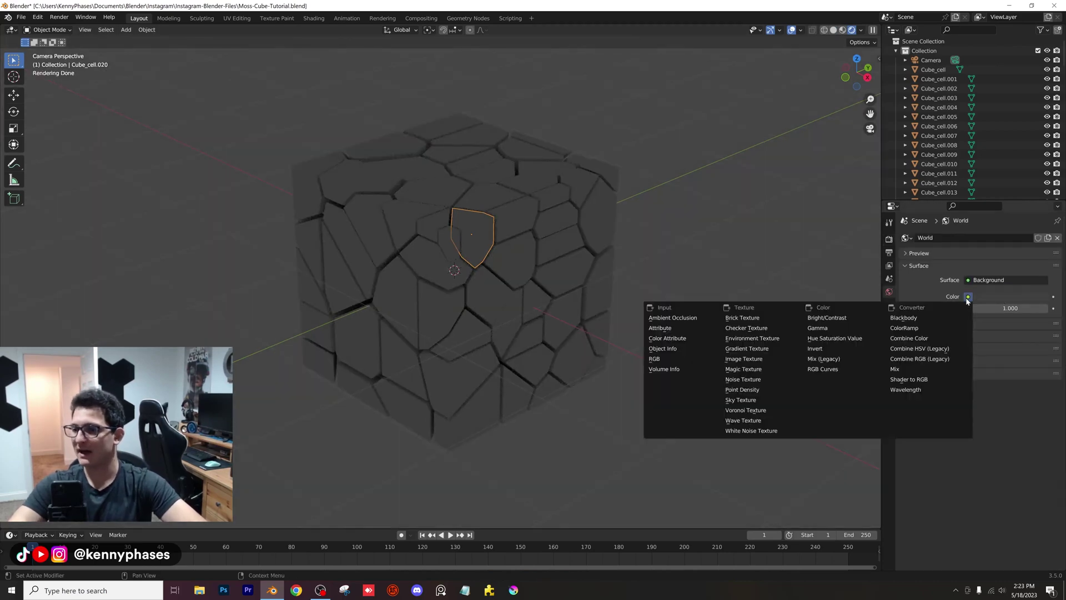
{"action": "left_click", "coordinate": [766, 338]}
{"action": "left_click", "coordinate": [1024, 308]}
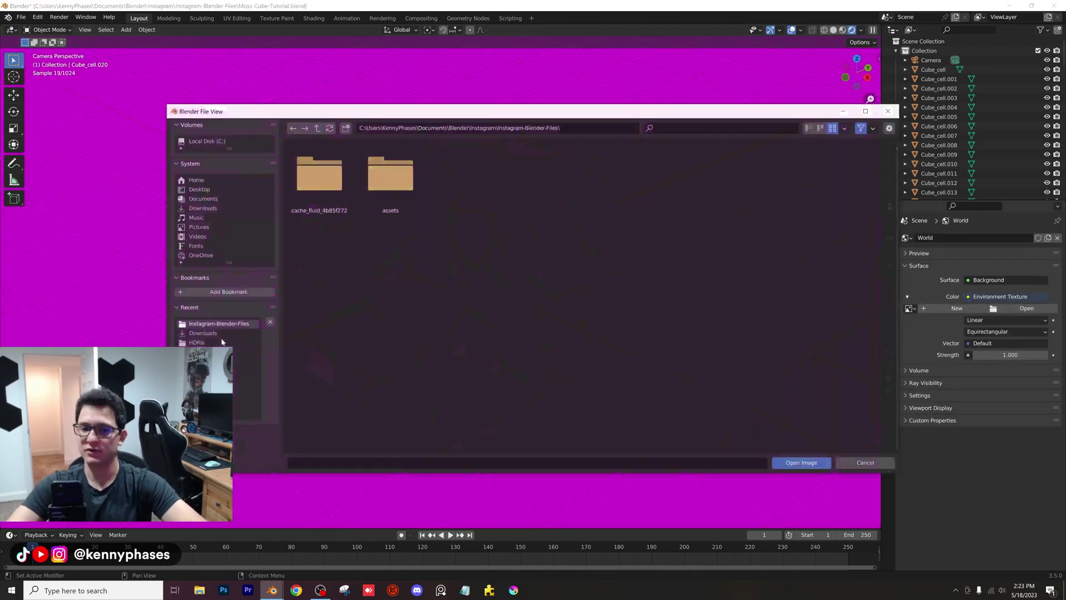
{"action": "left_click", "coordinate": [207, 343]}
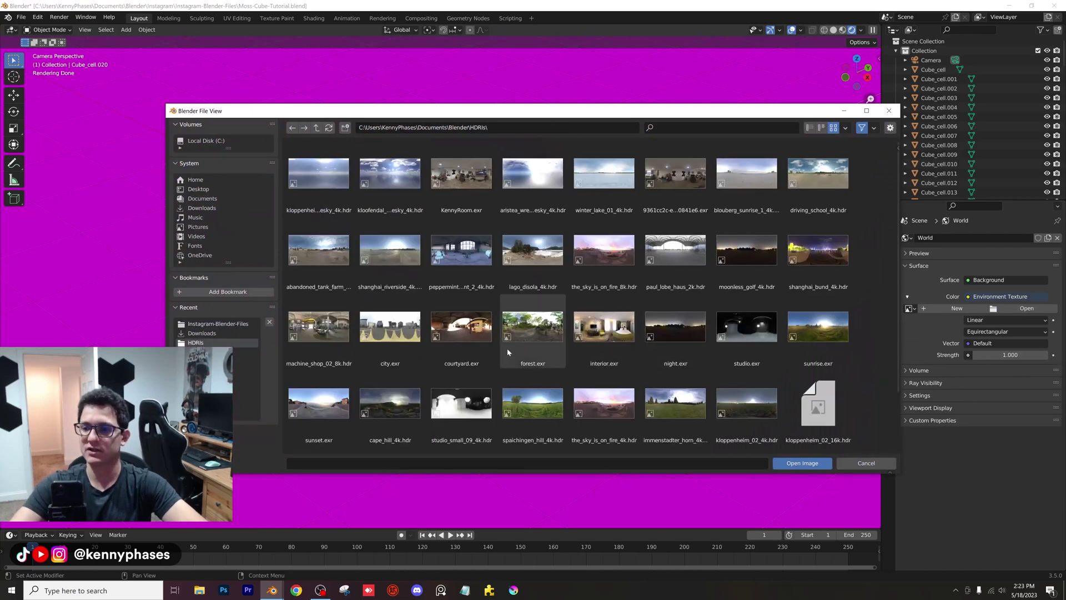
{"action": "double_click", "coordinate": [824, 332]}
{"action": "middle_click_drag", "start_coordinate": [444, 261], "coordinate": [641, 228]}
{"action": "scroll", "coordinate": [449, 260], "scroll_direction": "down", "scroll_amount": 3}
{"action": "middle_click_drag", "start_coordinate": [468, 245], "coordinate": [460, 267]}
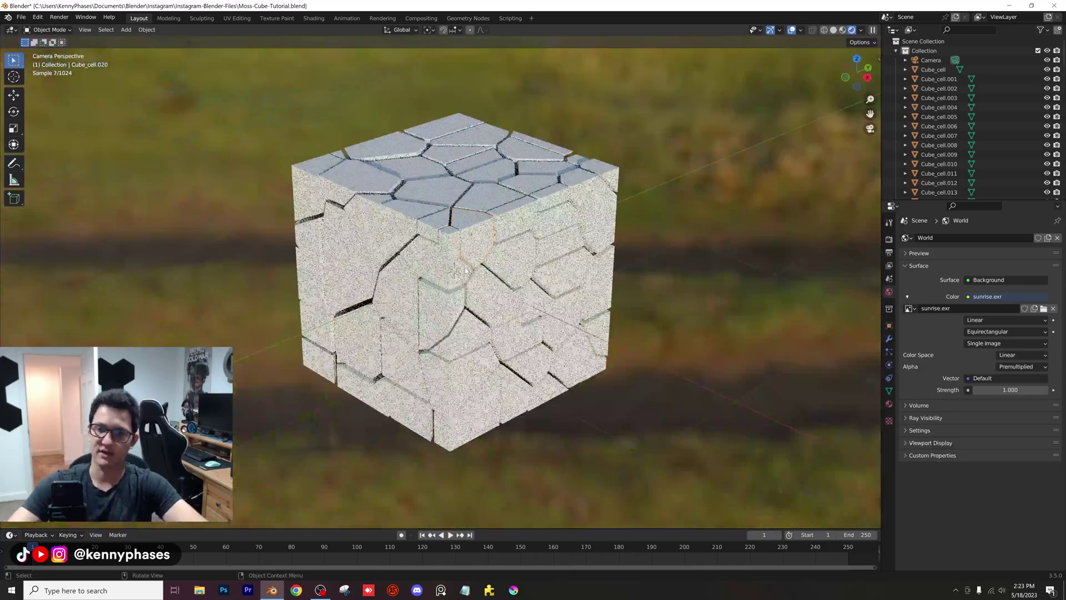
{"action": "left_click", "coordinate": [870, 128]}
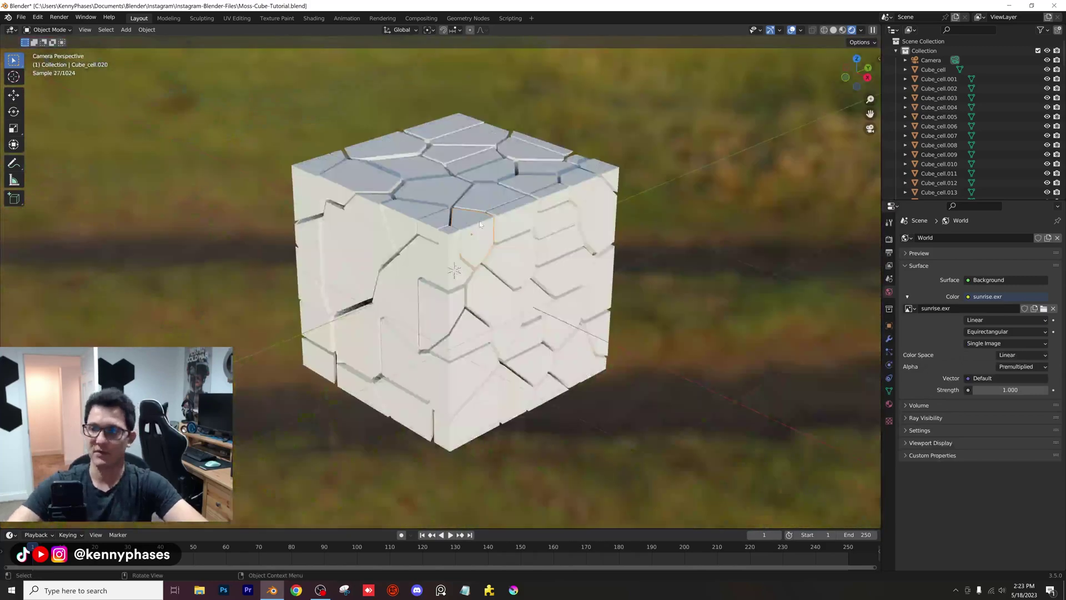
Step: From top view, move the camera up-left of the cube and rotate it toward the cube
{"action": "left_click", "coordinate": [856, 58]}
{"action": "scroll", "coordinate": [560, 305], "scroll_direction": "down", "scroll_amount": 6}
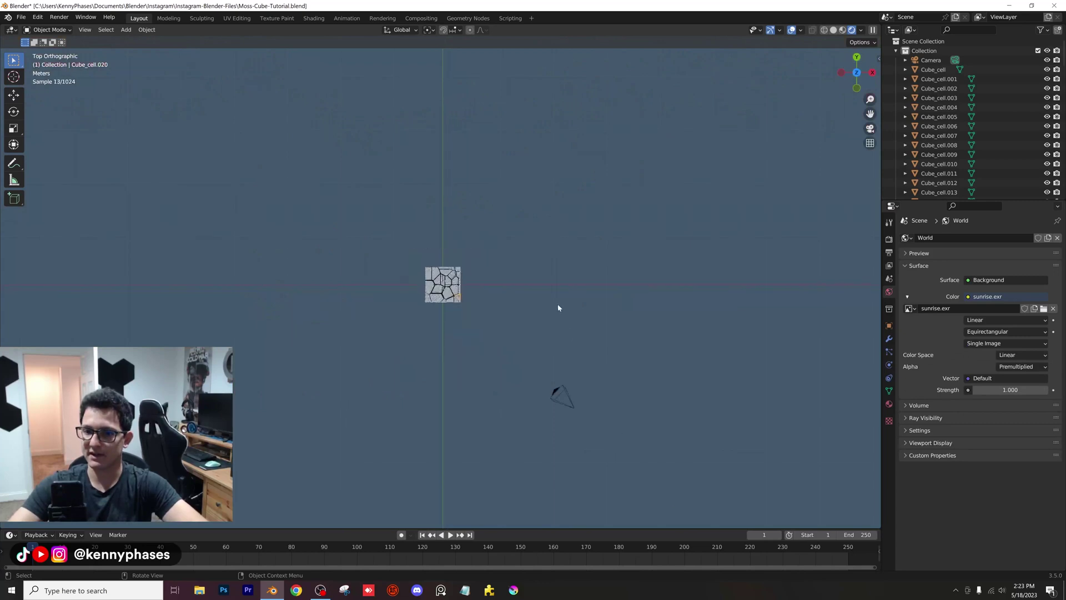
{"action": "left_click", "coordinate": [567, 395]}
{"action": "key", "text": "g"}
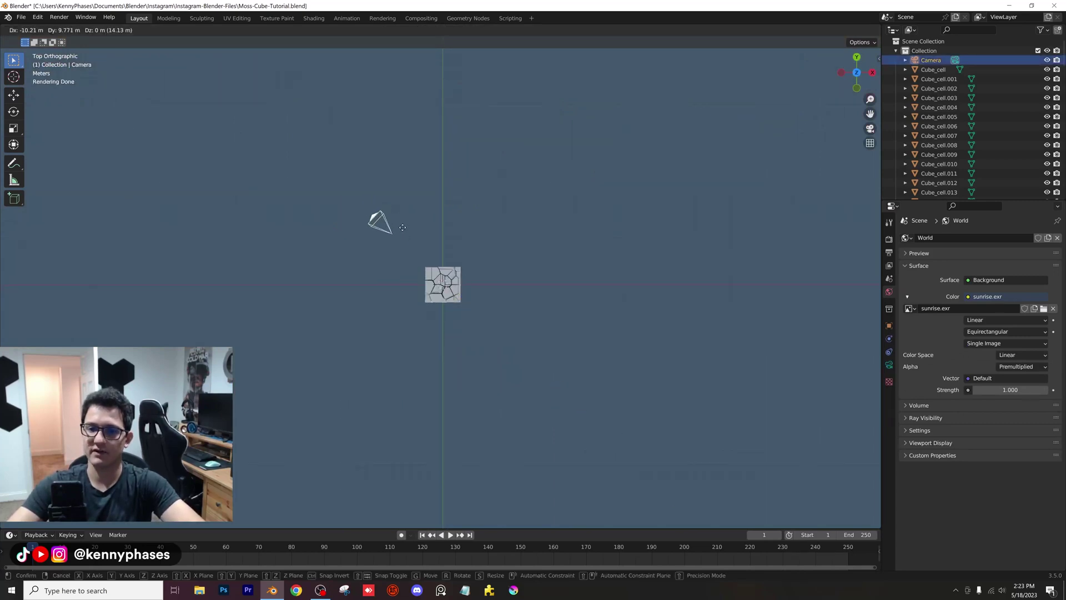
{"action": "left_click", "coordinate": [406, 249]}
{"action": "key", "text": "r"}
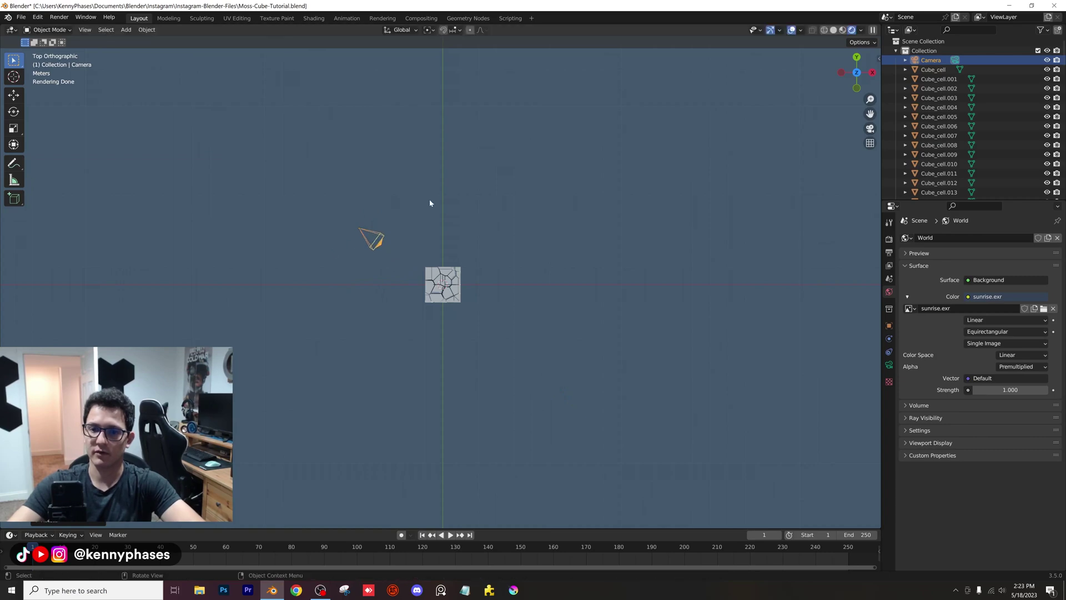
{"action": "left_click", "coordinate": [405, 227]}
Step: In camera view, lower the camera along Z so the cube rises in frame
{"action": "key", "text": "KP_0"}
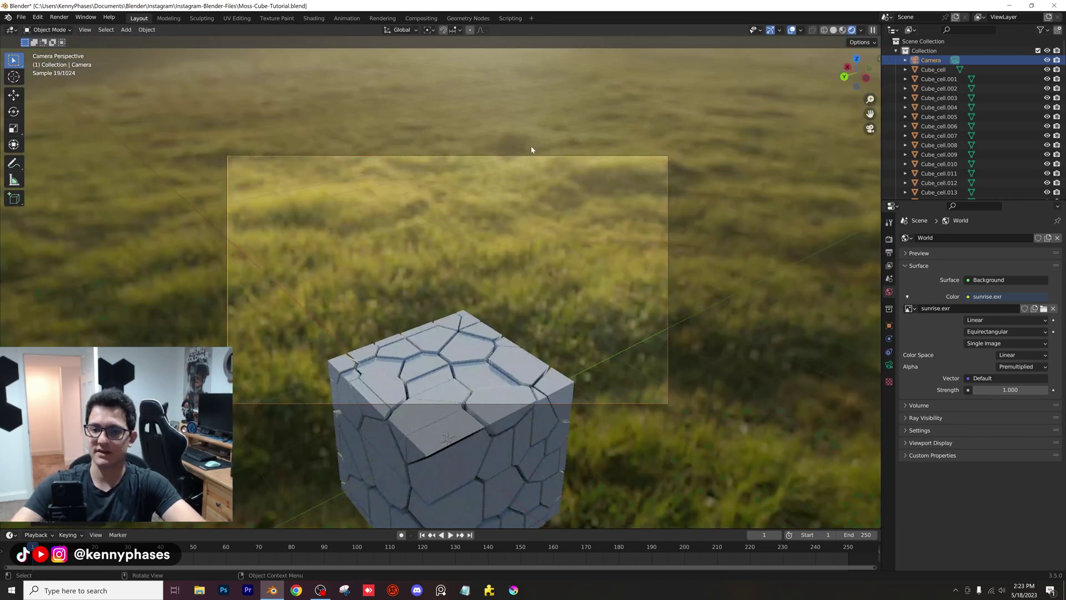
{"action": "key", "text": "g"}
{"action": "key", "text": "z"}
{"action": "left_click", "coordinate": [555, 305]}
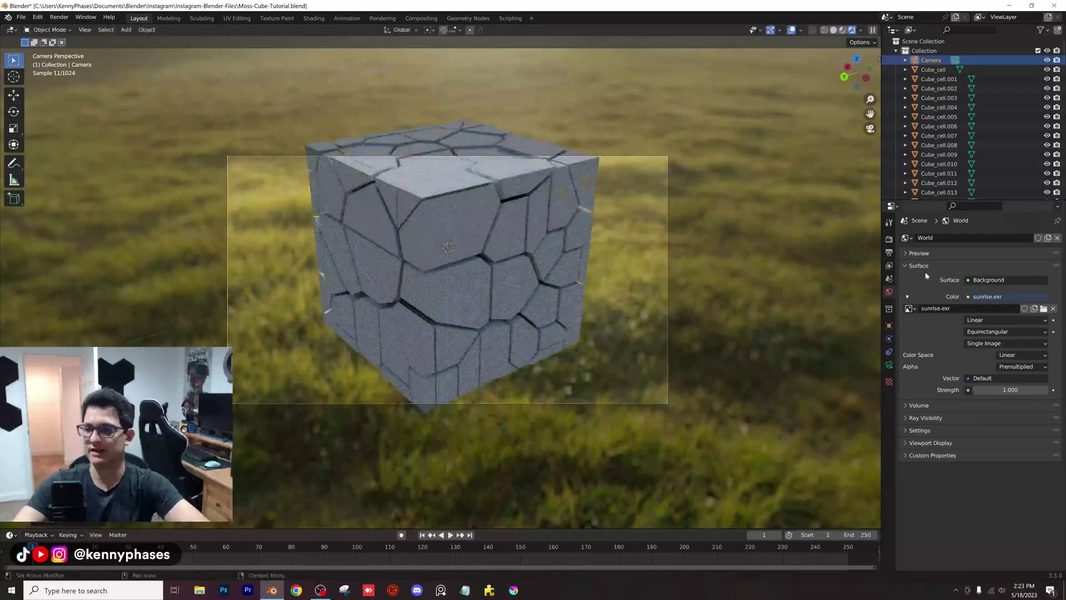
{"action": "left_click", "coordinate": [888, 252]}
Step: Set the output resolution height to 1920 for a square 1920×1920 frame
{"action": "key", "text": "Tab"}
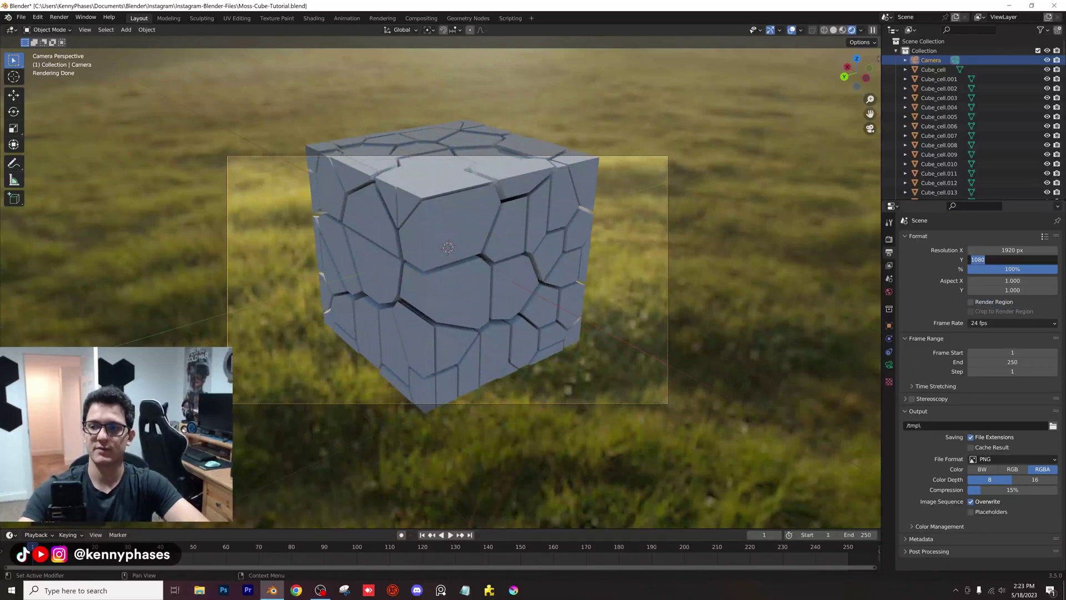
{"action": "type", "text": "1920"}
{"action": "key", "text": "Return"}
Step: Reposition the camera and tilt its X rotation to 71.2° in the sidebar
{"action": "key", "text": "g"}
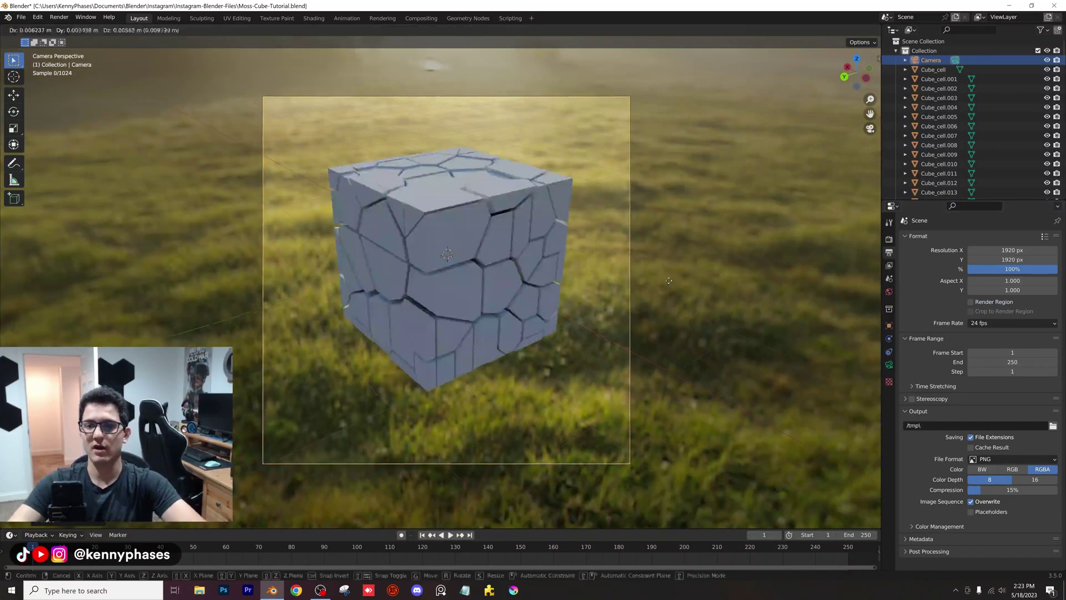
{"action": "left_click", "coordinate": [676, 268]}
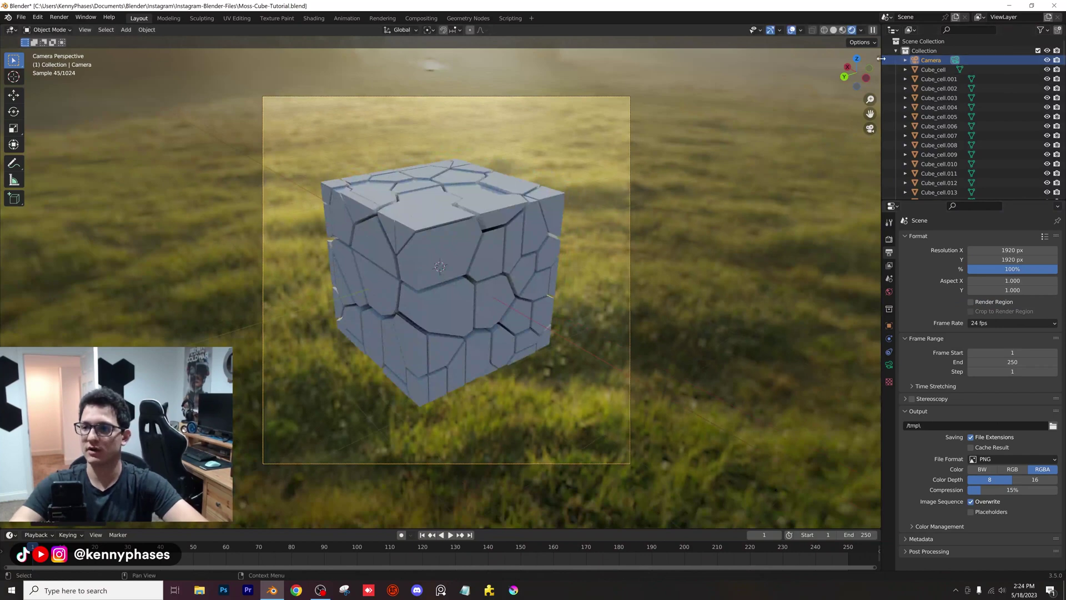
{"action": "key", "text": "n"}
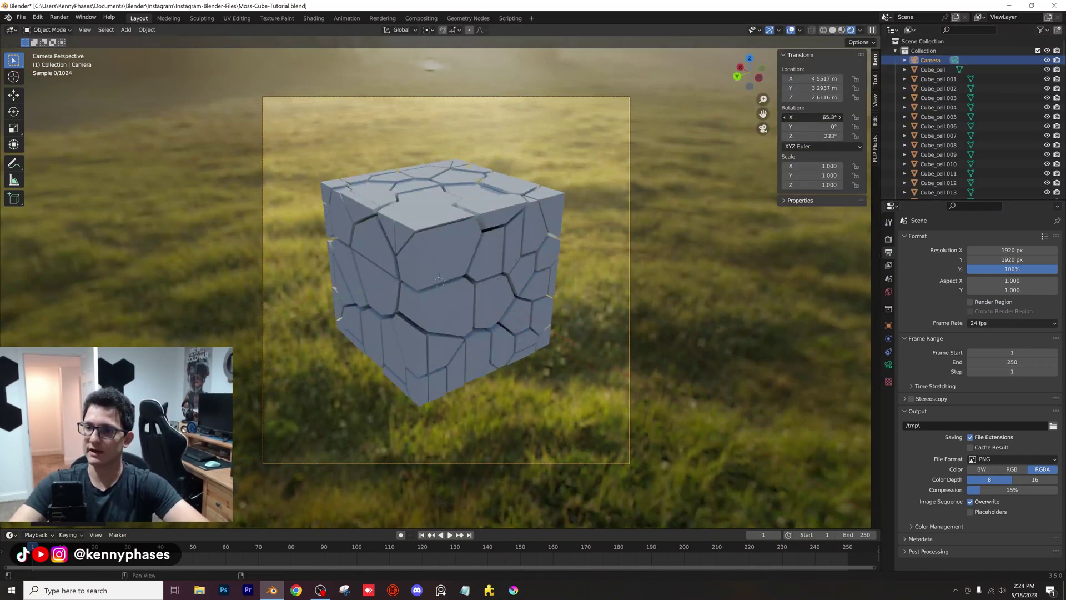
{"action": "left_click_drag", "start_coordinate": [813, 117], "coordinate": [851, 117]}
{"action": "key", "text": "g"}
{"action": "left_click", "coordinate": [694, 173]}
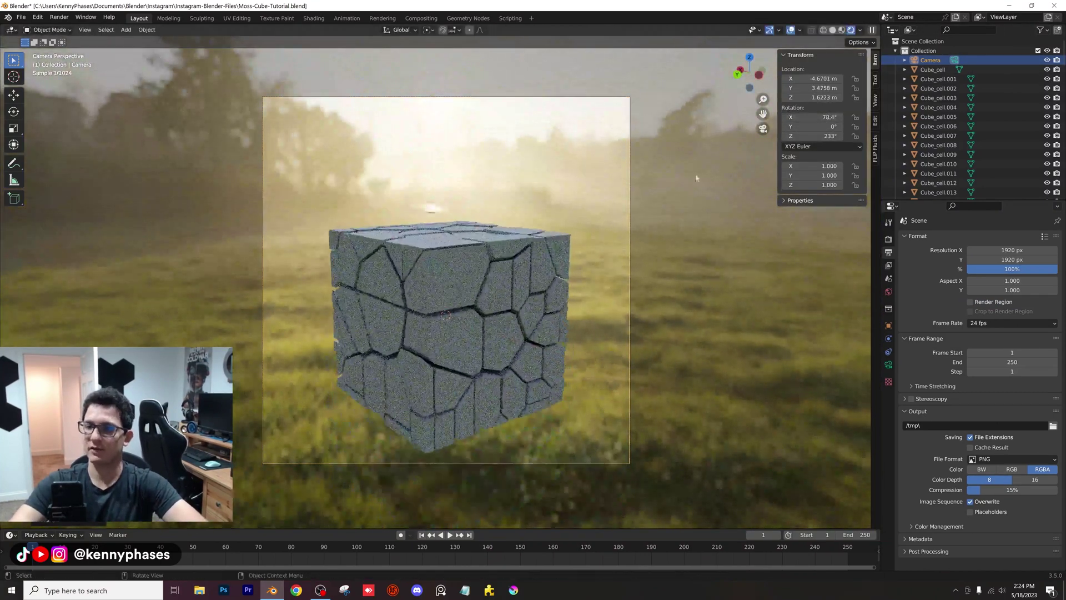
{"action": "left_click_drag", "start_coordinate": [813, 79], "coordinate": [793, 117]}
Step: Nudge the camera to centre the cube and save Moss-Cube-Tutorial.blend
{"action": "key", "text": "g"}
{"action": "left_click", "coordinate": [638, 246]}
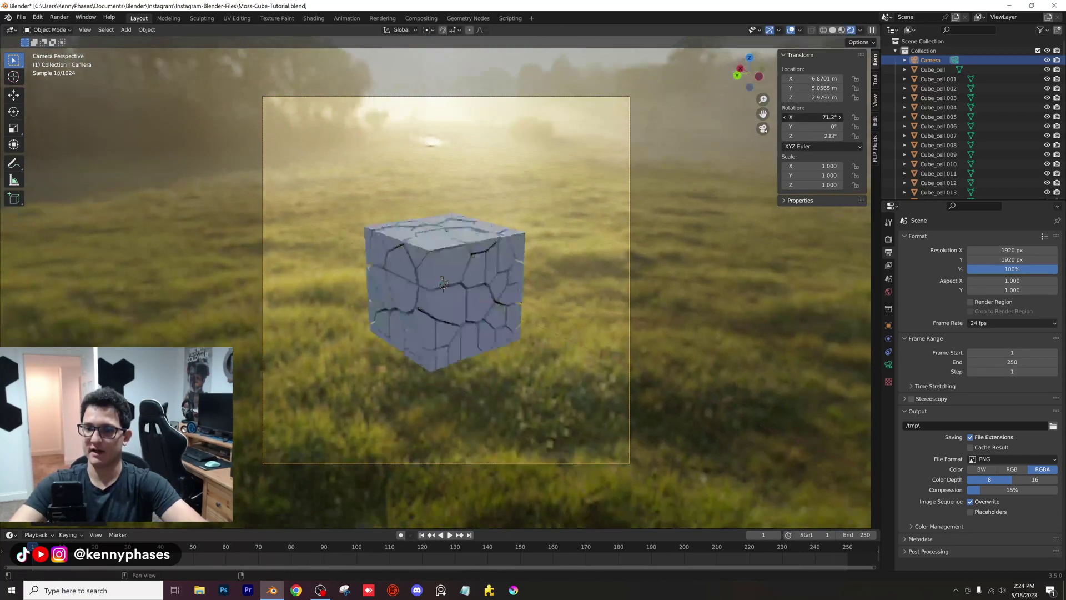
{"action": "key", "text": "g"}
{"action": "left_click", "coordinate": [643, 251]}
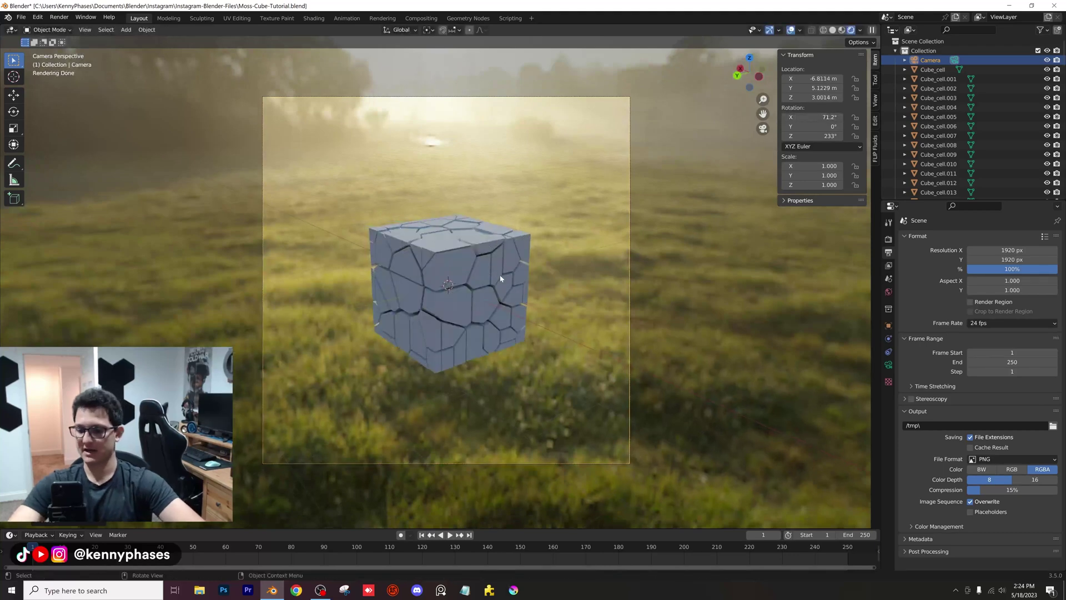
{"action": "scroll", "coordinate": [562, 244], "scroll_direction": "up", "scroll_amount": 2}
{"action": "key", "text": "ctrl+s"}
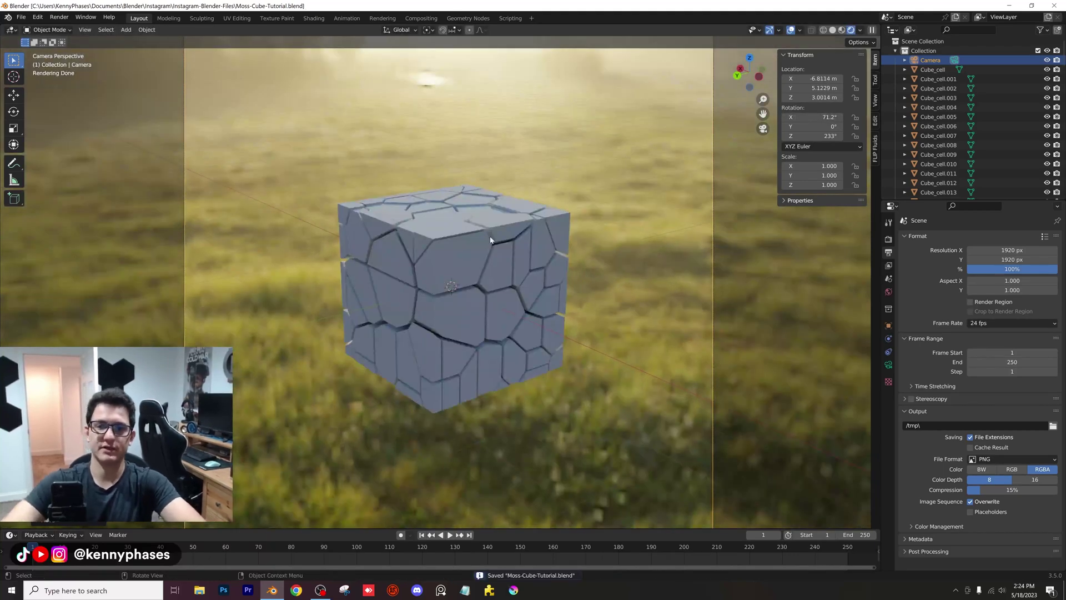
Step: Add a UV Sphere mesh to the scene
{"action": "left_click", "coordinate": [146, 29]}
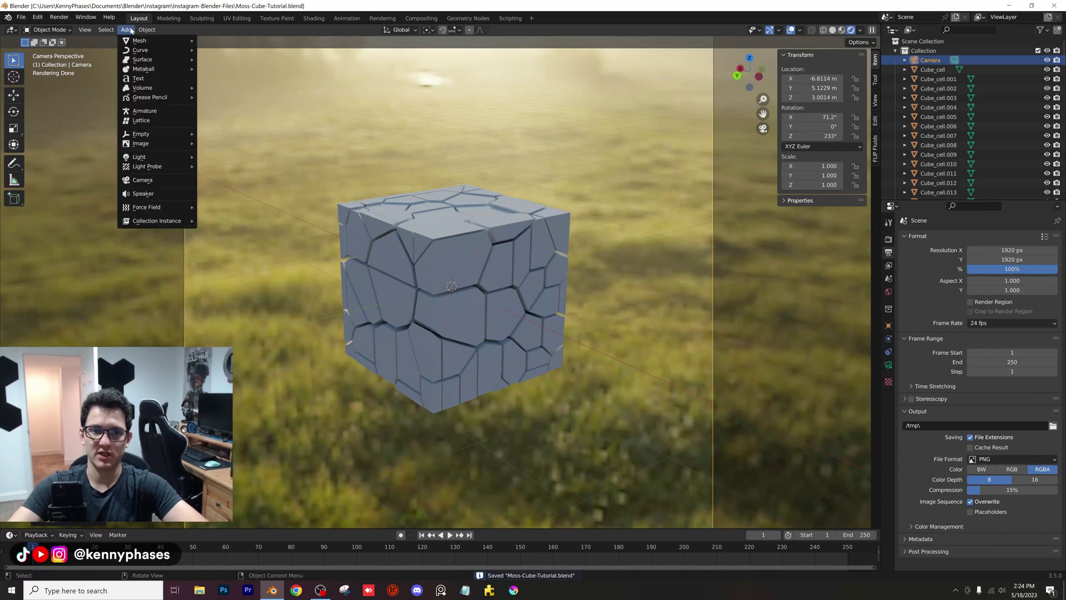
{"action": "left_click", "coordinate": [126, 29]}
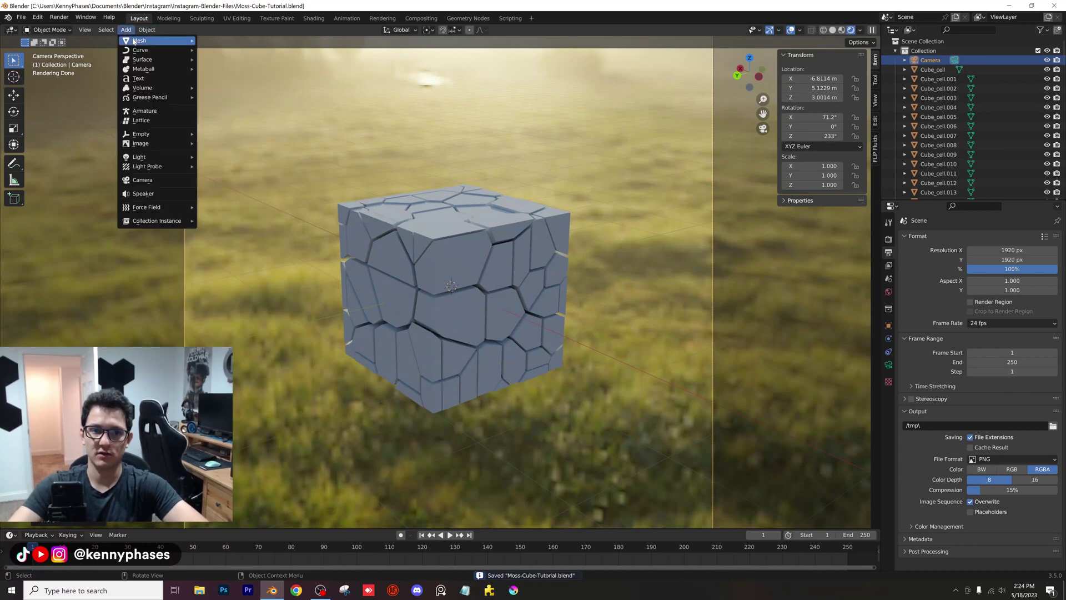
{"action": "mouse_move", "coordinate": [161, 41]}
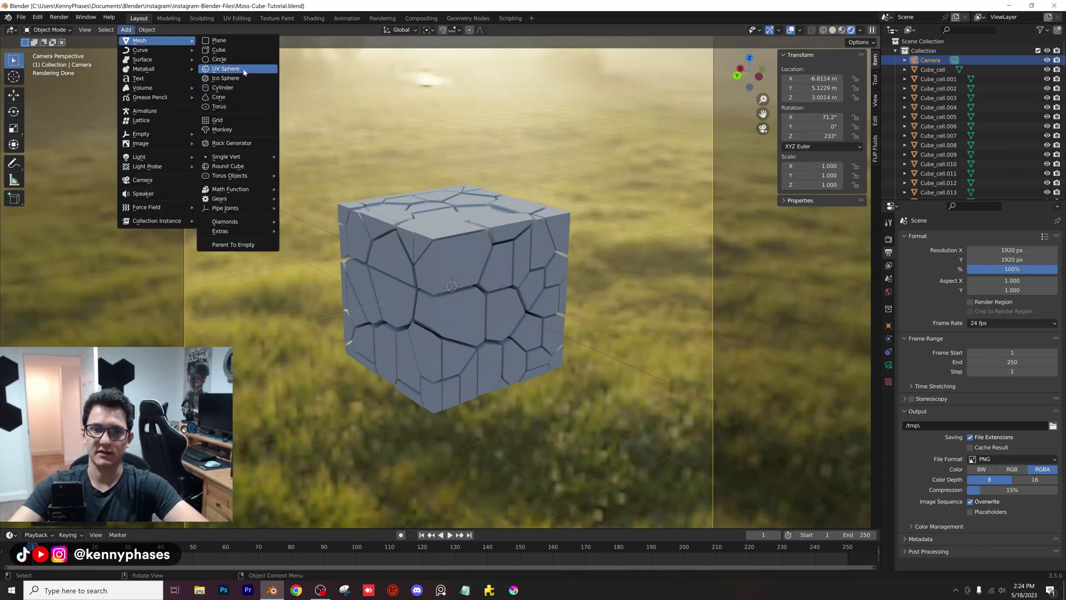
{"action": "left_click", "coordinate": [243, 71]}
Step: Scale the sphere up to 13.763 so it encloses the cracked cube
{"action": "scroll", "coordinate": [524, 265], "scroll_direction": "down", "scroll_amount": 3}
{"action": "middle_click_drag", "start_coordinate": [524, 265], "coordinate": [445, 278]}
{"action": "scroll", "coordinate": [460, 272], "scroll_direction": "down", "scroll_amount": 9}
{"action": "key", "text": "s"}
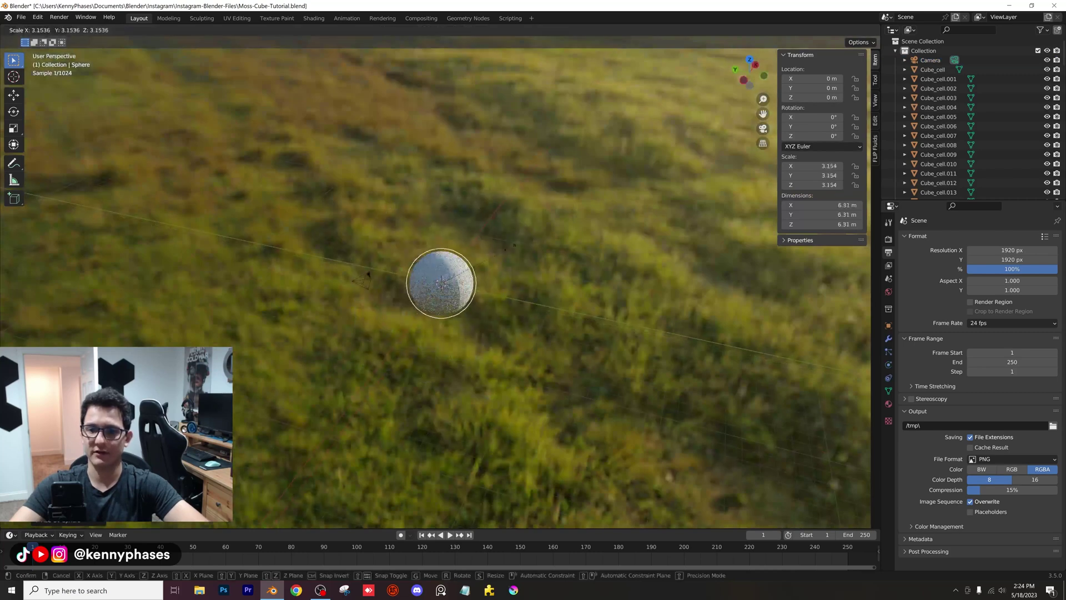
{"action": "left_click", "coordinate": [528, 237]}
{"action": "key", "text": "s"}
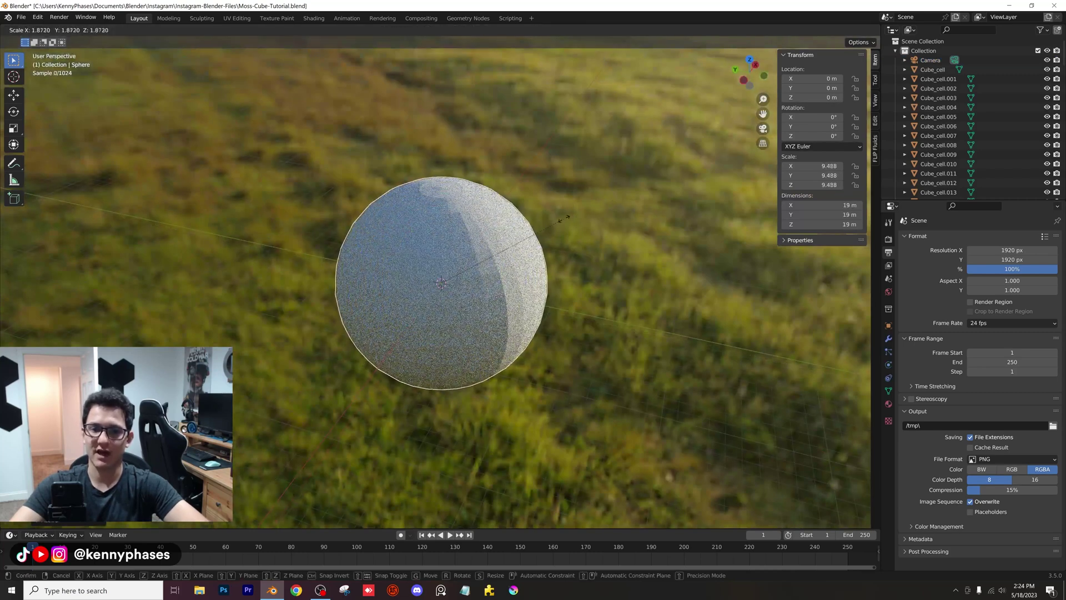
{"action": "left_click", "coordinate": [616, 185]}
{"action": "scroll", "coordinate": [516, 235], "scroll_direction": "up", "scroll_amount": 3}
Step: Apply Shade Smooth to the sphere
{"action": "right_click", "coordinate": [517, 232]}
{"action": "left_click", "coordinate": [517, 231]}
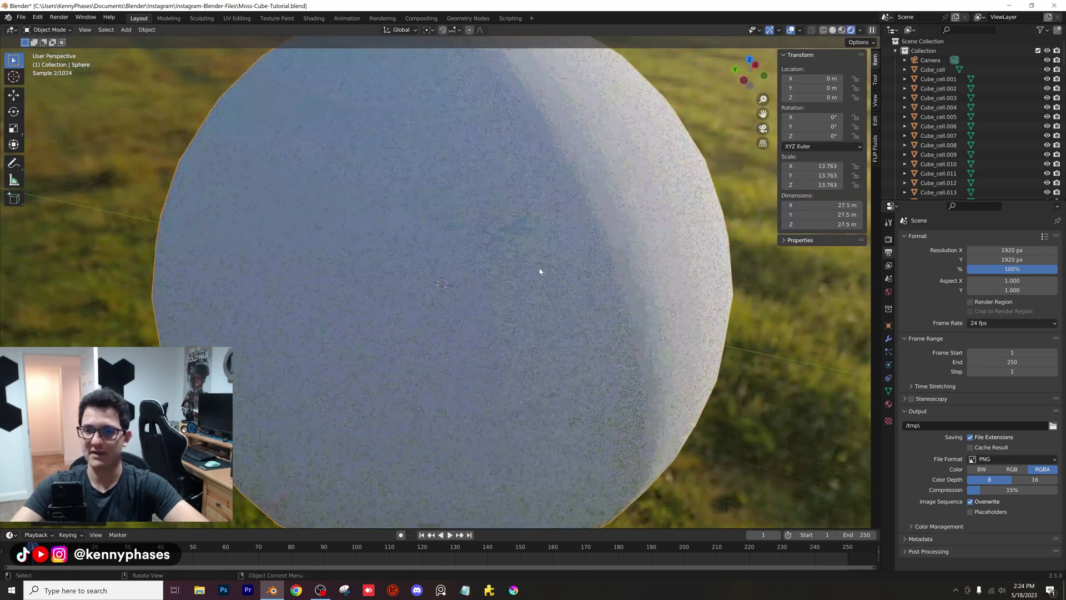
{"action": "scroll", "coordinate": [517, 249], "scroll_direction": "down", "scroll_amount": 2}
{"action": "left_click", "coordinate": [888, 404]}
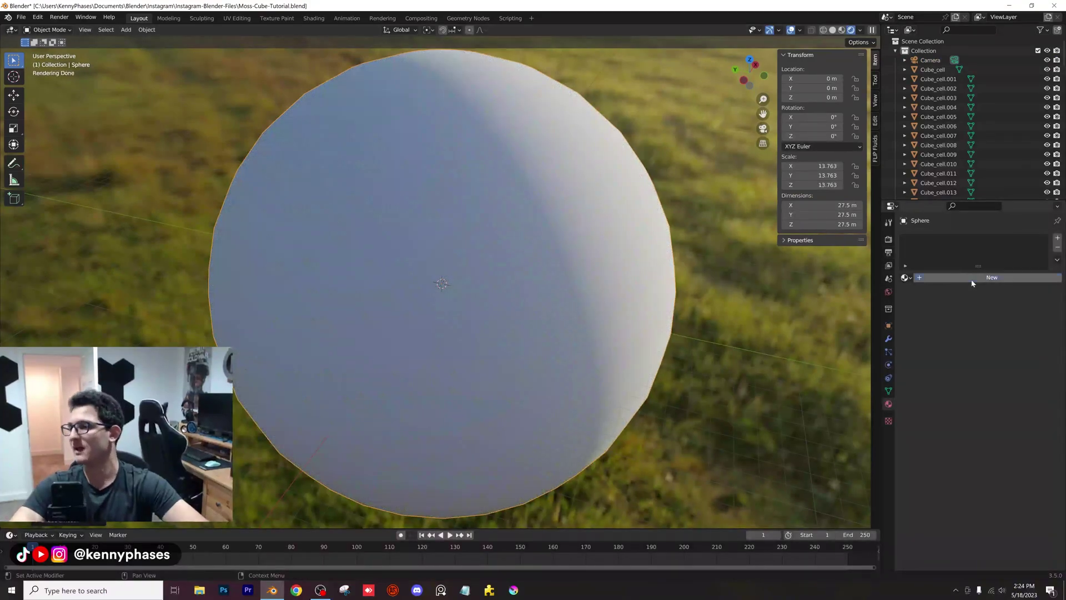
Step: Give the sphere a new Glass BSDF material with IOR 1.2
{"action": "left_click", "coordinate": [972, 277]}
{"action": "left_click", "coordinate": [999, 319]}
{"action": "left_click", "coordinate": [948, 392]}
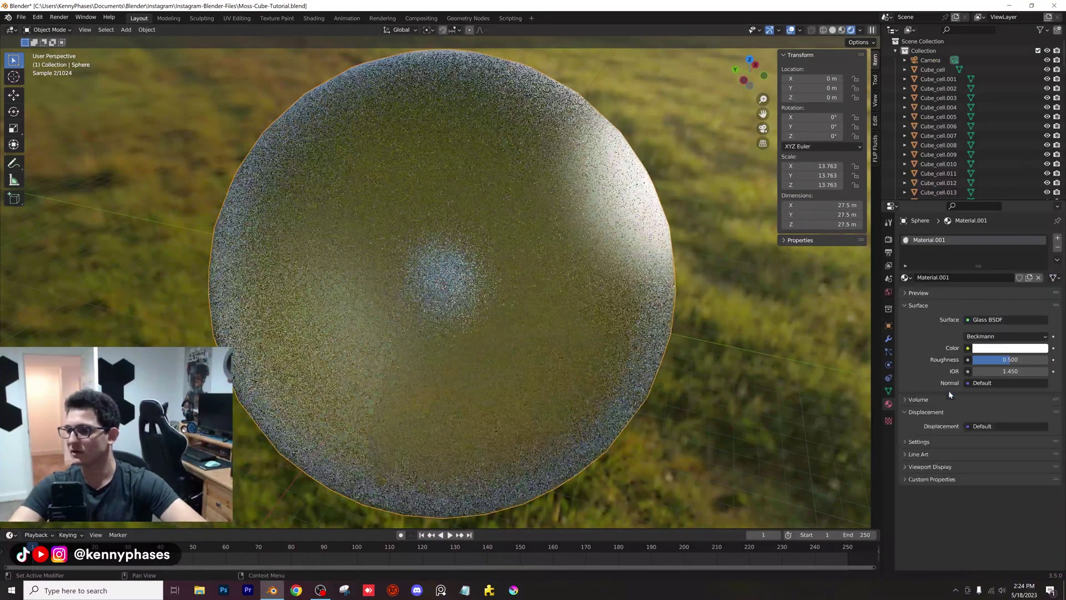
{"action": "left_click_drag", "start_coordinate": [1025, 360], "coordinate": [1013, 360]}
{"action": "left_click", "coordinate": [1001, 372]}
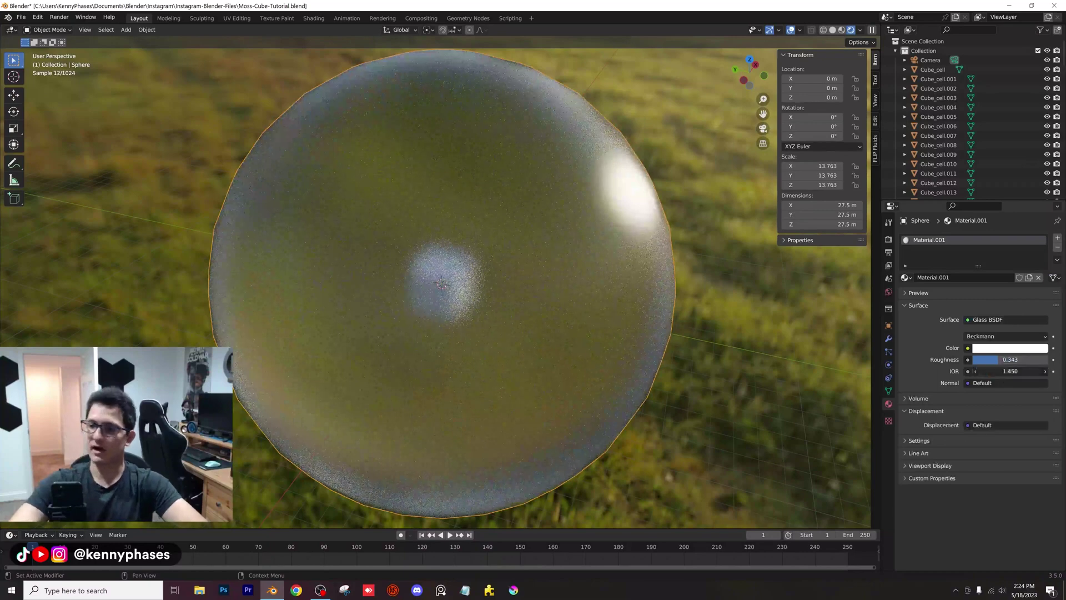
{"action": "type", "text": "1.2"}
{"action": "key", "text": "Return"}
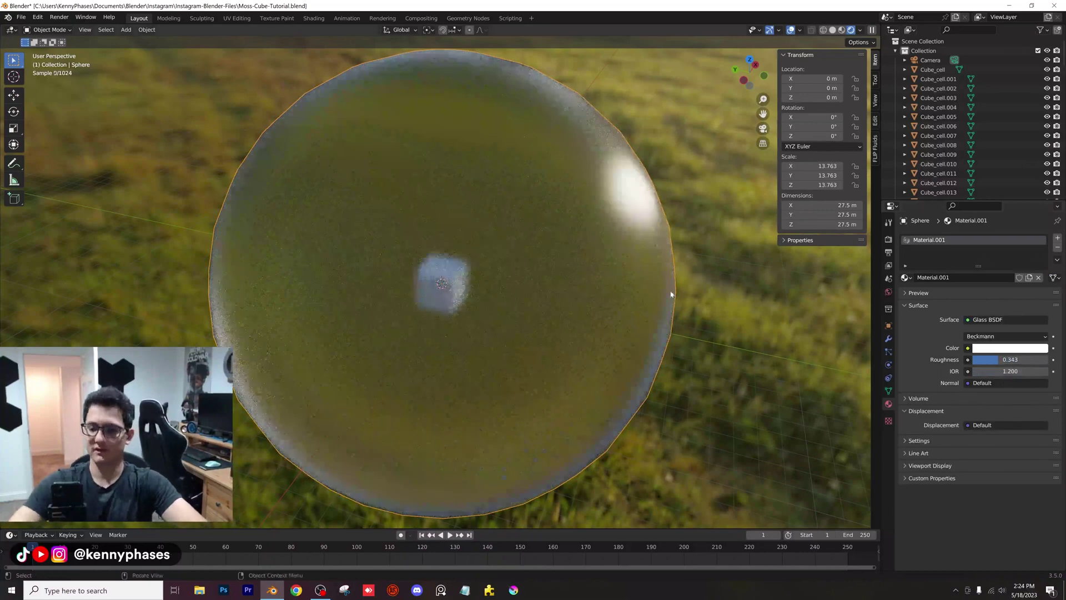
Step: Preview through the camera, fine-tune the glass roughness to 0.412, and save the file
{"action": "key", "text": "KP_0"}
{"action": "scroll", "coordinate": [546, 318], "scroll_direction": "up", "scroll_amount": 2}
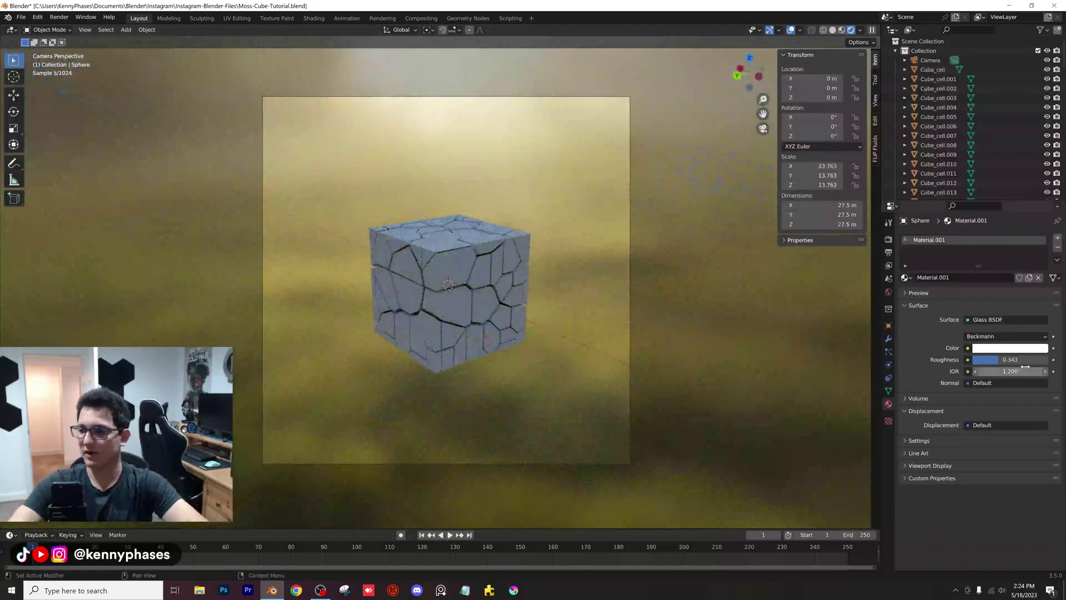
{"action": "mouse_move", "coordinate": [1021, 360]}
{"action": "left_mouse_down"}
{"action": "mouse_move", "coordinate": [1004, 360]}
{"action": "mouse_move", "coordinate": [1034, 360]}
{"action": "left_mouse_up"}
{"action": "left_click_drag", "start_coordinate": [1008, 360], "coordinate": [1005, 362]}
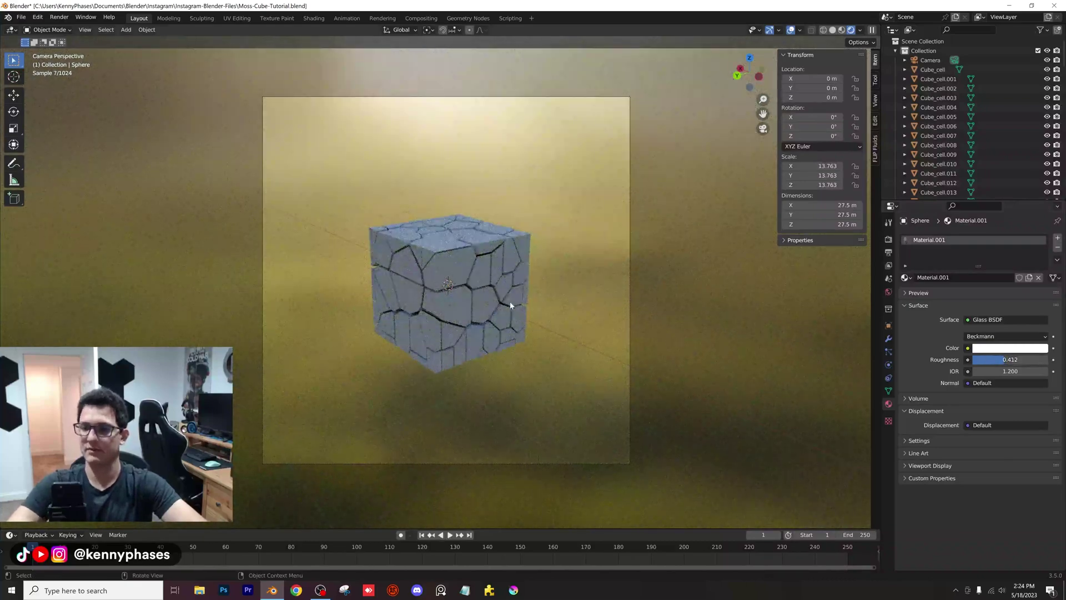
{"action": "scroll", "coordinate": [549, 244], "scroll_direction": "up", "scroll_amount": 1}
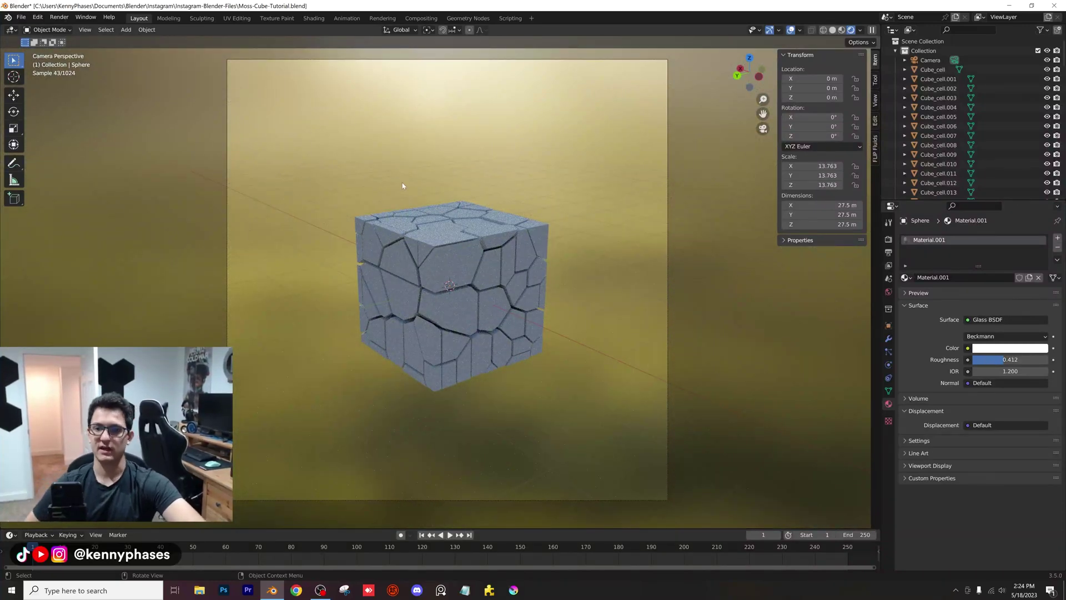
{"action": "key", "text": "ctrl+s"}
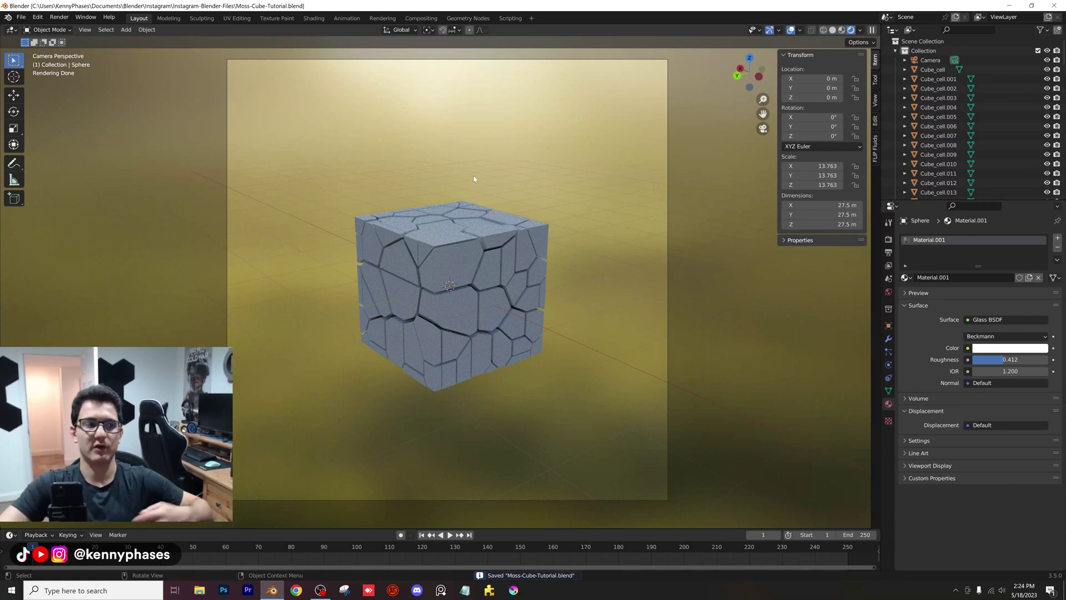
{"action": "scroll", "coordinate": [443, 241], "scroll_direction": "up", "scroll_amount": 4}
Step: Select and frame the Cube_cell.032 fragment, then go to its Particles properties
{"action": "left_click", "coordinate": [464, 240]}
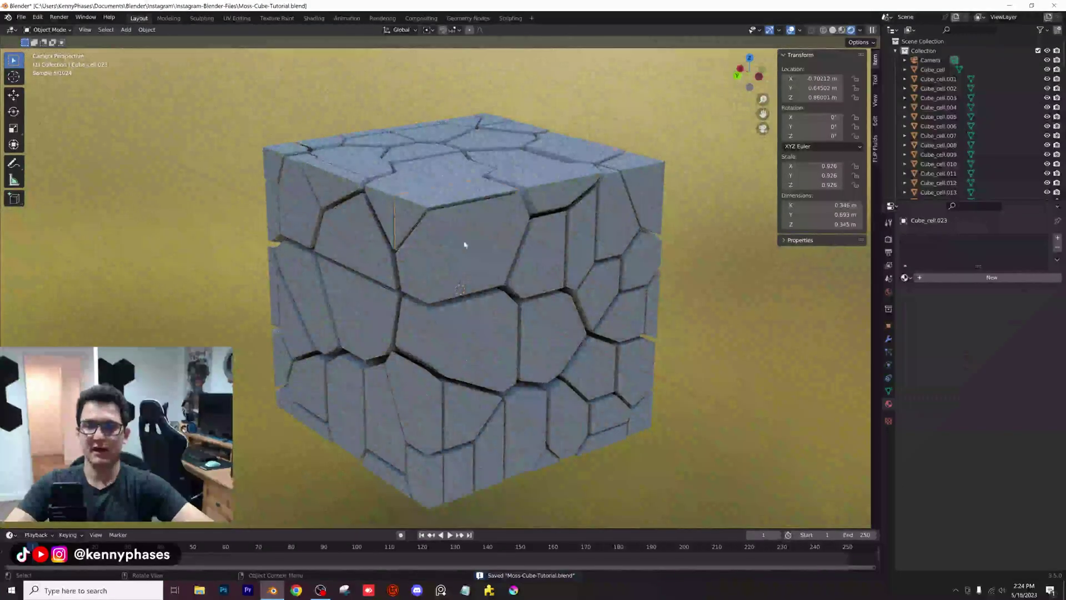
{"action": "left_click", "coordinate": [552, 182]}
{"action": "middle_click_drag", "start_coordinate": [552, 182], "coordinate": [549, 209]}
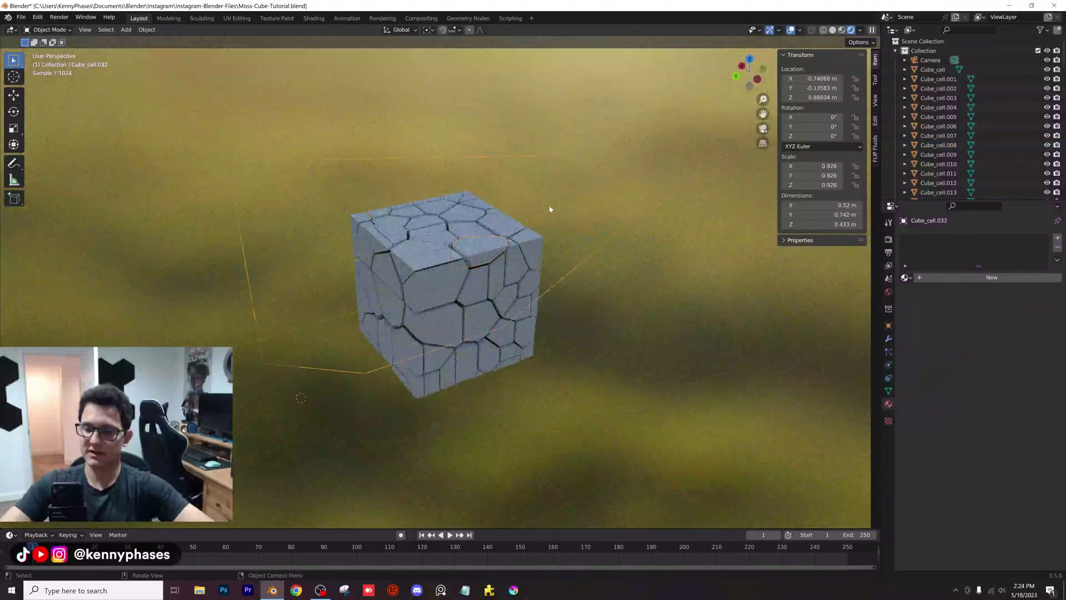
{"action": "key", "text": "KP_Decimal"}
{"action": "middle_click_drag", "start_coordinate": [515, 261], "coordinate": [552, 226]}
{"action": "scroll", "coordinate": [435, 264], "scroll_direction": "up", "scroll_amount": 2}
{"action": "left_click", "coordinate": [888, 353]}
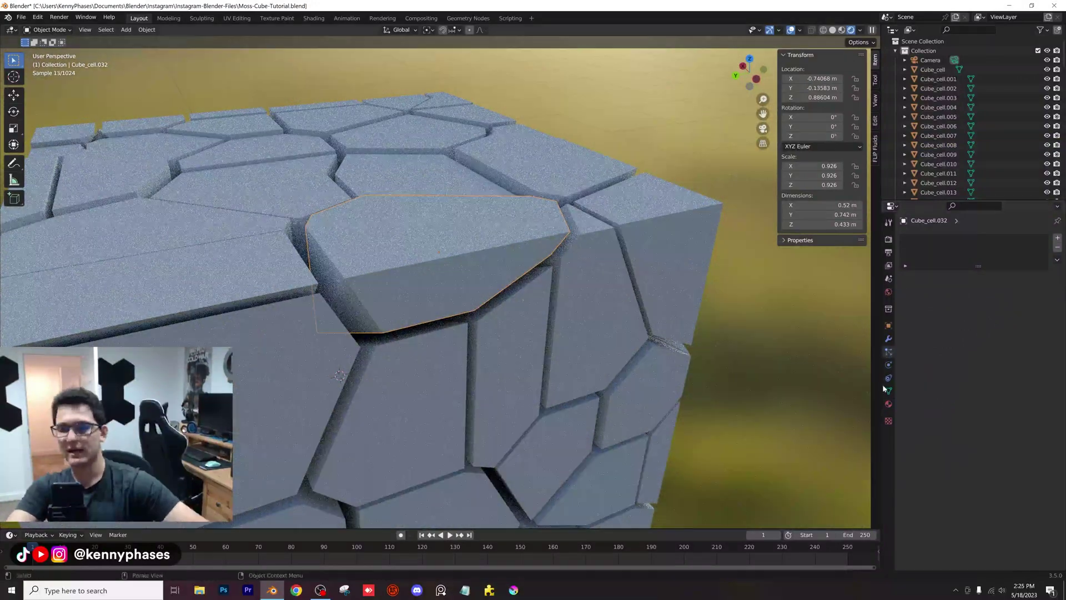
Step: Add a Hair particle system to Cube_cell.032
{"action": "left_click", "coordinate": [1057, 237]}
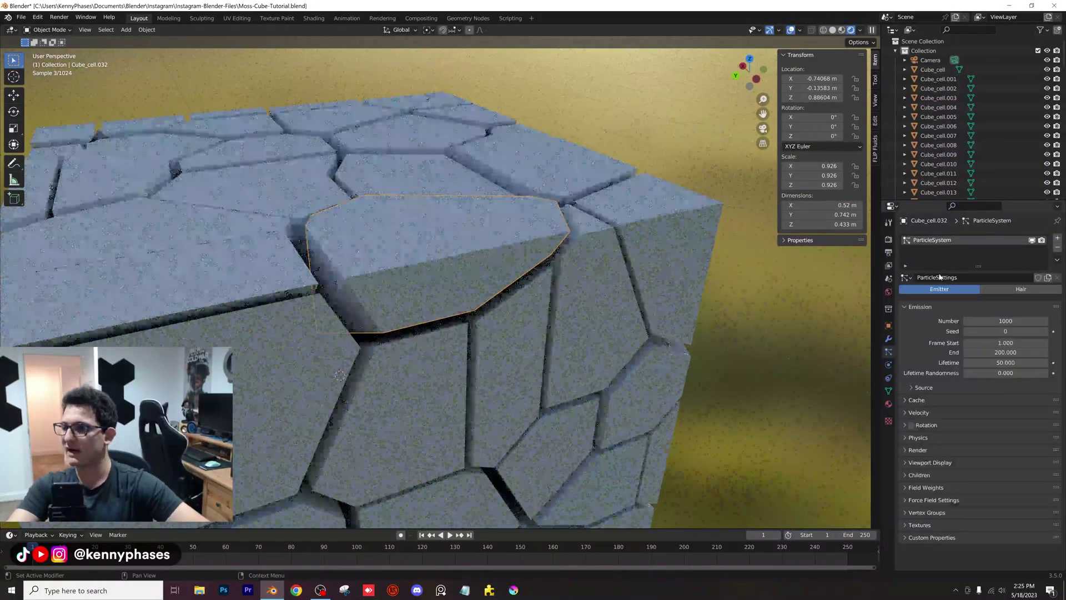
{"action": "left_click", "coordinate": [1020, 289]}
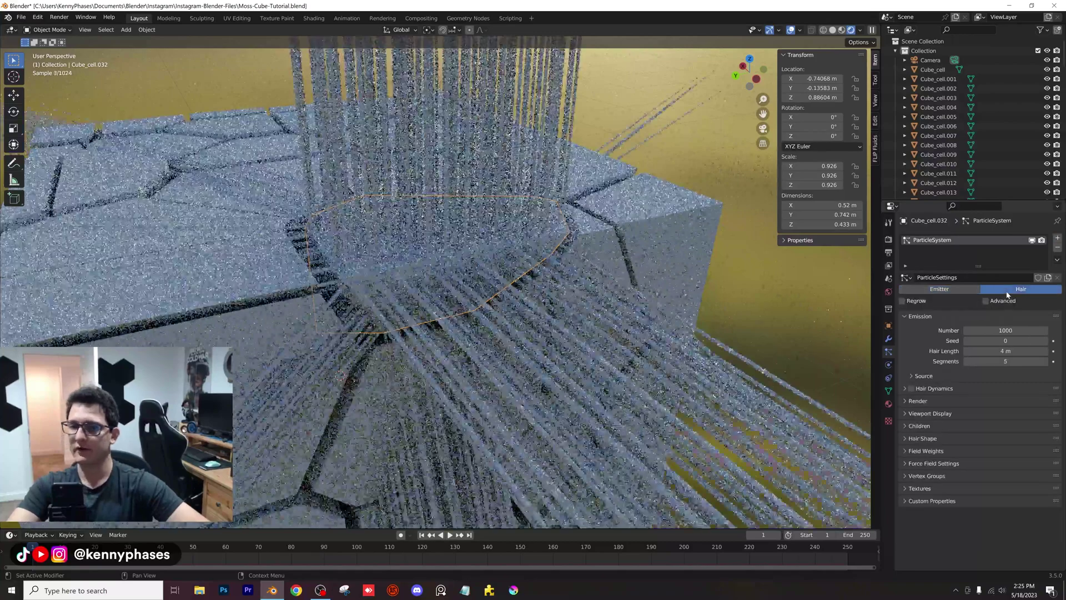
{"action": "scroll", "coordinate": [497, 272], "scroll_direction": "down", "scroll_amount": 3}
{"action": "middle_click_drag", "start_coordinate": [497, 272], "coordinate": [403, 337]}
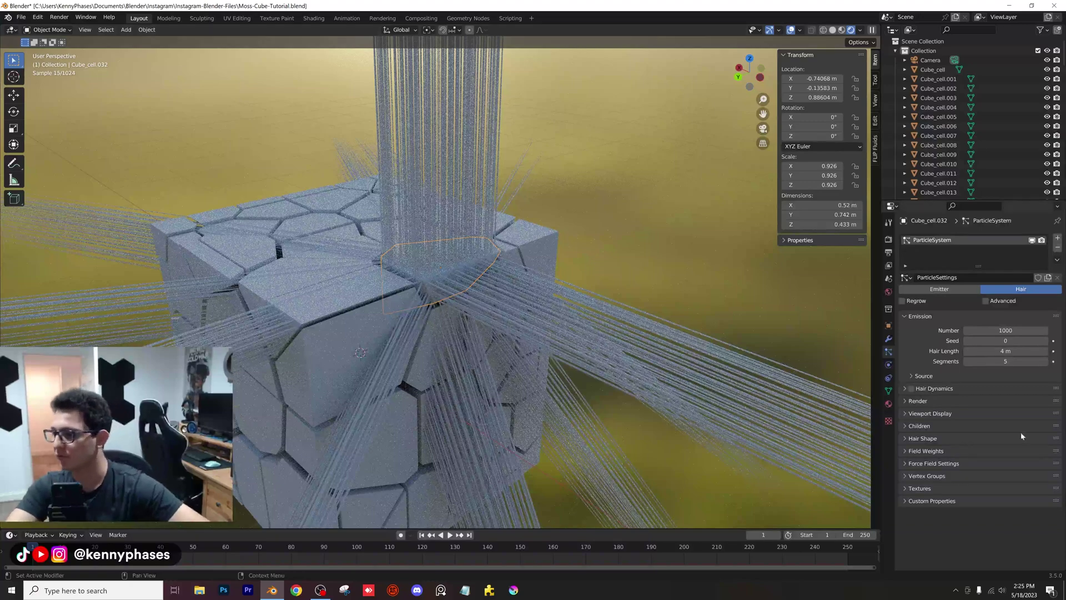
Step: Set the hair length to 0.07 m and save the file
{"action": "left_click", "coordinate": [994, 351]}
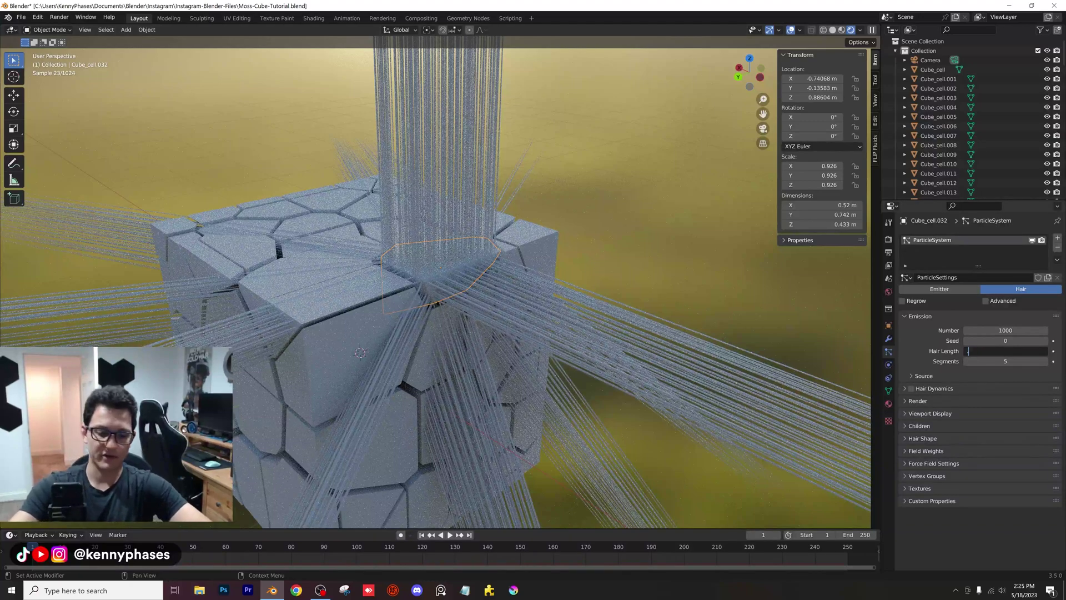
{"action": "type", "text": ".07"}
{"action": "key", "text": "Return"}
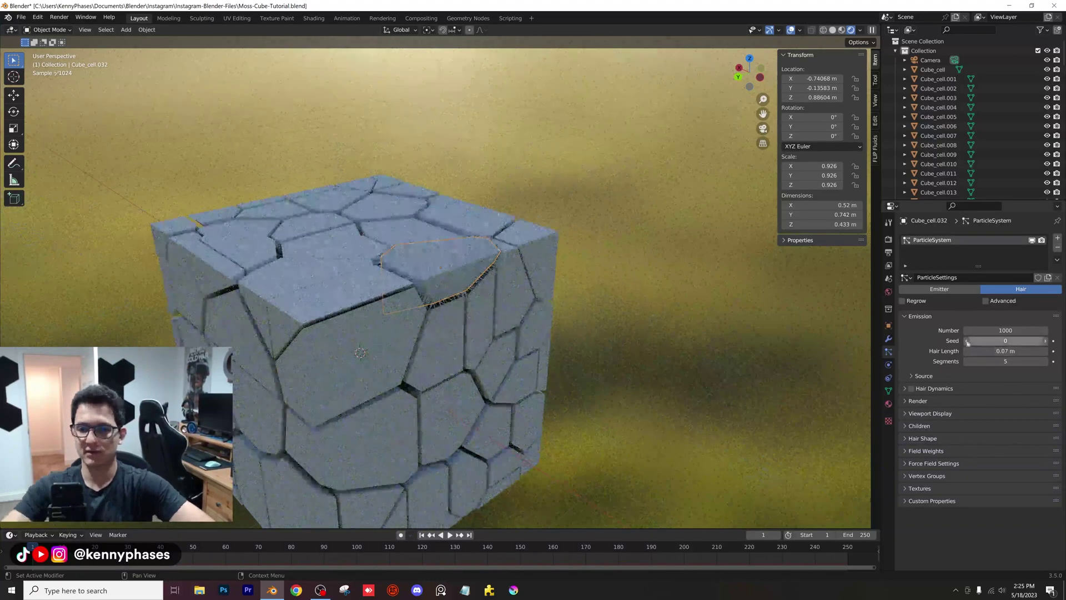
{"action": "scroll", "coordinate": [517, 261], "scroll_direction": "up", "scroll_amount": 5}
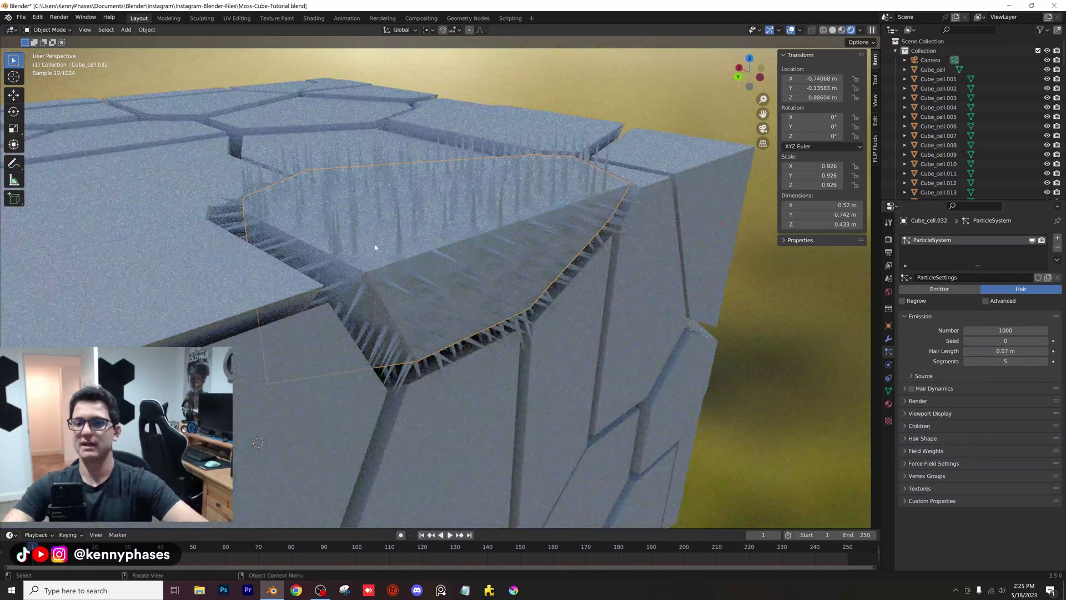
{"action": "key", "text": "ctrl+s"}
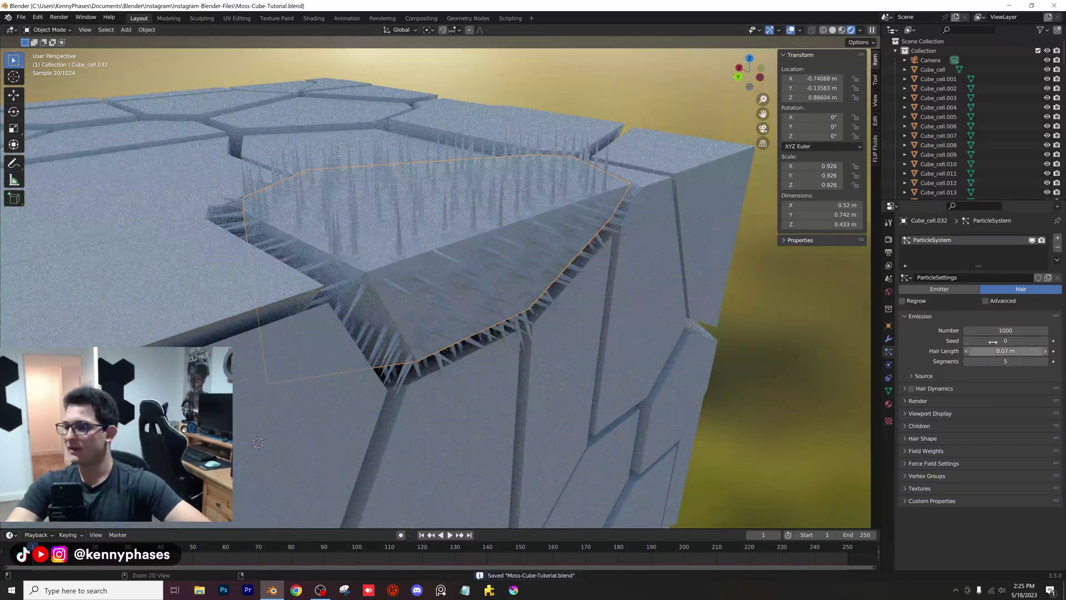
{"action": "left_click", "coordinate": [923, 427]}
Step: Switch child hairs to Interpolated with an amount of 5
{"action": "left_click", "coordinate": [1031, 440]}
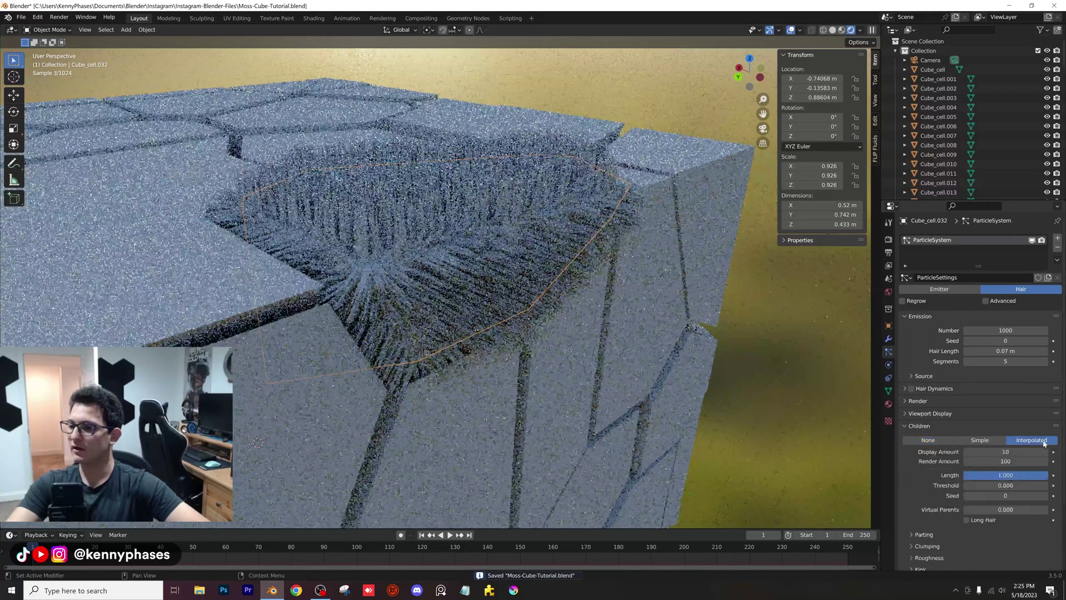
{"action": "left_click", "coordinate": [1005, 451]}
{"action": "key", "text": "Tab"}
{"action": "type", "text": "5"}
{"action": "key", "text": "Return"}
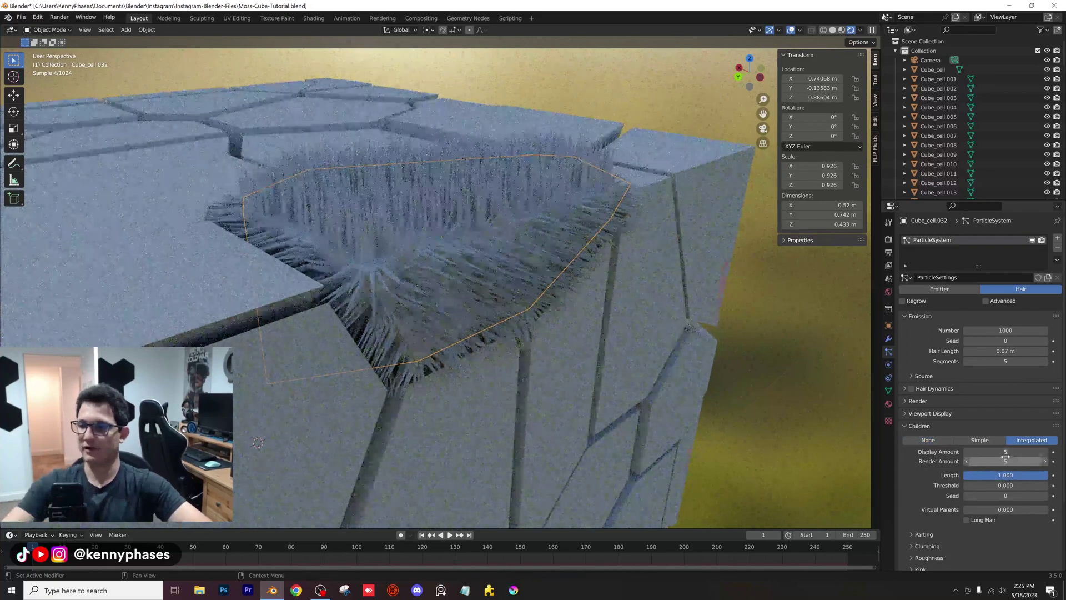
Step: Raise the hair emission number to 2000 strands
{"action": "left_click", "coordinate": [1000, 330]}
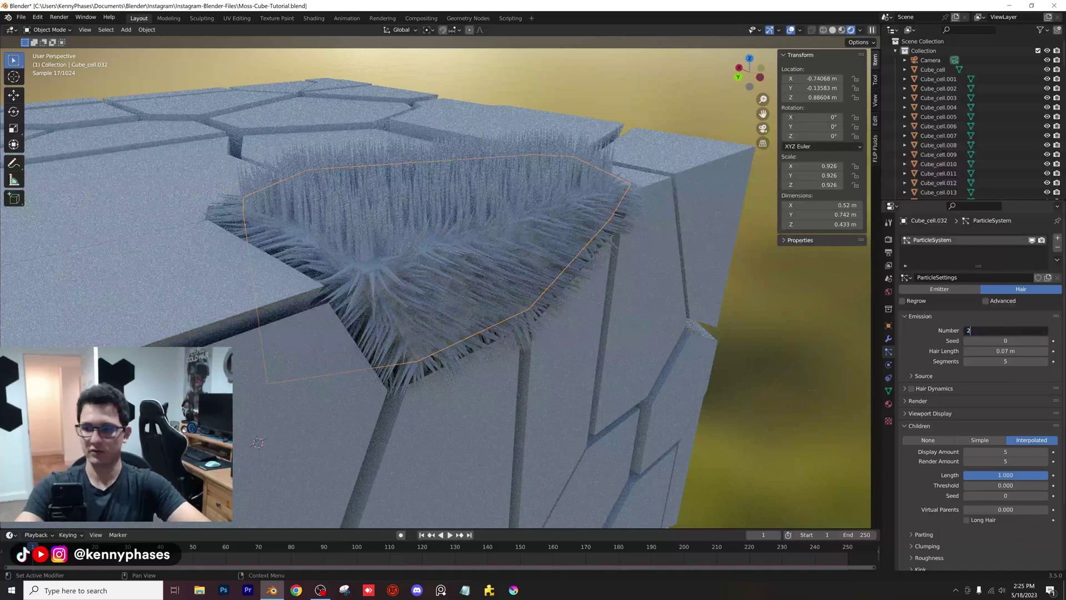
{"action": "type", "text": "2000"}
{"action": "key", "text": "Return"}
{"action": "scroll", "coordinate": [459, 239], "scroll_direction": "up", "scroll_amount": 4}
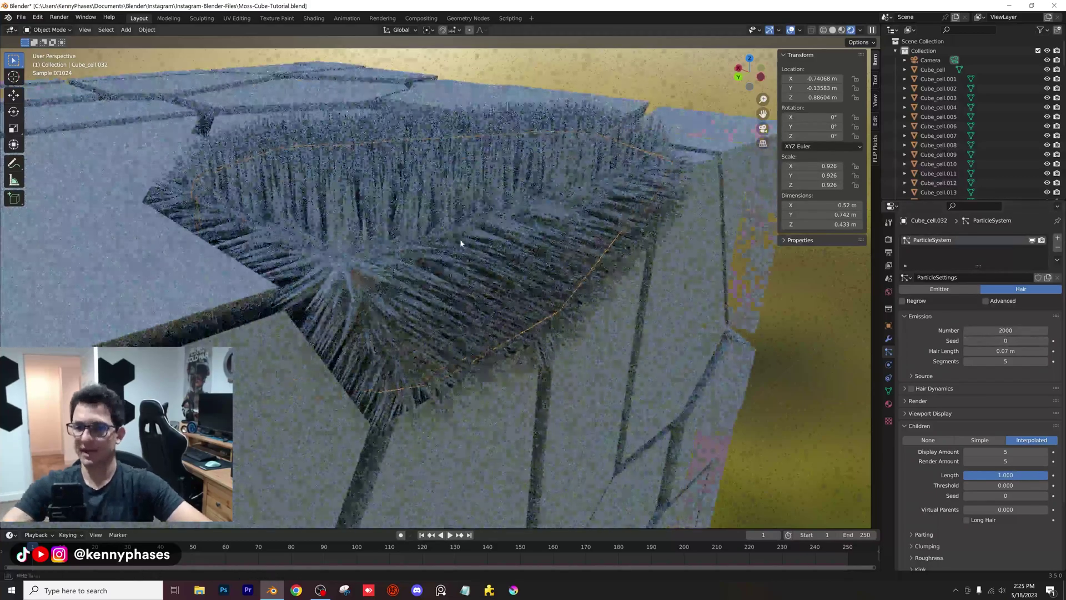
{"action": "scroll", "coordinate": [501, 272], "scroll_direction": "up", "scroll_amount": 2}
{"action": "middle_click_drag", "start_coordinate": [501, 272], "coordinate": [444, 282]}
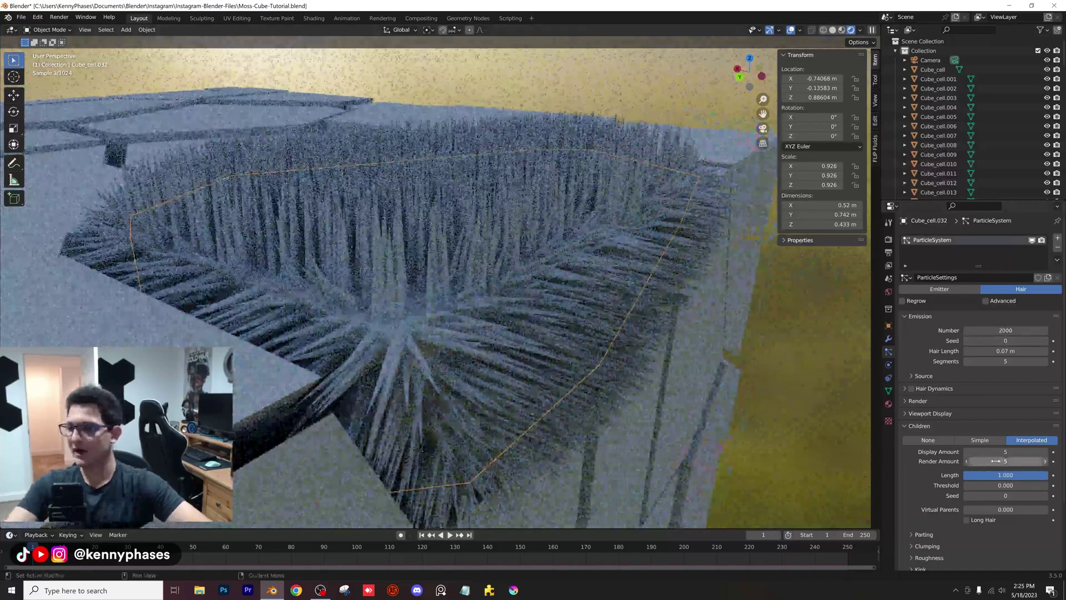
{"action": "scroll", "coordinate": [988, 524], "scroll_direction": "down", "scroll_amount": 2}
Step: Set the hair shape root diameter to 0.4 m
{"action": "left_click", "coordinate": [923, 526]}
{"action": "scroll", "coordinate": [944, 516], "scroll_direction": "down", "scroll_amount": 3}
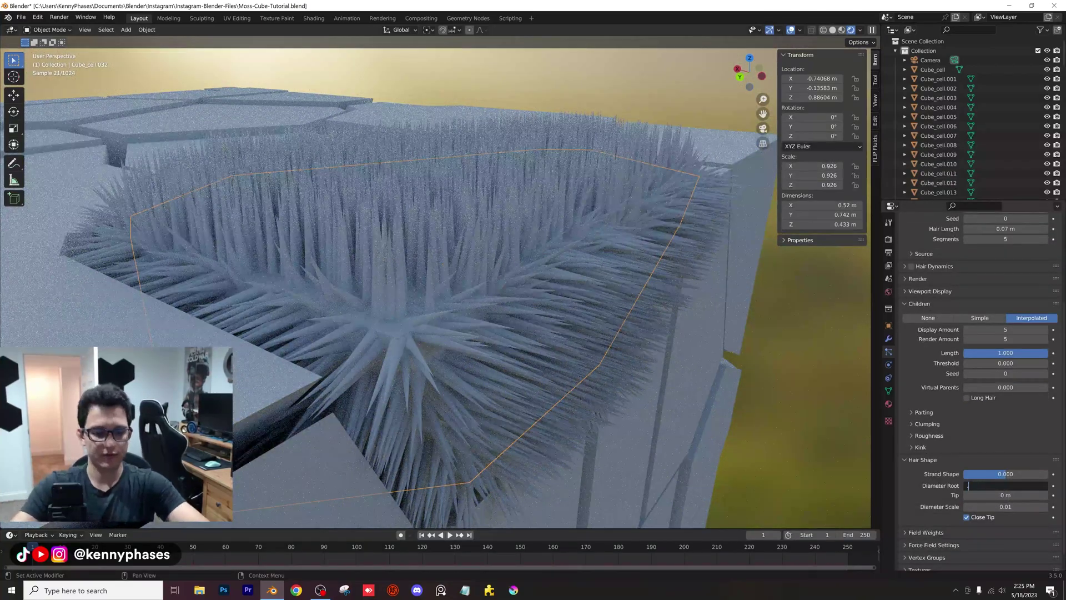
{"action": "type", "text": "0.4"}
{"action": "key", "text": "Return"}
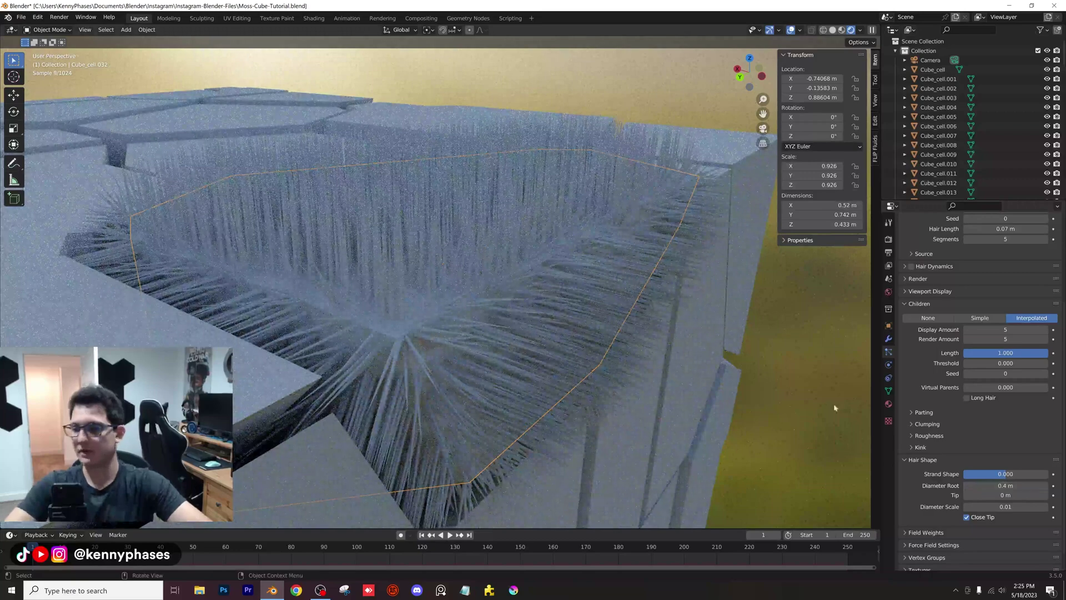
Step: Give Cube_cell.032 a new Principled Hair BSDF material and add a second empty material slot
{"action": "left_click", "coordinate": [888, 404]}
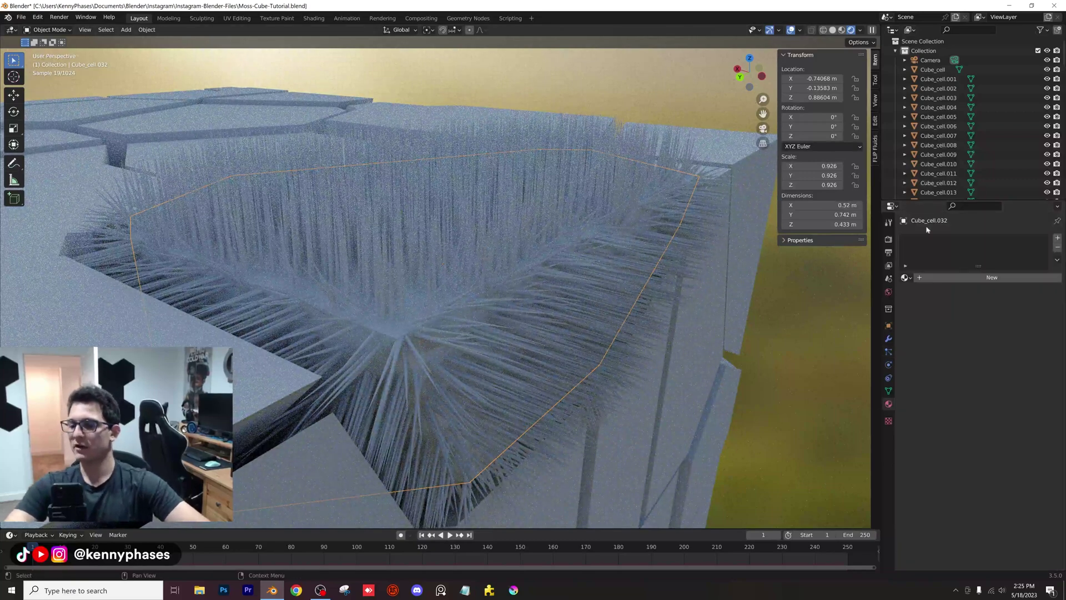
{"action": "left_click", "coordinate": [1058, 239]}
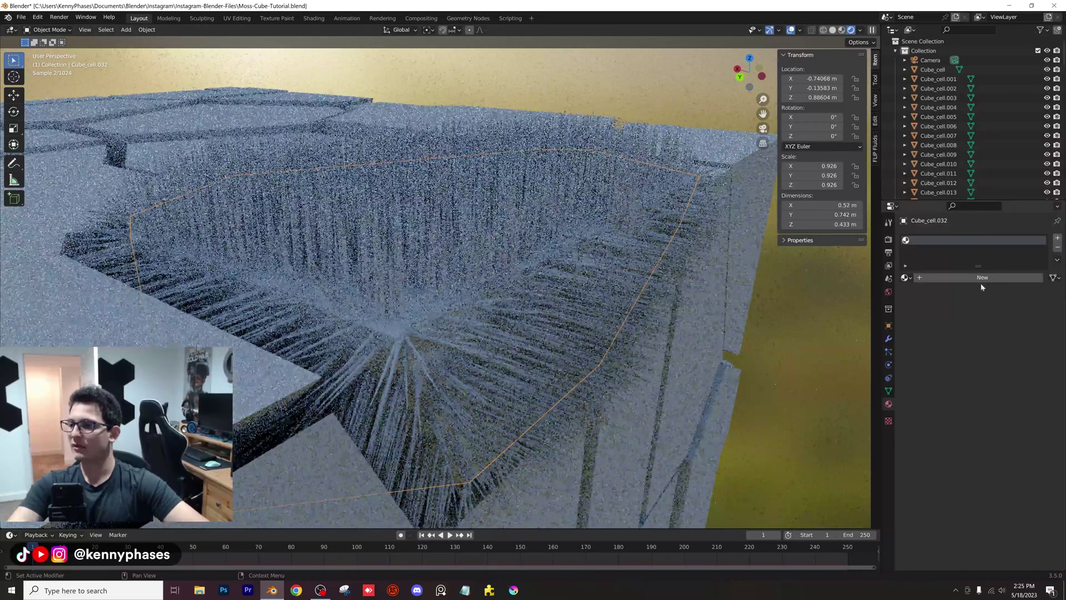
{"action": "left_click", "coordinate": [991, 277]}
{"action": "left_click", "coordinate": [997, 319]}
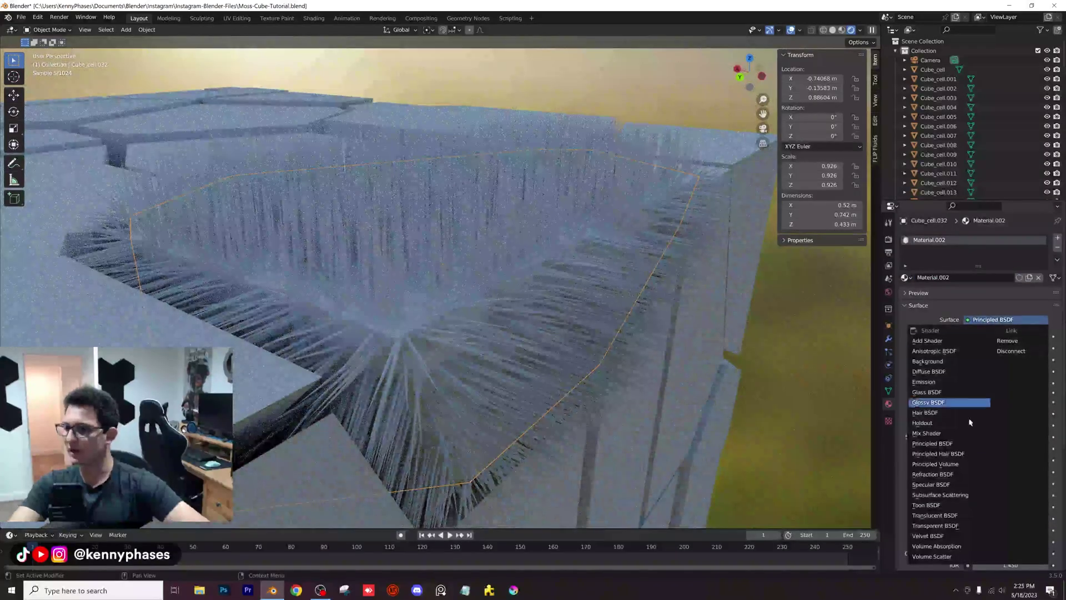
{"action": "left_click", "coordinate": [963, 452]}
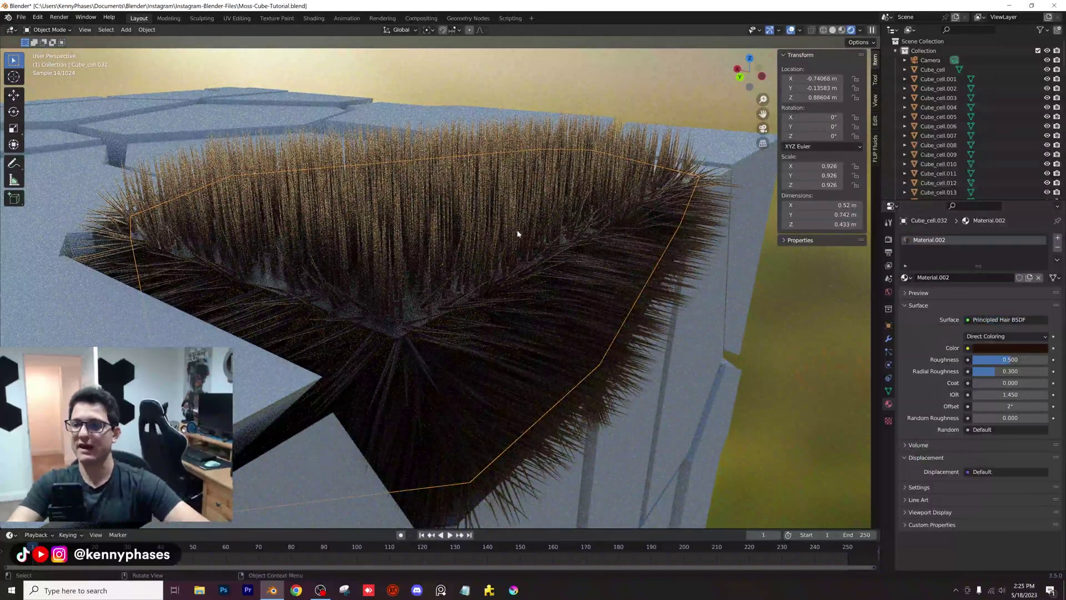
{"action": "left_click", "coordinate": [1057, 239]}
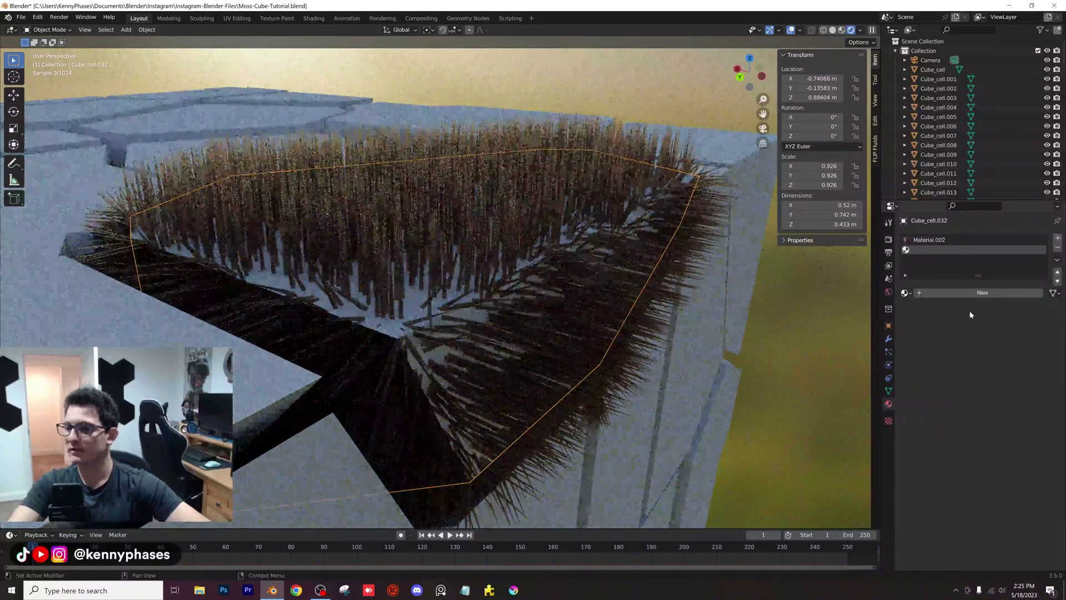
Step: Create a new Material.003 with a red base colour
{"action": "left_click", "coordinate": [968, 293]}
{"action": "left_click", "coordinate": [1009, 375]}
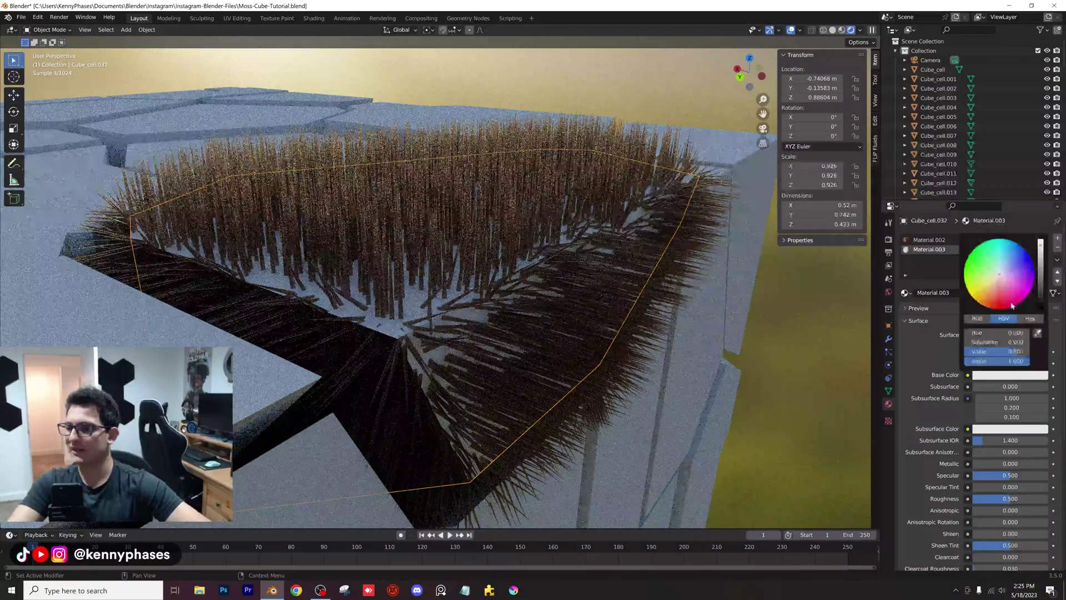
{"action": "left_click_drag", "start_coordinate": [988, 308], "coordinate": [1000, 312]}
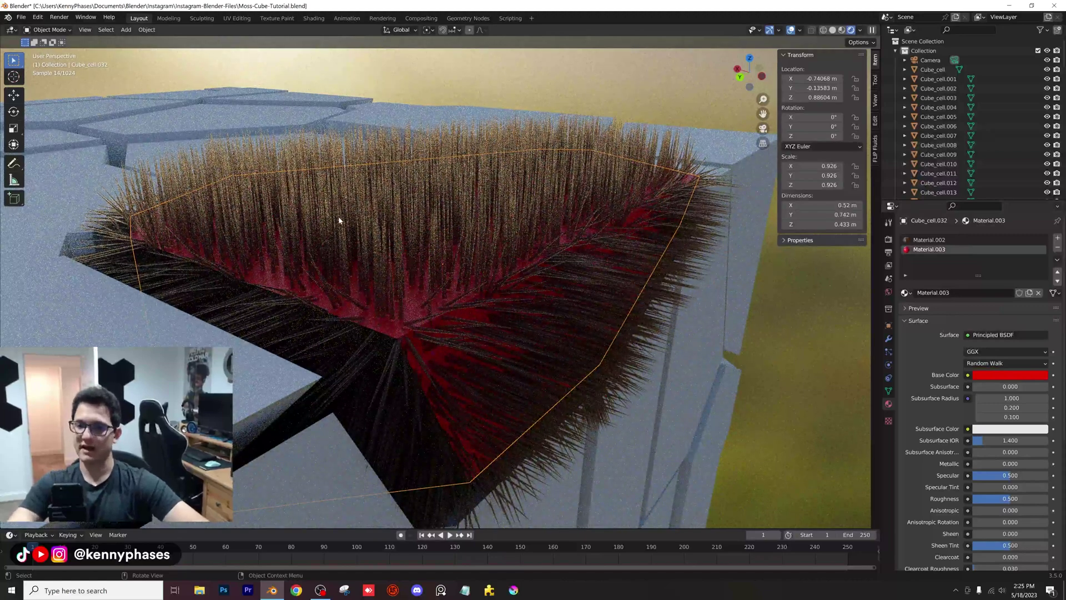
Step: Make the Material.002 hair green, raise roughness and radial roughness, and set IOR 1.2
{"action": "left_click", "coordinate": [938, 239]}
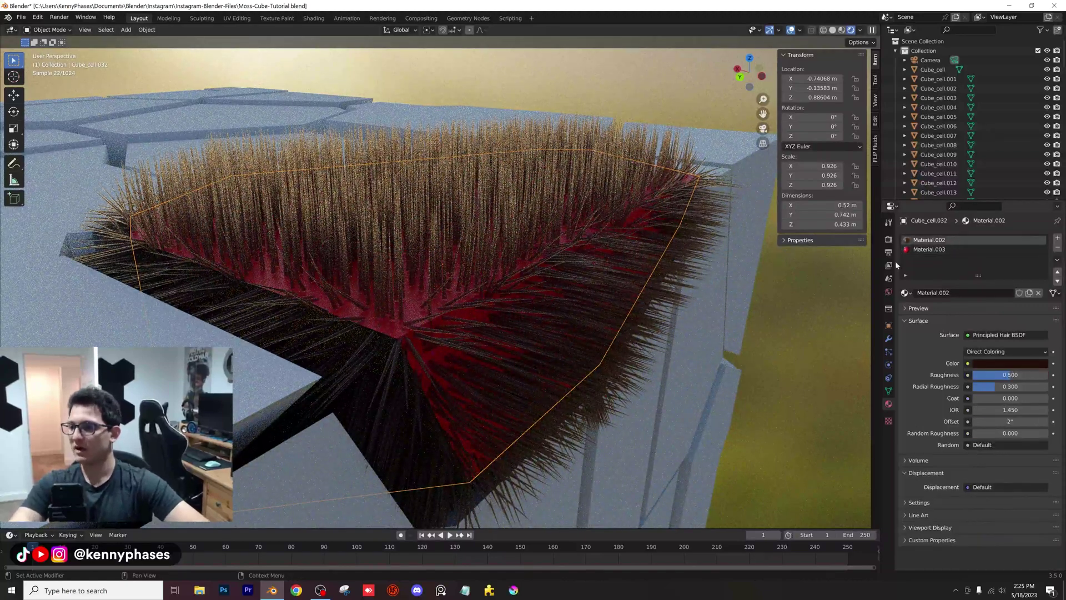
{"action": "left_click", "coordinate": [990, 364]}
{"action": "left_click_drag", "start_coordinate": [1002, 240], "coordinate": [978, 240]}
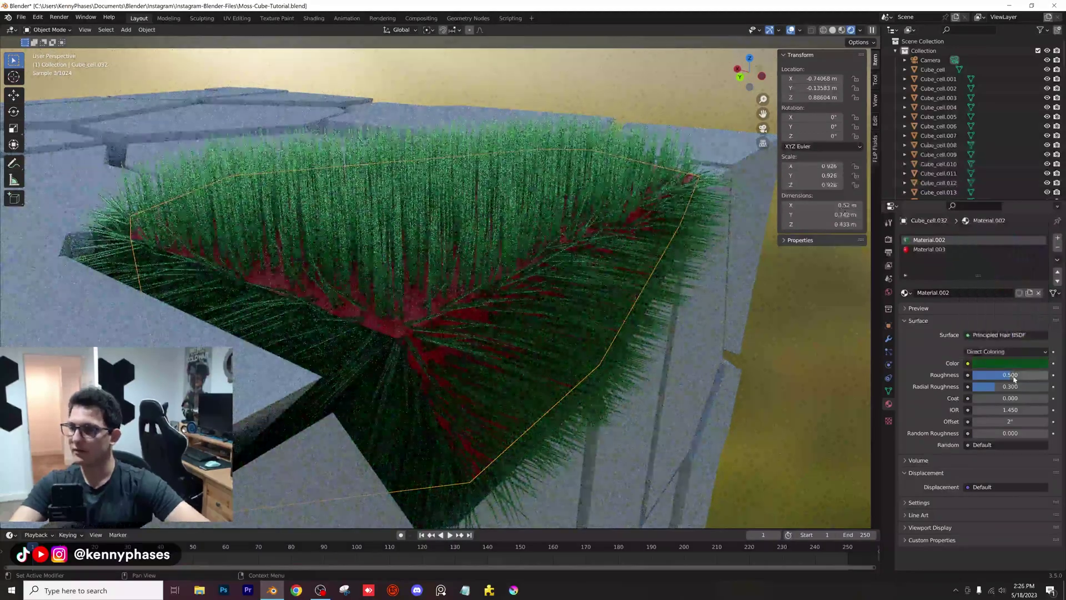
{"action": "left_click_drag", "start_coordinate": [1014, 378], "coordinate": [1003, 375]}
{"action": "left_click", "coordinate": [1010, 410]}
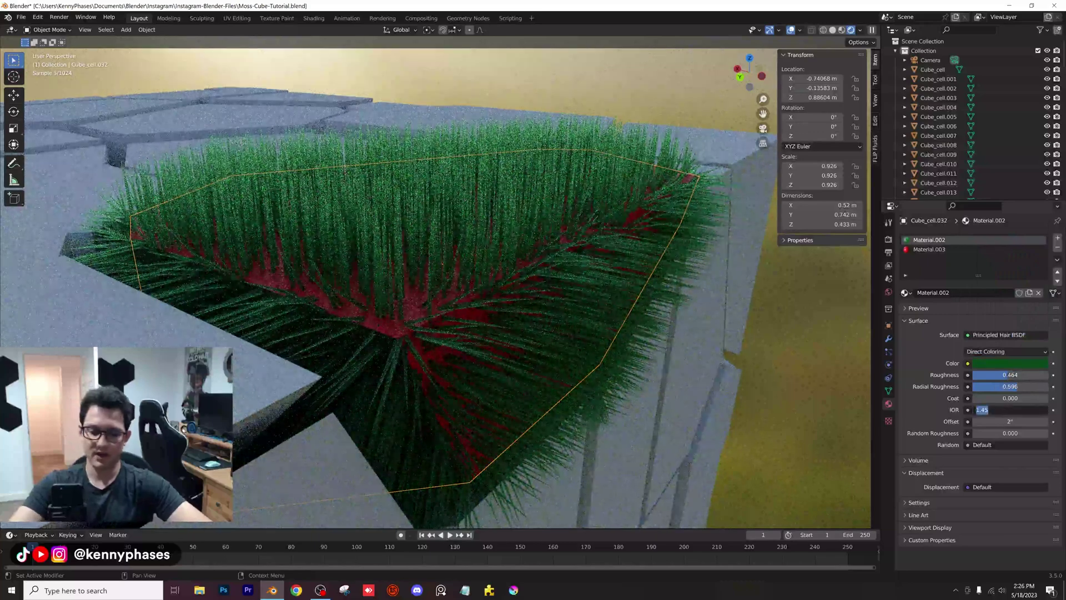
{"action": "type", "text": "1.2"}
{"action": "key", "text": "Return"}
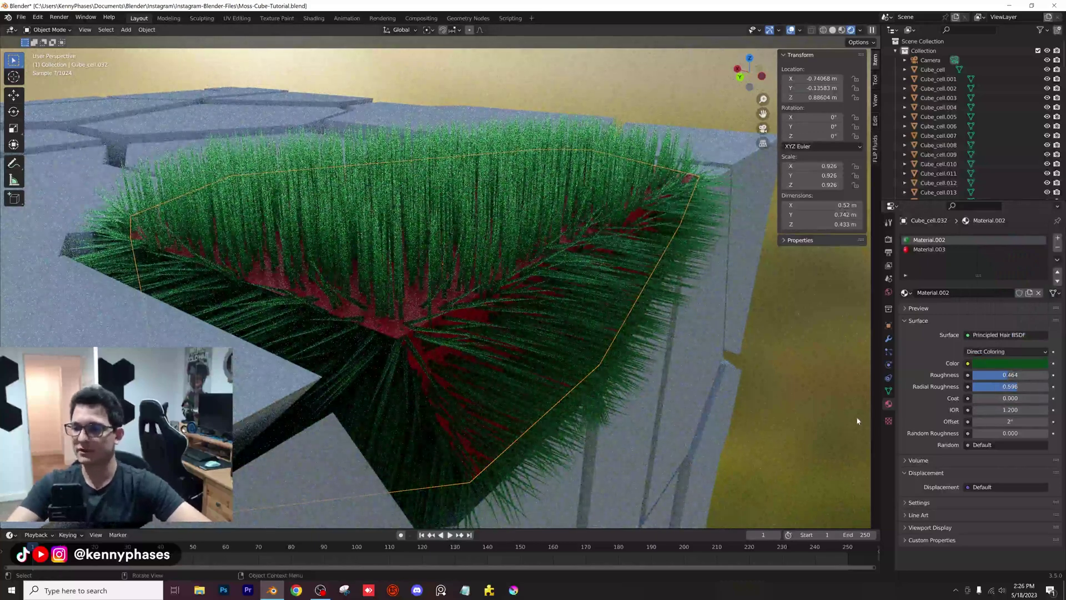
Step: Darken Material.003's base colour to a deep, saturated red
{"action": "left_click", "coordinate": [929, 249]}
{"action": "left_click", "coordinate": [1010, 375]}
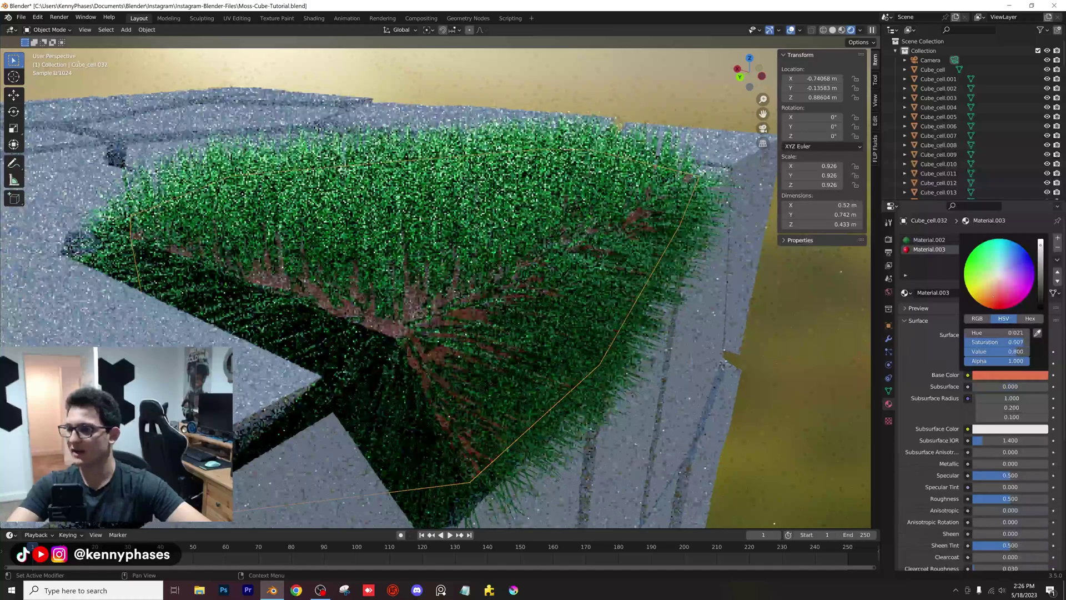
{"action": "left_click_drag", "start_coordinate": [993, 296], "coordinate": [988, 308]}
{"action": "left_click_drag", "start_coordinate": [1040, 246], "coordinate": [1041, 277]}
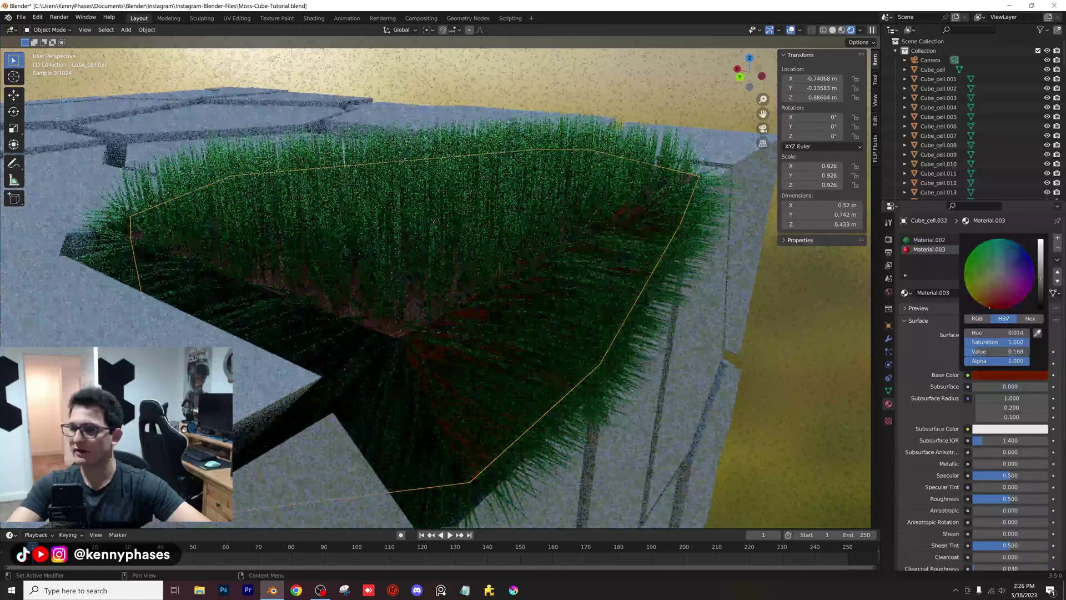
{"action": "left_click_drag", "start_coordinate": [1016, 351], "coordinate": [1007, 351]}
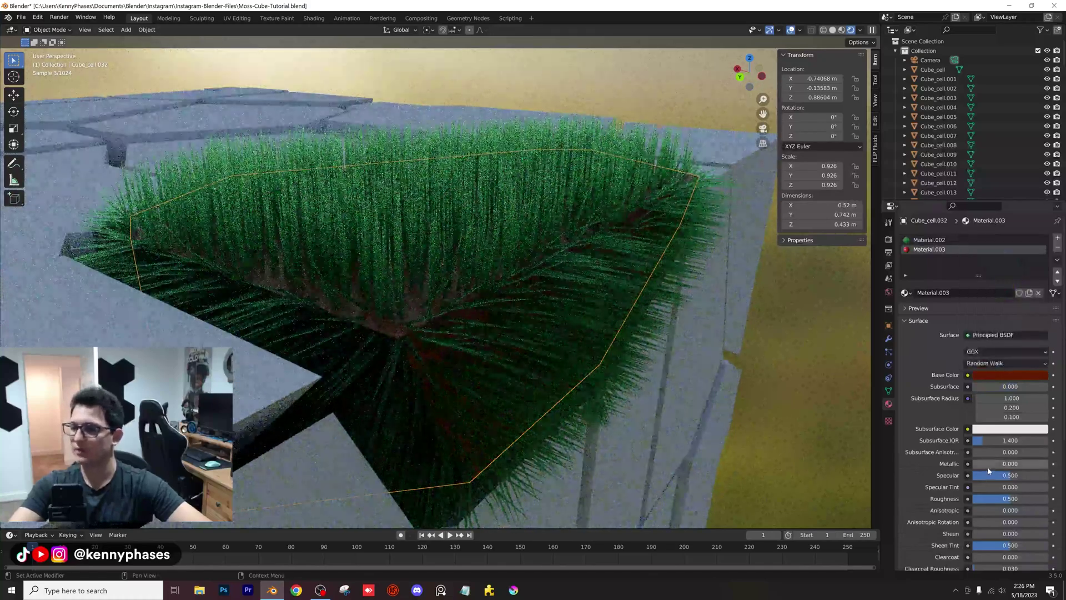
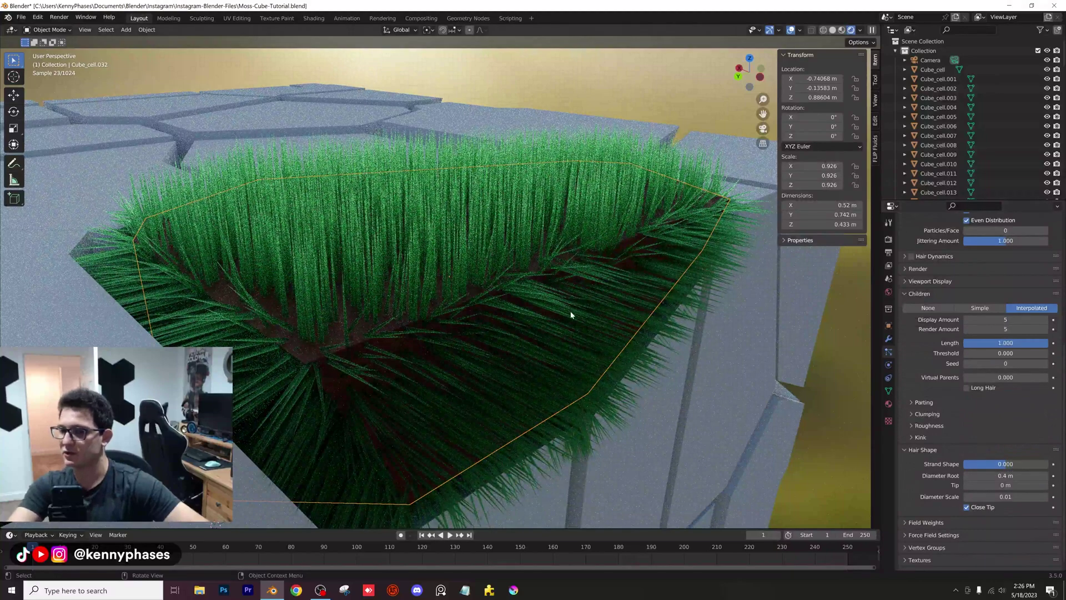
Step: Set the moss hair's display and render child amounts to 8 and save the file
{"action": "scroll", "coordinate": [1005, 369], "scroll_direction": "up", "scroll_amount": 2}
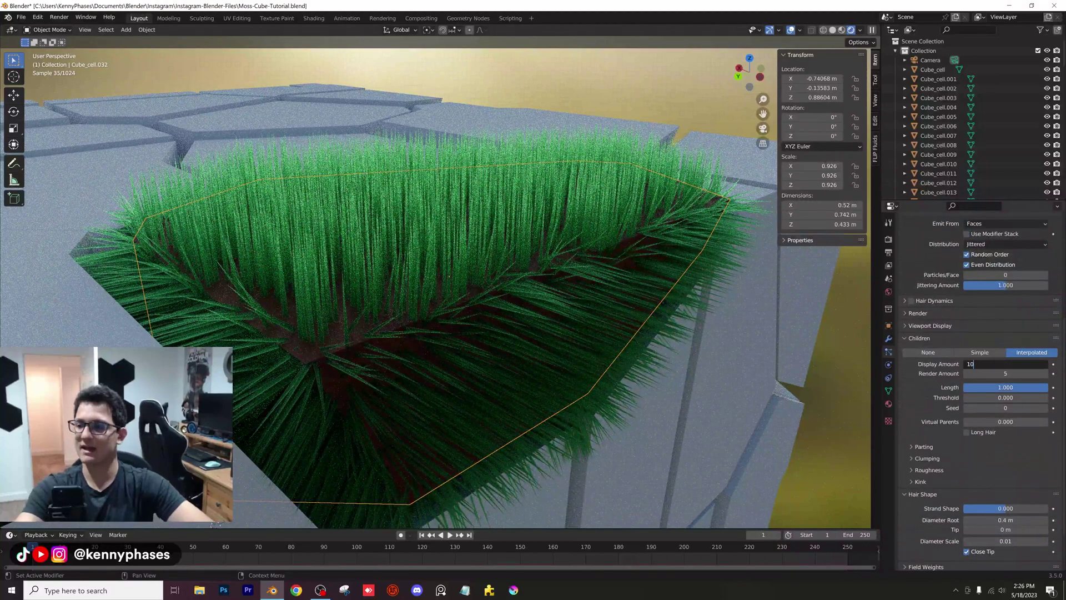
{"action": "key", "text": "Tab"}
{"action": "type", "text": "10"}
{"action": "key", "text": "Return"}
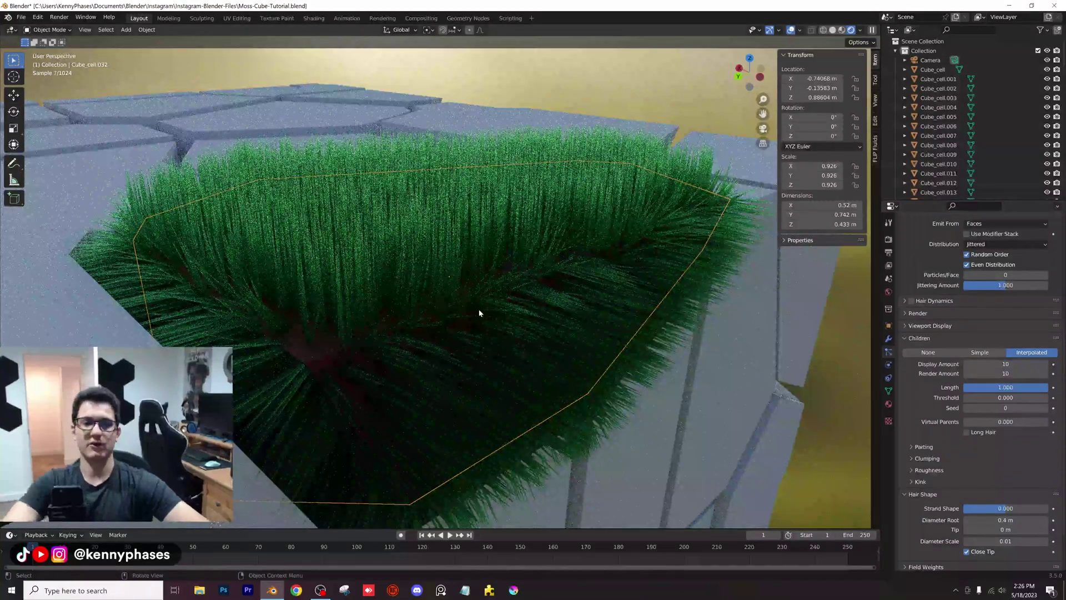
{"action": "type", "text": "8"}
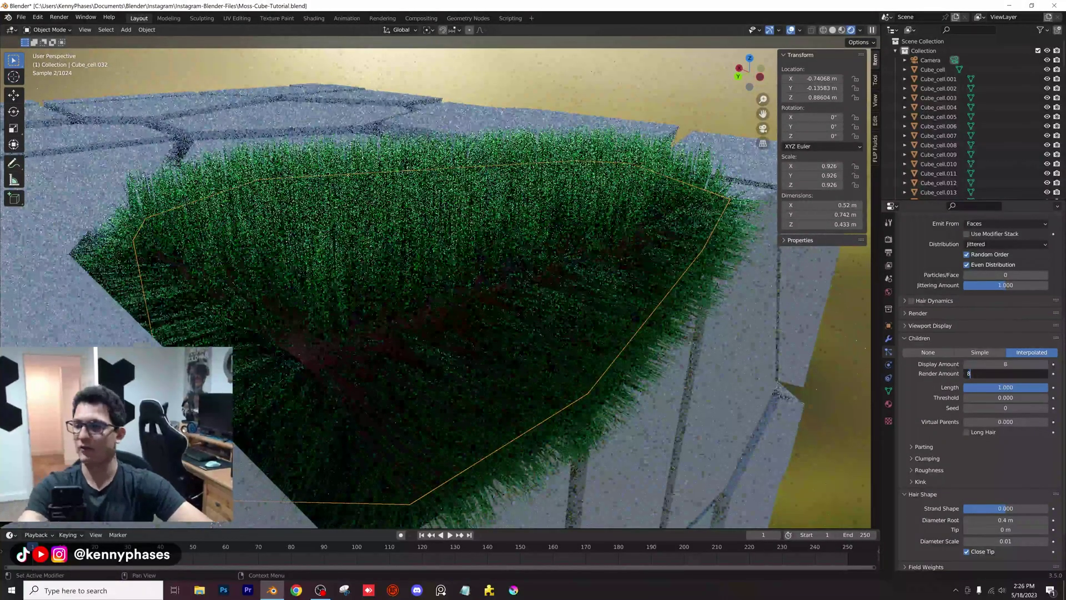
{"action": "key", "text": "Return"}
{"action": "scroll", "coordinate": [361, 311], "scroll_direction": "down", "scroll_amount": 4}
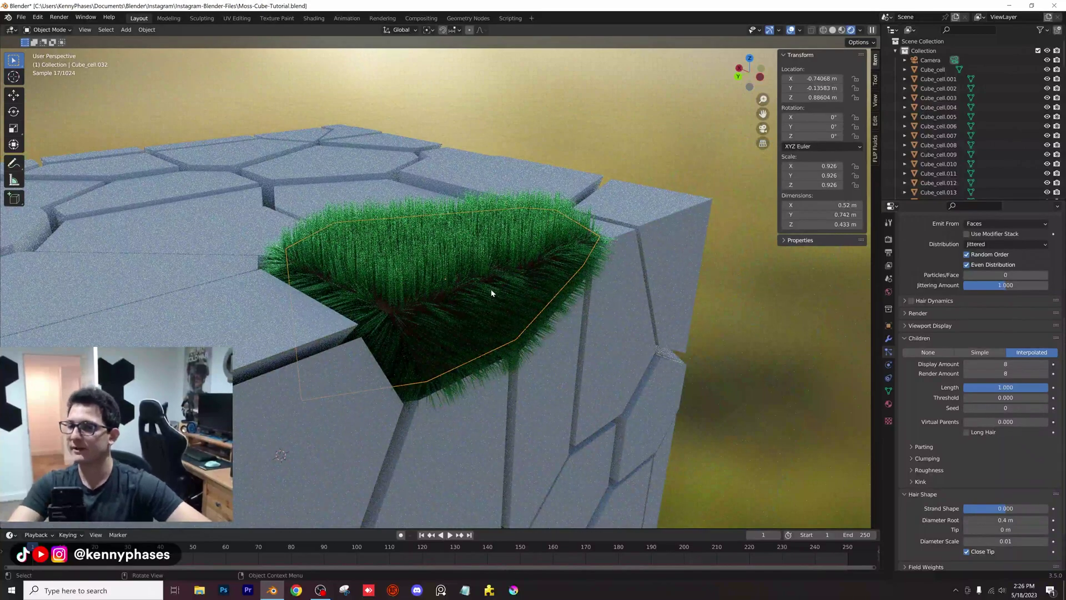
{"action": "scroll", "coordinate": [491, 293], "scroll_direction": "up", "scroll_amount": 4}
{"action": "key", "text": "ctrl+s"}
Step: Orbit to a near-front view and box-select all the cube's cells
{"action": "scroll", "coordinate": [493, 281], "scroll_direction": "up", "scroll_amount": 1}
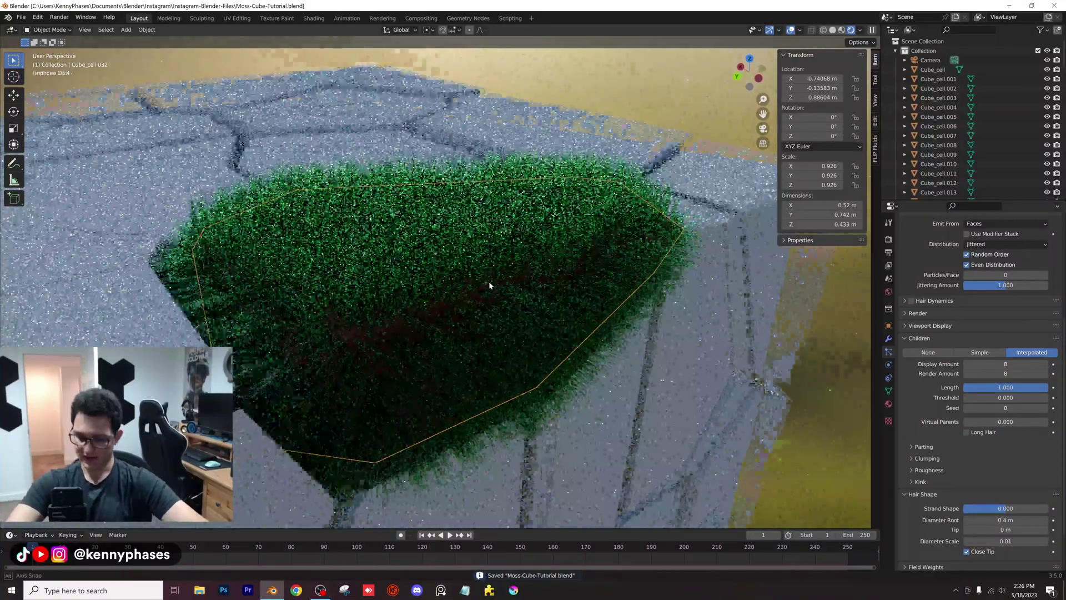
{"action": "middle_click_drag", "start_coordinate": [489, 285], "coordinate": [448, 238]}
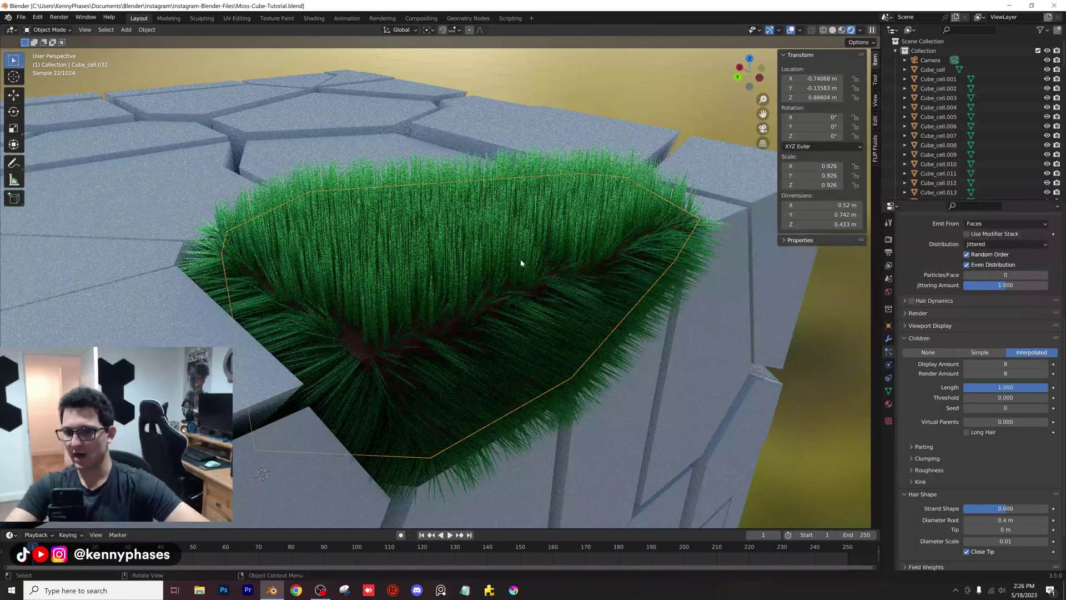
{"action": "scroll", "coordinate": [500, 285], "scroll_direction": "down", "scroll_amount": 4}
{"action": "middle_click_drag", "start_coordinate": [447, 292], "coordinate": [423, 284]}
{"action": "scroll", "coordinate": [423, 284], "scroll_direction": "down", "scroll_amount": 5}
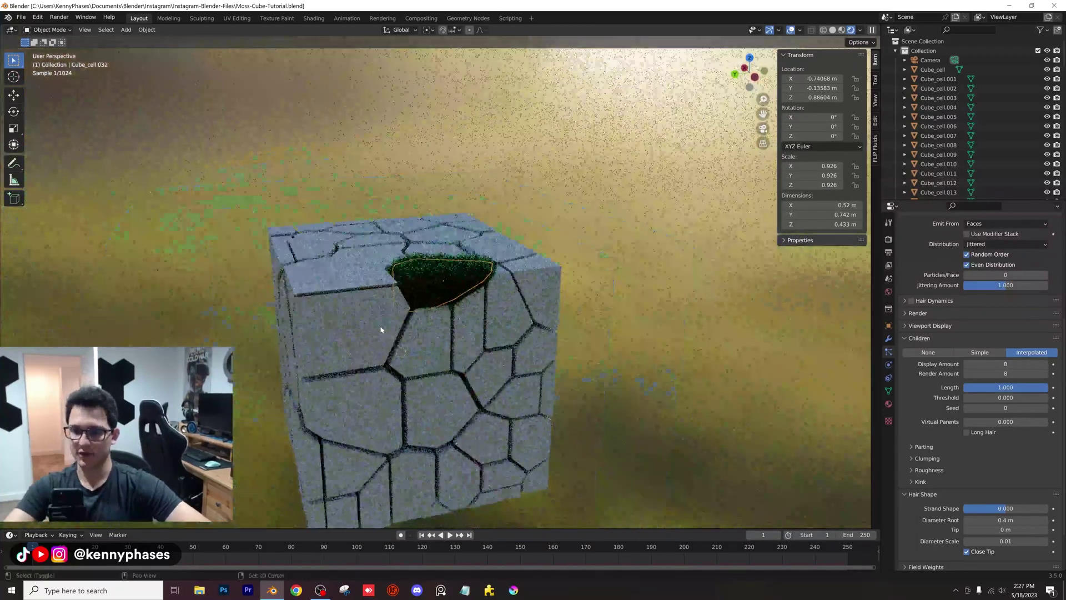
{"action": "middle_click_drag", "start_coordinate": [380, 329], "coordinate": [458, 249]}
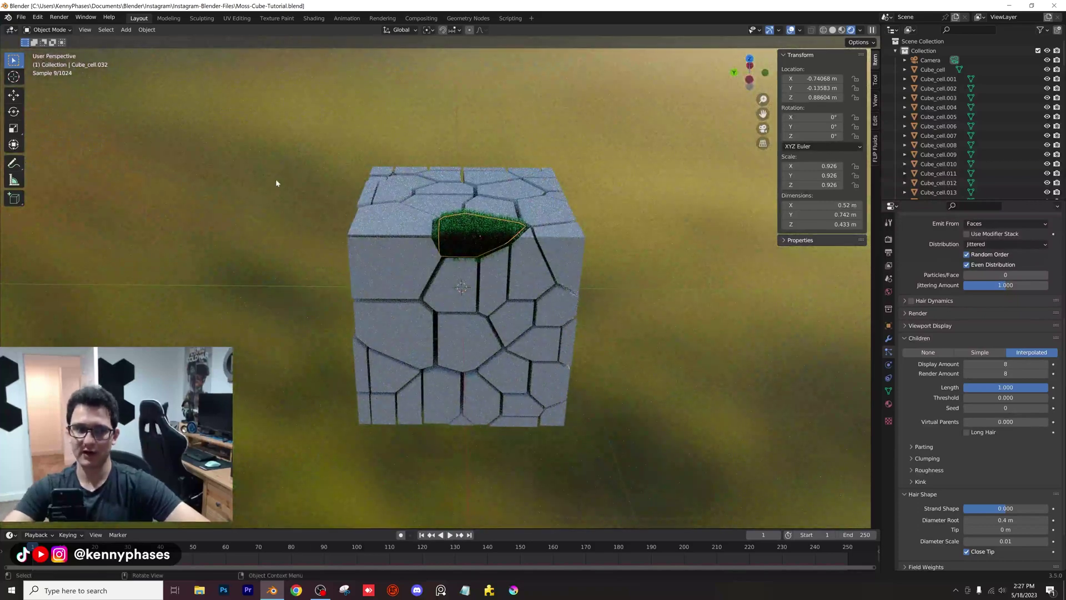
{"action": "left_click_drag", "start_coordinate": [309, 90], "coordinate": [627, 486], "text": "shift"}
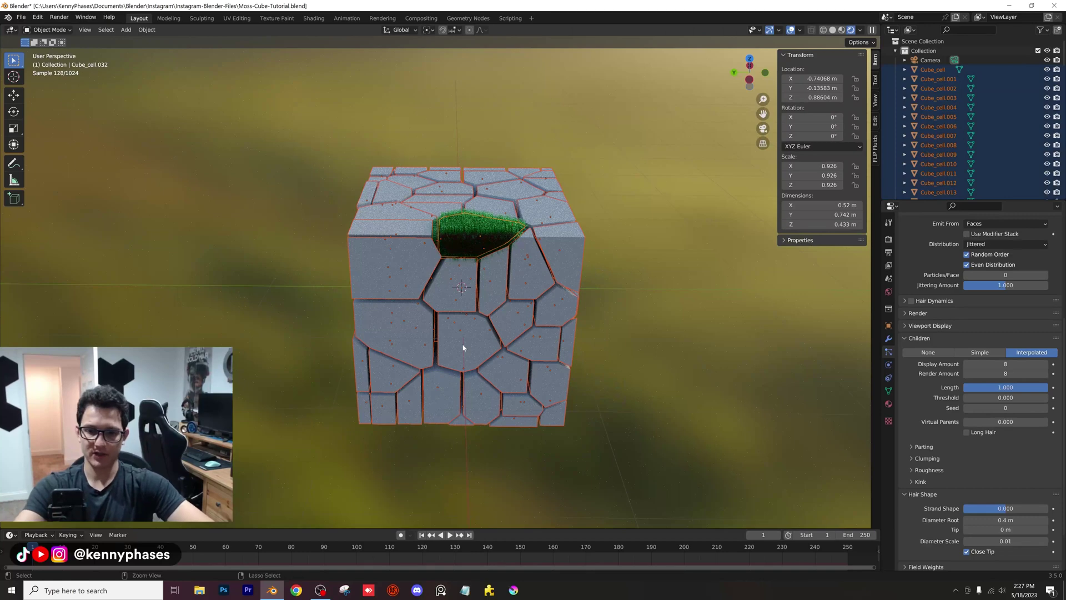
Step: Link the moss material and copy the hair particle modifiers from the active cell to all cells
{"action": "key", "text": "ctrl+l"}
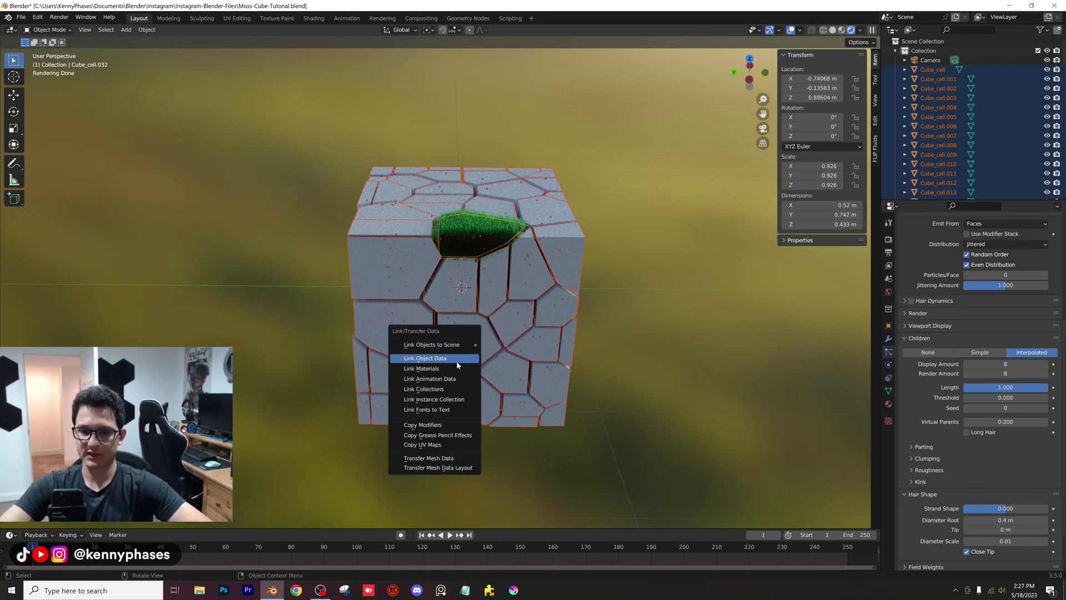
{"action": "left_click", "coordinate": [450, 368]}
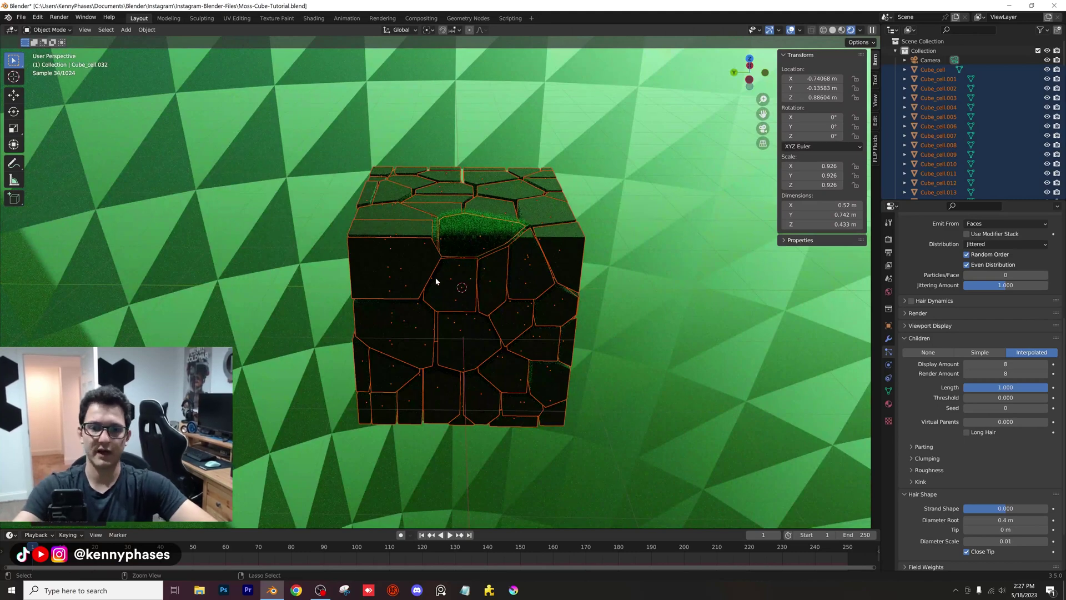
{"action": "key", "text": "ctrl+l"}
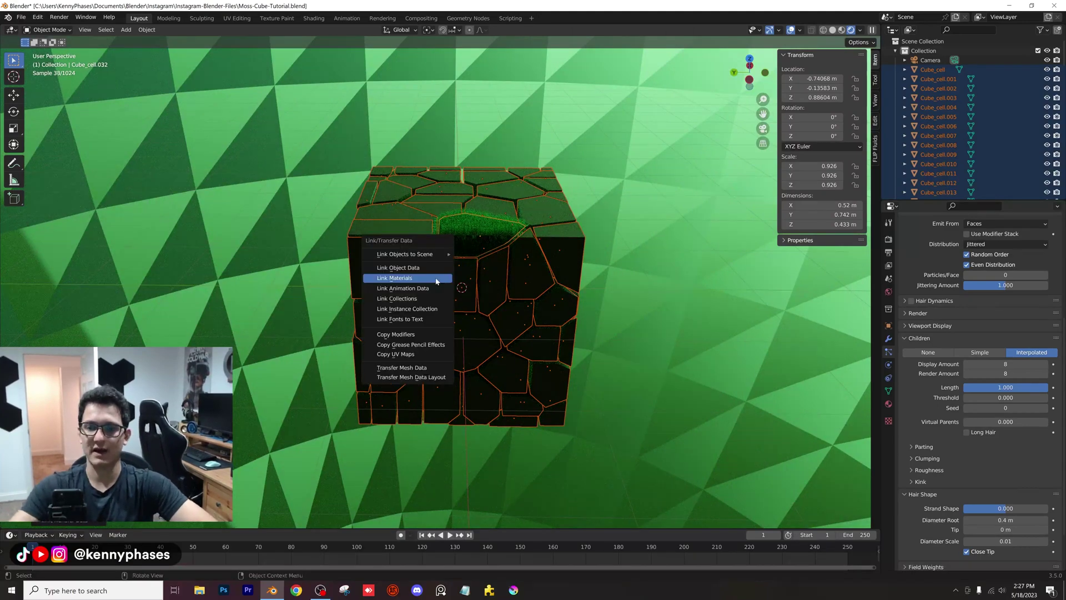
{"action": "left_click", "coordinate": [432, 338]}
Step: Select the large surrounding Sphere object and orbit toward the mossy cube
{"action": "left_click", "coordinate": [533, 335]}
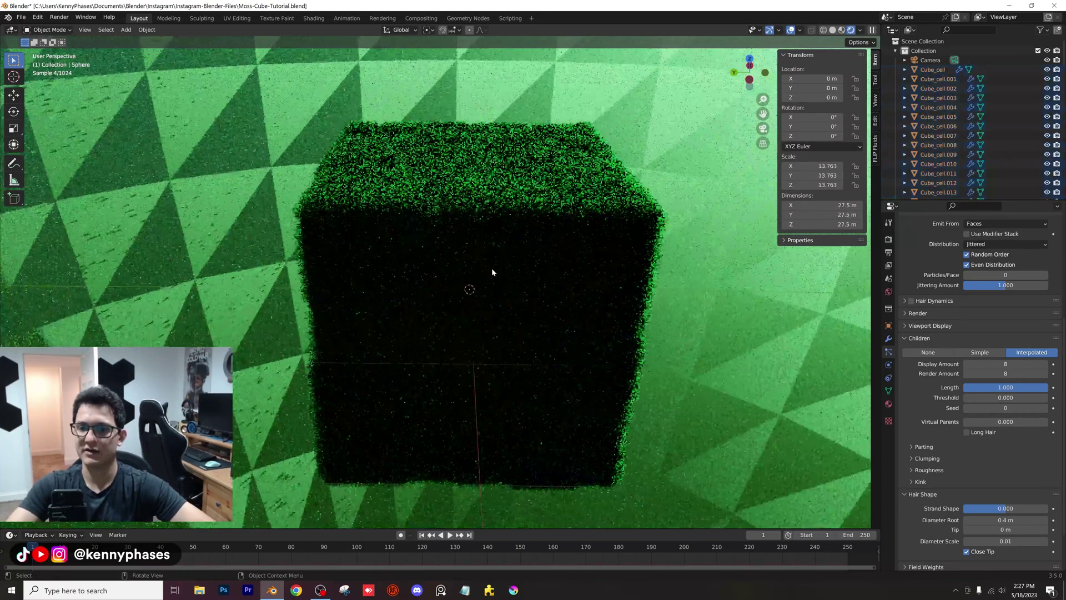
{"action": "middle_click_drag", "start_coordinate": [492, 272], "coordinate": [547, 239]}
{"action": "middle_click_drag", "start_coordinate": [410, 235], "coordinate": [471, 267], "text": "shift"}
{"action": "scroll", "coordinate": [498, 273], "scroll_direction": "up", "scroll_amount": 2}
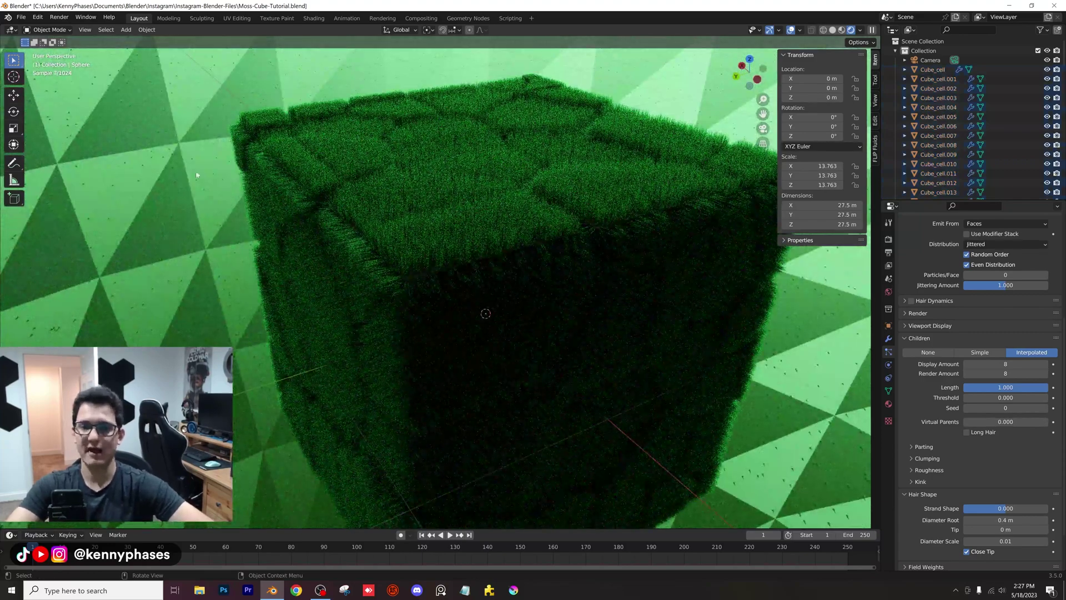
Step: Remove the Sphere's Material.002 and Material.003 slots and assign Material.001 instead
{"action": "left_click", "coordinate": [888, 403]}
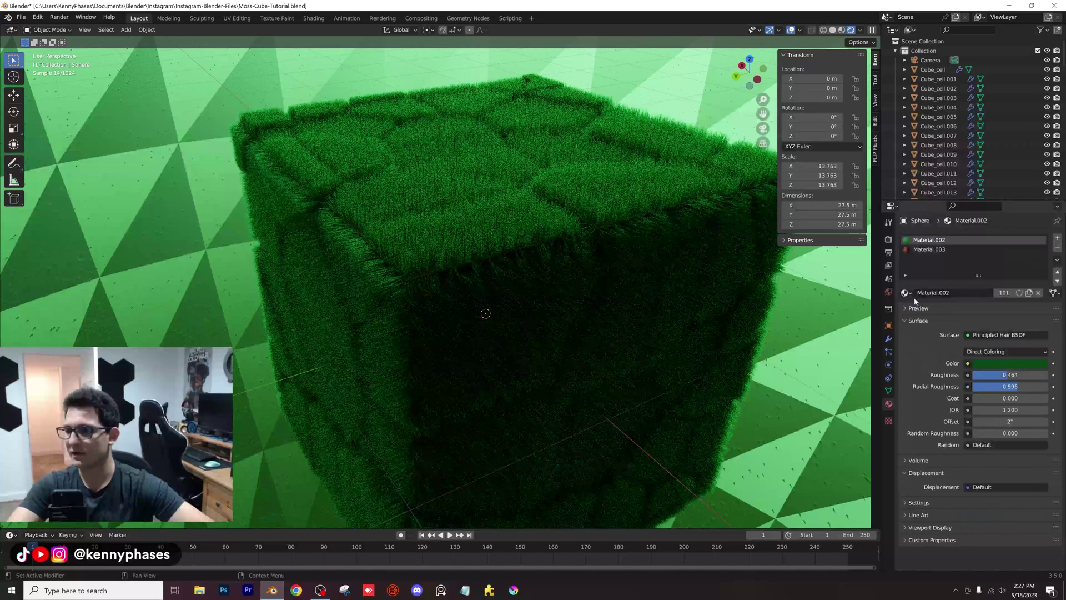
{"action": "left_click", "coordinate": [1057, 247]}
{"action": "left_click", "coordinate": [1058, 247]}
{"action": "left_click", "coordinate": [905, 277]}
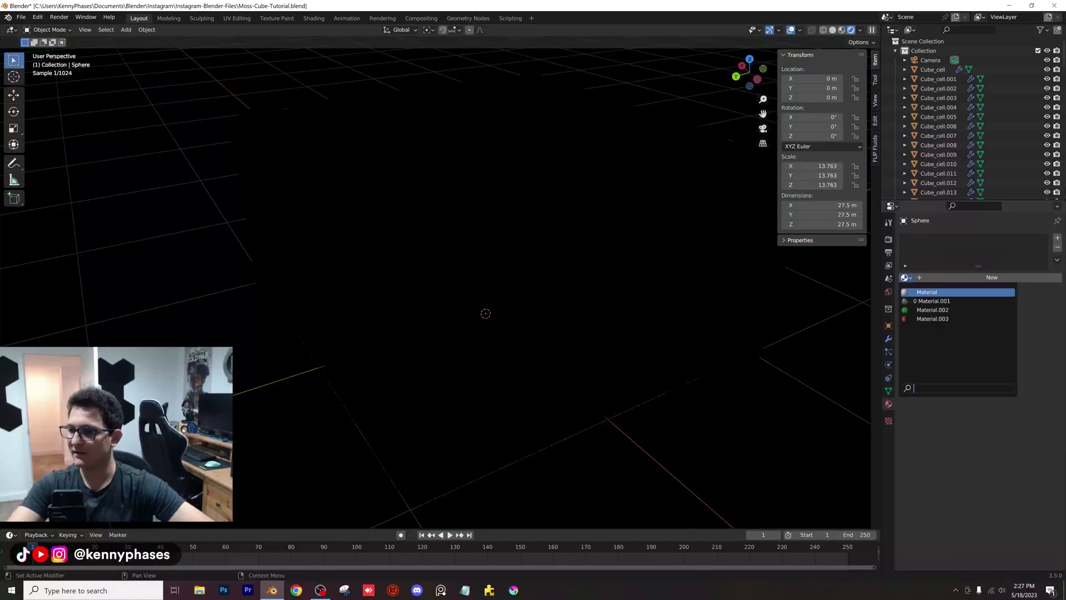
{"action": "left_click", "coordinate": [926, 292]}
{"action": "left_click", "coordinate": [905, 277]}
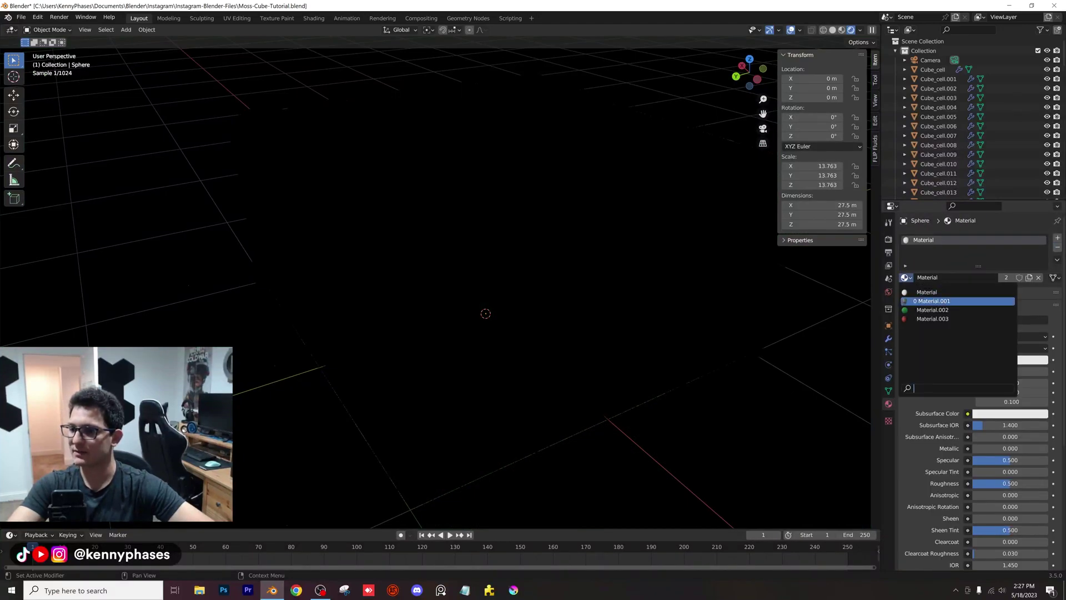
{"action": "left_click", "coordinate": [934, 301]}
Step: Look through the scene camera and save the file
{"action": "key", "text": "KP_0"}
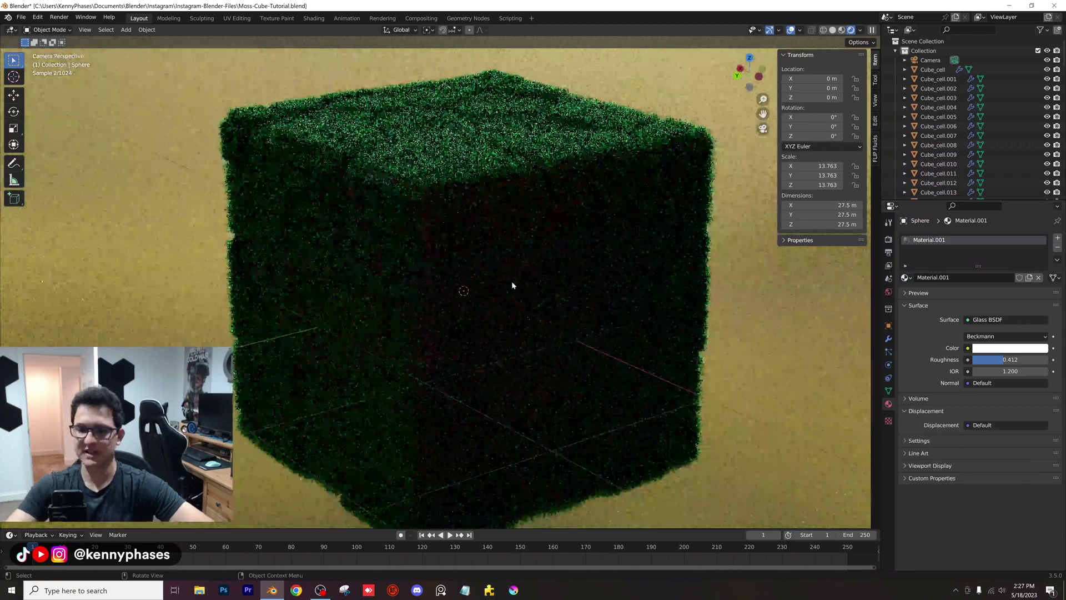
{"action": "key", "text": "ctrl+s"}
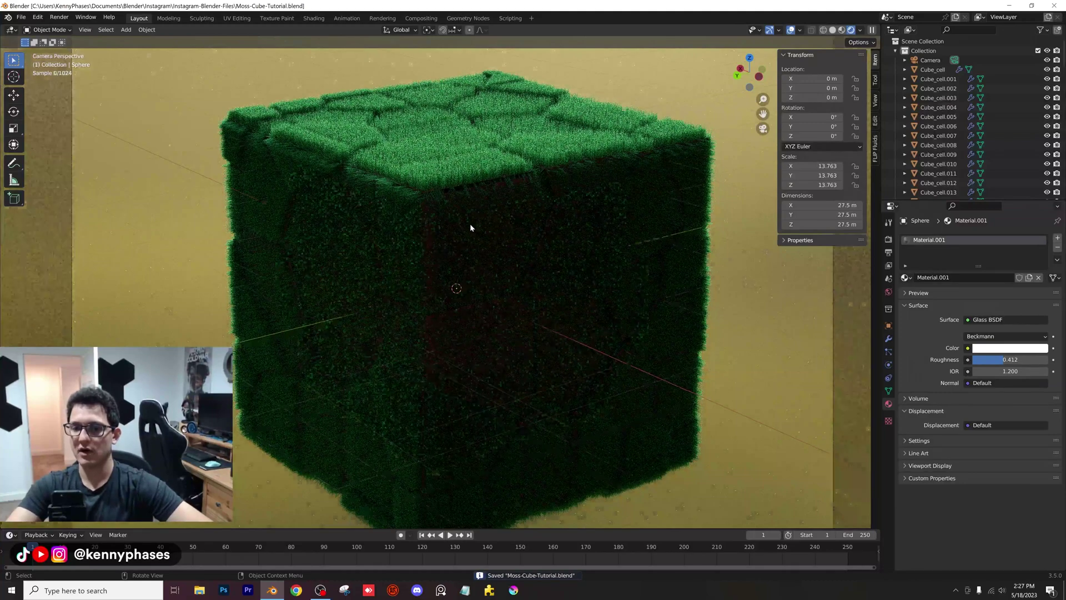
{"action": "scroll", "coordinate": [463, 229], "scroll_direction": "down", "scroll_amount": 2}
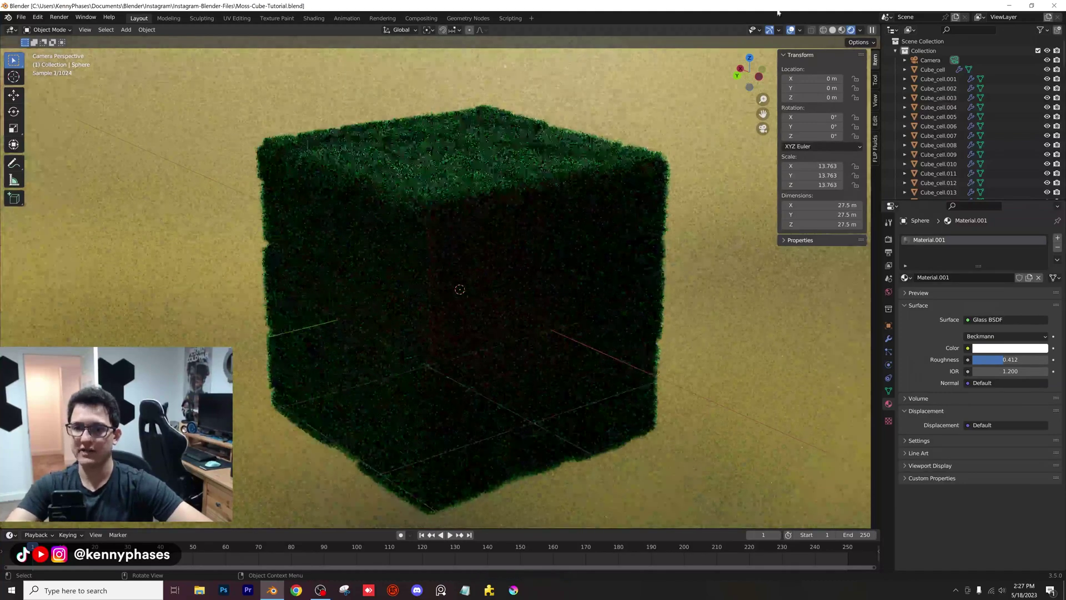
Step: Switch the viewport to solid shading with random colours per cell
{"action": "left_click", "coordinate": [832, 29]}
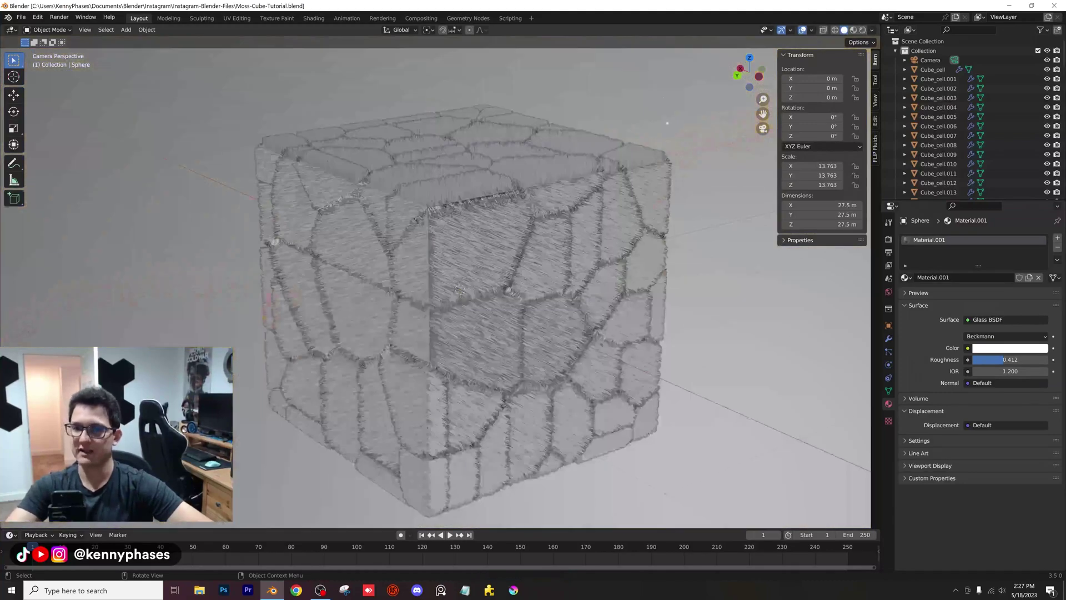
{"action": "left_click", "coordinate": [871, 30]}
{"action": "left_click", "coordinate": [870, 158]}
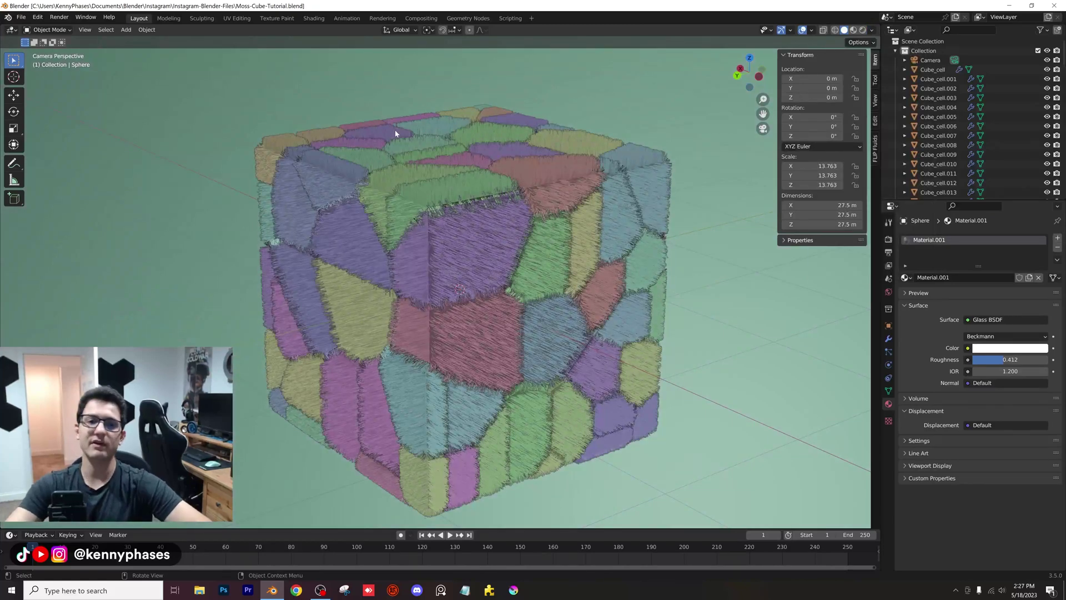
Step: Add a Turbulence force field to the scene
{"action": "left_click", "coordinate": [126, 29]}
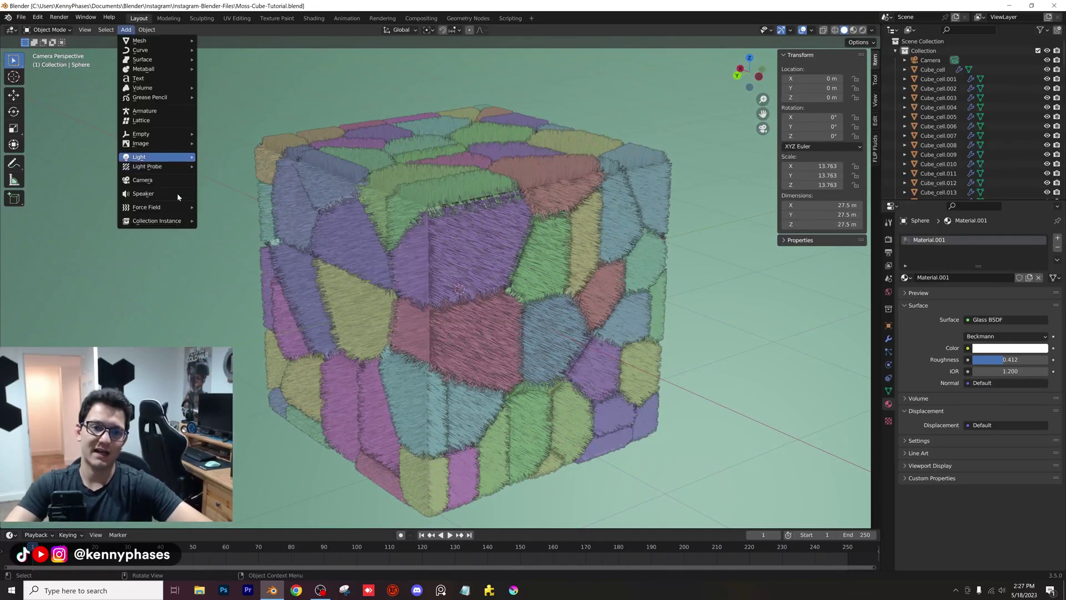
{"action": "mouse_move", "coordinate": [171, 211]}
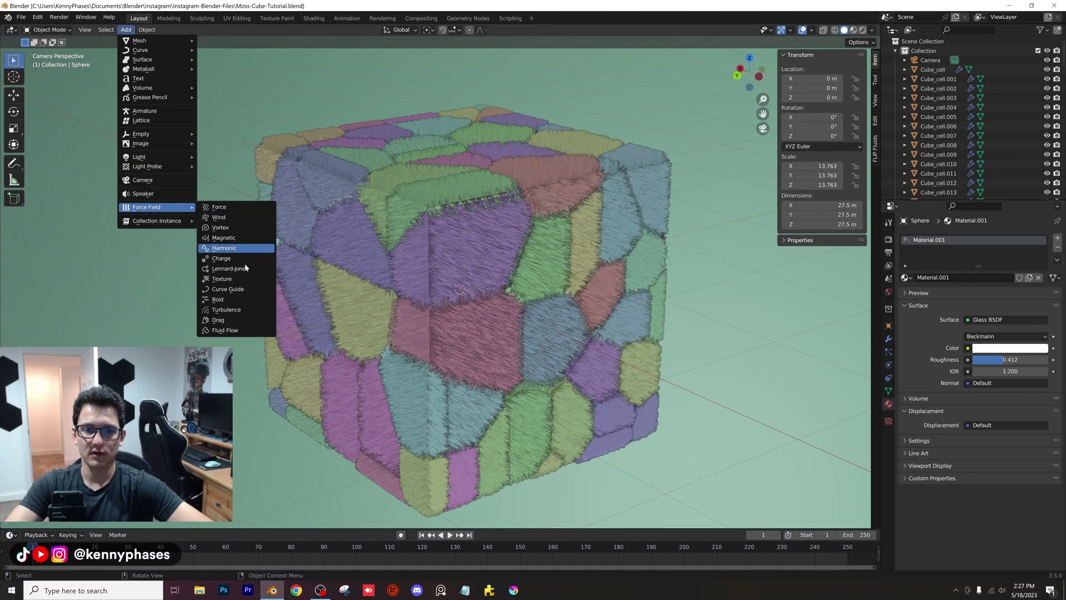
{"action": "left_click", "coordinate": [247, 313]}
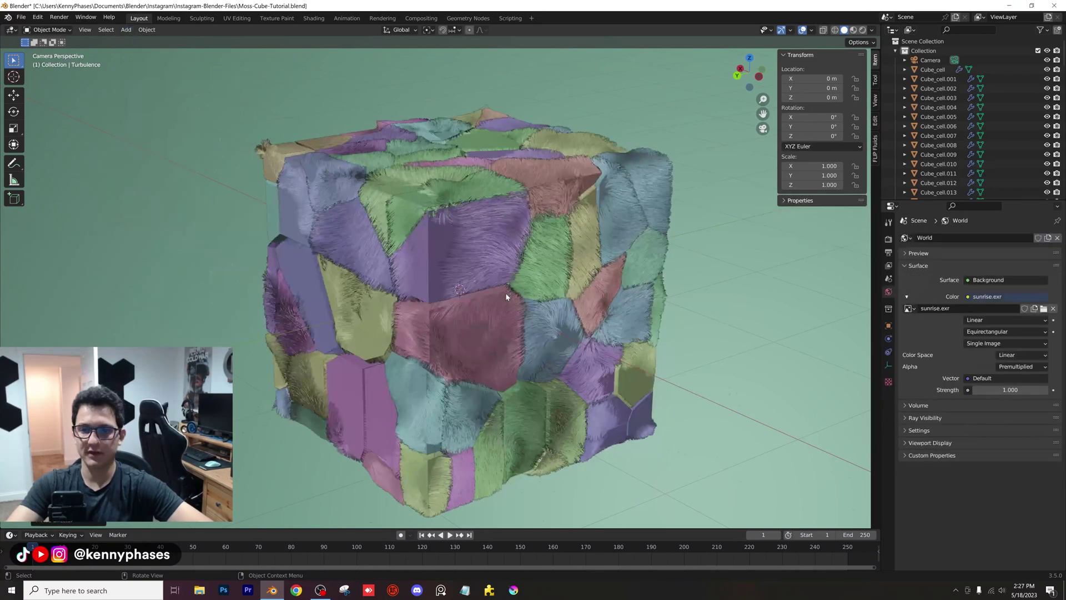
{"action": "middle_click_drag", "start_coordinate": [464, 289], "coordinate": [507, 304]}
{"action": "scroll", "coordinate": [507, 305], "scroll_direction": "up", "scroll_amount": 5}
{"action": "middle_click_drag", "start_coordinate": [441, 278], "coordinate": [511, 307]}
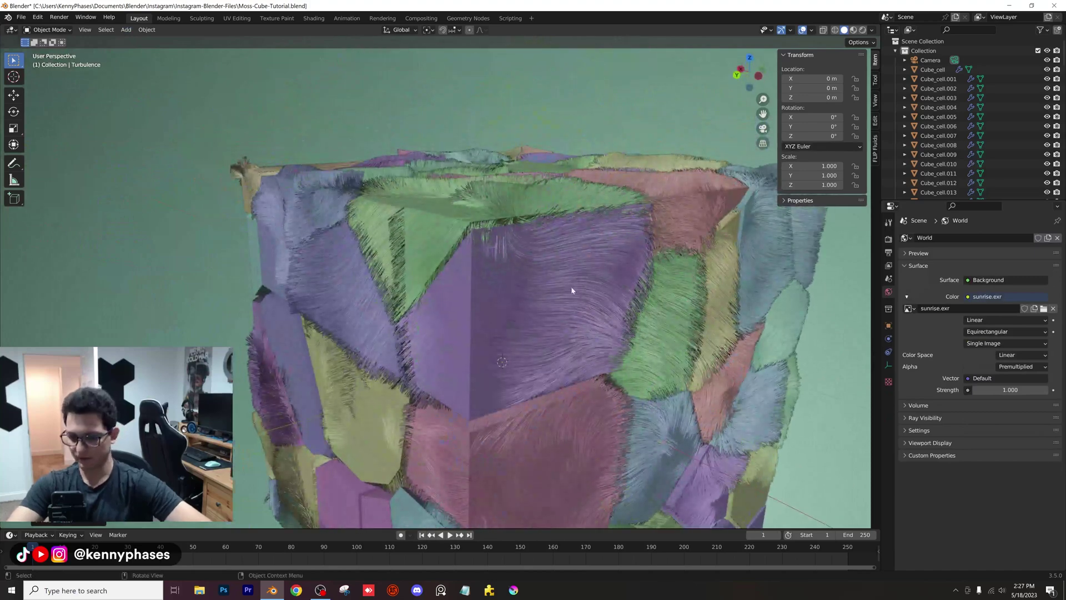
{"action": "scroll", "coordinate": [519, 270], "scroll_direction": "down", "scroll_amount": 5}
{"action": "middle_click_drag", "start_coordinate": [520, 270], "coordinate": [550, 255]}
Step: Set the Turbulence strength to 0.2 and preview the result in rendered shading
{"action": "left_click", "coordinate": [888, 338]}
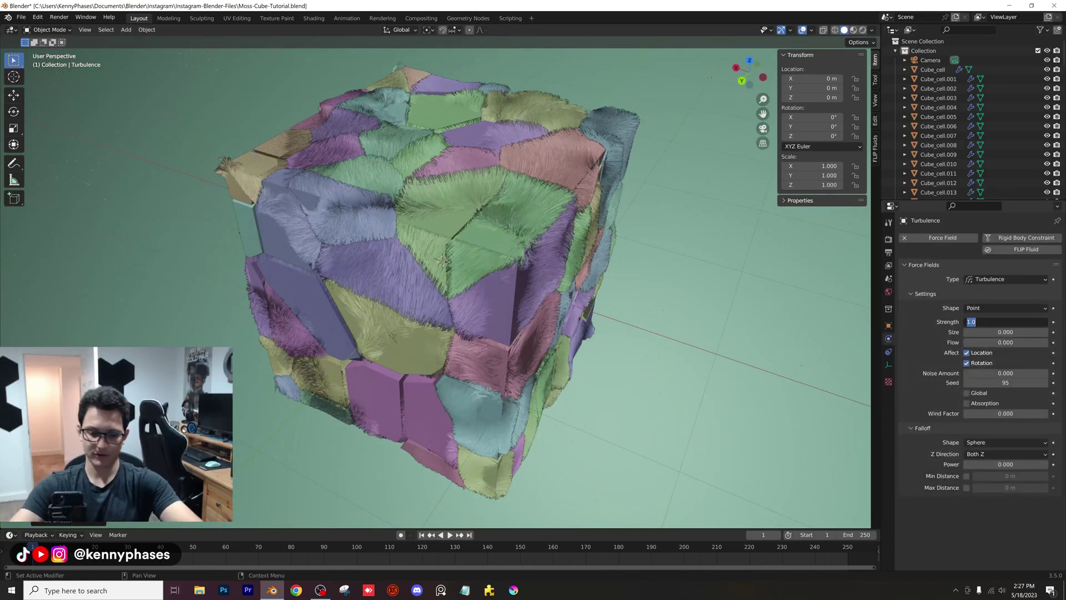
{"action": "key", "text": "Return"}
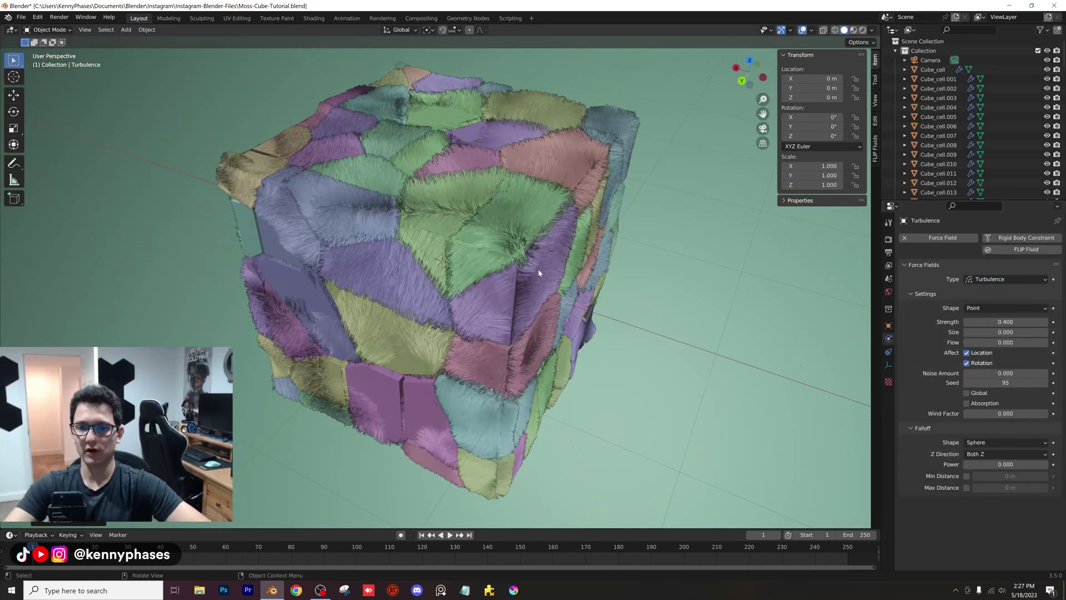
{"action": "key", "text": "Return"}
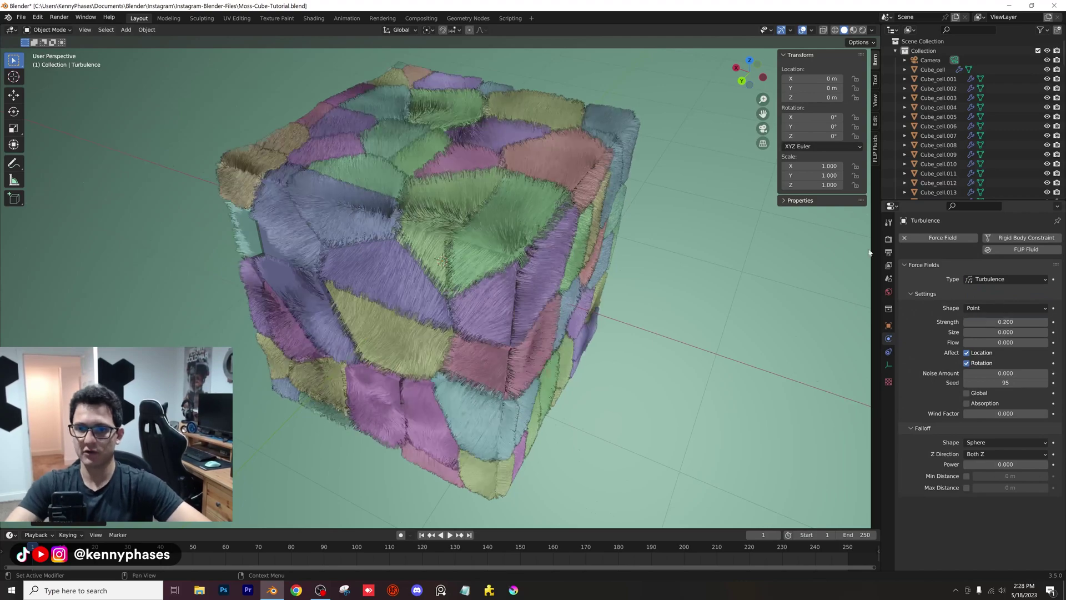
{"action": "mouse_move", "coordinate": [504, 208]}
{"action": "middle_mouse_down"}
{"action": "mouse_move", "coordinate": [478, 190]}
{"action": "mouse_move", "coordinate": [505, 188]}
{"action": "middle_mouse_up"}
{"action": "key", "text": "z"}
{"action": "left_click", "coordinate": [498, 131]}
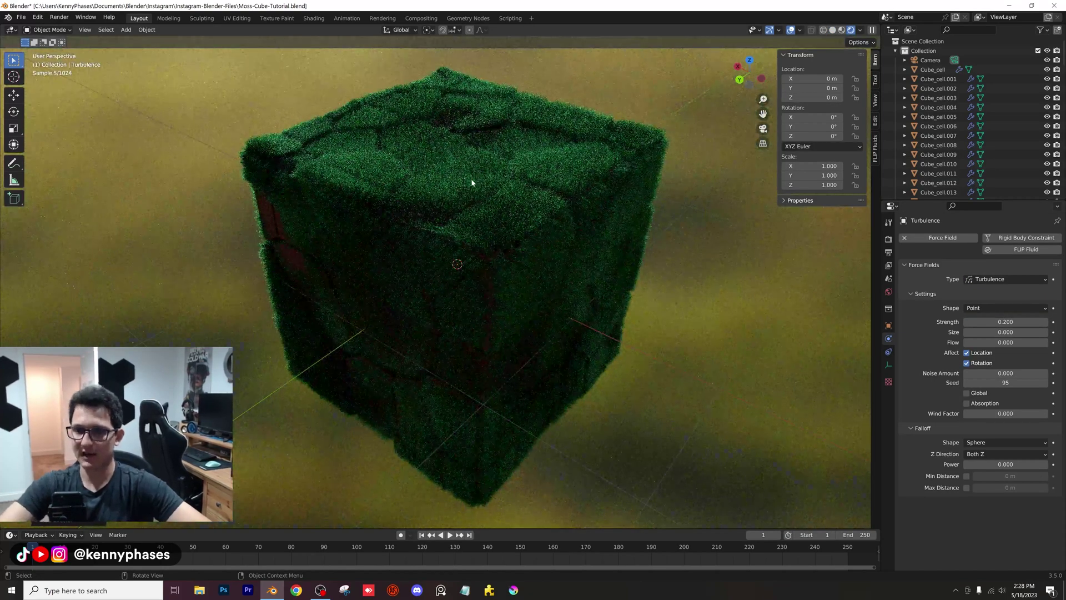
{"action": "scroll", "coordinate": [937, 180], "scroll_direction": "down", "scroll_amount": 20}
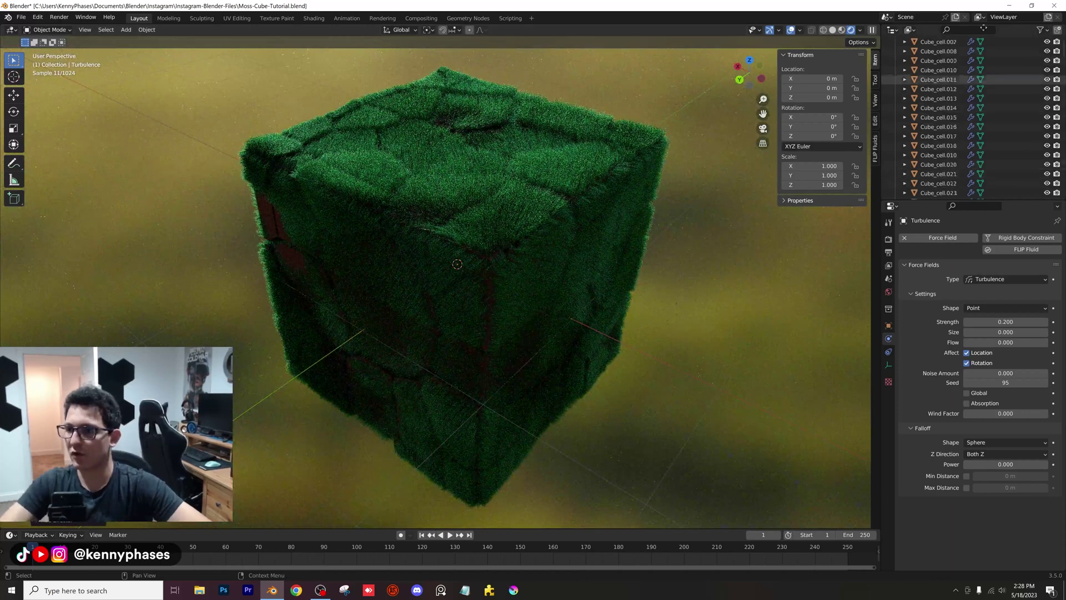
Step: Move the Turbulence field twice to reshape the moss fur
{"action": "key", "text": "g"}
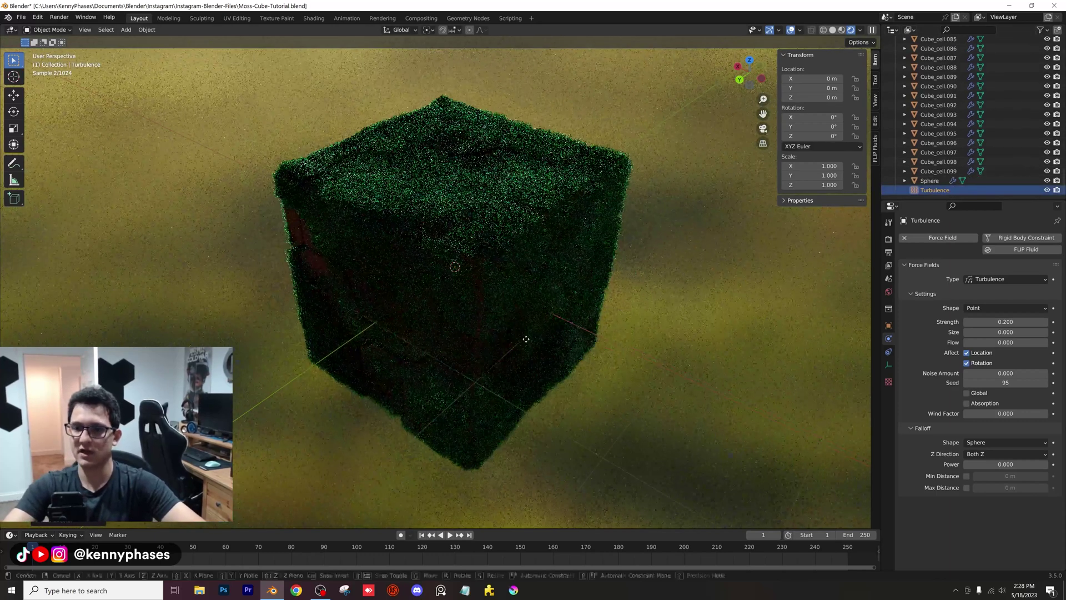
{"action": "left_click", "coordinate": [826, 533]}
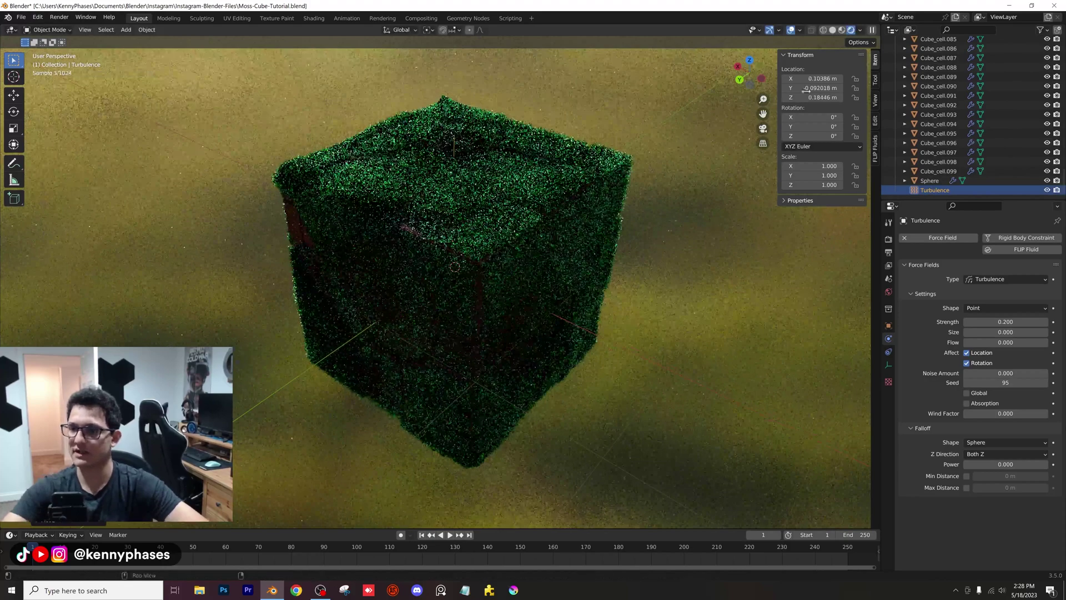
{"action": "left_click", "coordinate": [844, 30]}
{"action": "key", "text": "g"}
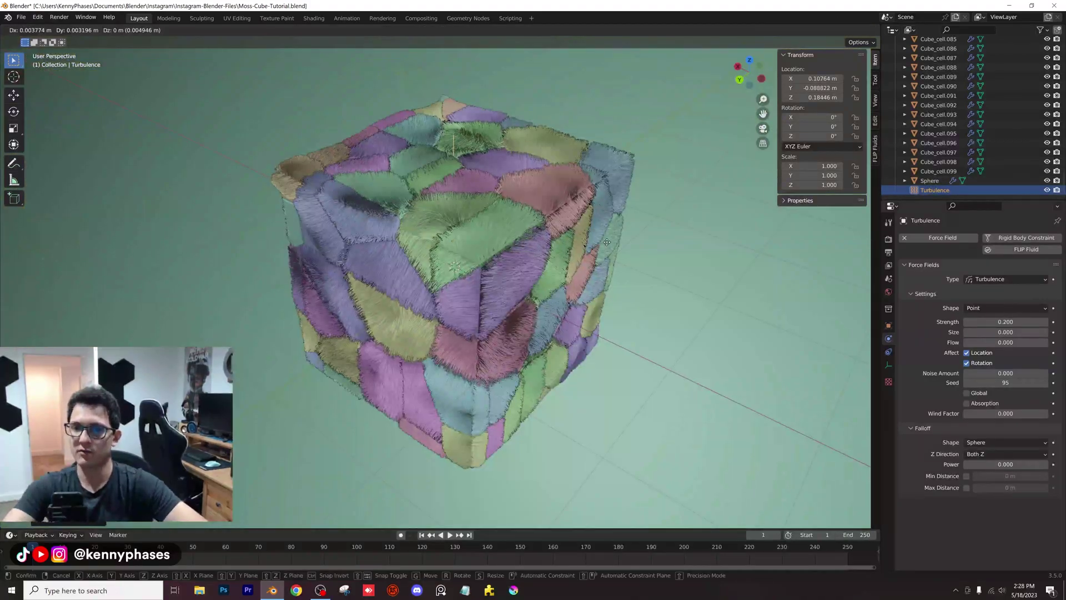
{"action": "left_click", "coordinate": [578, 257]}
Step: Return to the camera view, save the file, and preview in rendered shading
{"action": "middle_click_drag", "start_coordinate": [463, 235], "coordinate": [424, 226]}
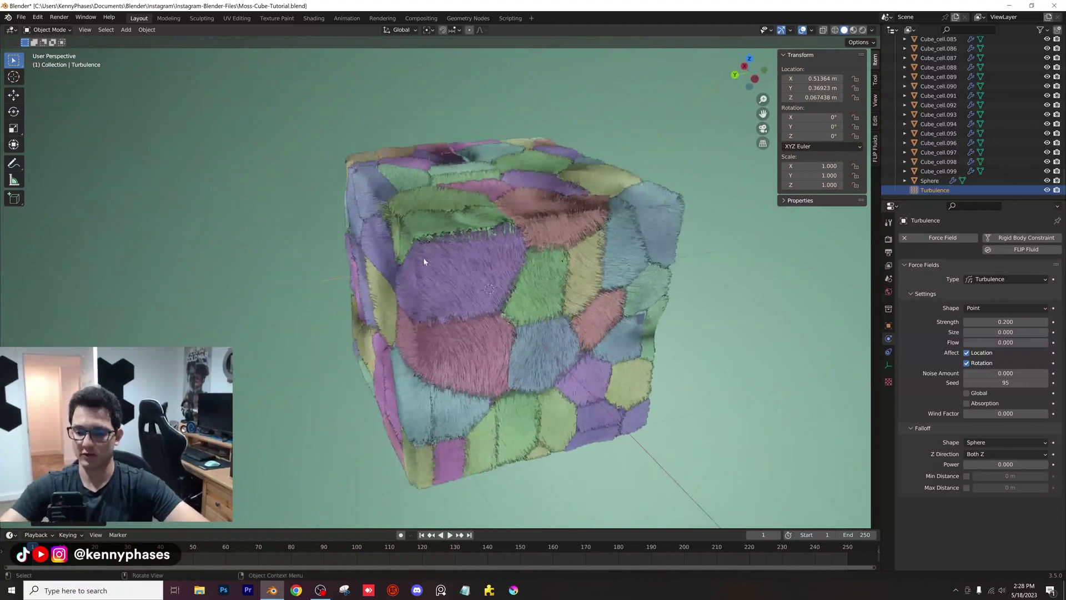
{"action": "key", "text": "KP_0"}
{"action": "key", "text": "ctrl+s"}
{"action": "key", "text": "Home"}
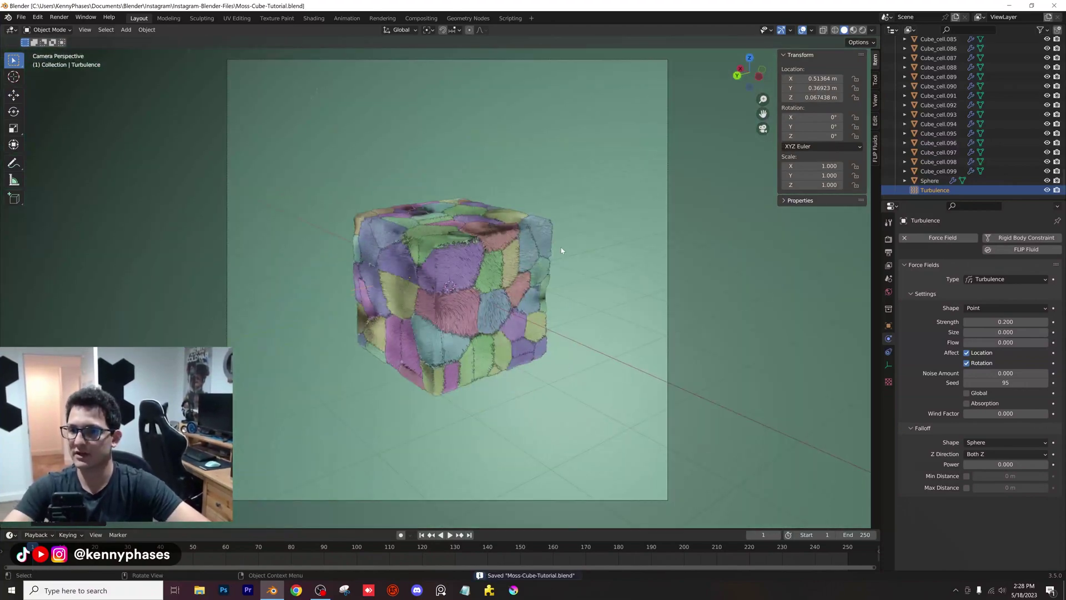
{"action": "key", "text": "z"}
{"action": "left_click", "coordinate": [561, 199]}
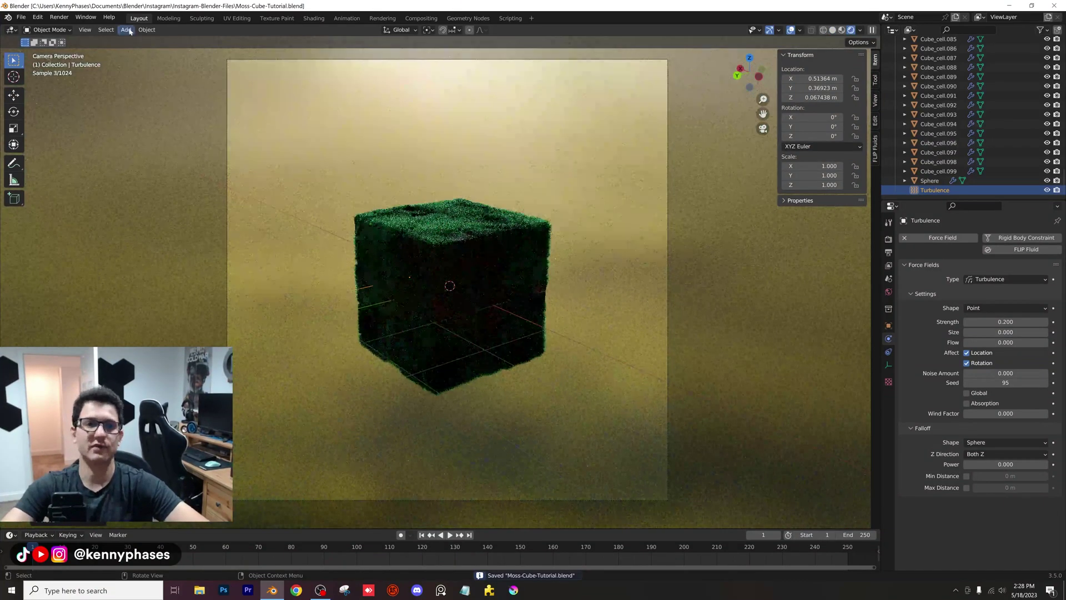
Step: Bring up the Add menu's list of objects
{"action": "left_click", "coordinate": [126, 30]}
{"action": "left_click", "coordinate": [127, 30]}
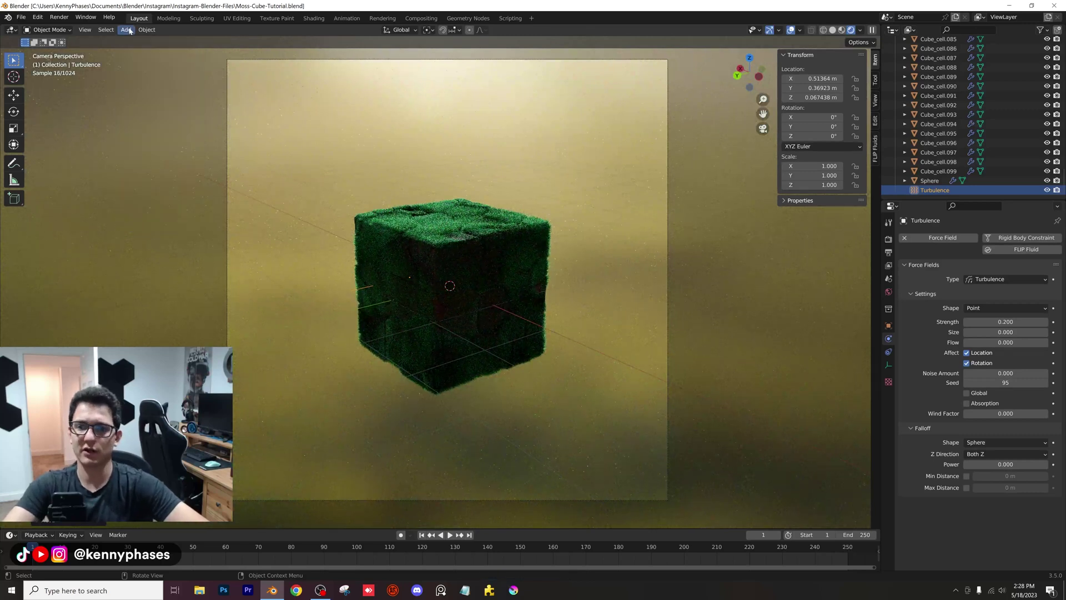
{"action": "left_click", "coordinate": [127, 30]}
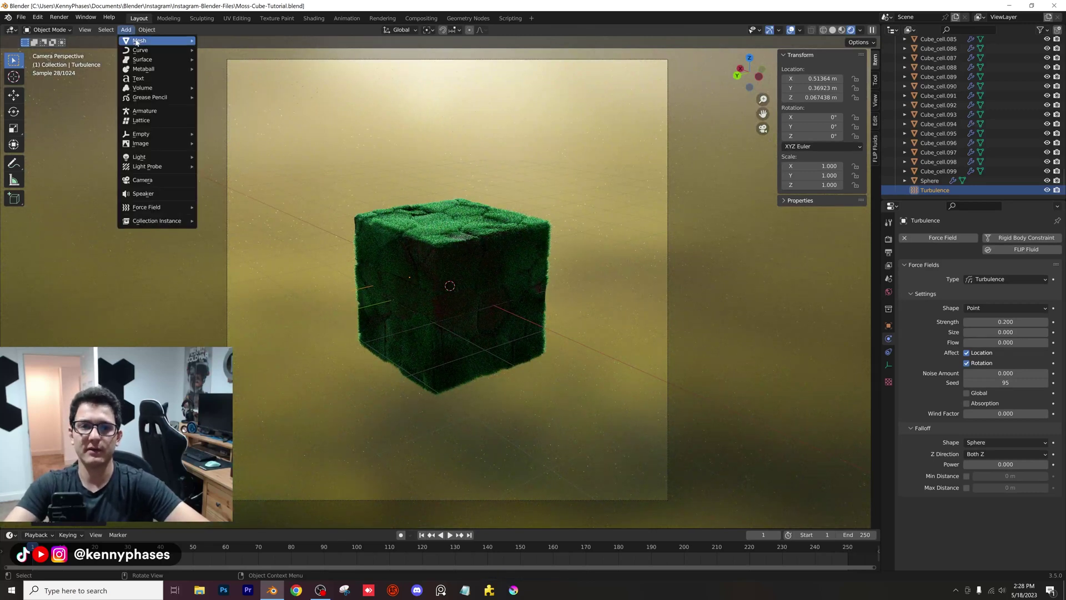
{"action": "mouse_move", "coordinate": [137, 41]}
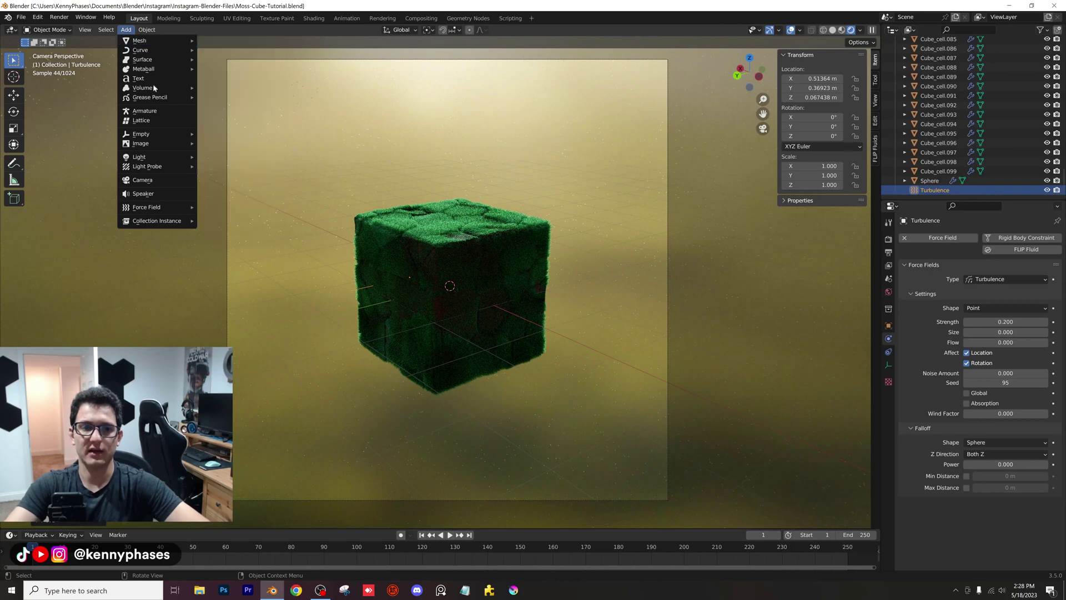
Step: Add a point light and place it to the right of the cube
{"action": "mouse_move", "coordinate": [140, 157]}
{"action": "left_click", "coordinate": [234, 157]}
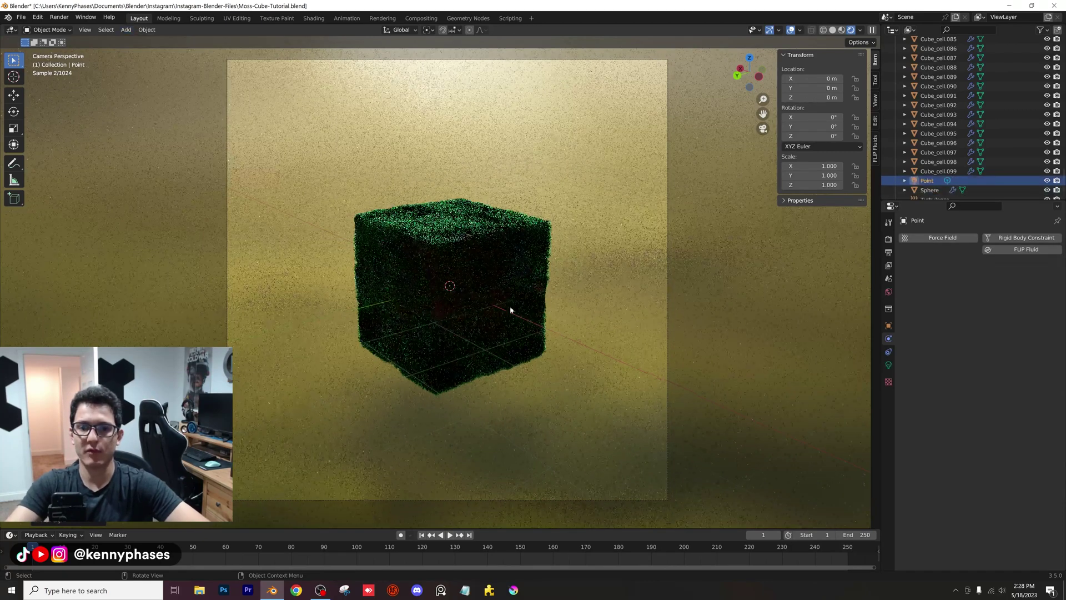
{"action": "left_click", "coordinate": [750, 59]}
{"action": "key", "text": "g"}
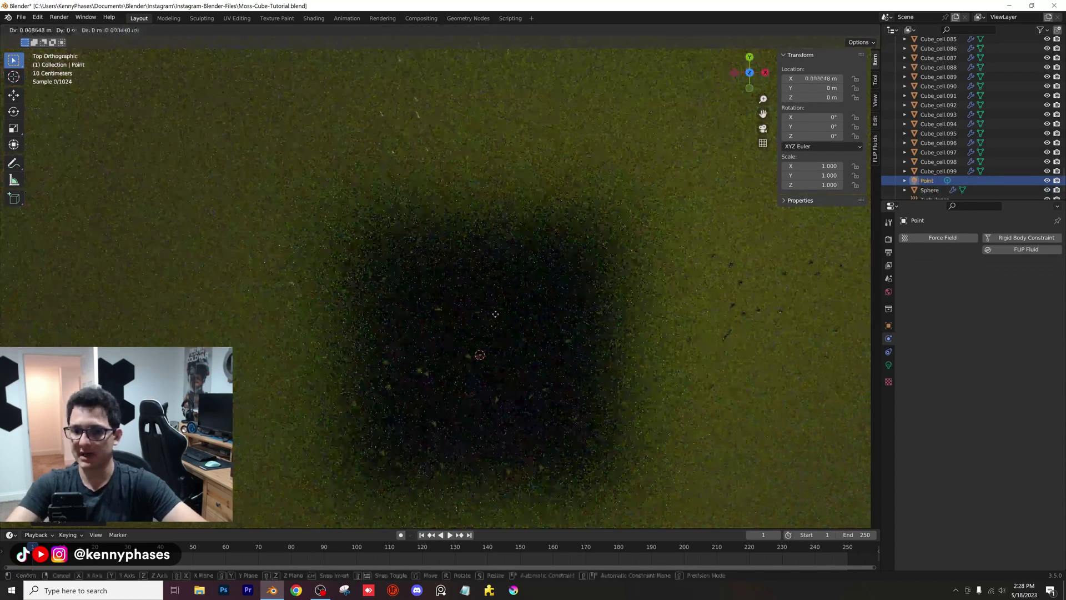
{"action": "left_click", "coordinate": [718, 336]}
{"action": "key", "text": "KP_0"}
{"action": "key", "text": "g"}
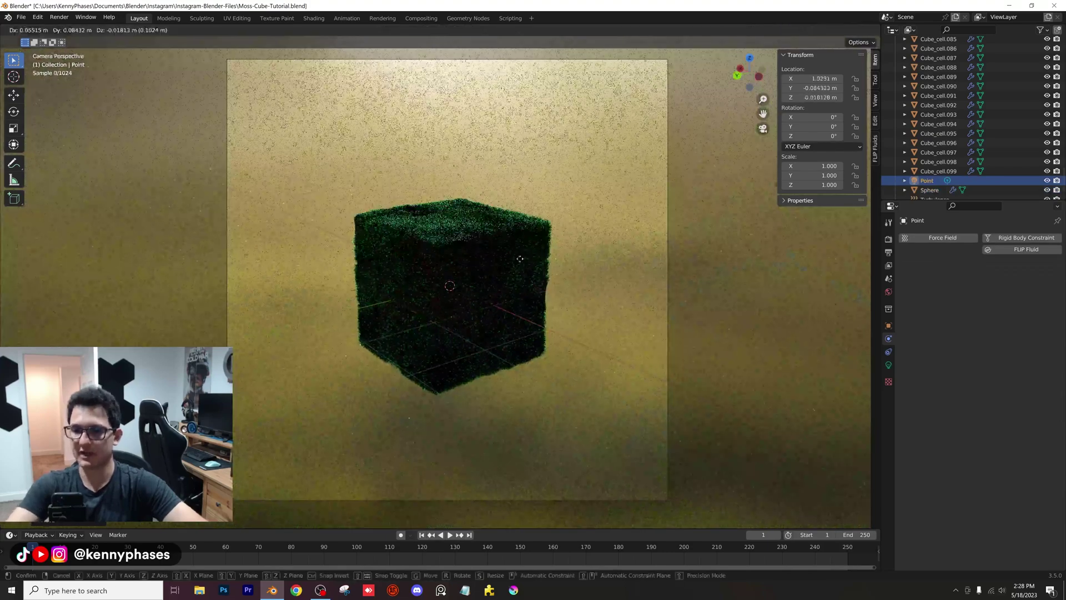
{"action": "left_click", "coordinate": [740, 376]}
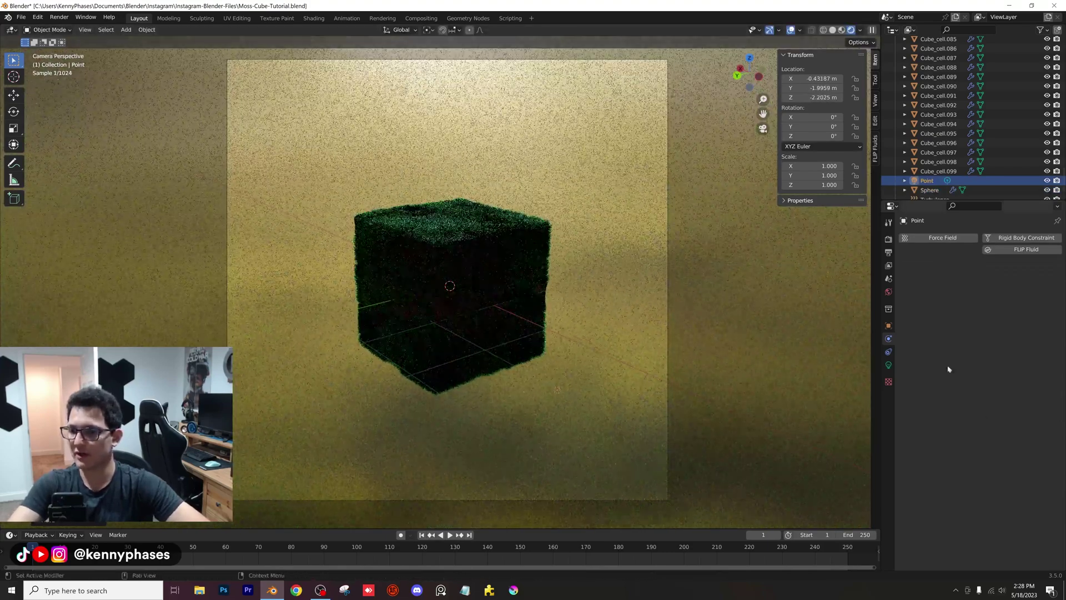
Step: Give the point light 2000 W power and a 1 m radius
{"action": "left_click", "coordinate": [888, 365]}
{"action": "left_click", "coordinate": [1005, 302]}
{"action": "type", "text": "20"}
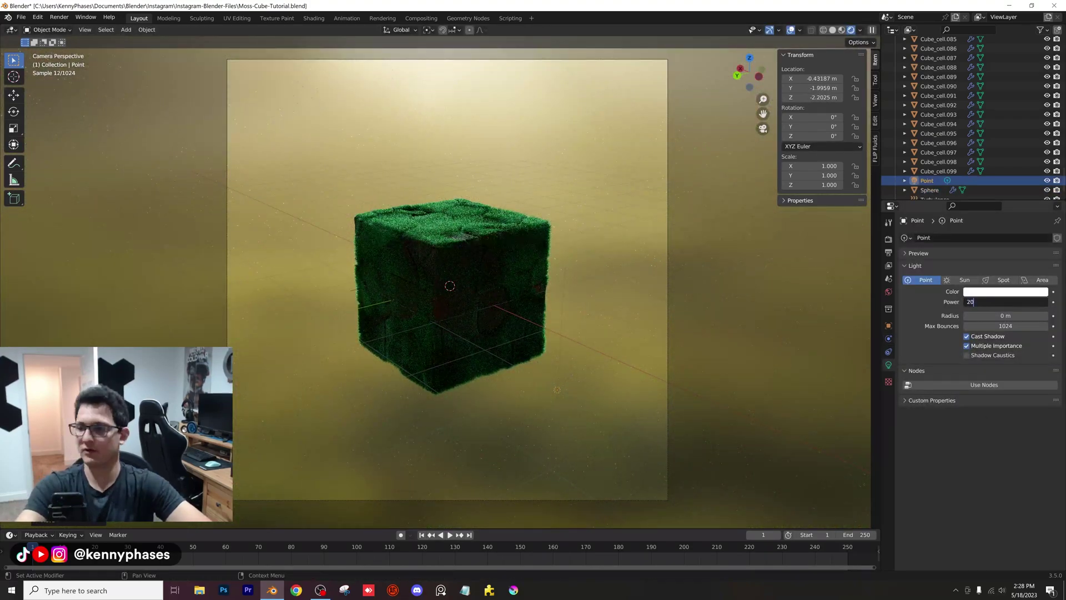
{"action": "type", "text": "00 W"}
{"action": "key", "text": "Return"}
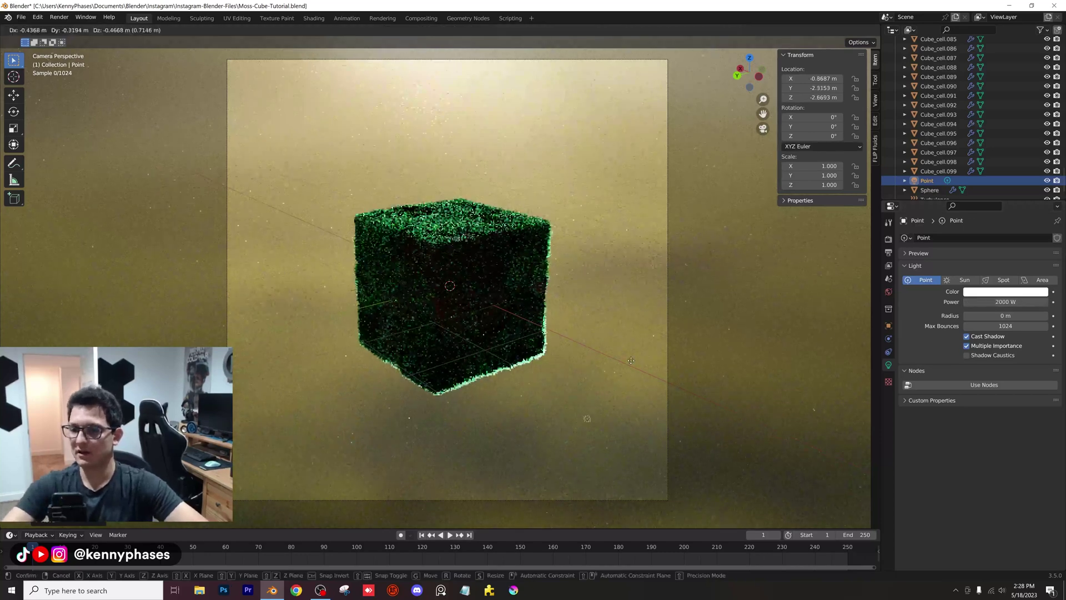
{"action": "left_click", "coordinate": [1005, 316]}
{"action": "type", "text": "1"}
{"action": "key", "text": "Return"}
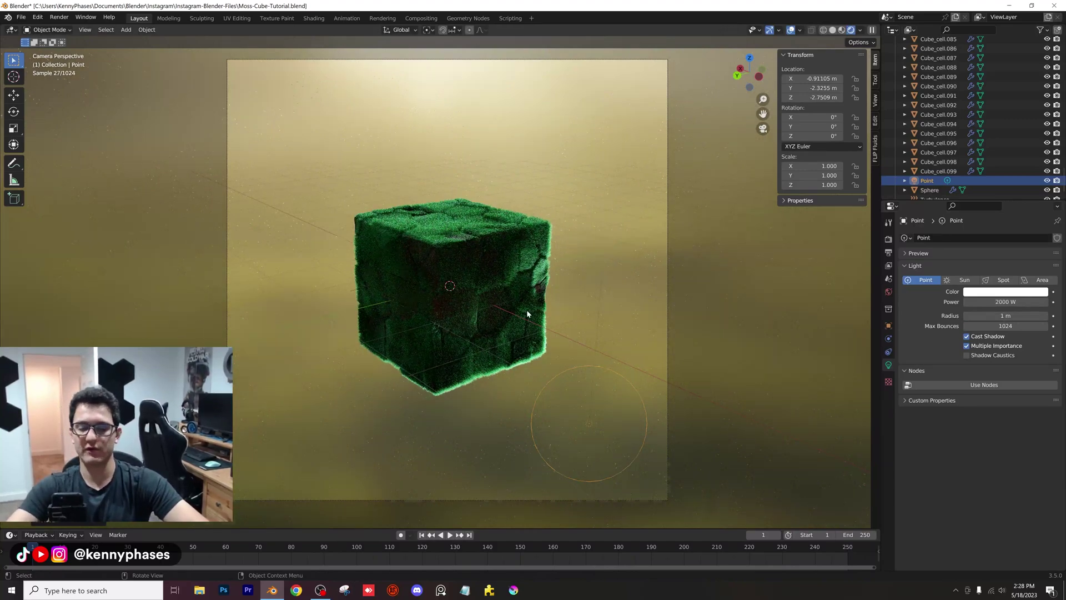
Step: Raise the light along Z to about -1.99 m, then duplicate it
{"action": "scroll", "coordinate": [526, 311], "scroll_direction": "up", "scroll_amount": 2}
{"action": "scroll", "coordinate": [526, 320], "scroll_direction": "up", "scroll_amount": 1}
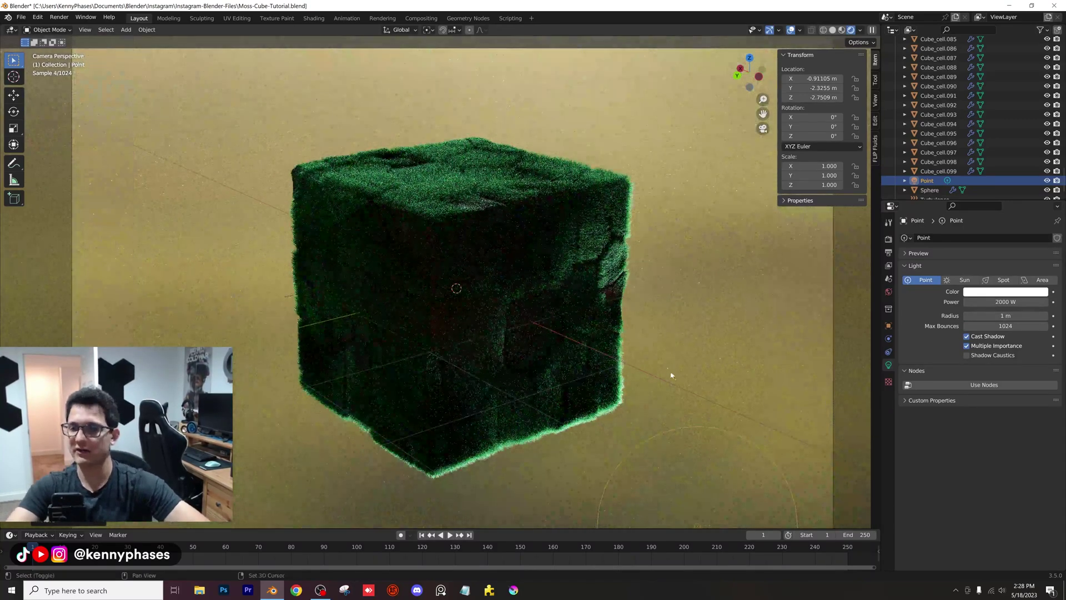
{"action": "middle_click_drag", "start_coordinate": [671, 374], "coordinate": [638, 306], "text": "shift"}
{"action": "key", "text": "g"}
{"action": "key", "text": "z"}
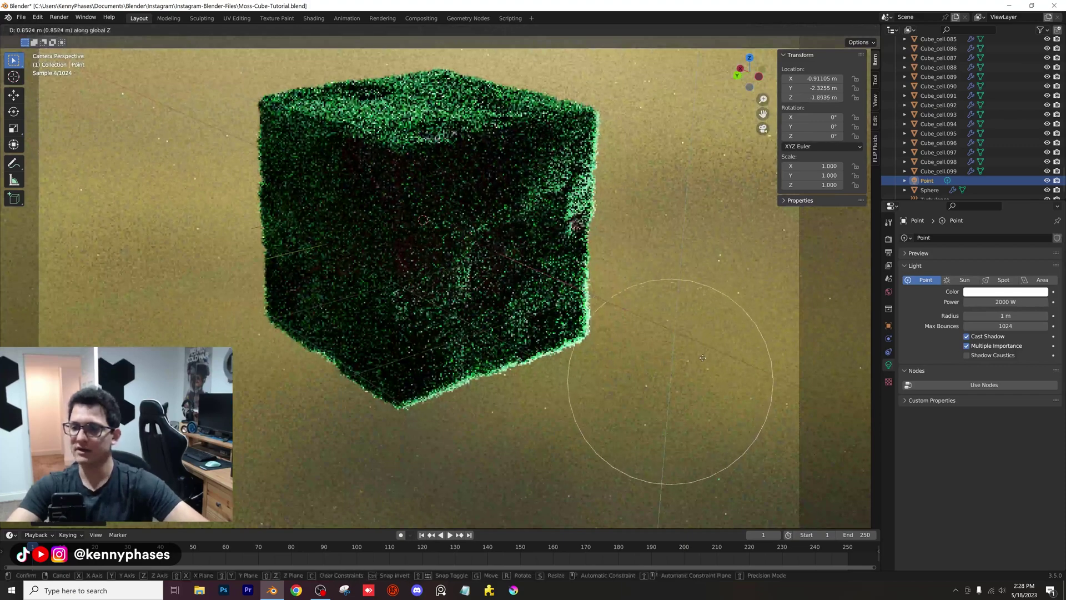
{"action": "left_click", "coordinate": [728, 366]}
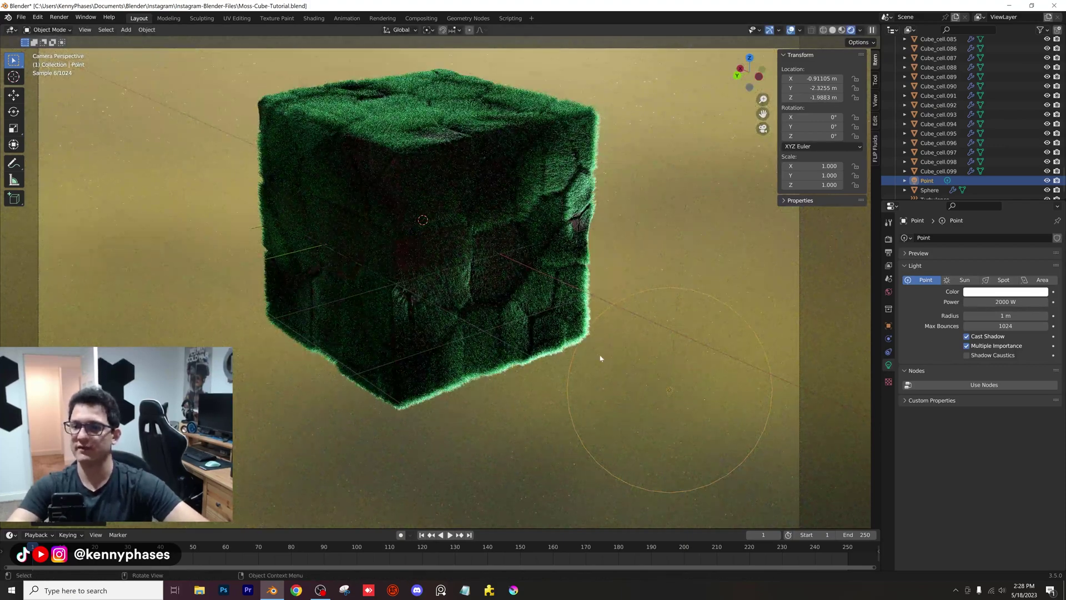
{"action": "scroll", "coordinate": [601, 358], "scroll_direction": "down", "scroll_amount": 2}
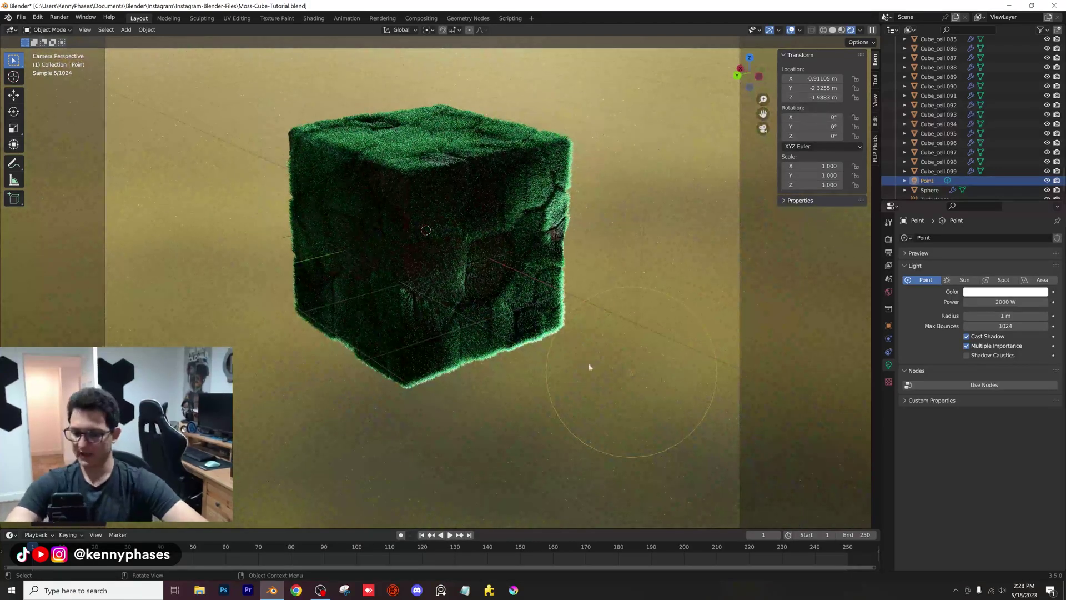
{"action": "key", "text": "shift+d"}
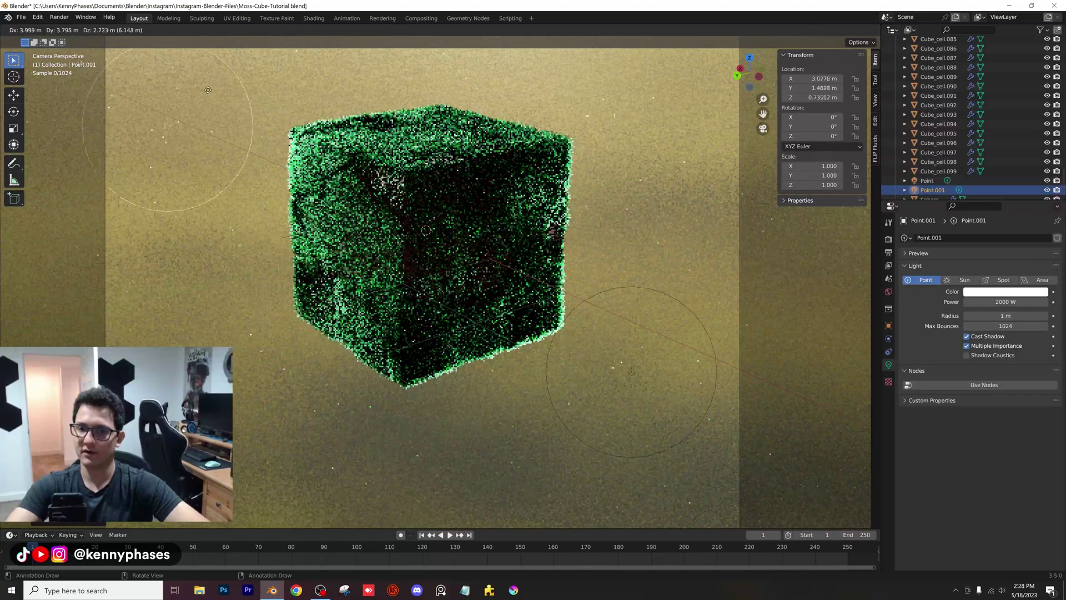
Step: Place the duplicate light Point.001 at the upper left and tint it warm orange
{"action": "left_click", "coordinate": [402, 218]}
{"action": "scroll", "coordinate": [402, 218], "scroll_direction": "down", "scroll_amount": 1}
{"action": "middle_click_drag", "start_coordinate": [433, 250], "coordinate": [471, 294], "text": "shift"}
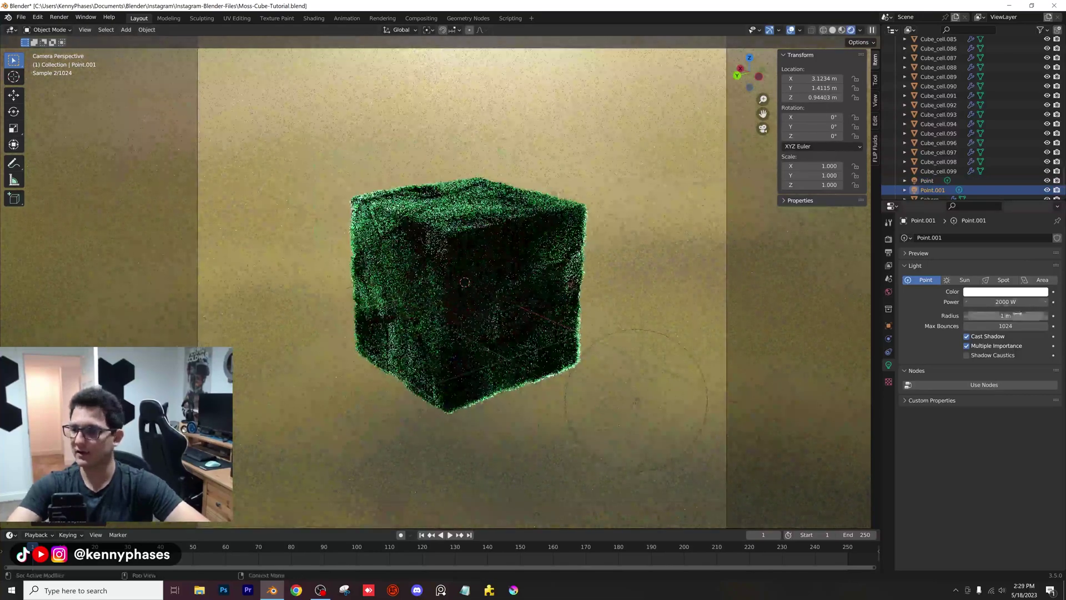
{"action": "left_click", "coordinate": [1007, 291]}
{"action": "left_click_drag", "start_coordinate": [999, 201], "coordinate": [994, 207]}
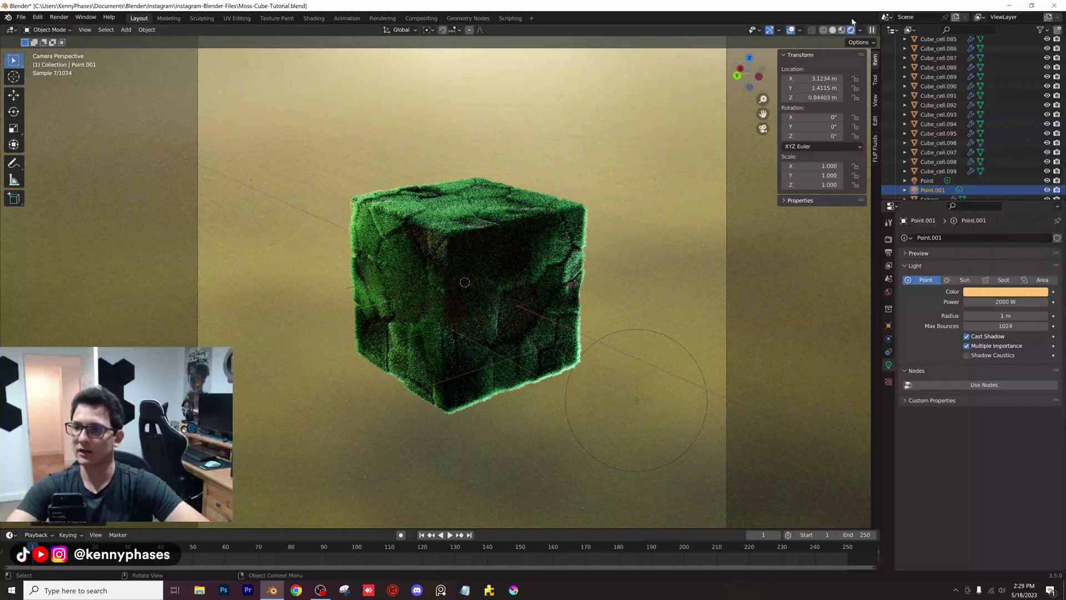
Step: Reposition the second light up-left, closer to the cube, and preview in rendered shading
{"action": "left_click", "coordinate": [833, 29]}
{"action": "mouse_move", "coordinate": [352, 215]}
{"action": "middle_mouse_down"}
{"action": "mouse_move", "coordinate": [404, 239]}
{"action": "mouse_move", "coordinate": [436, 220]}
{"action": "mouse_move", "coordinate": [554, 201]}
{"action": "middle_mouse_up"}
{"action": "key", "text": "g"}
{"action": "left_click", "coordinate": [435, 172]}
{"action": "scroll", "coordinate": [430, 209], "scroll_direction": "down", "scroll_amount": 2}
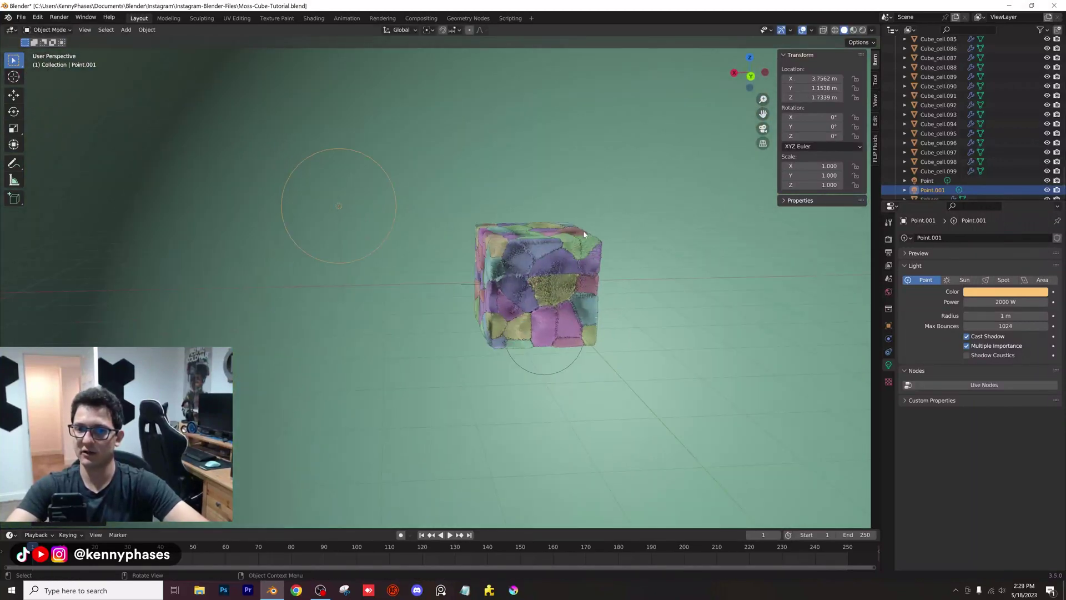
{"action": "key", "text": "g"}
{"action": "left_click", "coordinate": [543, 217]}
{"action": "key", "text": "KP_0"}
{"action": "key", "text": "z"}
{"action": "left_click", "coordinate": [492, 186]}
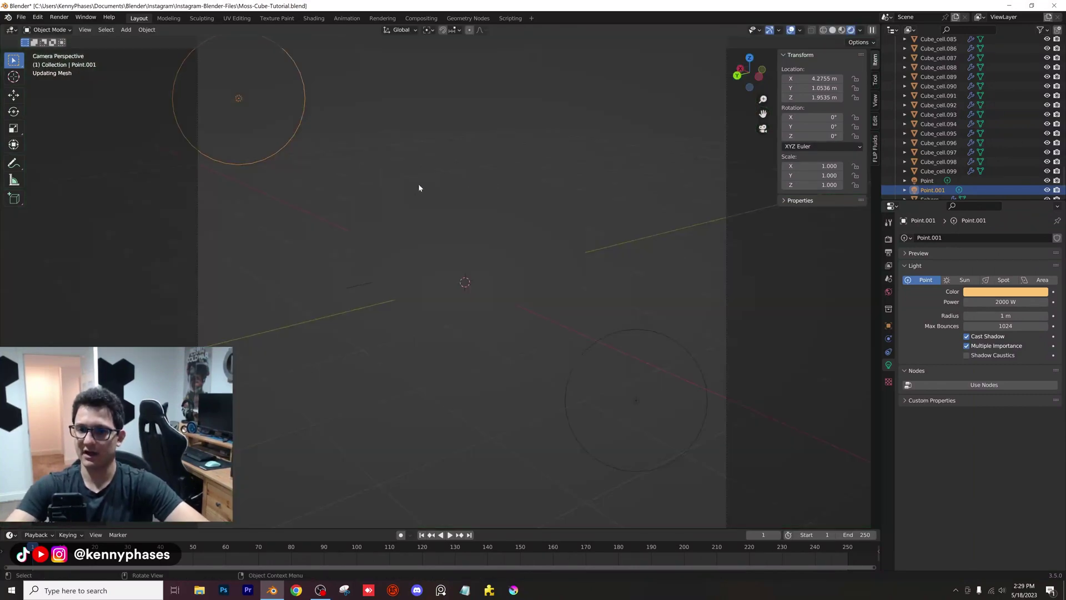
{"action": "key", "text": "g"}
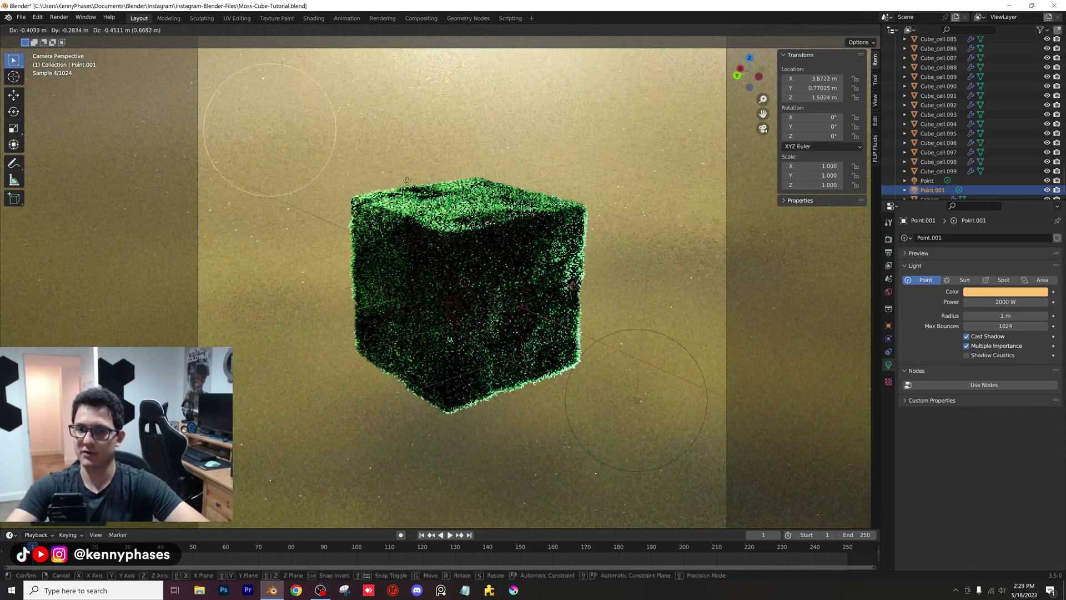
{"action": "left_click", "coordinate": [413, 183]}
Step: Raise the second light's power to 4000 W
{"action": "left_click", "coordinate": [1004, 301]}
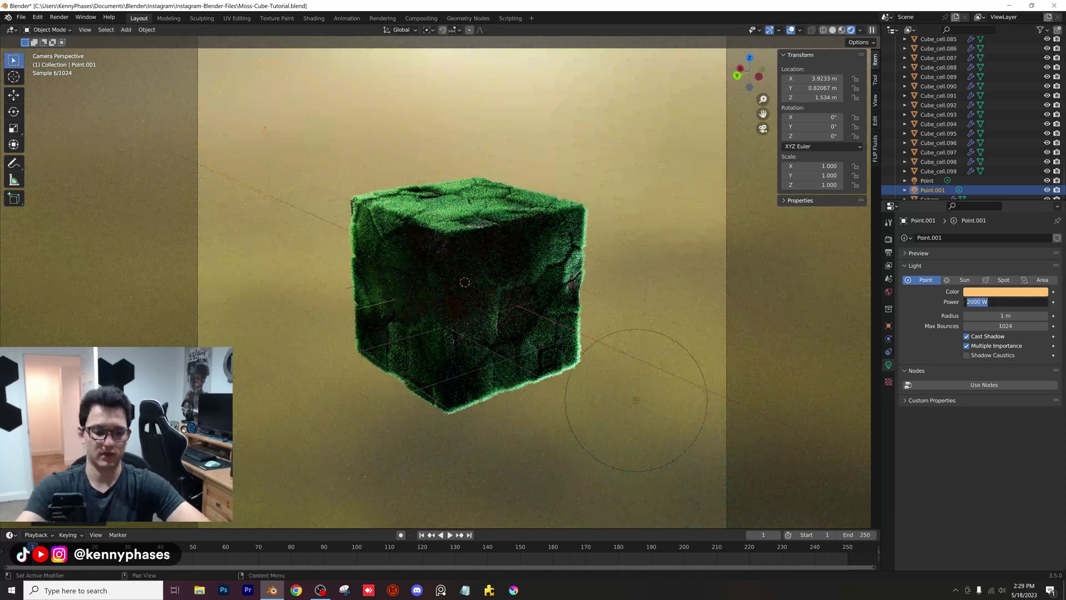
{"action": "type", "text": "40"}
{"action": "key", "text": "Return"}
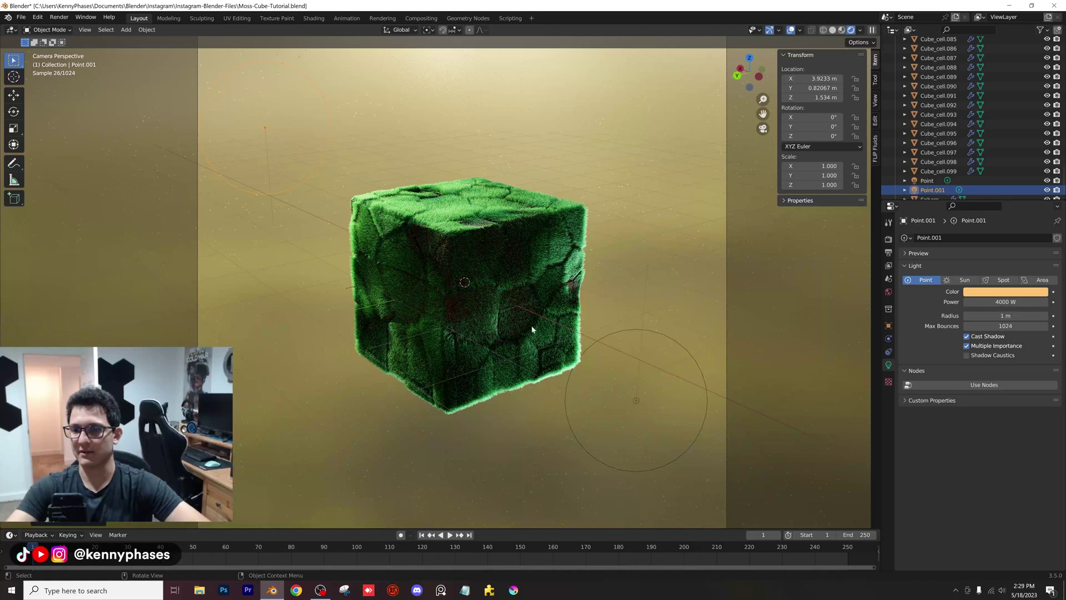
{"action": "left_click", "coordinate": [644, 205]}
Step: Tint the Sphere's Glass BSDF Material.001 light teal-green and lower its roughness to 0.215
{"action": "left_click", "coordinate": [889, 405]}
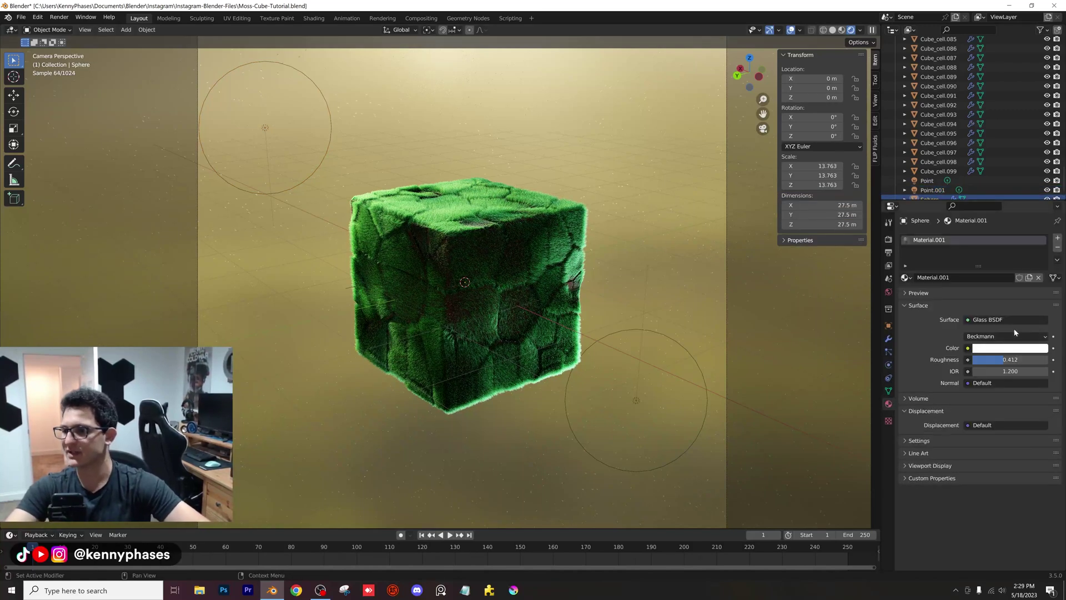
{"action": "left_click", "coordinate": [1012, 348]}
{"action": "mouse_move", "coordinate": [998, 250]}
{"action": "left_mouse_down"}
{"action": "mouse_move", "coordinate": [994, 241]}
{"action": "mouse_move", "coordinate": [1013, 236]}
{"action": "mouse_move", "coordinate": [1000, 255]}
{"action": "mouse_move", "coordinate": [992, 236]}
{"action": "mouse_move", "coordinate": [1041, 253]}
{"action": "mouse_move", "coordinate": [1006, 242]}
{"action": "mouse_move", "coordinate": [1016, 236]}
{"action": "mouse_move", "coordinate": [1003, 227]}
{"action": "mouse_move", "coordinate": [1040, 229]}
{"action": "left_mouse_up"}
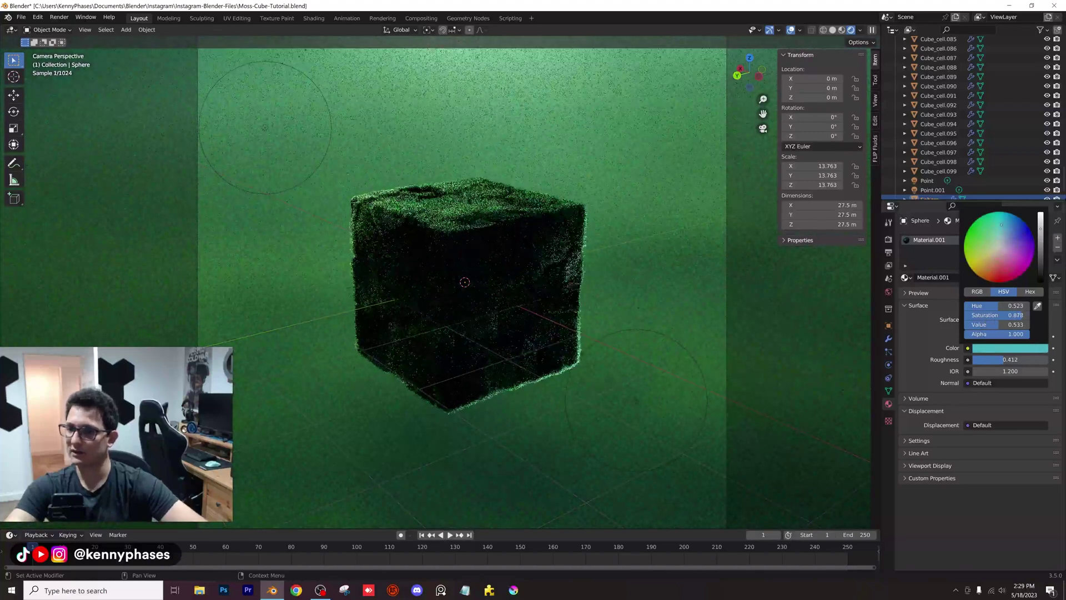
{"action": "mouse_move", "coordinate": [1009, 360]}
{"action": "left_mouse_down"}
{"action": "mouse_move", "coordinate": [1019, 359]}
{"action": "mouse_move", "coordinate": [997, 360]}
{"action": "left_mouse_up"}
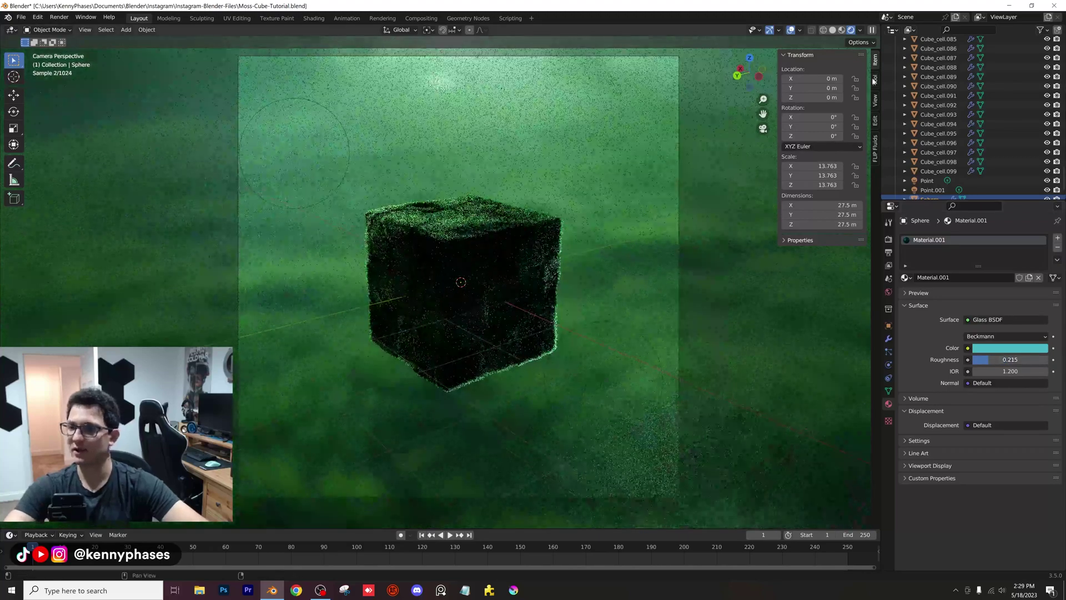
{"action": "scroll", "coordinate": [960, 173], "scroll_direction": "up", "scroll_amount": 8}
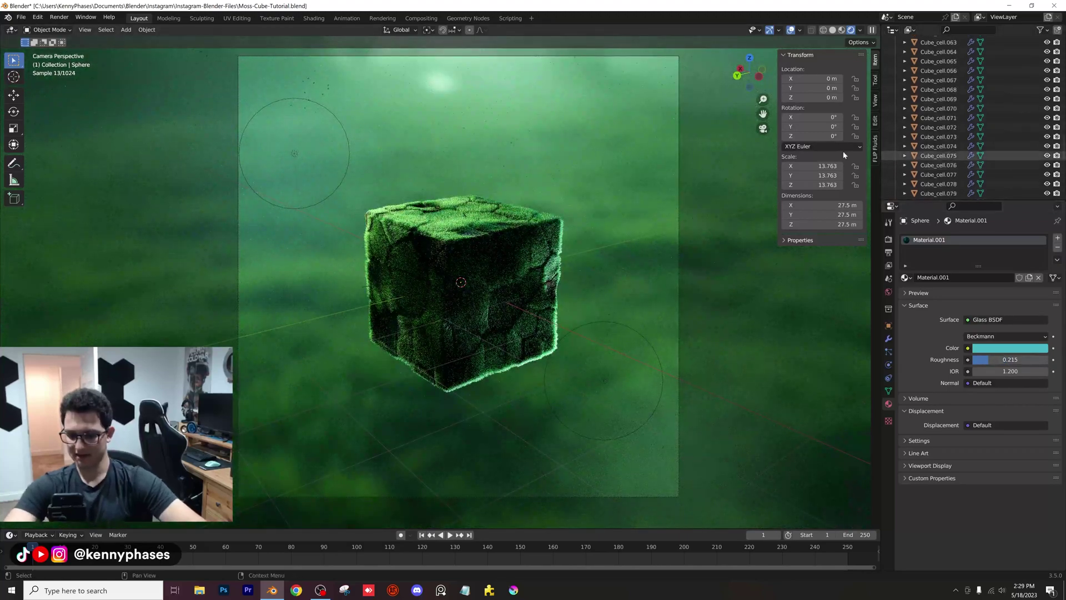
{"action": "scroll", "coordinate": [943, 111], "scroll_direction": "up", "scroll_amount": 20}
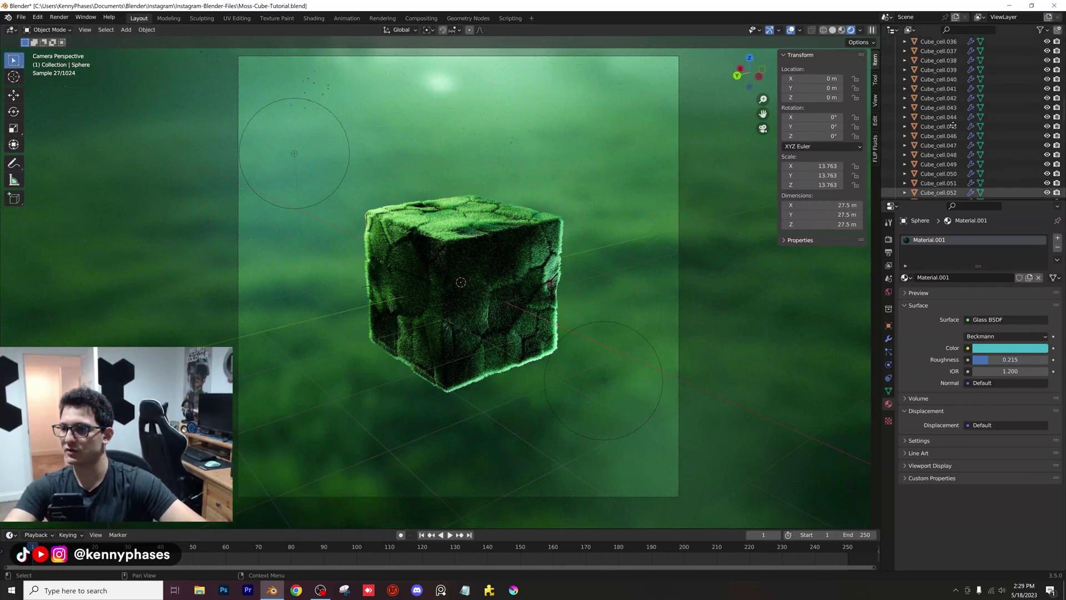
Step: Enable camera depth of field focused on Cube_cell.023 at F-Stop 0.4, and save
{"action": "left_click", "coordinate": [931, 59]}
{"action": "key", "text": "ctrl+s"}
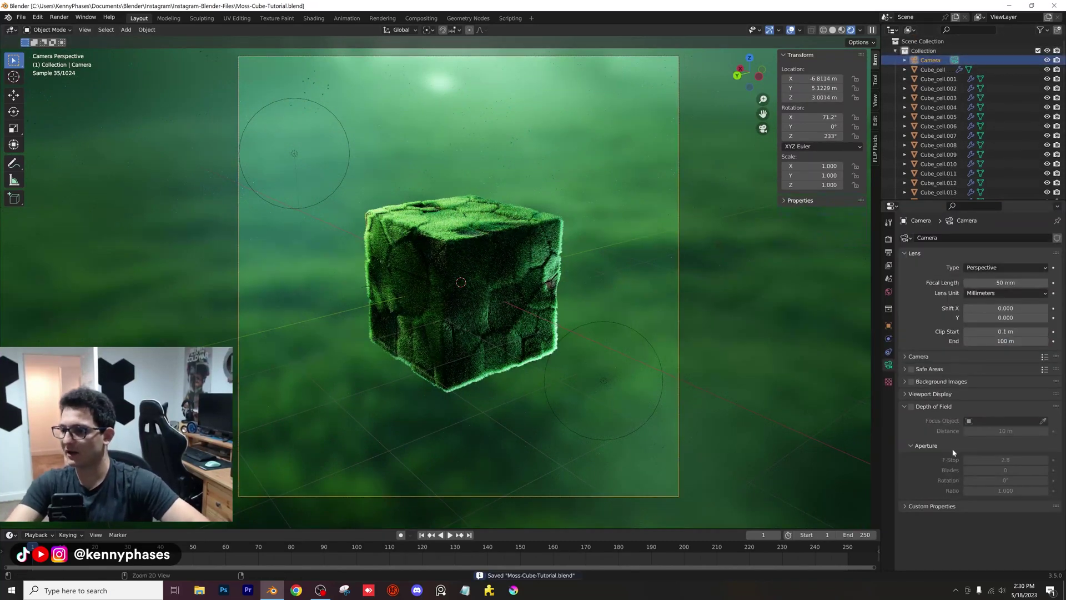
{"action": "left_click", "coordinate": [911, 406]}
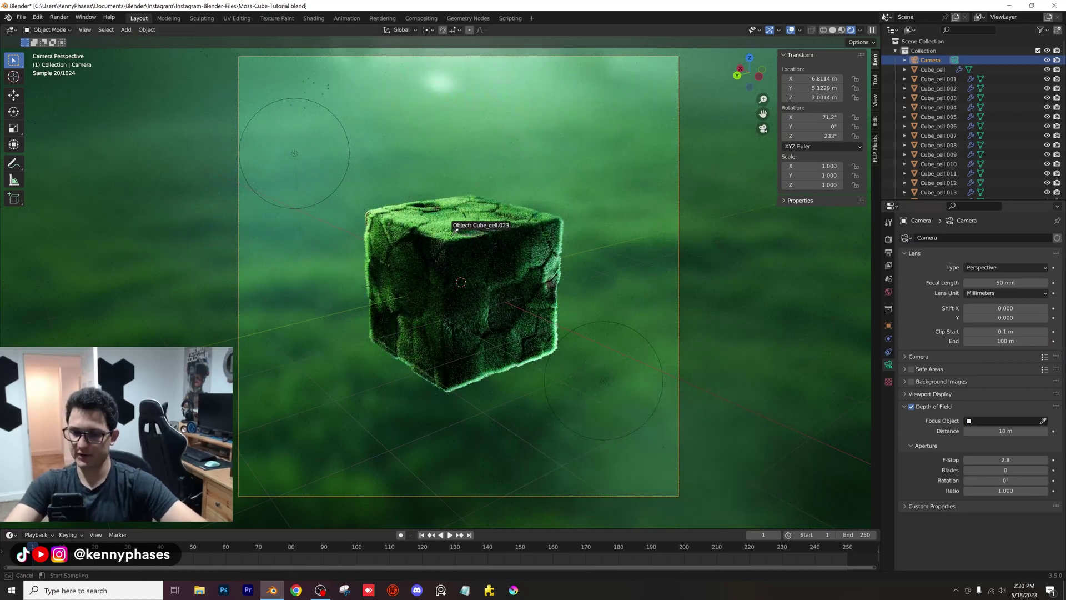
{"action": "left_click", "coordinate": [454, 230]}
{"action": "left_click", "coordinate": [1006, 459]}
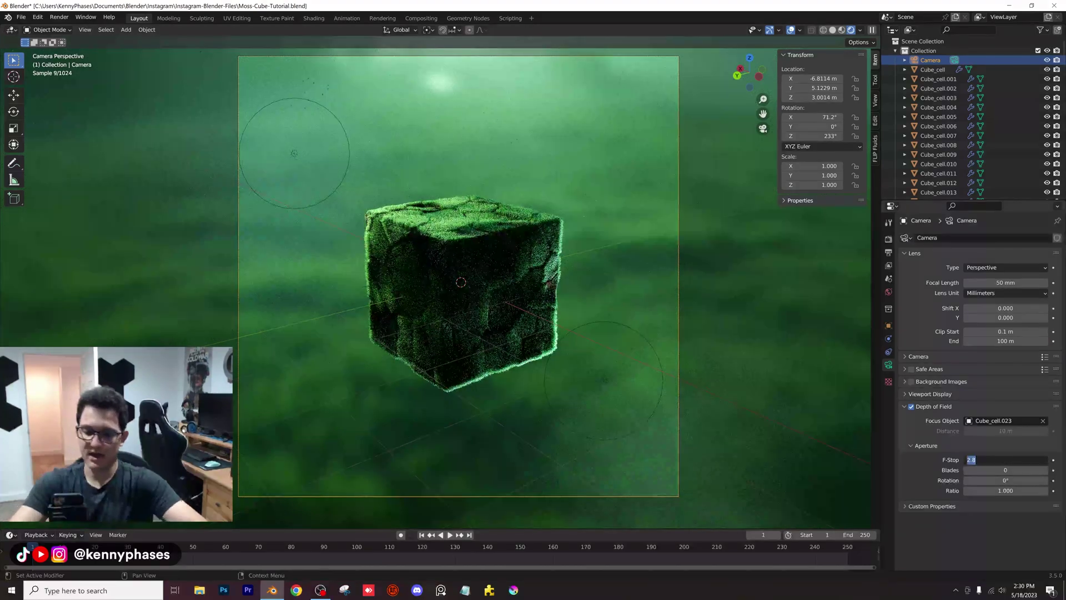
{"action": "type", "text": "0.1"}
{"action": "key", "text": "Return"}
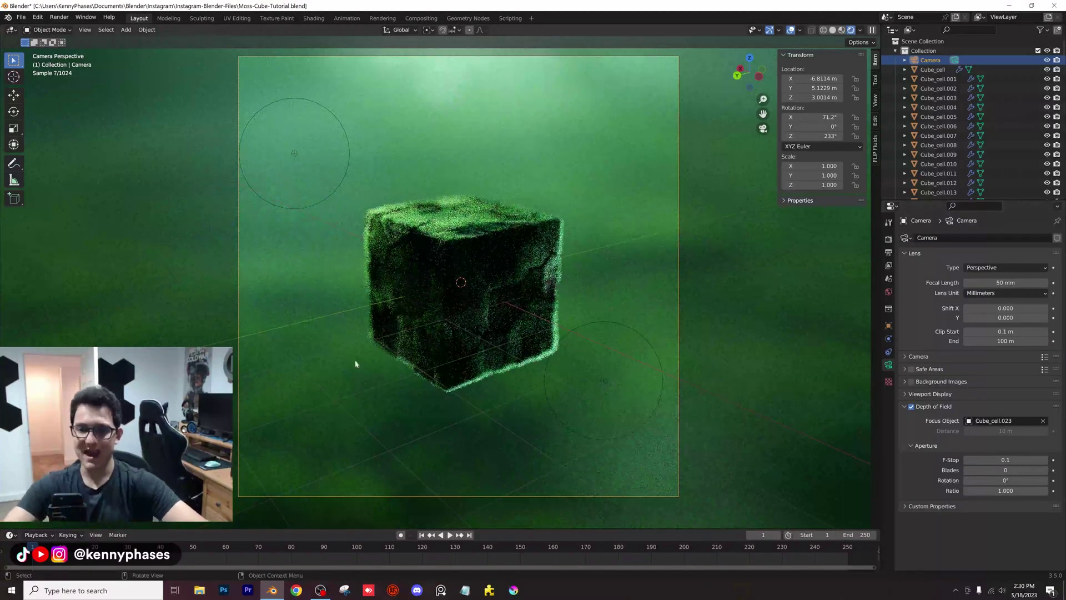
{"action": "scroll", "coordinate": [454, 276], "scroll_direction": "up", "scroll_amount": 5}
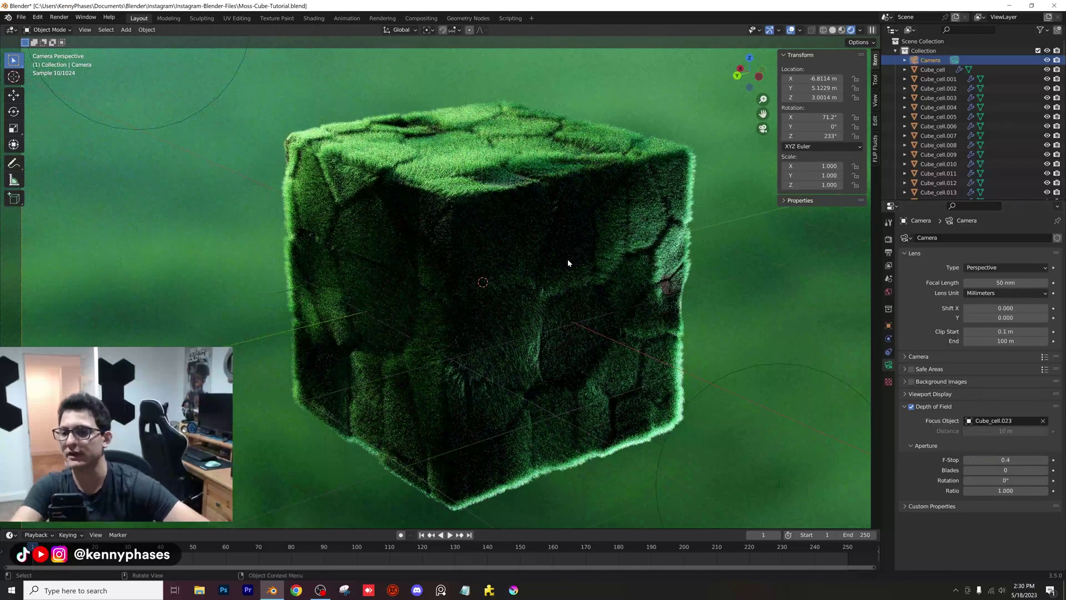
{"action": "scroll", "coordinate": [567, 259], "scroll_direction": "down", "scroll_amount": 3}
{"action": "key", "text": "ctrl+s"}
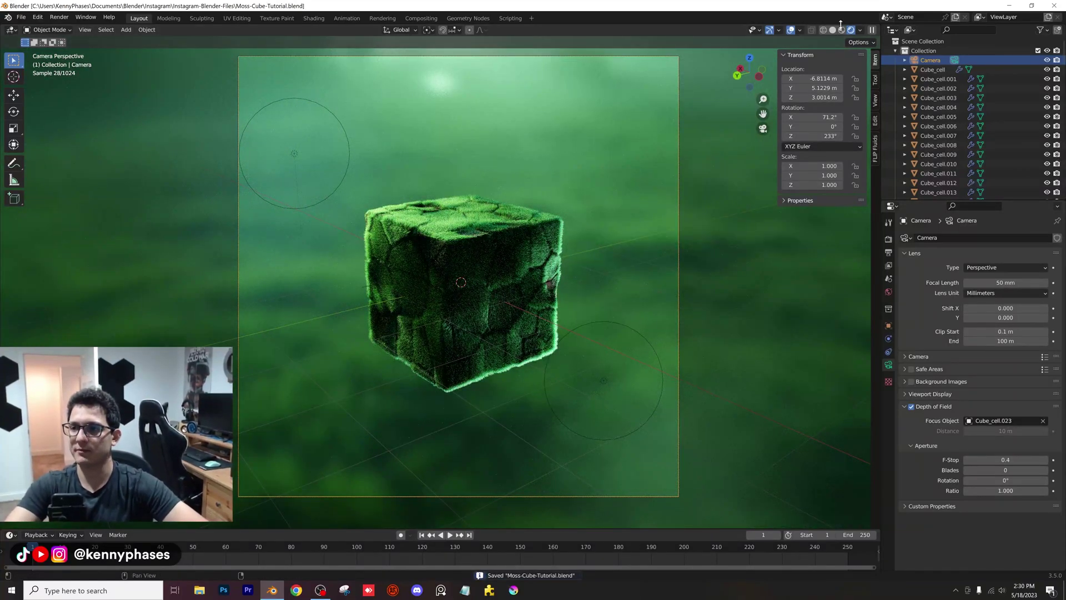
Step: Switch to solid shading and hide the background sphere
{"action": "key", "text": "shift+z"}
{"action": "scroll", "coordinate": [535, 238], "scroll_direction": "down", "scroll_amount": 1}
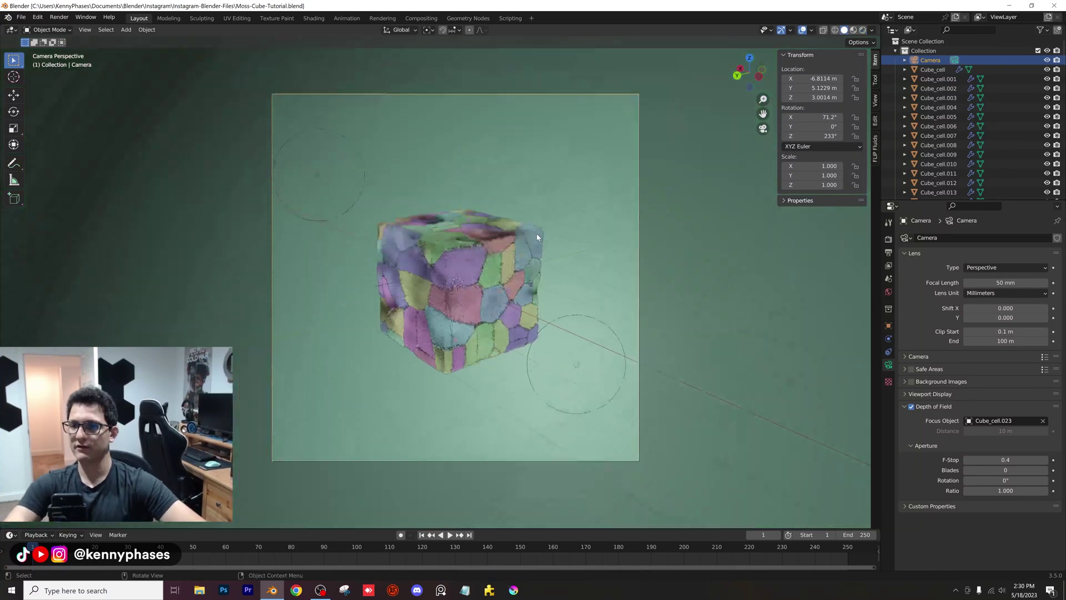
{"action": "middle_click_drag", "start_coordinate": [535, 238], "coordinate": [503, 237]}
{"action": "scroll", "coordinate": [503, 236], "scroll_direction": "down", "scroll_amount": 6}
{"action": "left_click", "coordinate": [518, 169]}
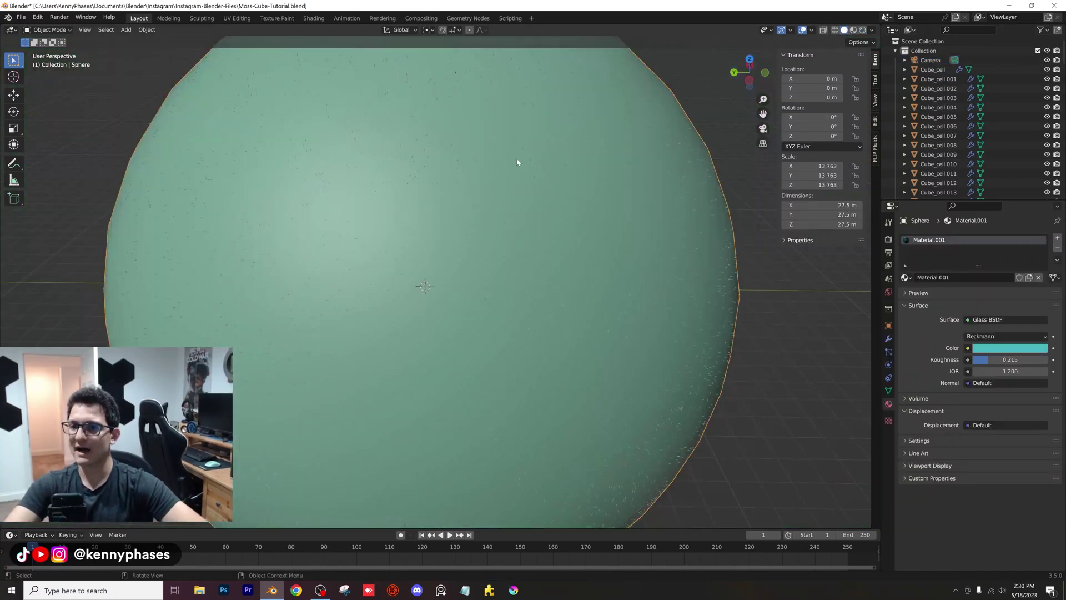
{"action": "key", "text": "h"}
Step: Duplicate the purple moss cell Cube_cell.024 and drop the copy away from the cube
{"action": "scroll", "coordinate": [470, 320], "scroll_direction": "up", "scroll_amount": 10}
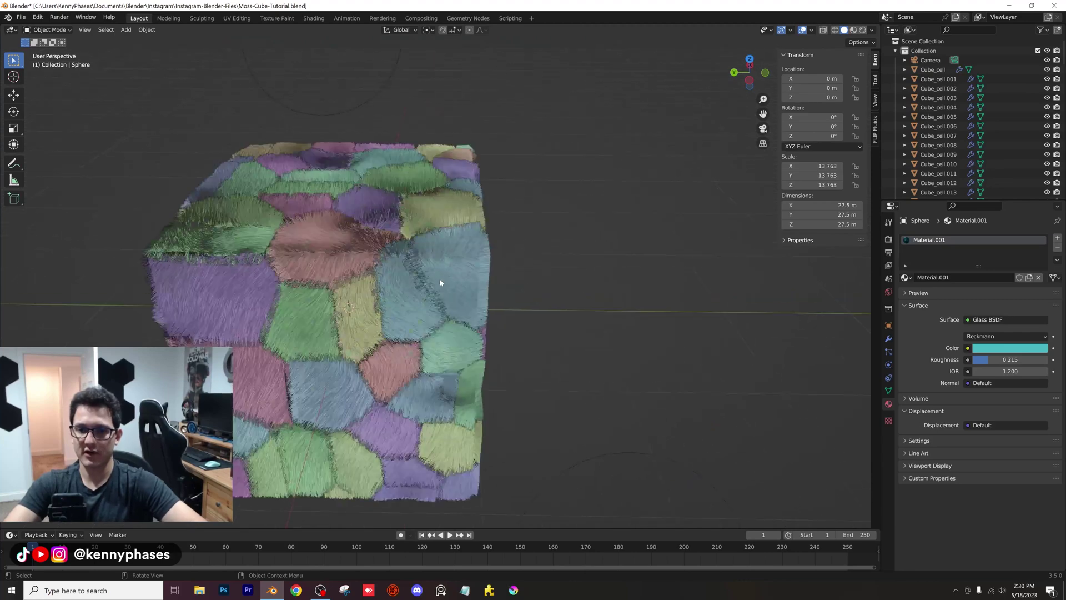
{"action": "middle_click_drag", "start_coordinate": [438, 278], "coordinate": [438, 255]}
{"action": "left_click", "coordinate": [438, 255]}
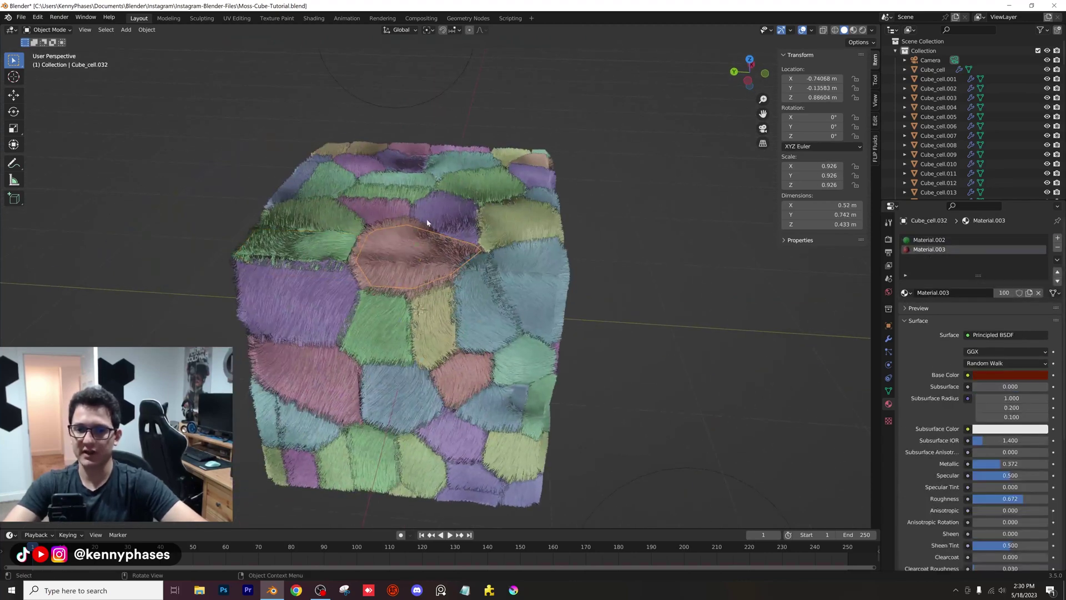
{"action": "left_click", "coordinate": [448, 227]}
{"action": "scroll", "coordinate": [389, 200], "scroll_direction": "down", "scroll_amount": 5}
{"action": "middle_click_drag", "start_coordinate": [368, 194], "coordinate": [355, 195]}
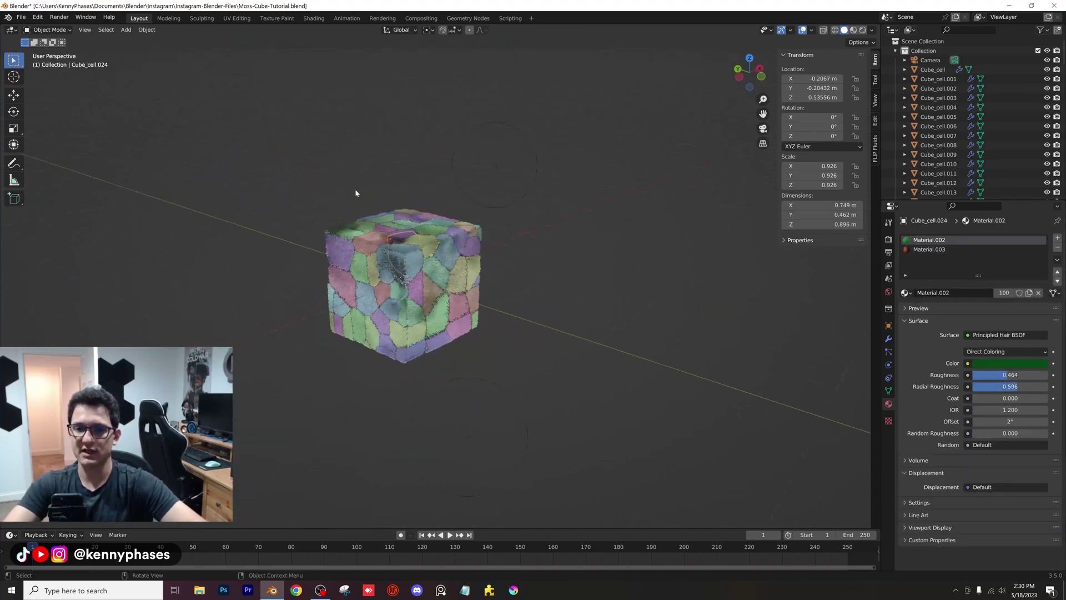
{"action": "scroll", "coordinate": [399, 217], "scroll_direction": "down", "scroll_amount": 5}
{"action": "key", "text": "shift+d"}
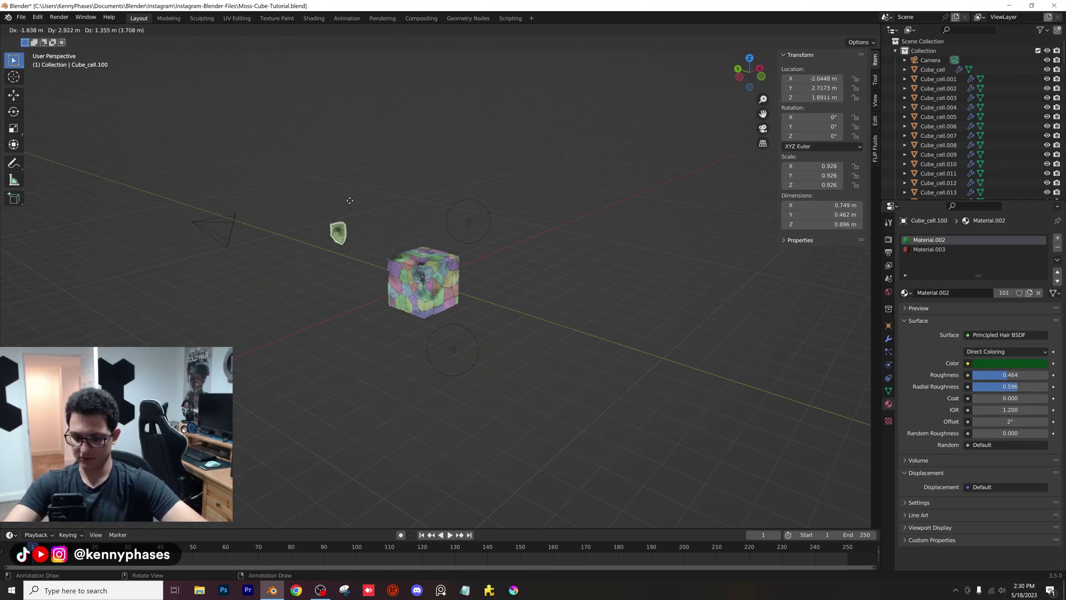
{"action": "left_click", "coordinate": [338, 200]}
Step: In camera view, scale the duplicated cell to 1.703, tilt it, and raise it
{"action": "scroll", "coordinate": [411, 247], "scroll_direction": "up", "scroll_amount": 6}
{"action": "middle_click_drag", "start_coordinate": [412, 247], "coordinate": [539, 276], "text": "shift"}
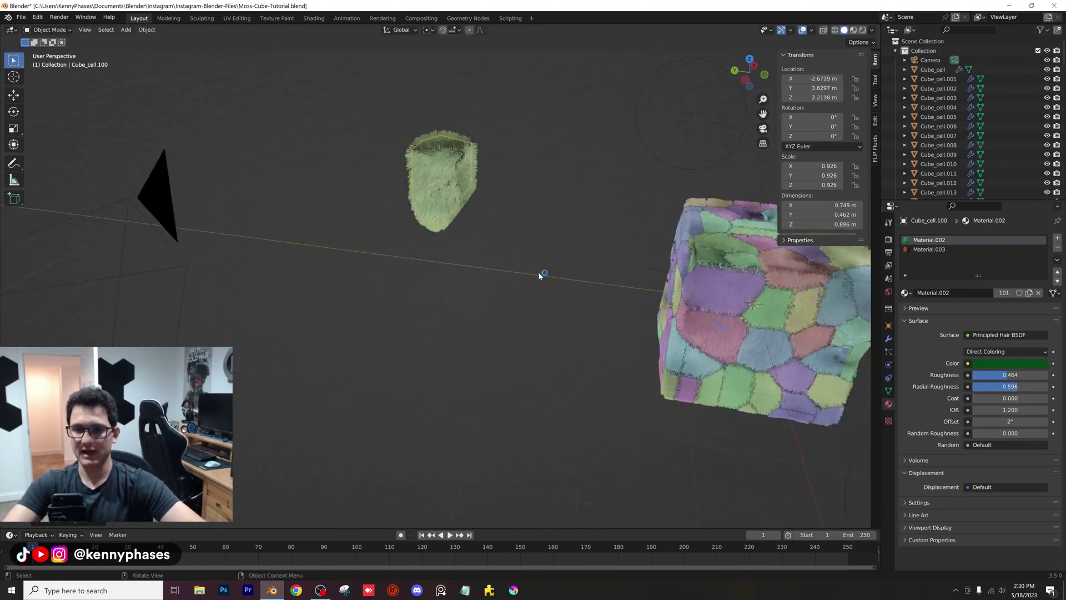
{"action": "scroll", "coordinate": [527, 306], "scroll_direction": "down", "scroll_amount": 3}
{"action": "key", "text": "KP_0"}
{"action": "key", "text": "s"}
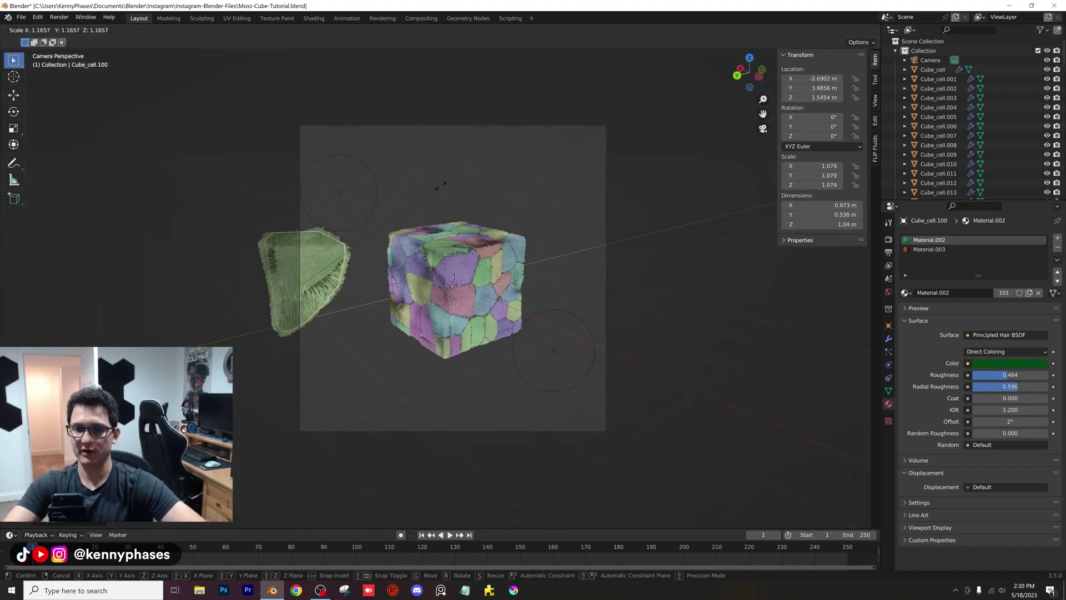
{"action": "left_click", "coordinate": [539, 173]}
{"action": "key", "text": "r"}
{"action": "left_click", "coordinate": [426, 139]}
{"action": "key", "text": "g"}
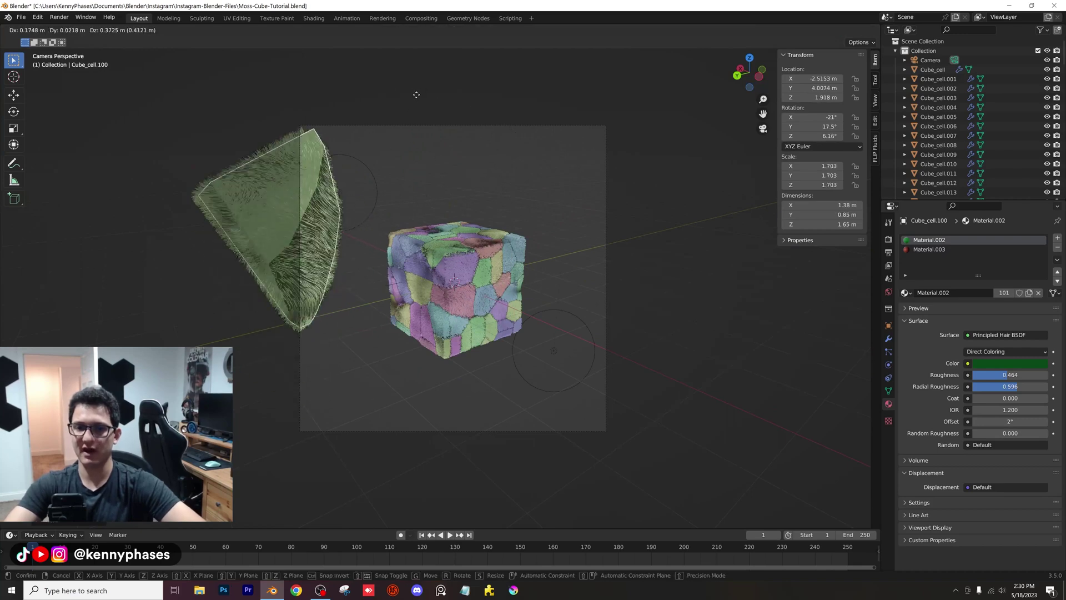
{"action": "left_click", "coordinate": [397, 63]}
Step: Shift the floating cell further left of the cube and return to camera view
{"action": "mouse_move", "coordinate": [394, 209]}
{"action": "middle_mouse_down"}
{"action": "mouse_move", "coordinate": [278, 194]}
{"action": "mouse_move", "coordinate": [528, 235]}
{"action": "mouse_move", "coordinate": [409, 210]}
{"action": "middle_mouse_up"}
{"action": "key", "text": "g"}
{"action": "left_click", "coordinate": [451, 234]}
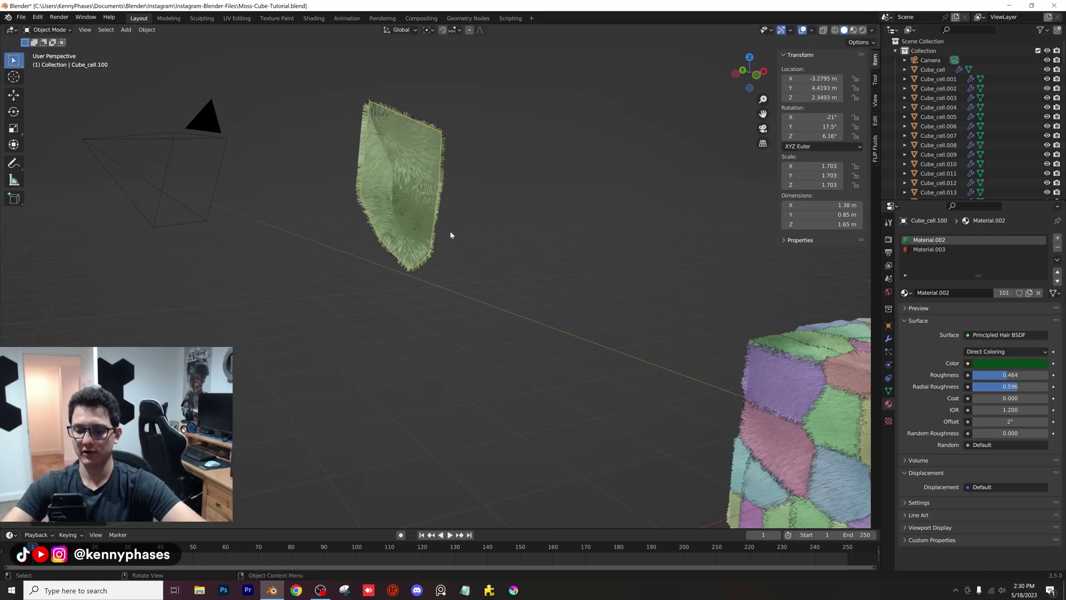
{"action": "key", "text": "KP_0"}
Step: Nudge the floating cell again and switch the viewport to Rendered shading
{"action": "key", "text": "g"}
{"action": "left_click", "coordinate": [535, 272]}
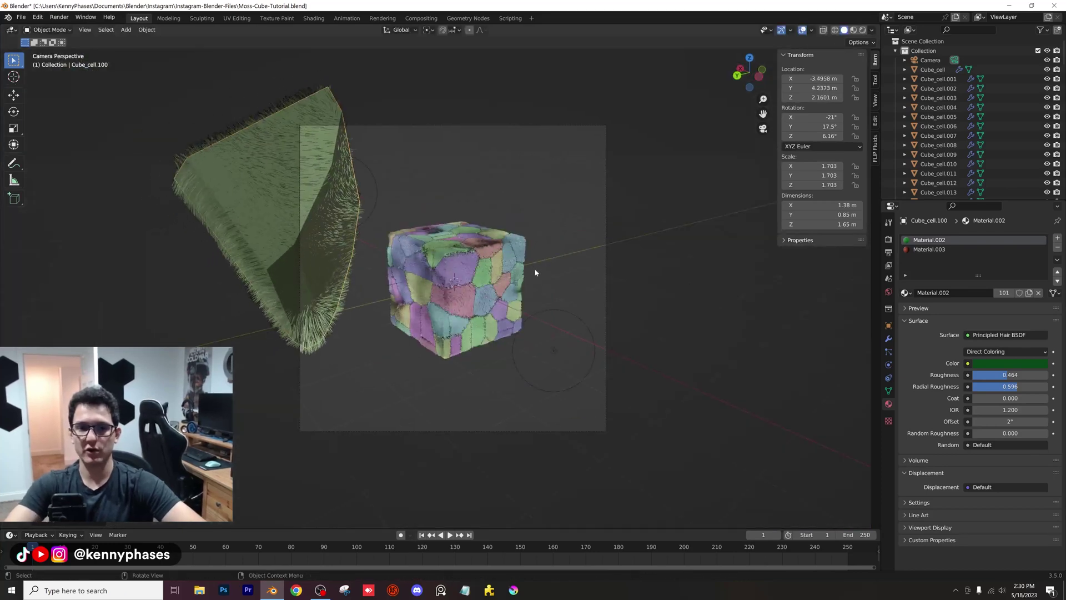
{"action": "key", "text": "z"}
{"action": "left_click", "coordinate": [532, 119]}
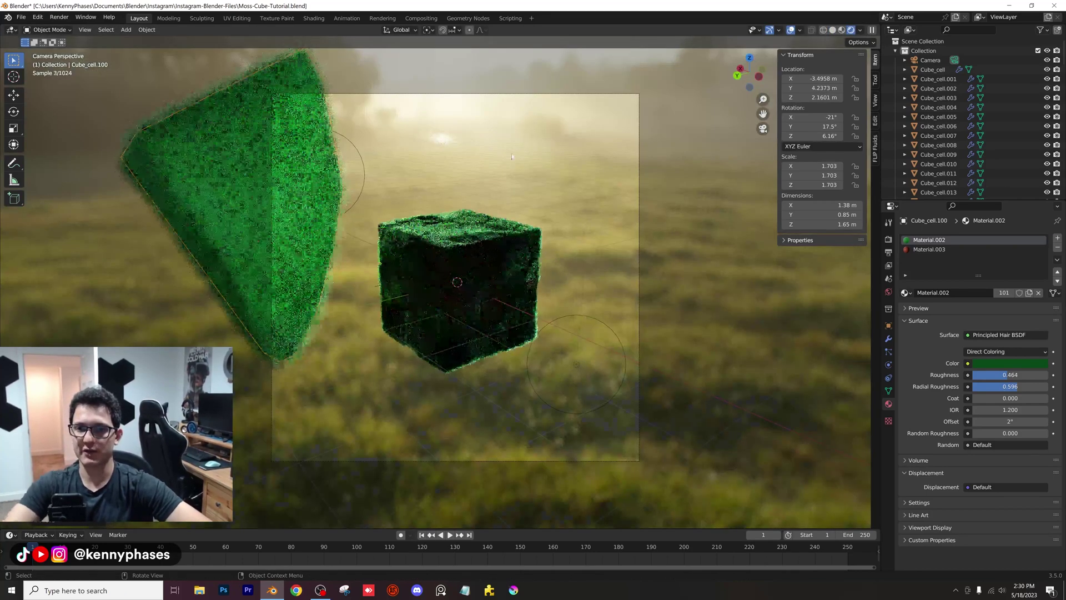
Step: Unhide the background Sphere from the Outliner to restore the green mist backdrop
{"action": "scroll", "coordinate": [944, 150], "scroll_direction": "down", "scroll_amount": 15}
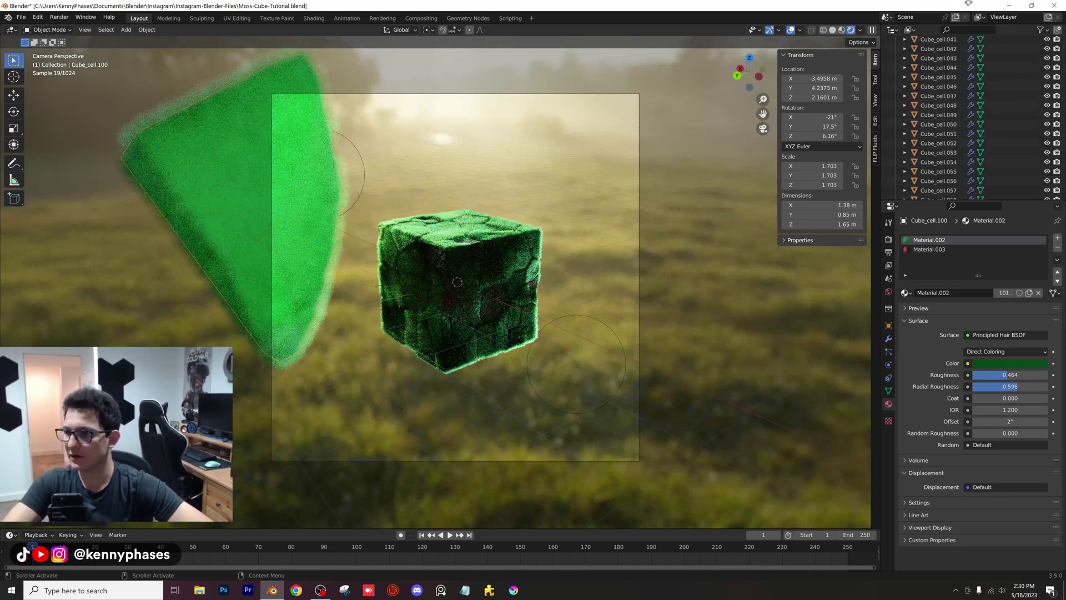
{"action": "middle_click_drag", "start_coordinate": [968, 3], "coordinate": [989, 81]}
{"action": "left_click", "coordinate": [1047, 181]}
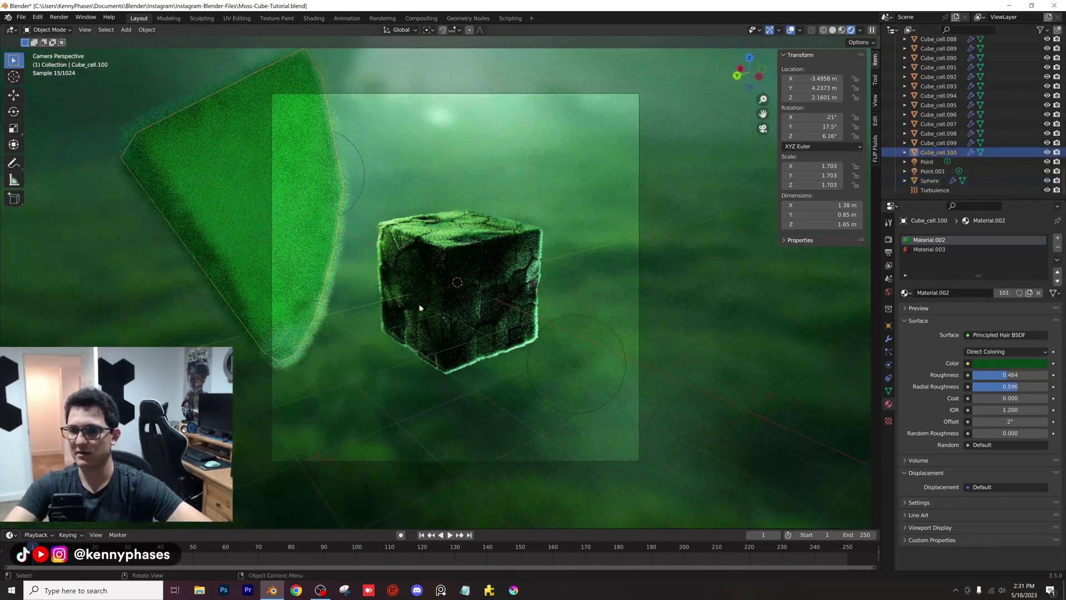
Step: Move Cube_cell.100 to X -3.5736, Y 4.1591, Z 2.1143 and orbit to inspect it
{"action": "key", "text": "g"}
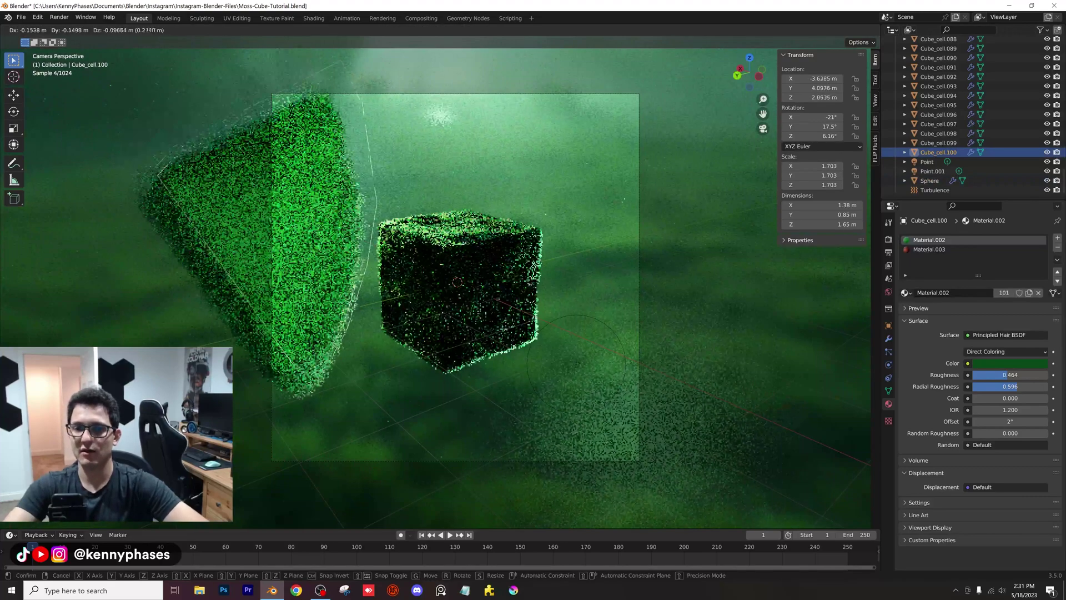
{"action": "left_click", "coordinate": [372, 246]}
{"action": "middle_click_drag", "start_coordinate": [372, 246], "coordinate": [279, 226]}
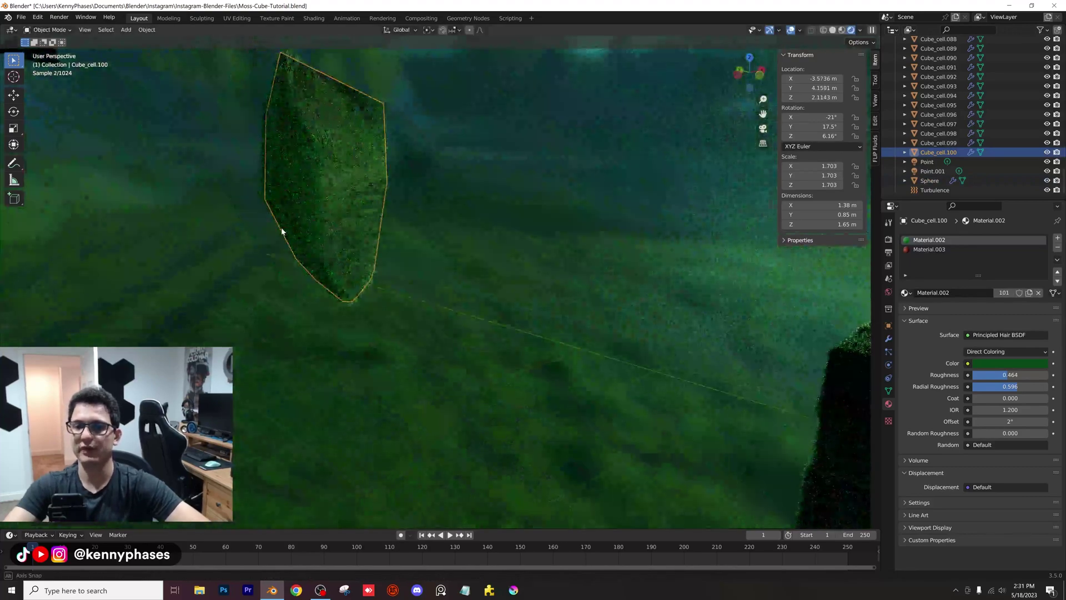
{"action": "middle_click_drag", "start_coordinate": [536, 337], "coordinate": [536, 280]}
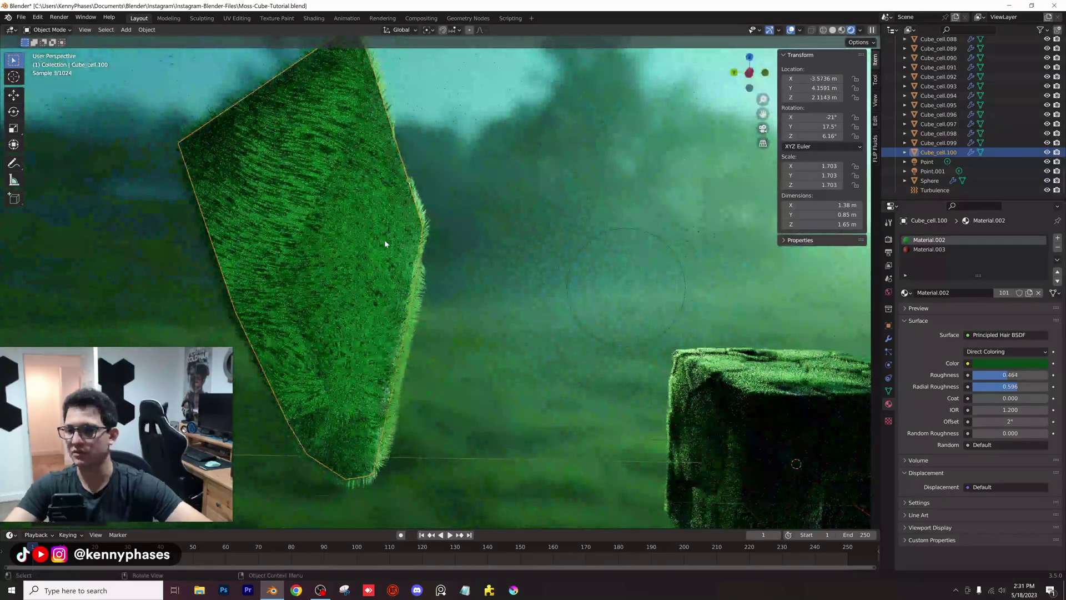
{"action": "scroll", "coordinate": [385, 243], "scroll_direction": "down", "scroll_amount": 1}
Step: Assign Material.003 to all of the slab's faces in Edit Mode
{"action": "left_click", "coordinate": [943, 250]}
{"action": "key", "text": "Tab"}
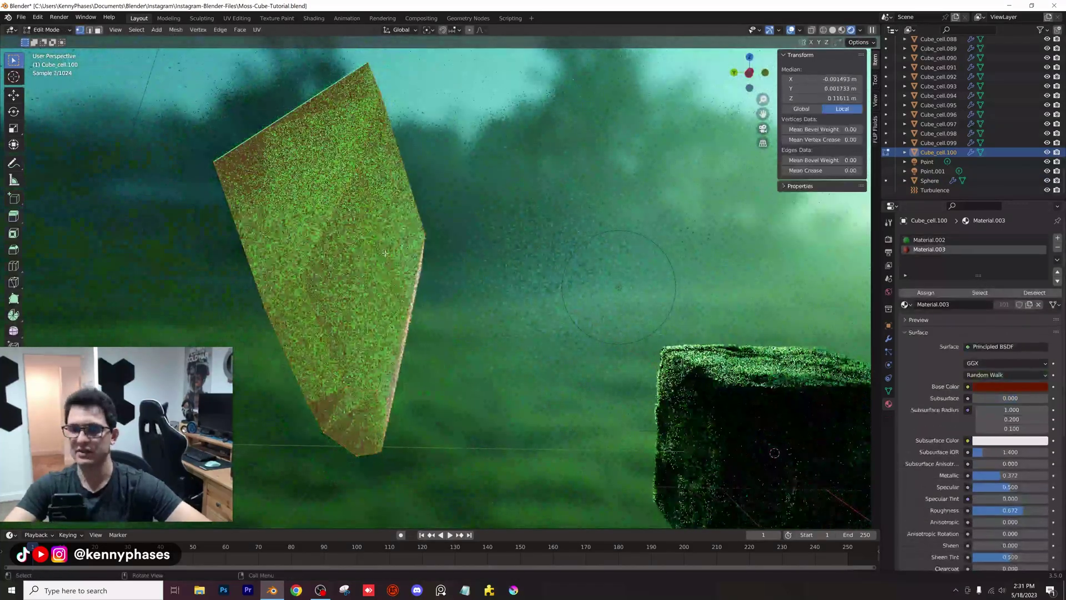
{"action": "left_click", "coordinate": [925, 293]}
{"action": "key", "text": "Tab"}
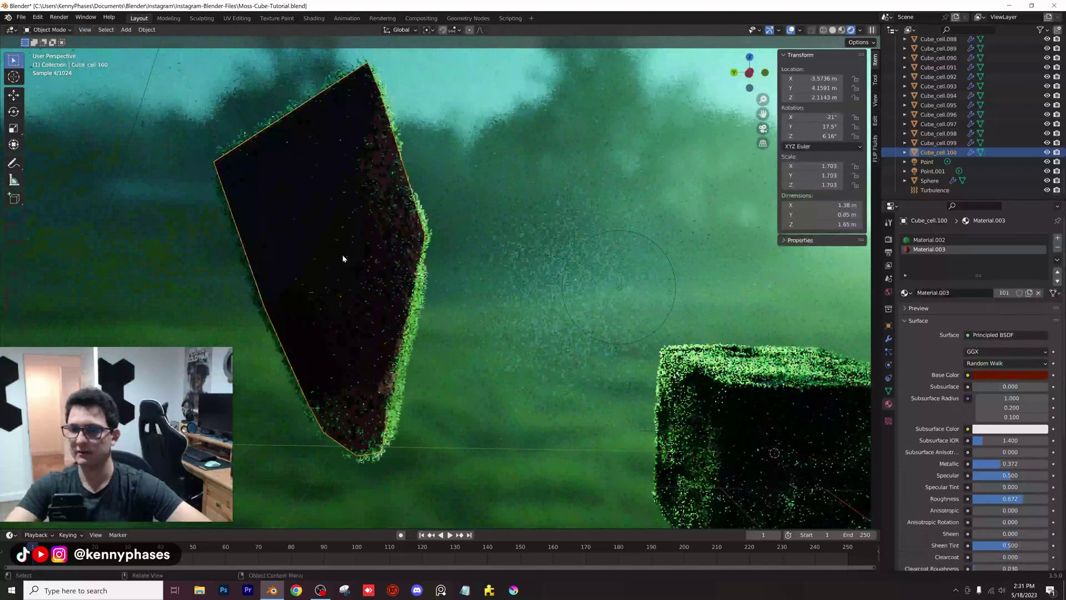
Step: Lower the slab into the camera's left foreground at Z 1.3056, tilted to -32.2°, 27.3°, 6.73°
{"action": "middle_click_drag", "start_coordinate": [393, 261], "coordinate": [490, 276]}
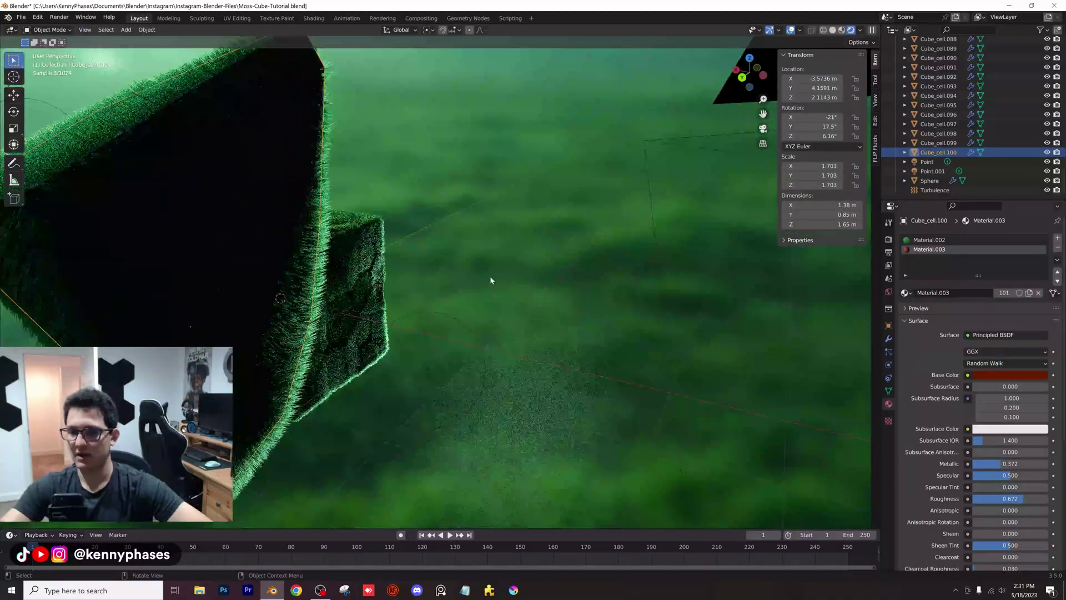
{"action": "key", "text": "KP_0"}
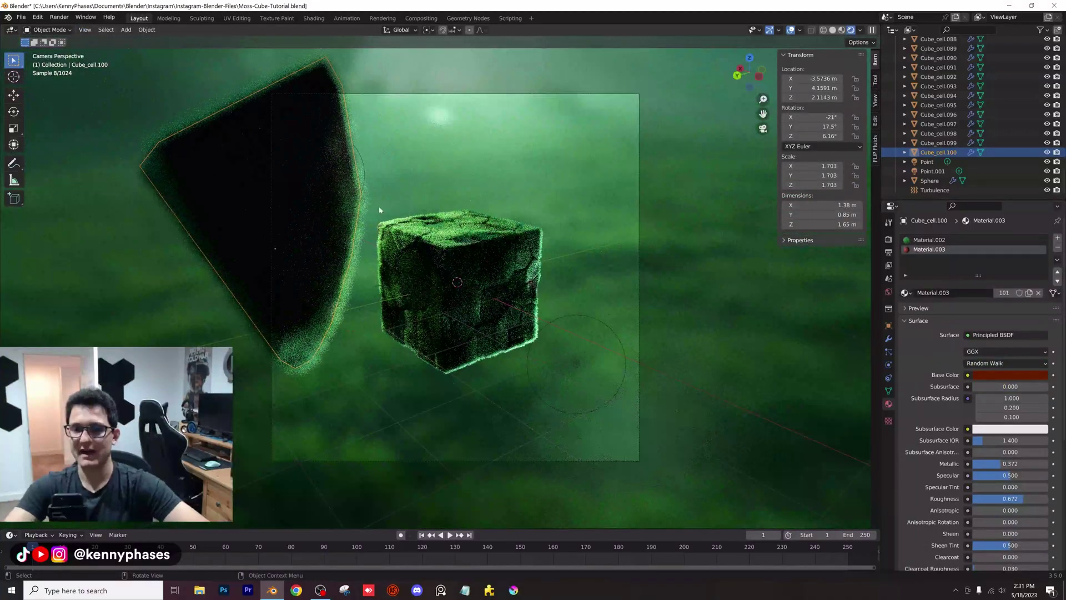
{"action": "key", "text": "g"}
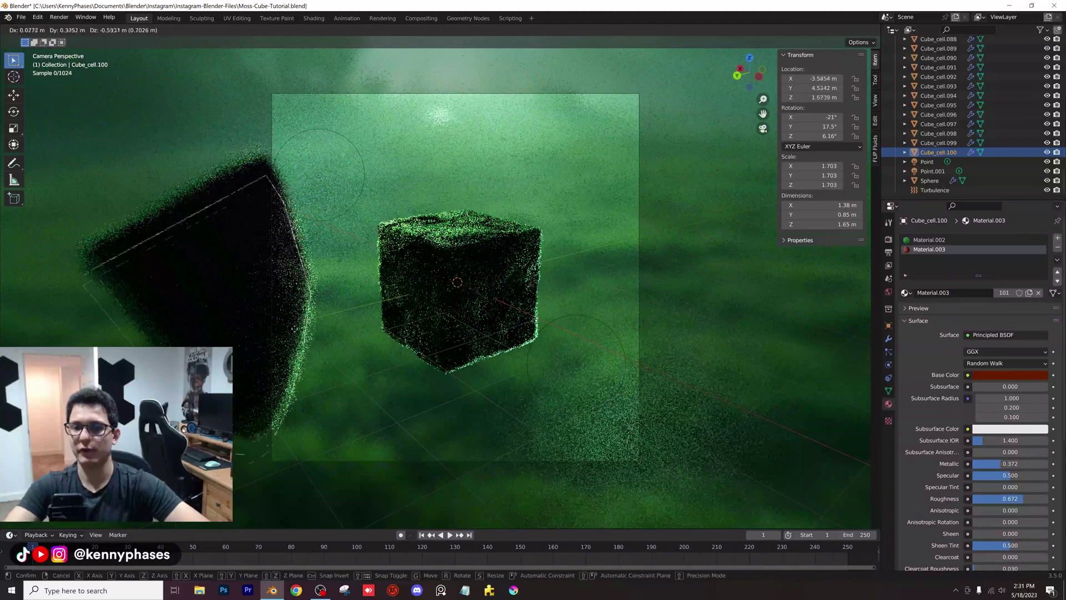
{"action": "left_click", "coordinate": [387, 315]}
{"action": "key", "text": "r"}
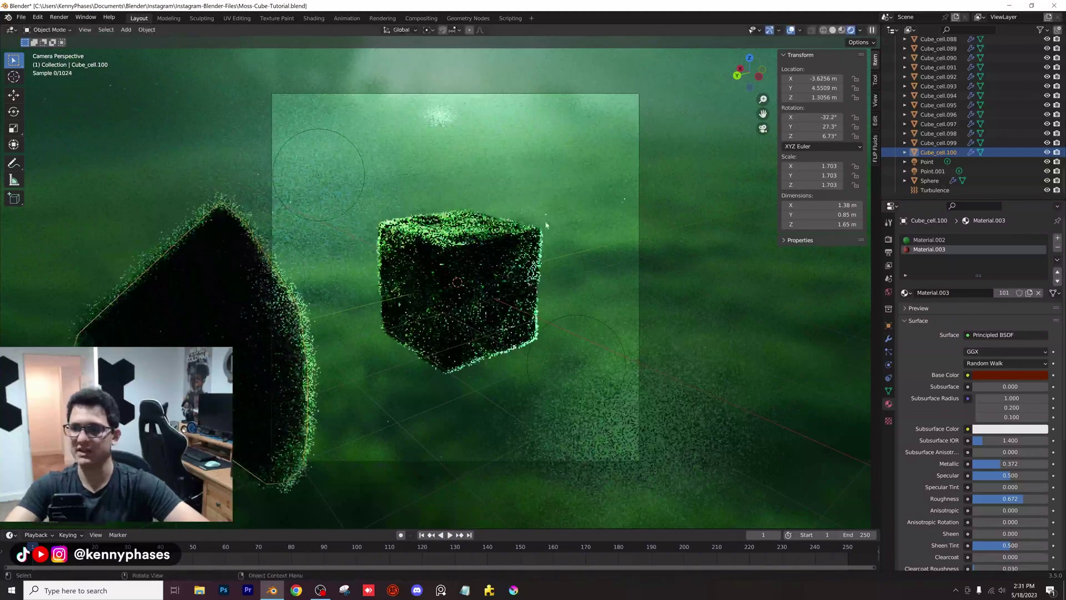
{"action": "left_click", "coordinate": [384, 228]}
Step: Select the Camera and expand its Viewport Display settings
{"action": "scroll", "coordinate": [930, 183], "scroll_direction": "up", "scroll_amount": 20}
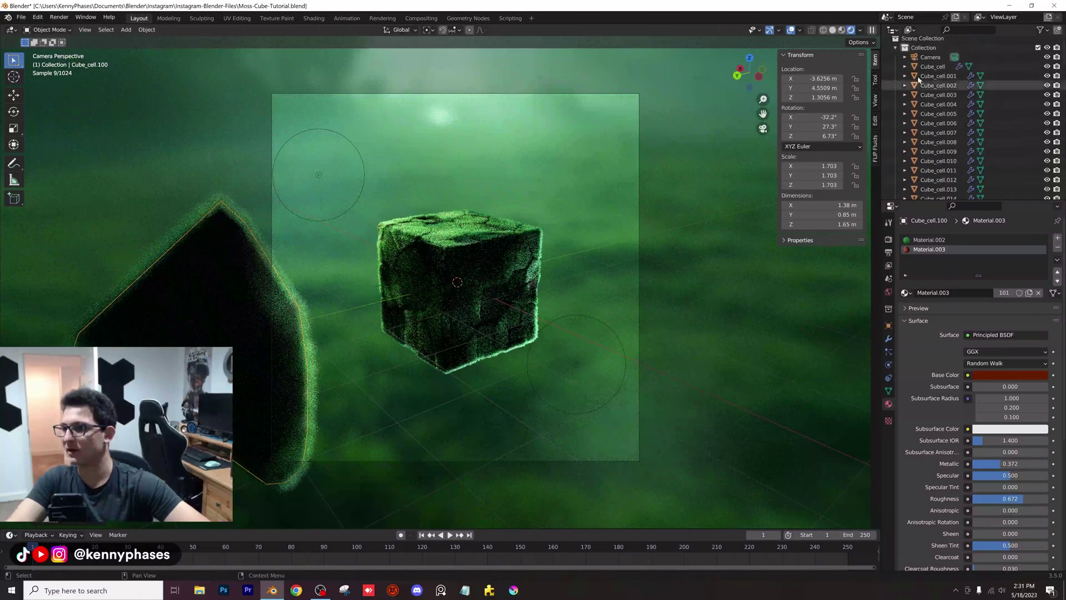
{"action": "left_click", "coordinate": [938, 58]}
{"action": "left_click", "coordinate": [930, 393]}
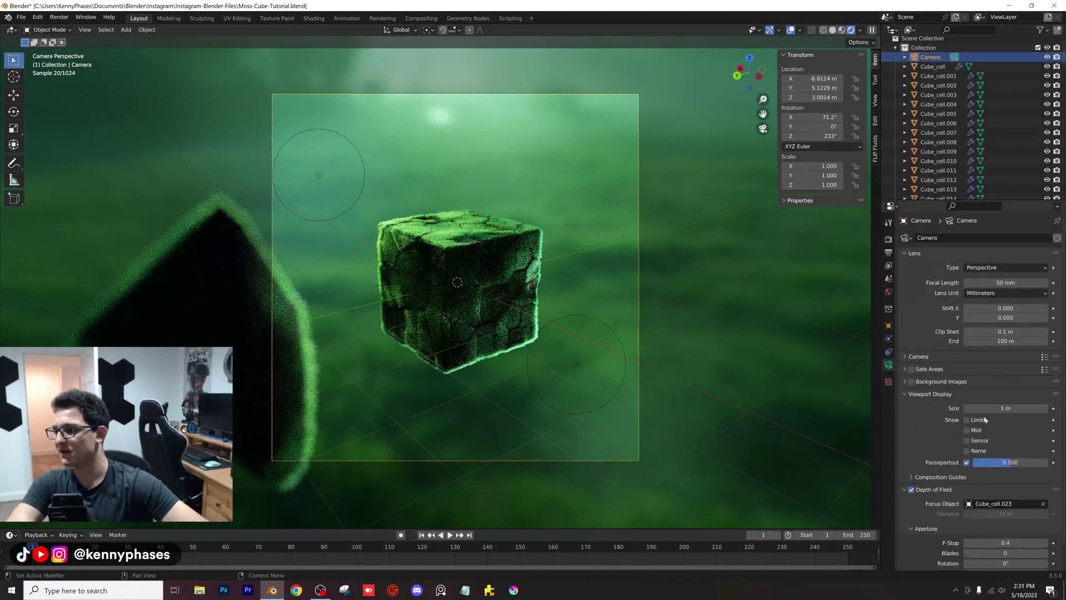
Step: Set Passepartout to about 1.0 and readjust the left foreground slab's position and rotation
{"action": "left_click_drag", "start_coordinate": [1013, 467], "coordinate": [1054, 467]}
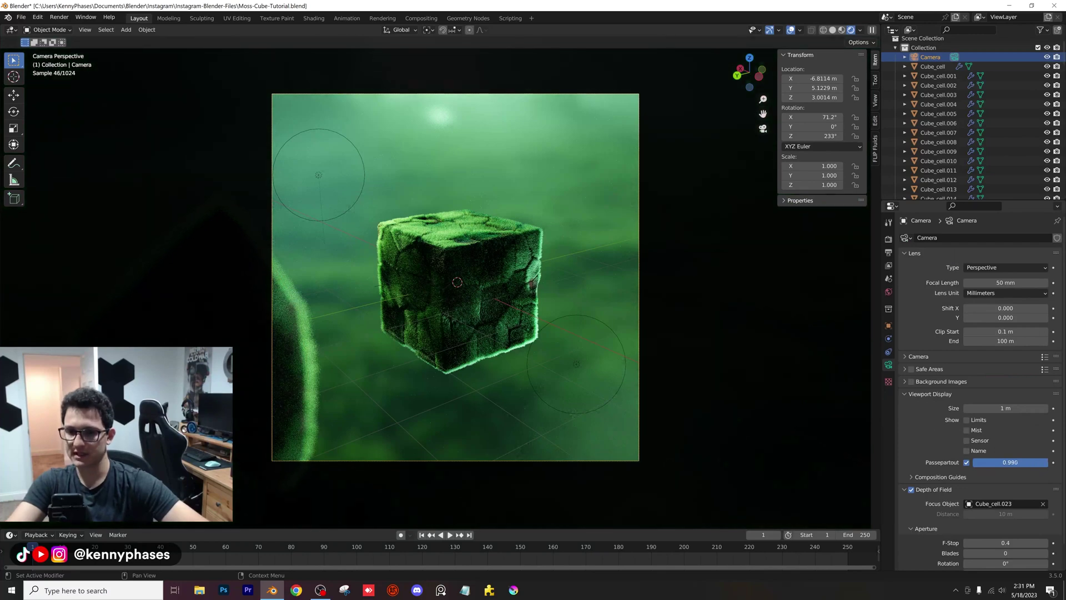
{"action": "left_click", "coordinate": [293, 373]}
{"action": "key", "text": "g"}
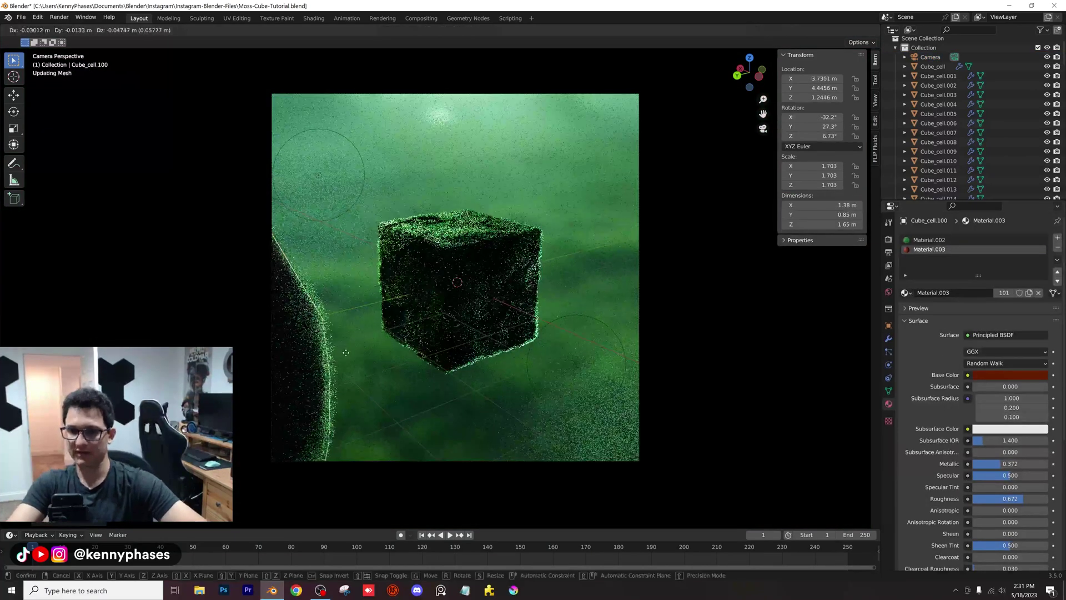
{"action": "left_click", "coordinate": [345, 359]}
{"action": "key", "text": "r"}
{"action": "left_click", "coordinate": [380, 346]}
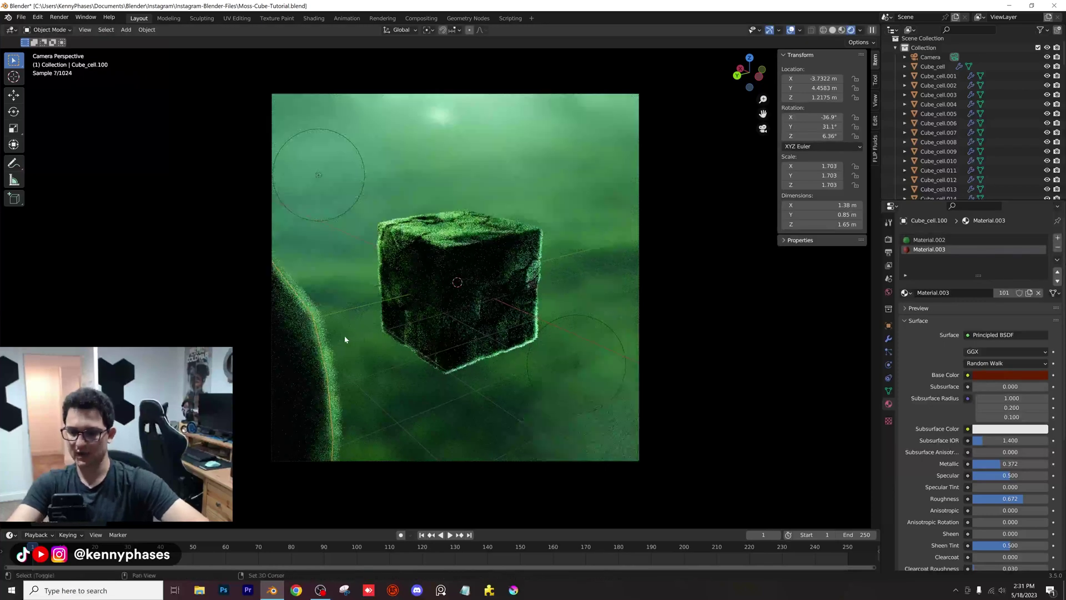
Step: Duplicate the slab to the upper right, shrink it, and stretch it vertically
{"action": "key", "text": "shift+d"}
{"action": "left_click", "coordinate": [714, 144]}
{"action": "key", "text": "s"}
{"action": "left_click", "coordinate": [645, 161]}
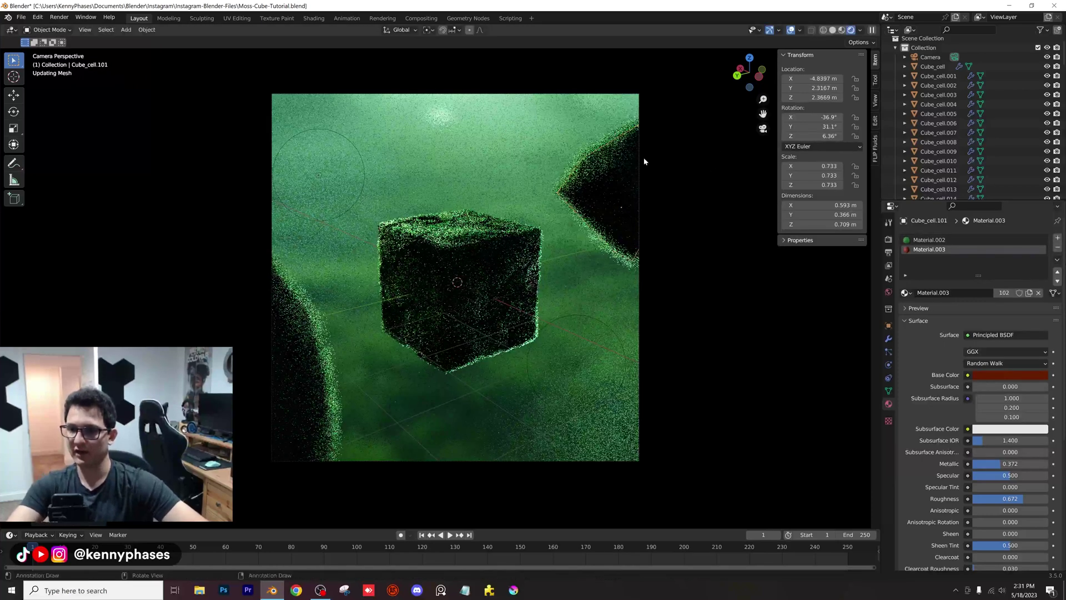
{"action": "key", "text": "s"}
{"action": "key", "text": "z"}
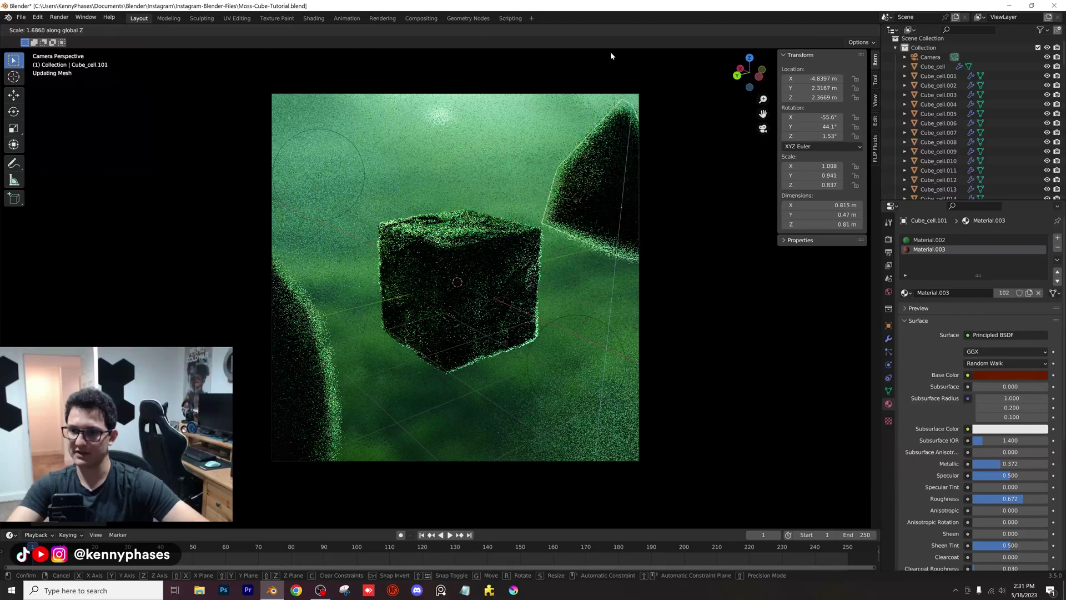
{"action": "left_click", "coordinate": [611, 56]}
Step: Rotate the upper-right copy, move it up, and shrink it to 0.647 scale
{"action": "key", "text": "r"}
{"action": "left_click", "coordinate": [658, 175]}
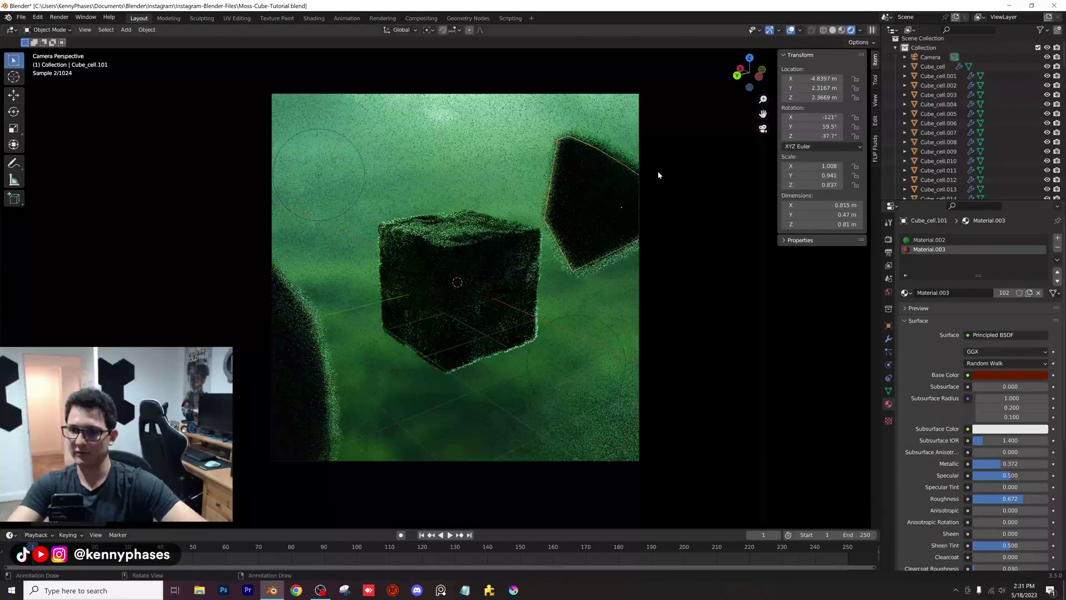
{"action": "key", "text": "g"}
{"action": "left_click", "coordinate": [671, 100]}
{"action": "key", "text": "s"}
{"action": "left_click", "coordinate": [655, 105]}
{"action": "key", "text": "g"}
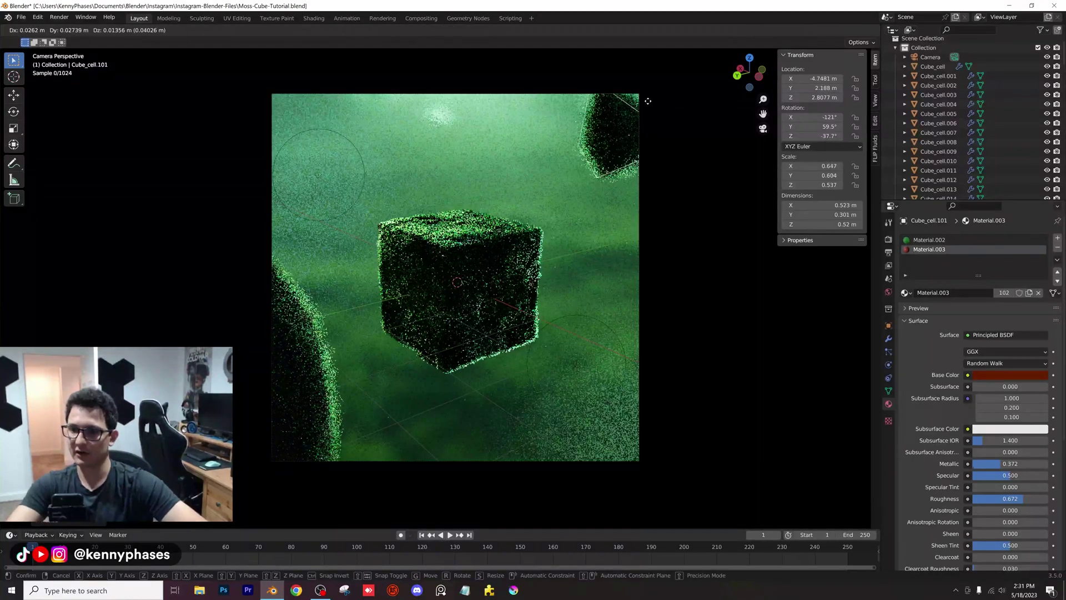
{"action": "left_click", "coordinate": [649, 99]}
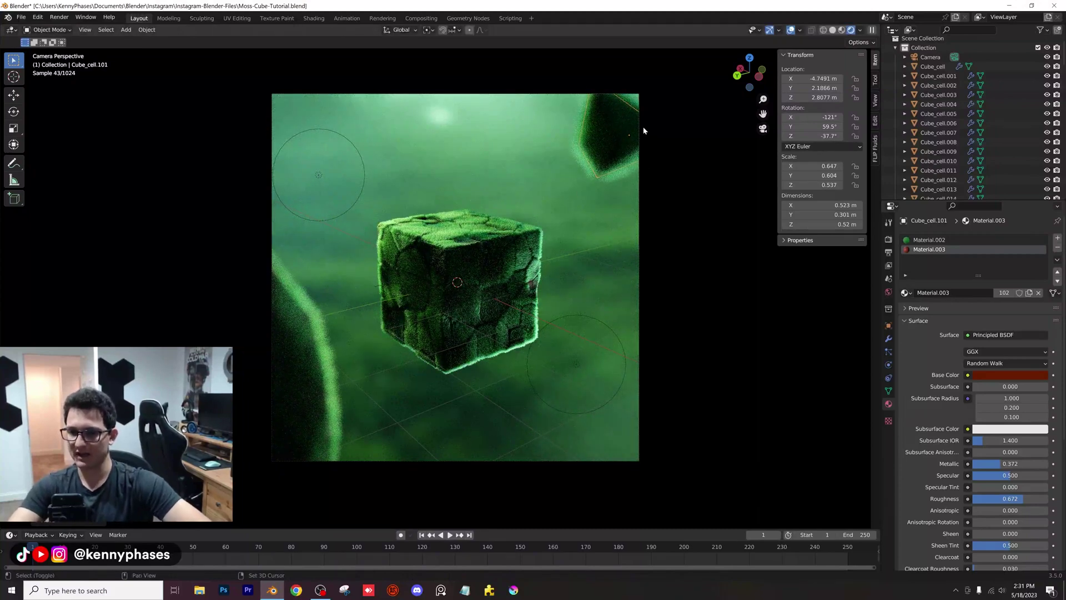
Step: Add enlarged copy Cube_cell.102 at lower right, Z 0.41046, rotated -189°, 41.1°, -76.7°, then save
{"action": "key", "text": "shift+d"}
{"action": "key", "text": "s"}
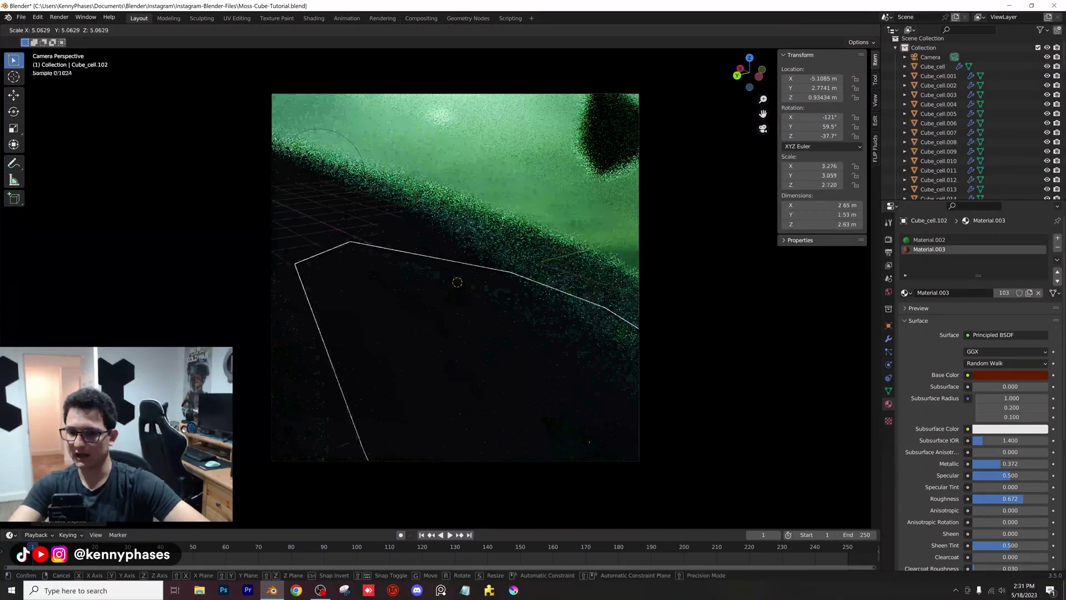
{"action": "left_click", "coordinate": [678, 323]}
{"action": "key", "text": "r"}
{"action": "left_click", "coordinate": [529, 242]}
{"action": "key", "text": "g"}
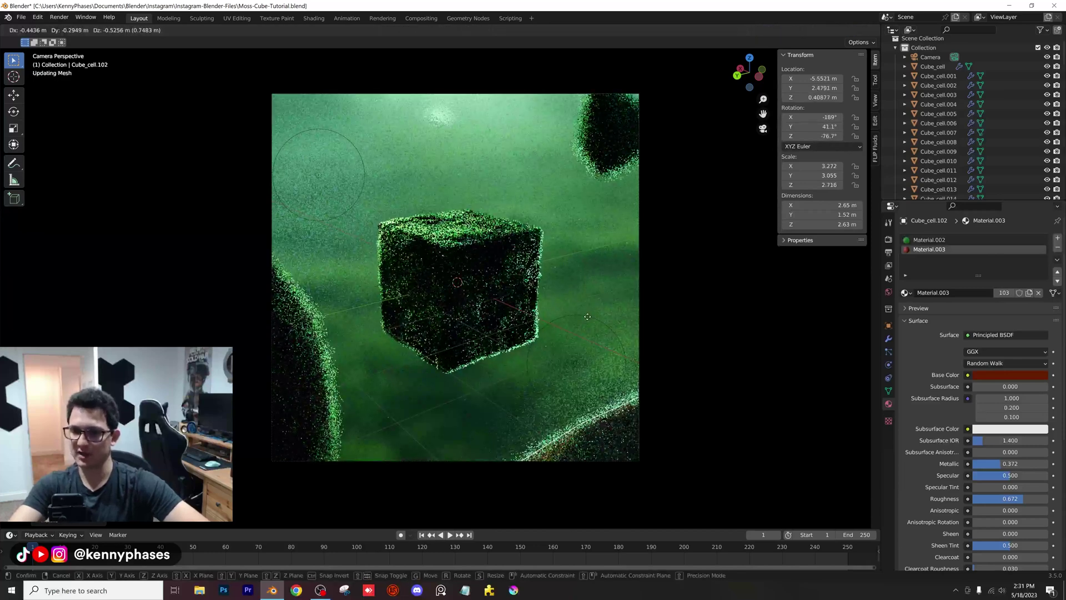
{"action": "left_click", "coordinate": [587, 316]}
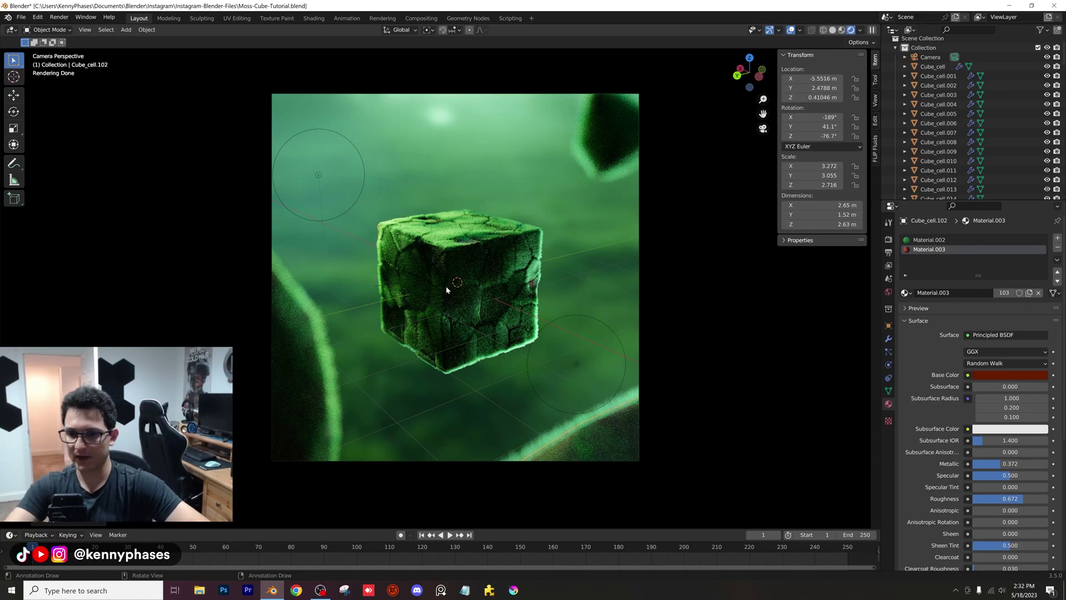
{"action": "scroll", "coordinate": [447, 289], "scroll_direction": "up", "scroll_amount": 1}
{"action": "key", "text": "ctrl+s"}
Step: Switch to solid shading and add an Ico Sphere mesh
{"action": "left_click", "coordinate": [832, 30]}
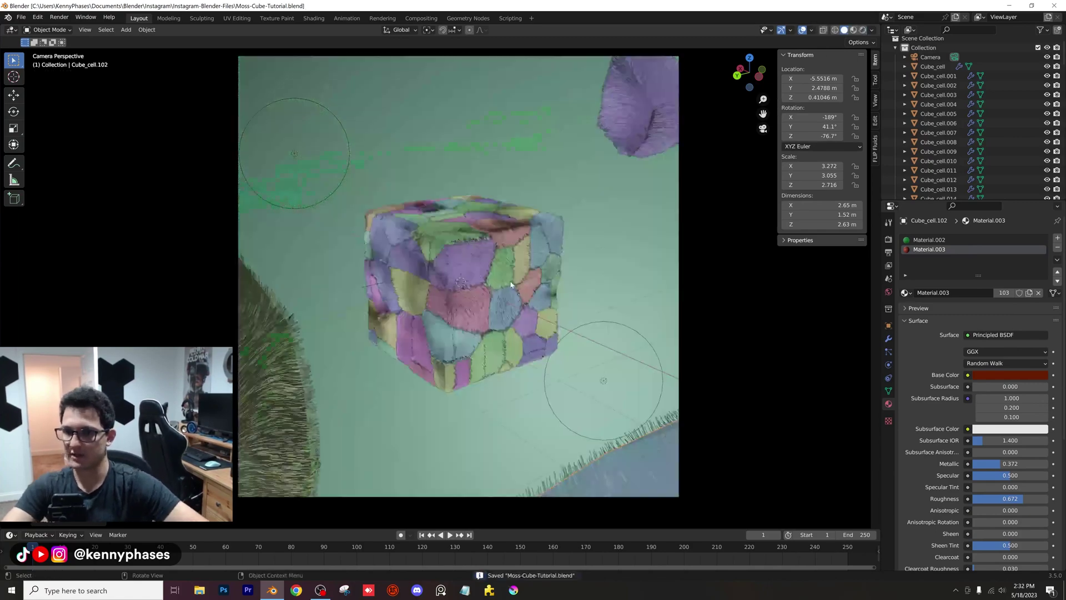
{"action": "middle_click_drag", "start_coordinate": [511, 284], "coordinate": [390, 275]}
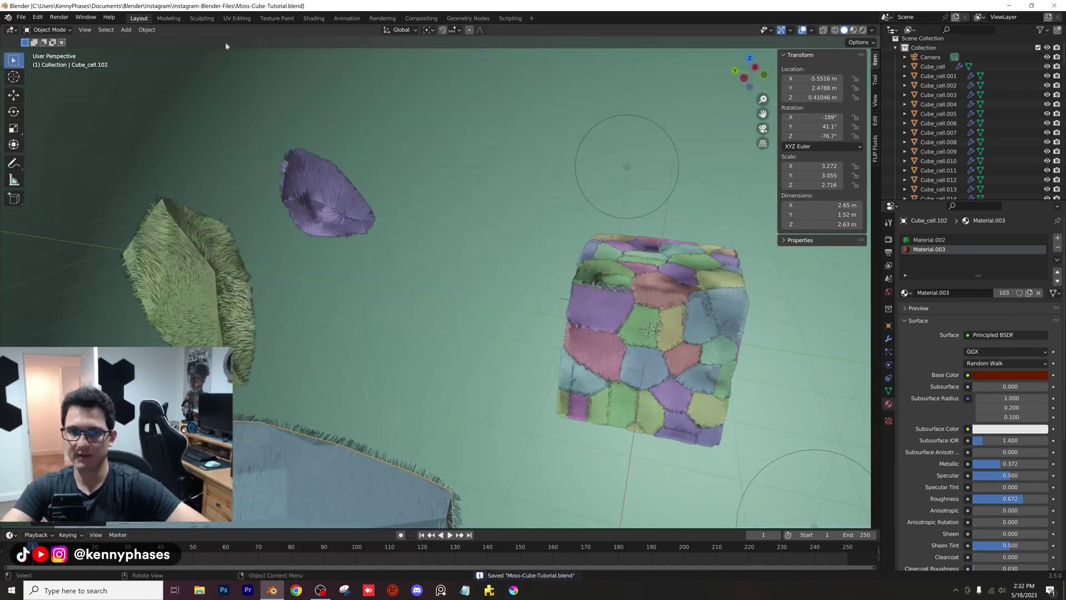
{"action": "left_click", "coordinate": [126, 30]}
{"action": "mouse_move", "coordinate": [166, 41]}
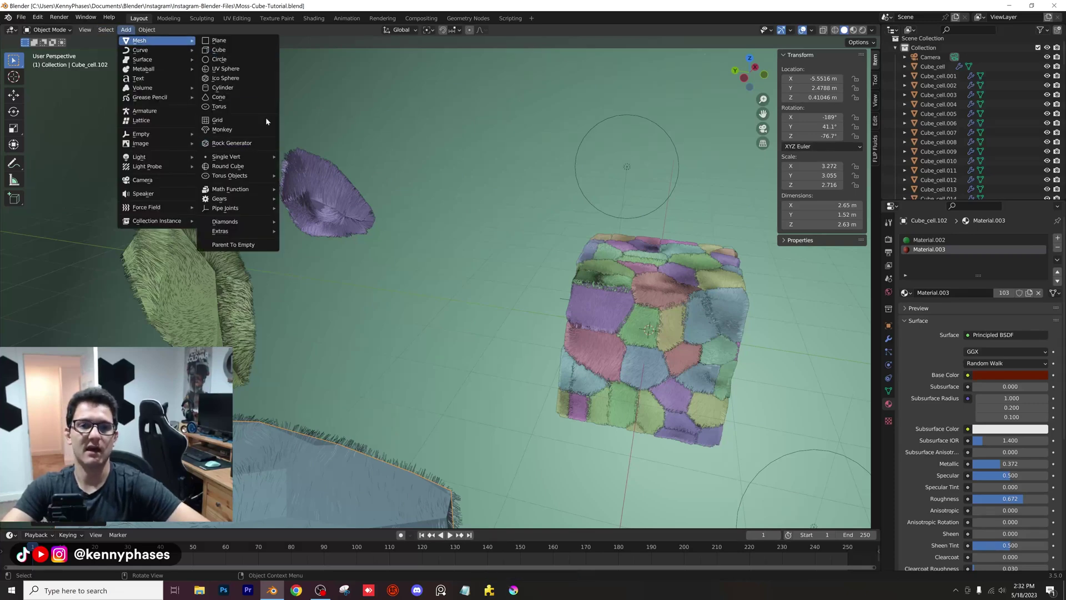
{"action": "left_click", "coordinate": [249, 78]}
Step: Raise the icosphere along Z above the cube and shrink it to 0.073
{"action": "middle_click_drag", "start_coordinate": [421, 442], "coordinate": [389, 439]}
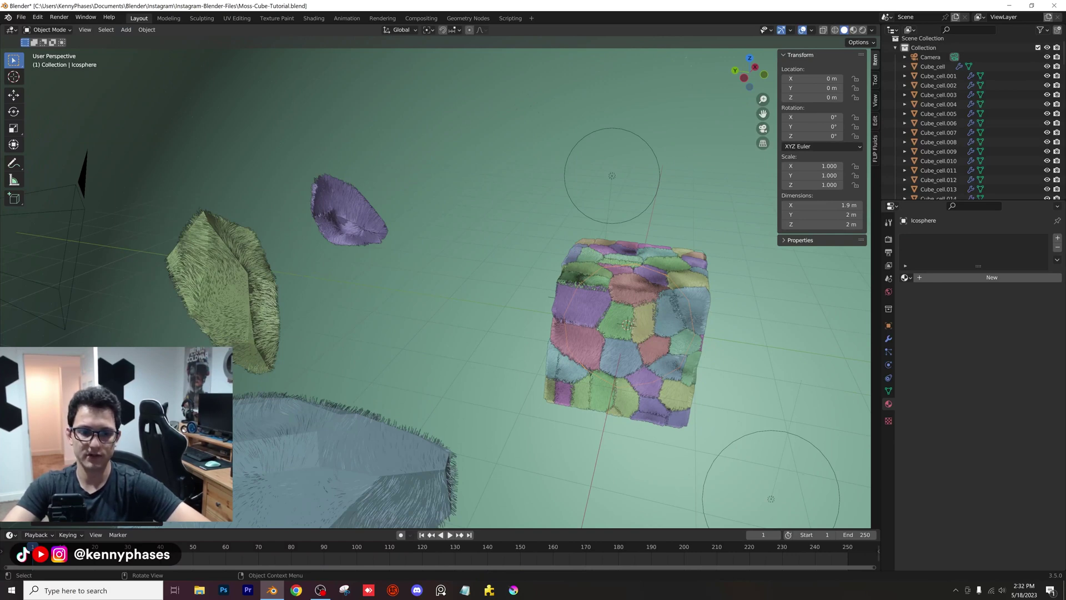
{"action": "key", "text": "g"}
{"action": "key", "text": "z"}
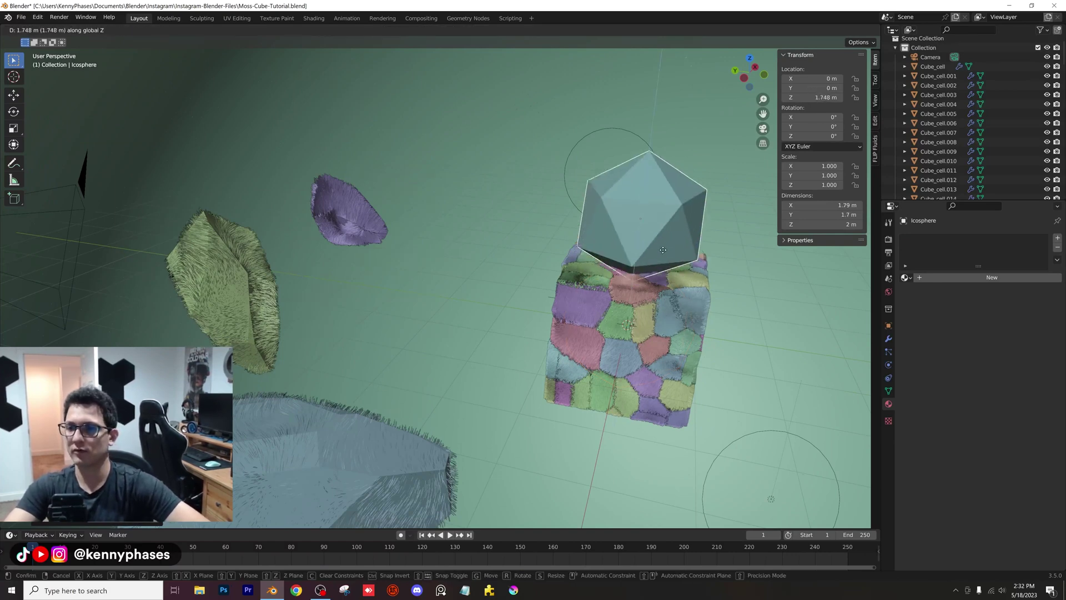
{"action": "left_click", "coordinate": [611, 247]}
{"action": "middle_click_drag", "start_coordinate": [612, 247], "coordinate": [635, 257], "text": "shift"}
{"action": "scroll", "coordinate": [590, 313], "scroll_direction": "up", "scroll_amount": 2}
{"action": "scroll", "coordinate": [577, 281], "scroll_direction": "up", "scroll_amount": 3}
{"action": "key", "text": "s"}
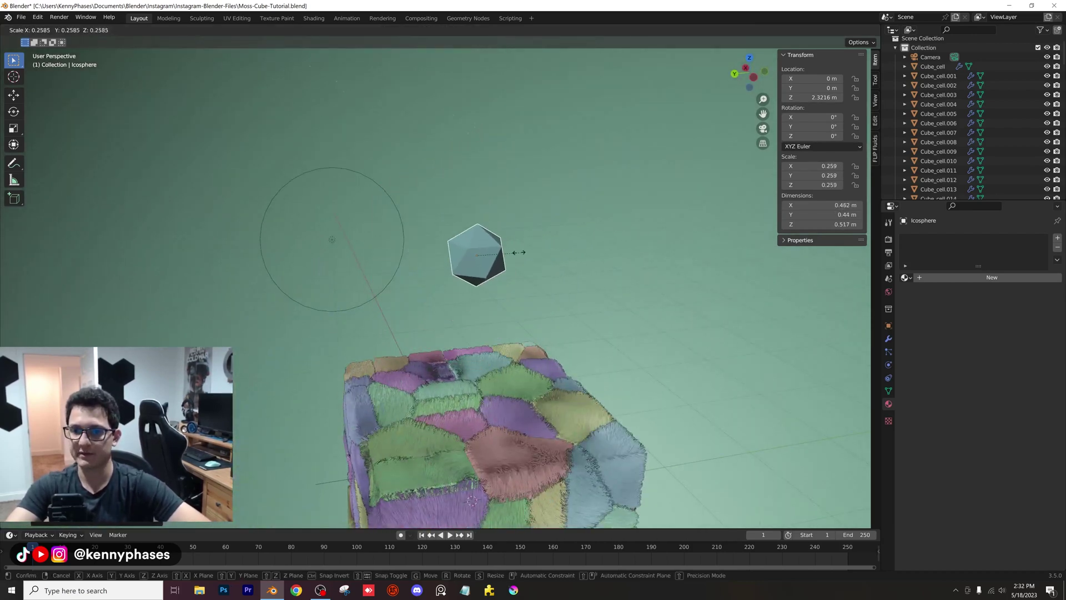
{"action": "left_click", "coordinate": [481, 258]}
Step: Move the icosphere far outside the big sphere to X -16.633, Y 0.49141, Z 1.3277
{"action": "scroll", "coordinate": [510, 299], "scroll_direction": "down", "scroll_amount": 13}
{"action": "middle_click_drag", "start_coordinate": [490, 302], "coordinate": [550, 314]}
{"action": "key", "text": "g"}
{"action": "left_click", "coordinate": [588, 318]}
{"action": "scroll", "coordinate": [588, 319], "scroll_direction": "up", "scroll_amount": 5}
{"action": "middle_click_drag", "start_coordinate": [678, 305], "coordinate": [407, 344], "text": "shift"}
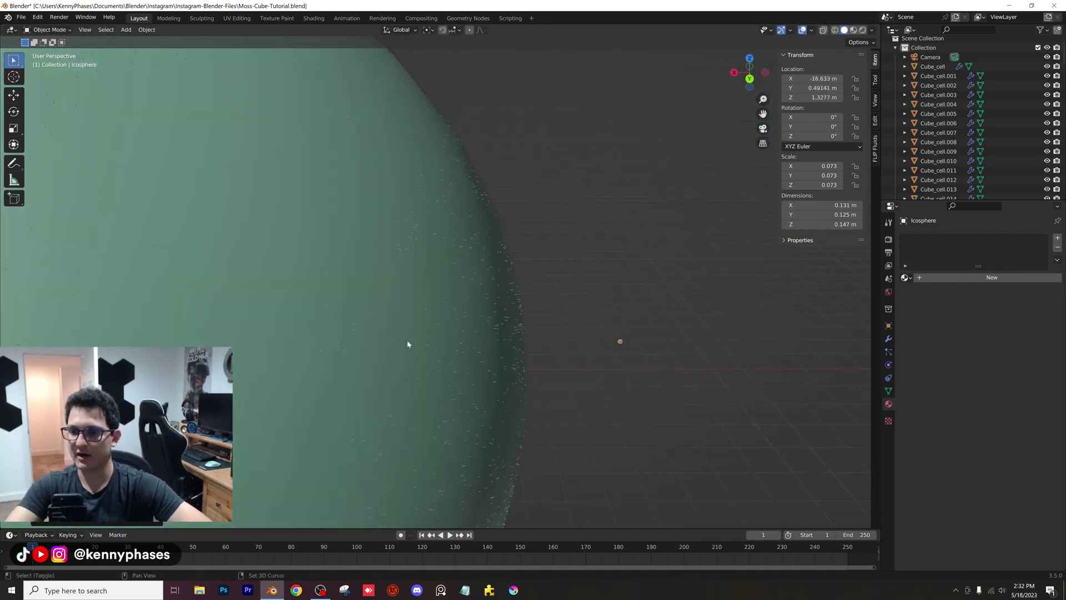
Step: Assign Material.003 to the icosphere and return to the camera view
{"action": "left_click", "coordinate": [902, 278]}
{"action": "left_click", "coordinate": [928, 317]}
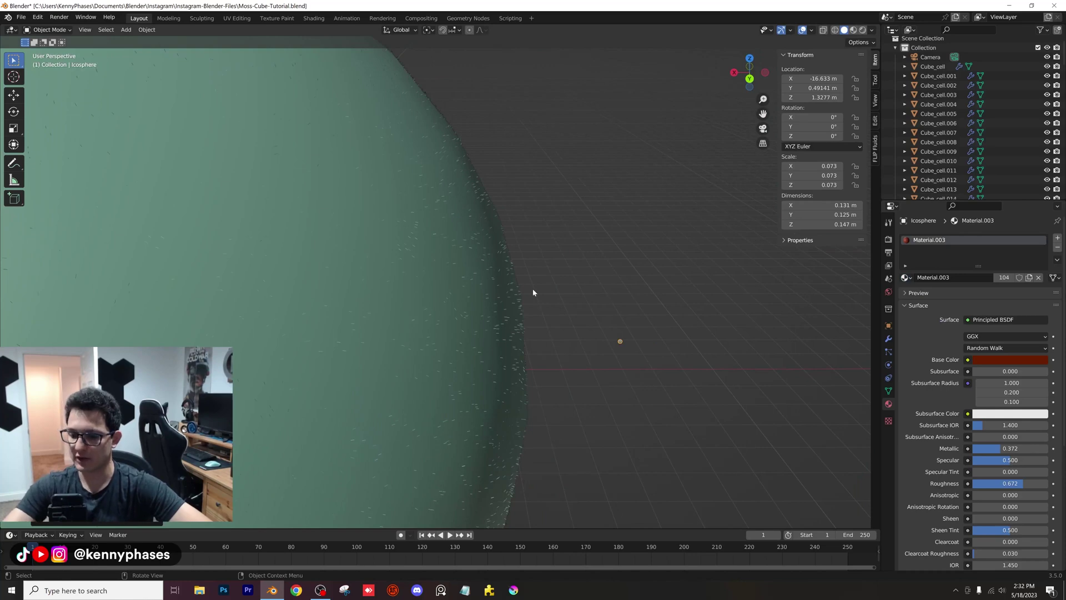
{"action": "key", "text": "KP_0"}
Step: Add a plane, scale it to 2.862, and lower it to Z -1.8991 beneath the cube
{"action": "left_click", "coordinate": [127, 30]}
{"action": "mouse_move", "coordinate": [146, 38]}
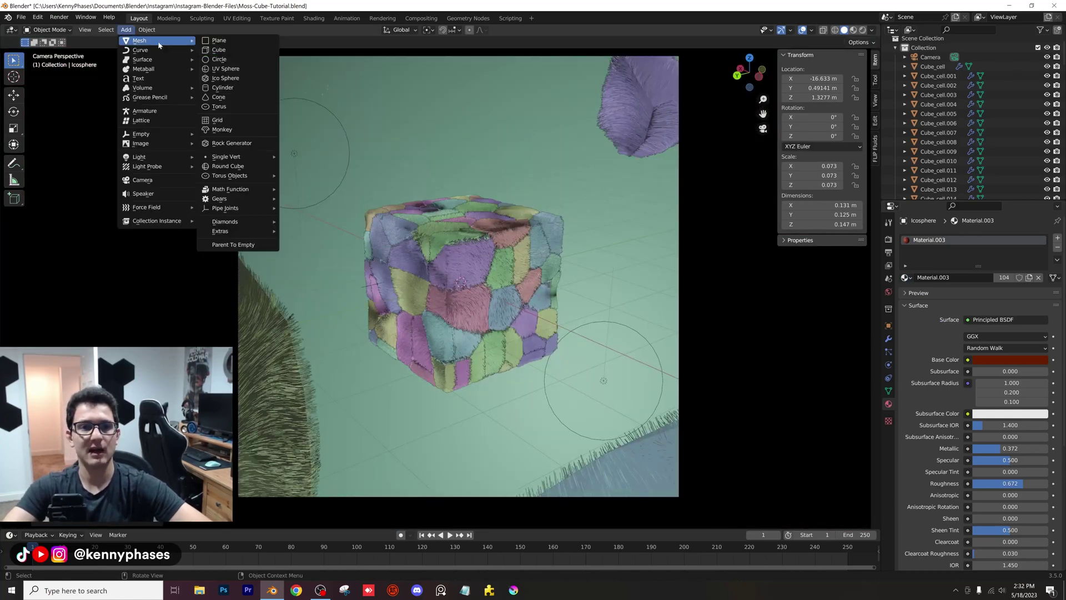
{"action": "left_click", "coordinate": [223, 40]}
{"action": "key", "text": "s"}
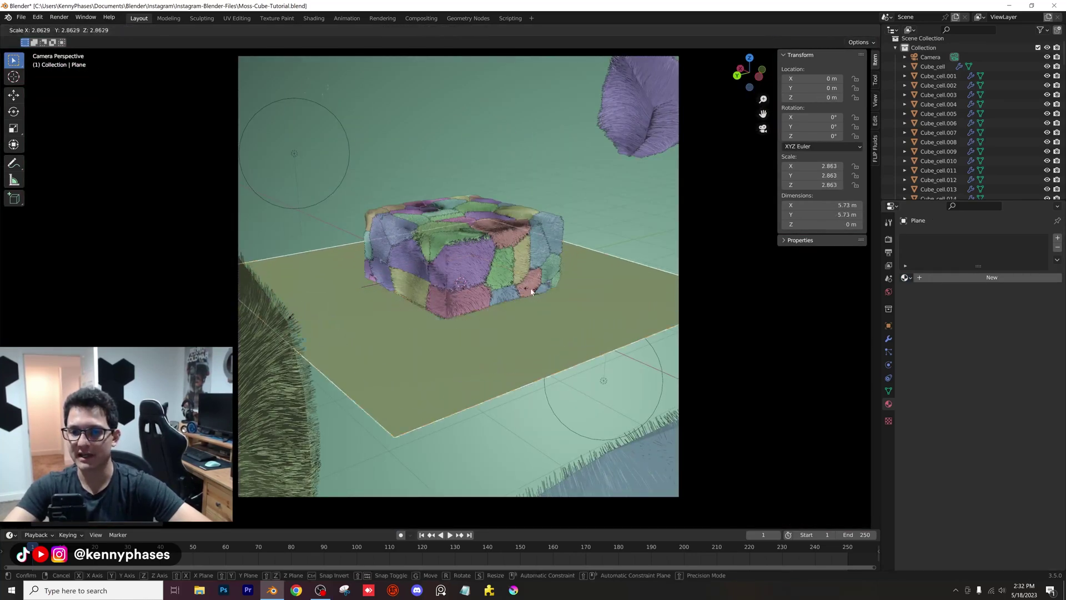
{"action": "left_click", "coordinate": [528, 289]}
{"action": "key", "text": "g"}
{"action": "key", "text": "z"}
{"action": "left_click", "coordinate": [538, 392]}
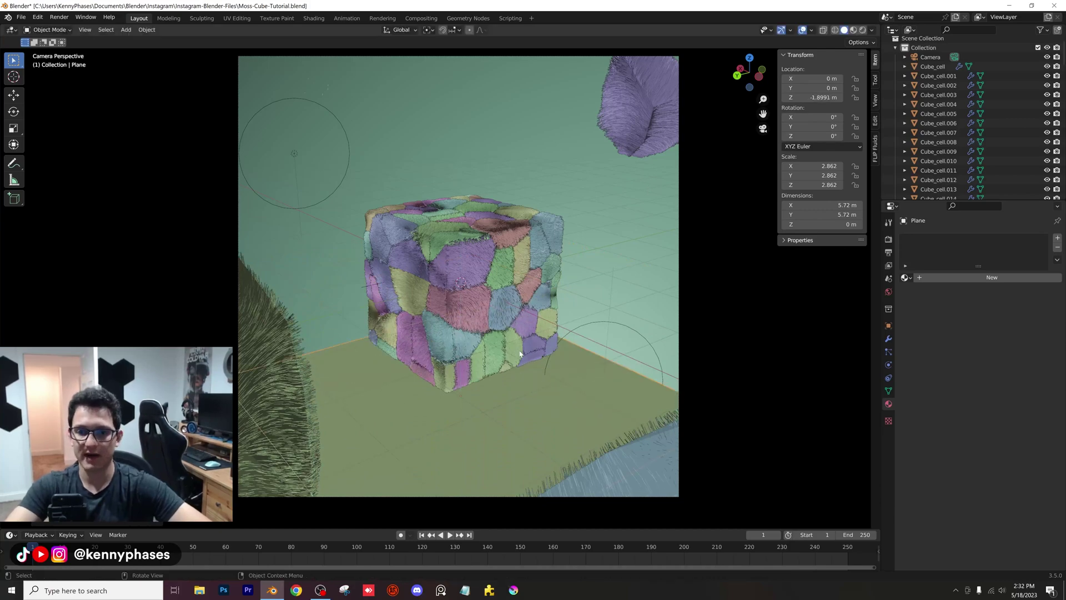
{"action": "middle_click_drag", "start_coordinate": [537, 391], "coordinate": [870, 394]}
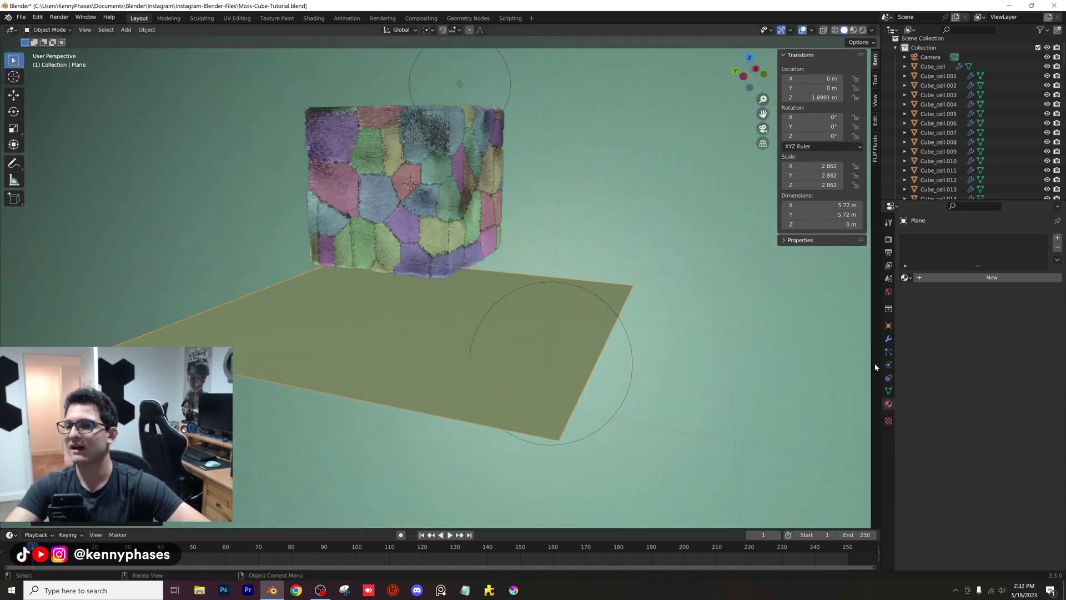
Step: Add a new particle system to the plane
{"action": "left_click", "coordinate": [888, 340]}
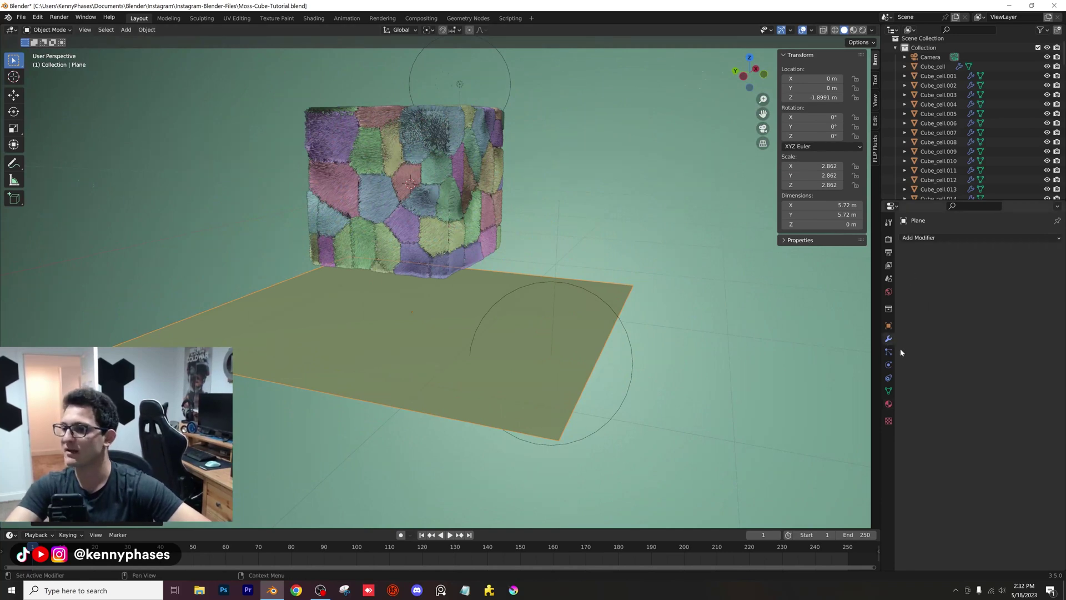
{"action": "left_click", "coordinate": [888, 352]}
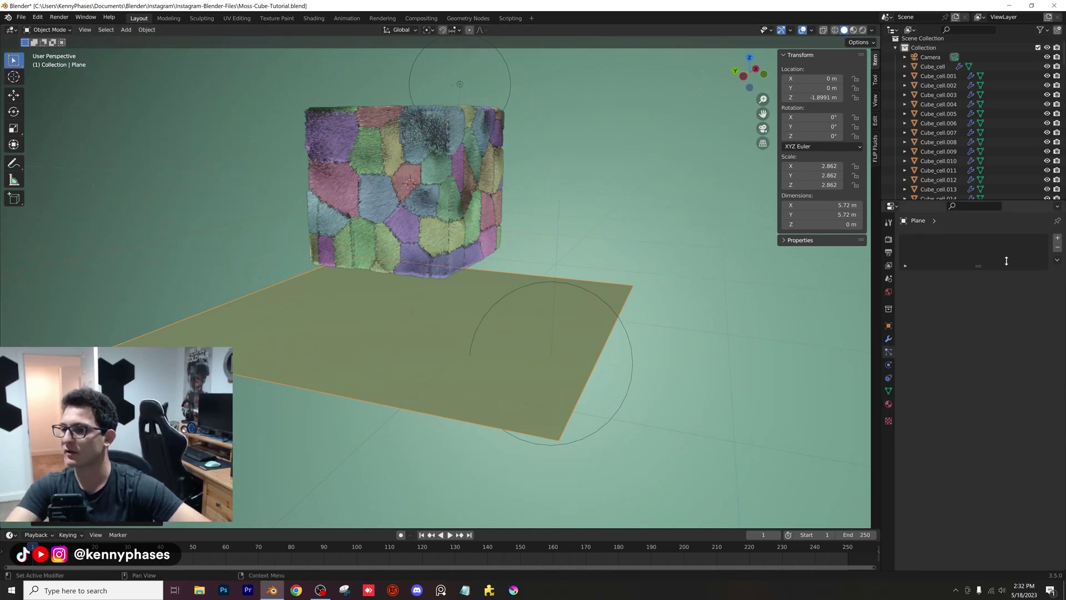
{"action": "left_click", "coordinate": [1056, 239]}
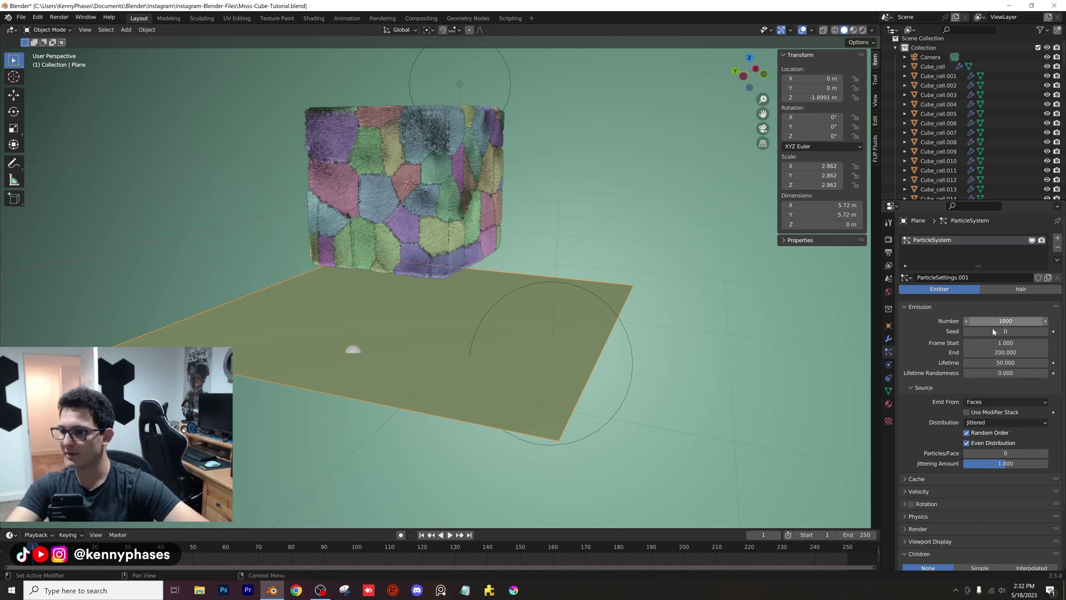
Step: Render the plane's particles as Icosphere object instances at scale 1 with randomness 1
{"action": "scroll", "coordinate": [950, 471], "scroll_direction": "down", "scroll_amount": 3}
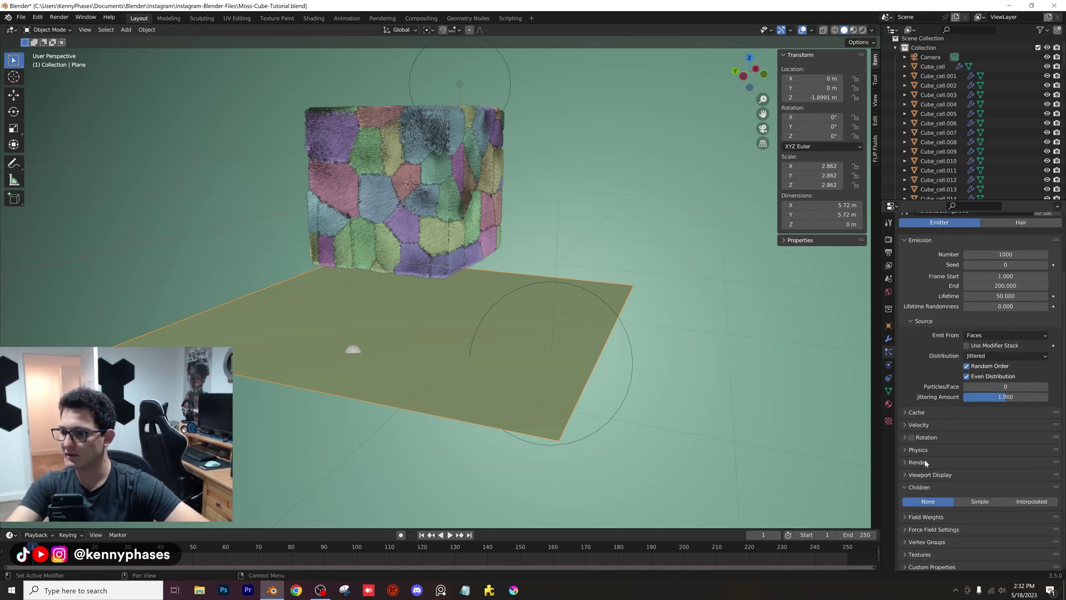
{"action": "left_click", "coordinate": [918, 462]}
{"action": "scroll", "coordinate": [1007, 468], "scroll_direction": "down", "scroll_amount": 3}
{"action": "left_click", "coordinate": [1005, 400]}
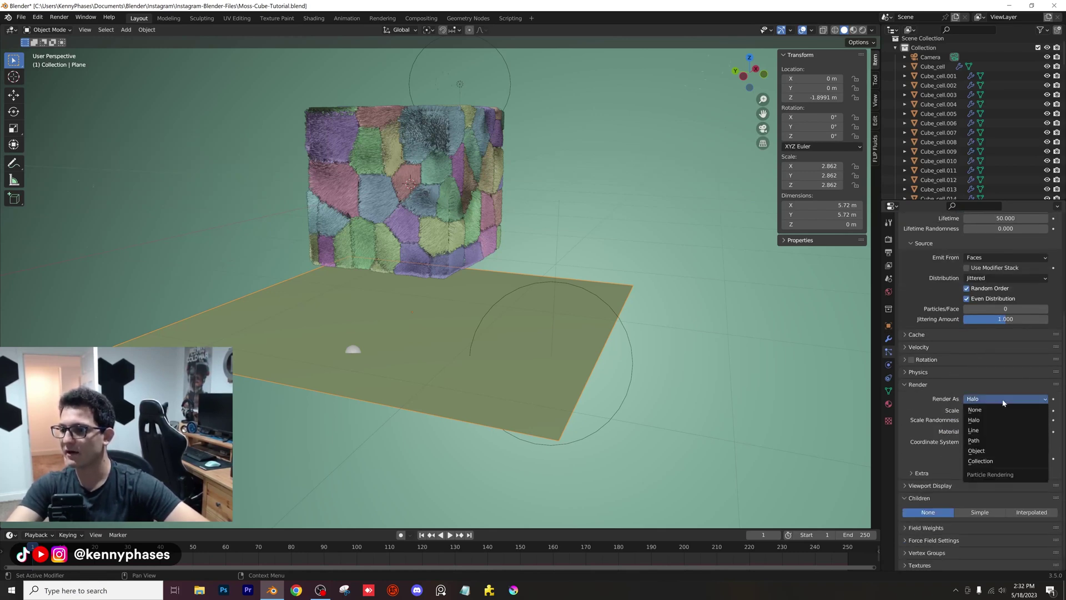
{"action": "left_click", "coordinate": [999, 451]}
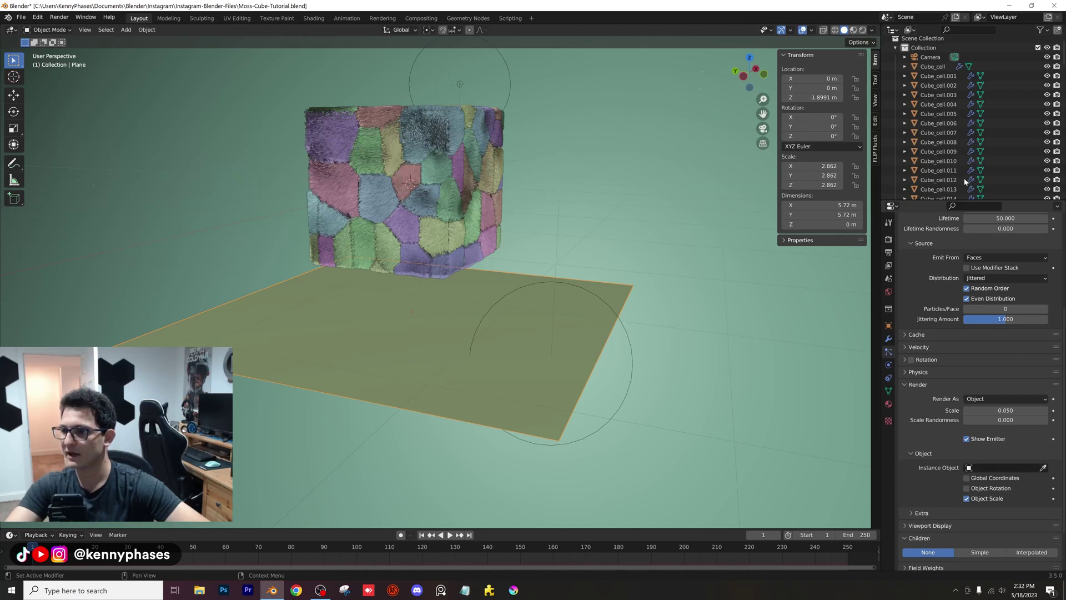
{"action": "scroll", "coordinate": [938, 152], "scroll_direction": "down", "scroll_amount": 15}
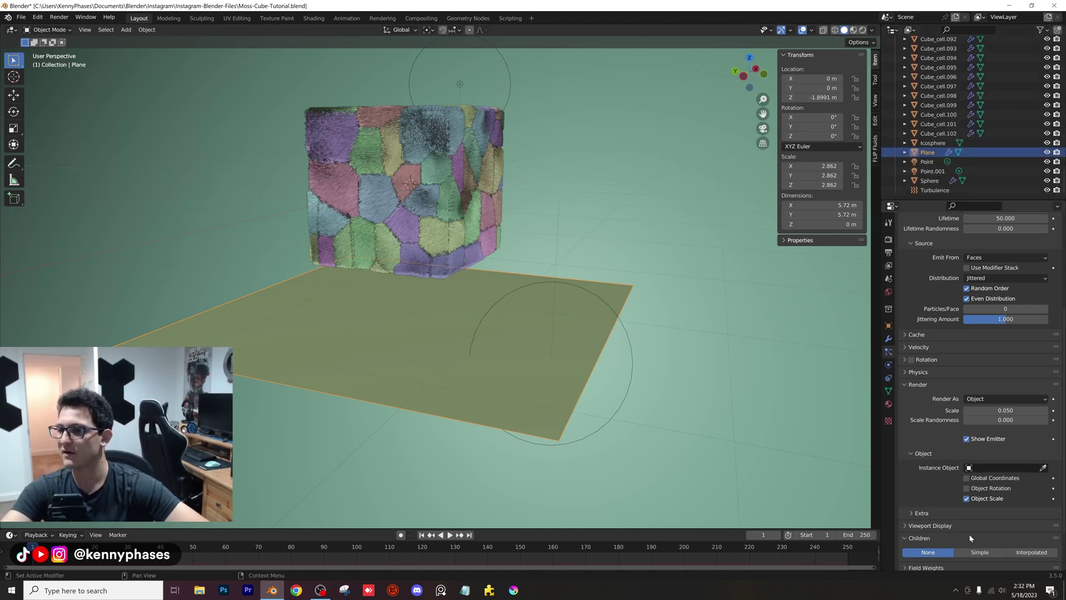
{"action": "left_click", "coordinate": [936, 142]}
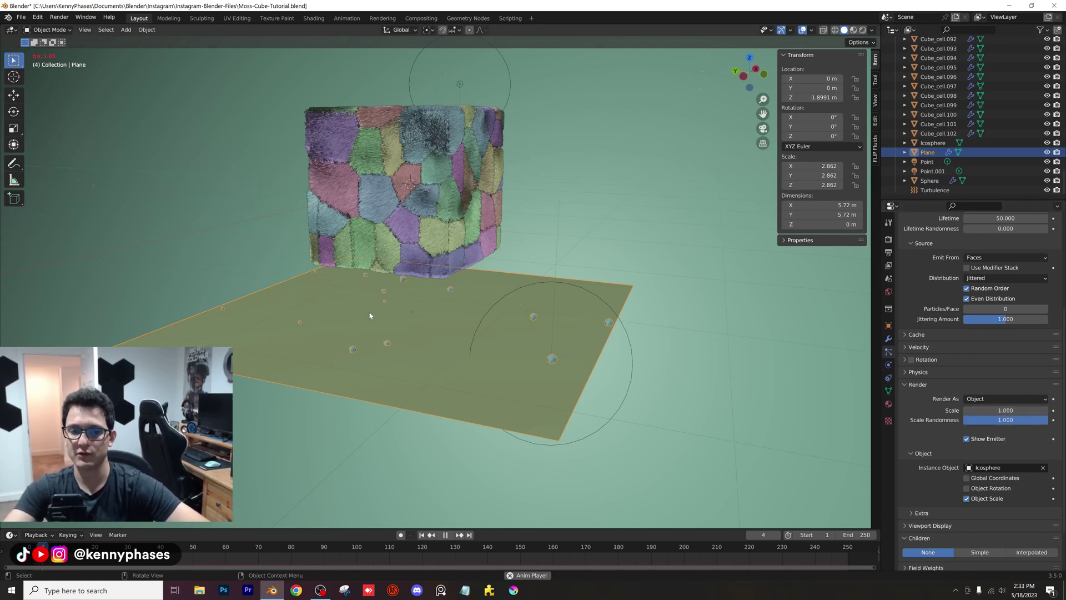
Step: Stop playback, set the scene gravity to Z 9.8 m/s², and save the file
{"action": "key", "text": "space"}
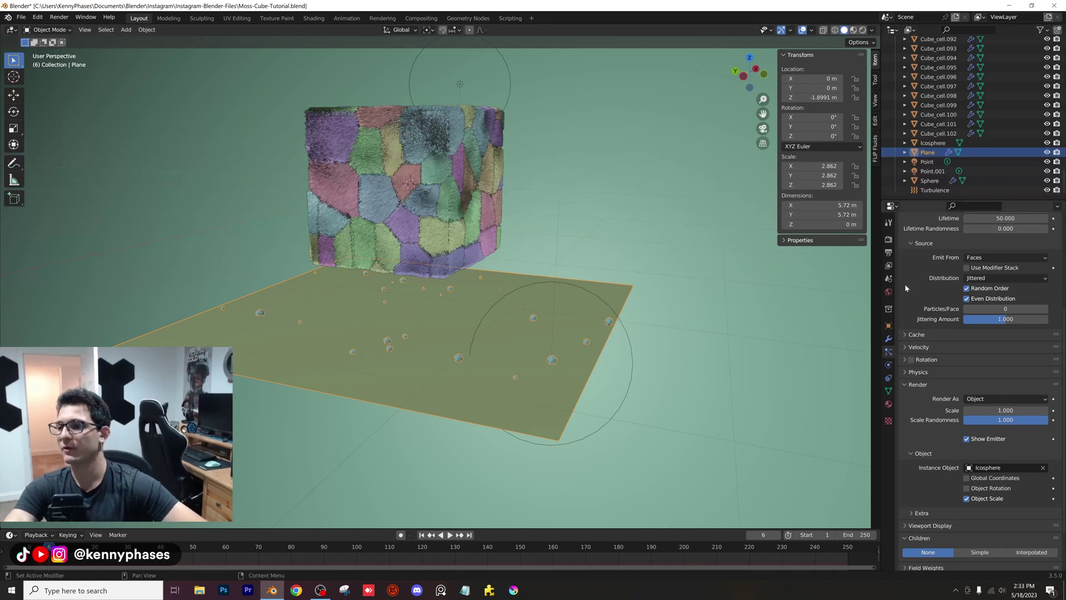
{"action": "left_click", "coordinate": [889, 278]}
{"action": "left_click", "coordinate": [926, 302]}
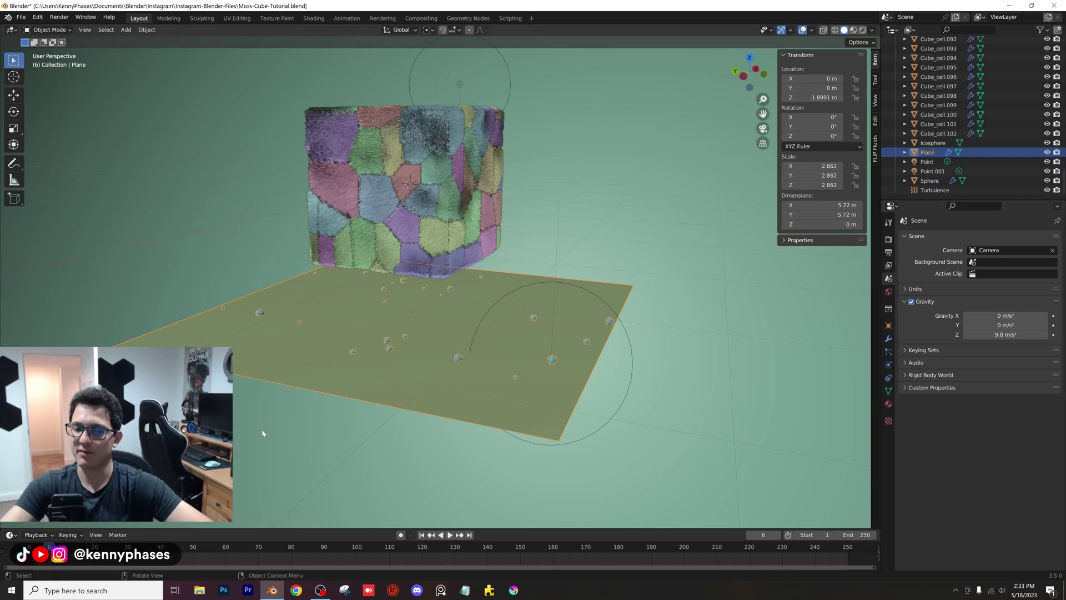
{"action": "key", "text": "ctrl+s"}
Step: Rewind to the first frame and play the particle animation up to frame 22
{"action": "key", "text": "space"}
{"action": "left_click_drag", "start_coordinate": [14, 539], "coordinate": [12, 540]}
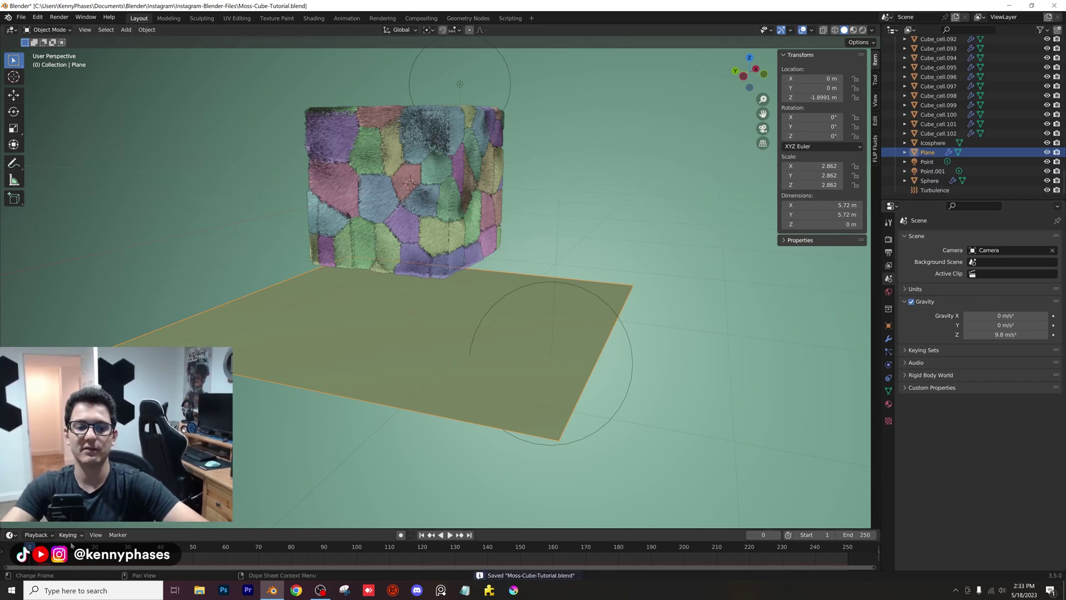
{"action": "key", "text": "space"}
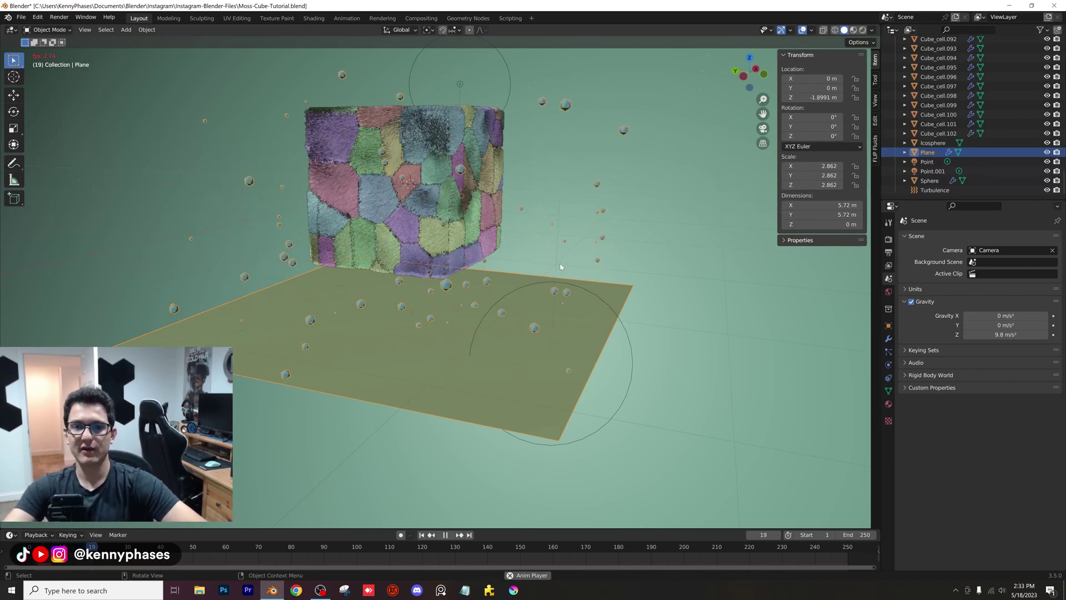
{"action": "key", "text": "space"}
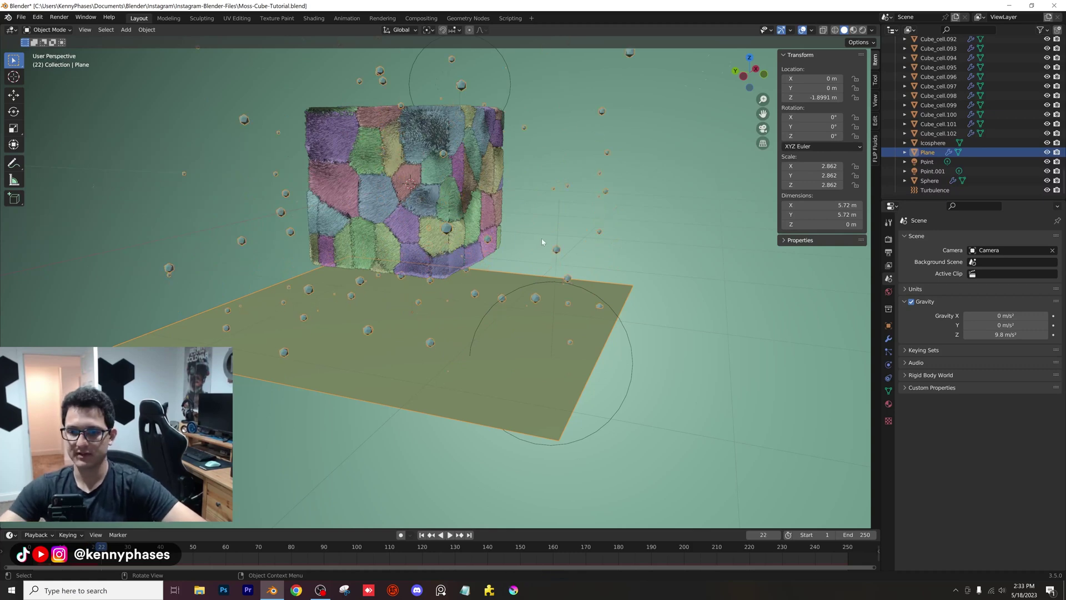
Step: Preview the camera shot in Rendered shading
{"action": "key", "text": "KP_0"}
{"action": "key", "text": "z"}
{"action": "left_click", "coordinate": [509, 181]}
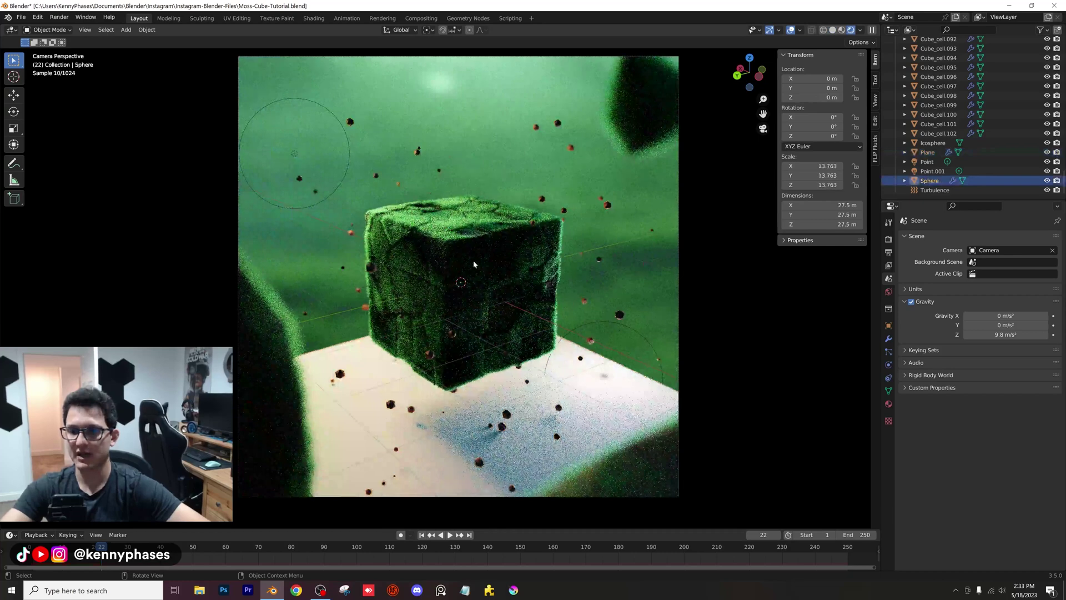
Step: Raise the plane's particle emission number to 2000
{"action": "left_click", "coordinate": [593, 393]}
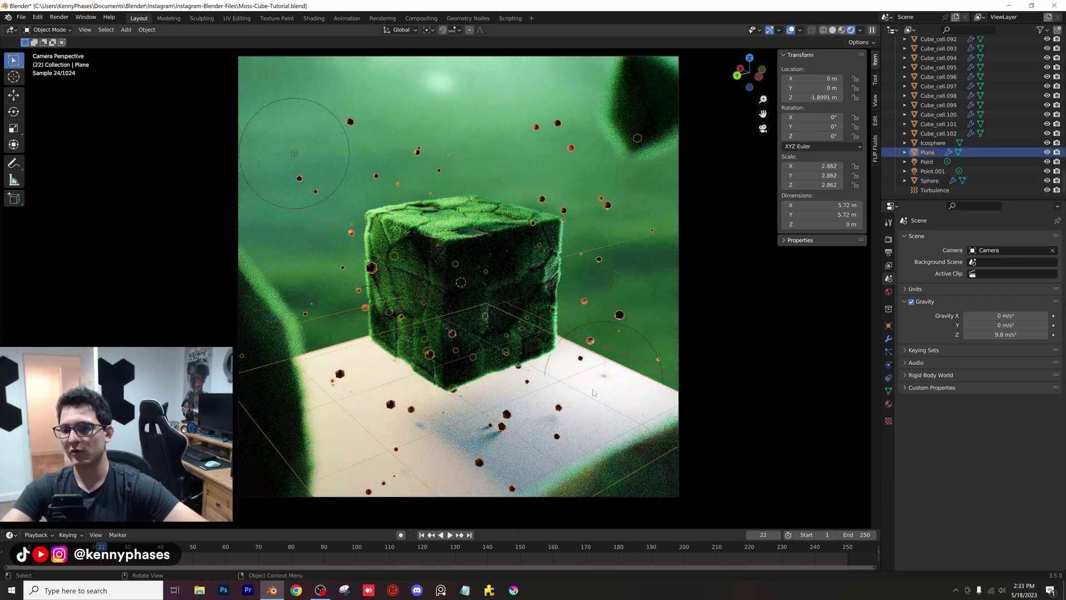
{"action": "left_click", "coordinate": [888, 352]}
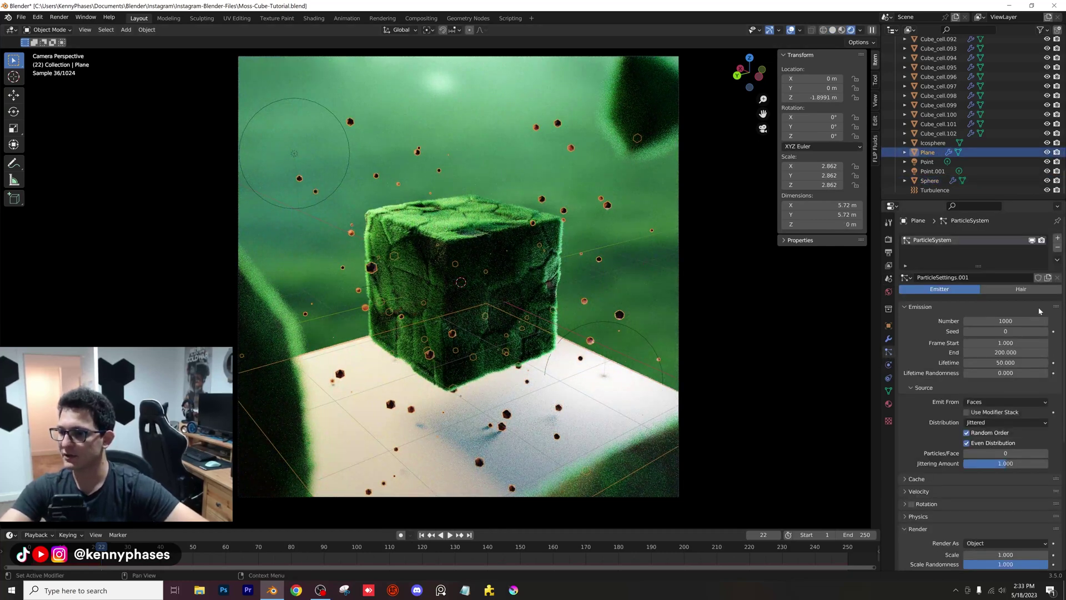
{"action": "left_click", "coordinate": [999, 321]}
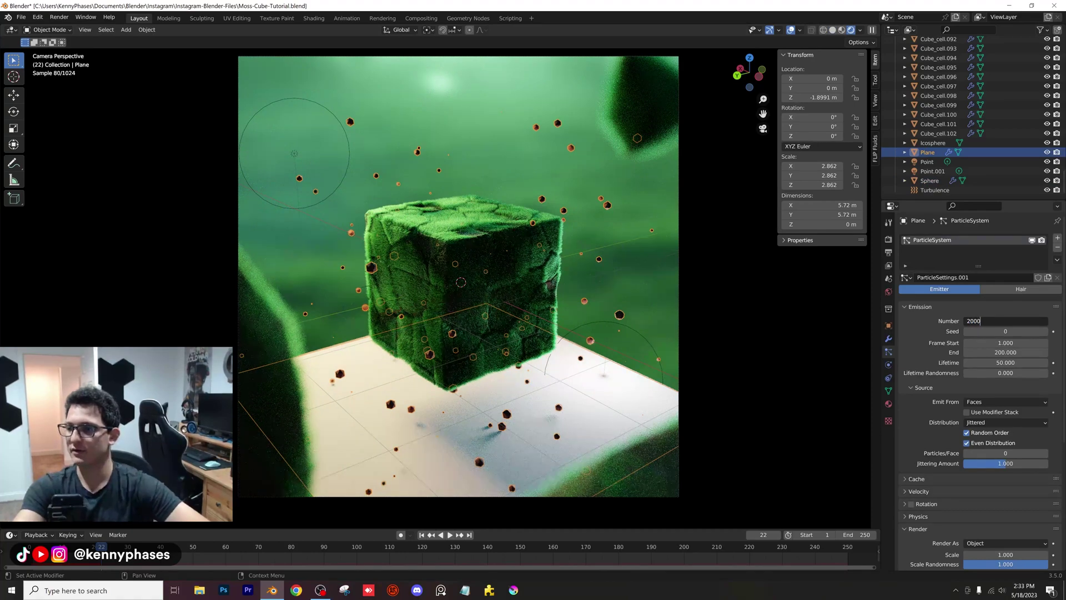
{"action": "key", "text": "Return"}
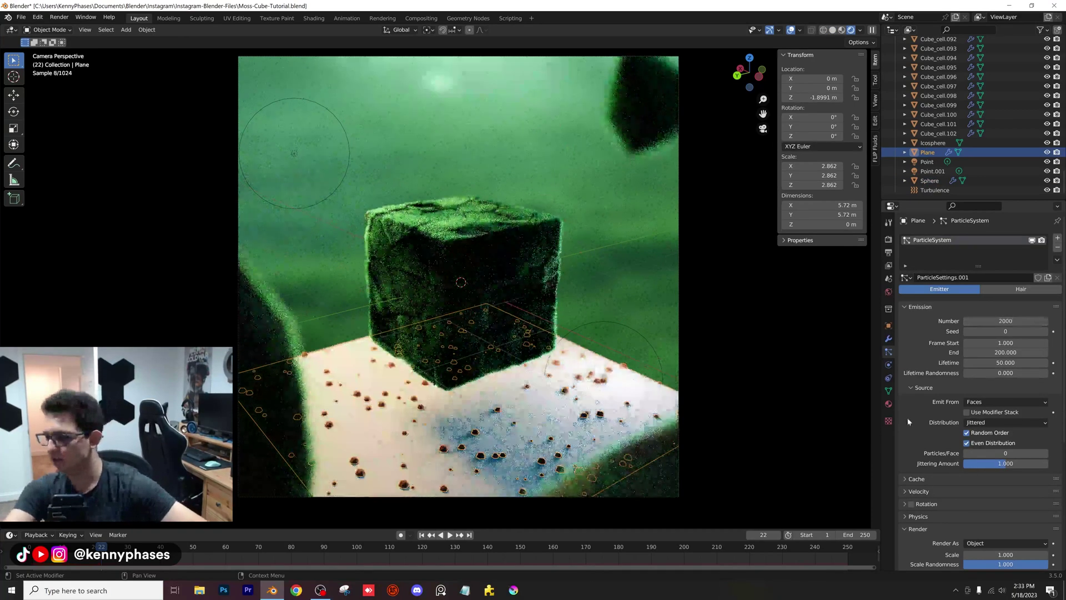
Step: Turn off Show Emitter so the plane is hidden, and save the file
{"action": "scroll", "coordinate": [947, 483], "scroll_direction": "down", "scroll_amount": 5}
{"action": "scroll", "coordinate": [921, 508], "scroll_direction": "down", "scroll_amount": 5}
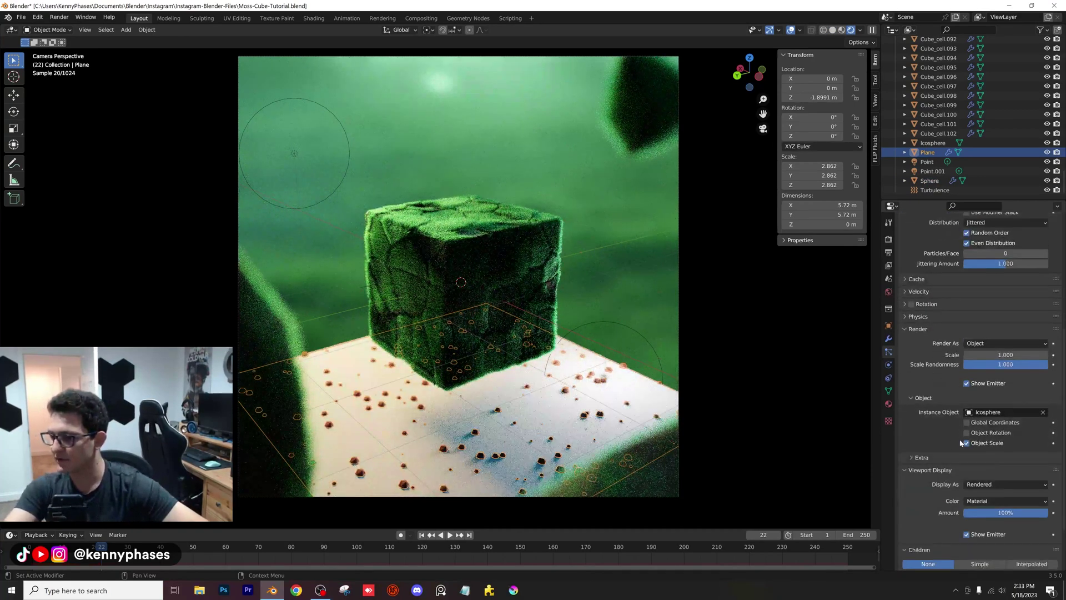
{"action": "left_click", "coordinate": [966, 479]}
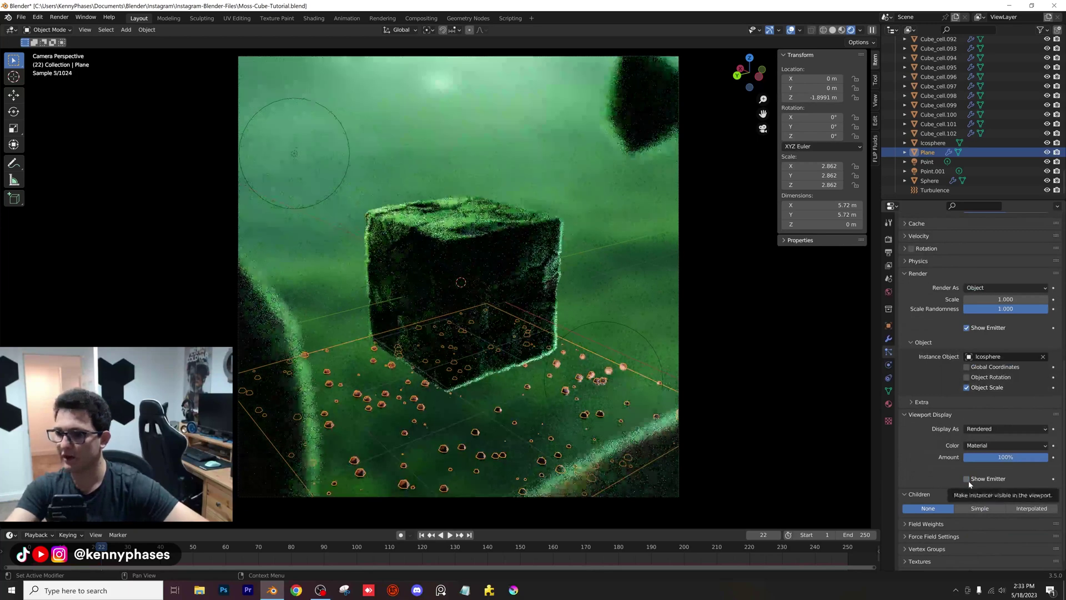
{"action": "key", "text": "ctrl+s"}
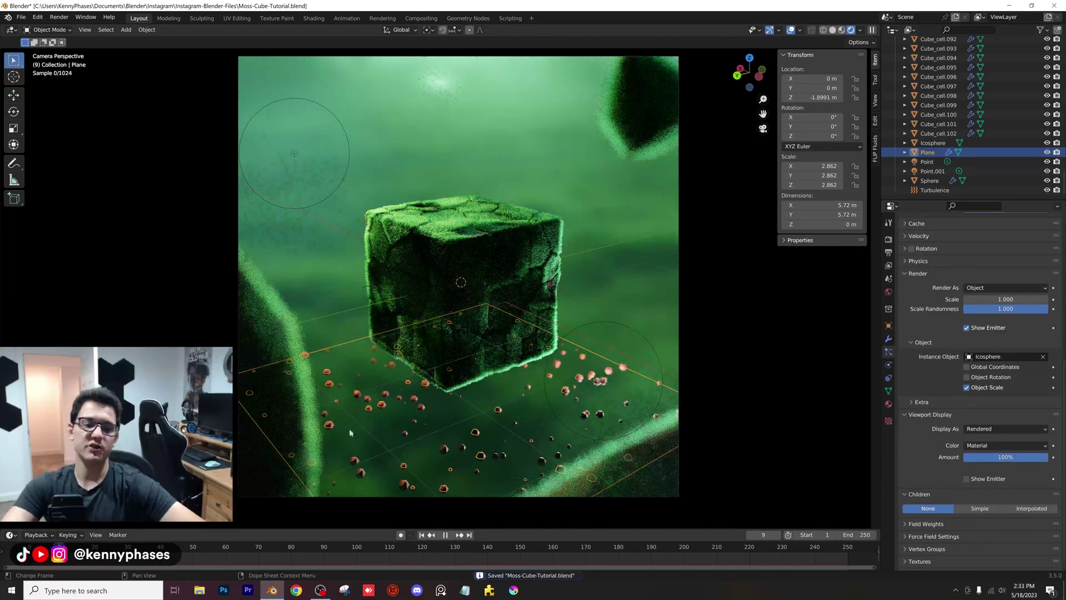
Step: Replay the particle animation from the first frame, stopping at frame 26
{"action": "key", "text": "shift+Left"}
{"action": "key", "text": "space"}
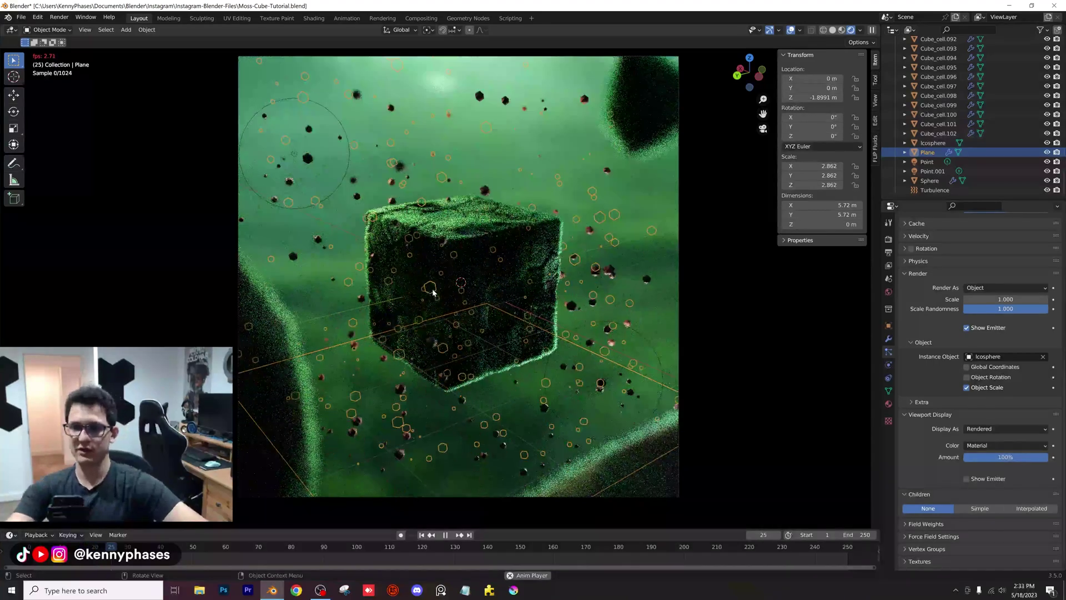
{"action": "key", "text": "space"}
Step: Set the camera's depth-of-field F-Stop to 0.2 and save the file
{"action": "left_click", "coordinate": [470, 191]}
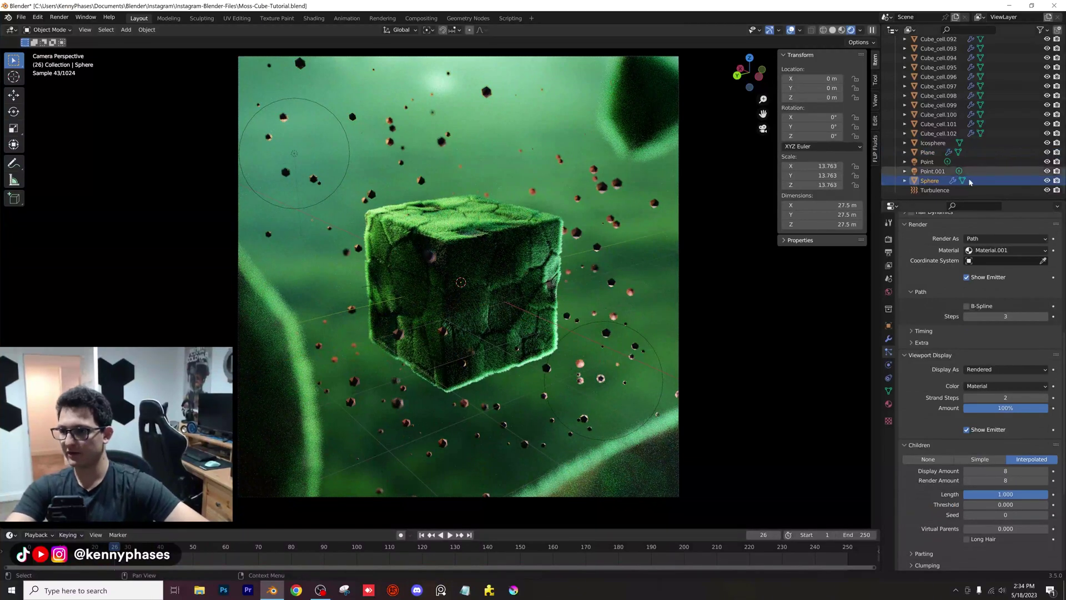
{"action": "scroll", "coordinate": [943, 139], "scroll_direction": "up", "scroll_amount": 15}
{"action": "left_click", "coordinate": [929, 60]}
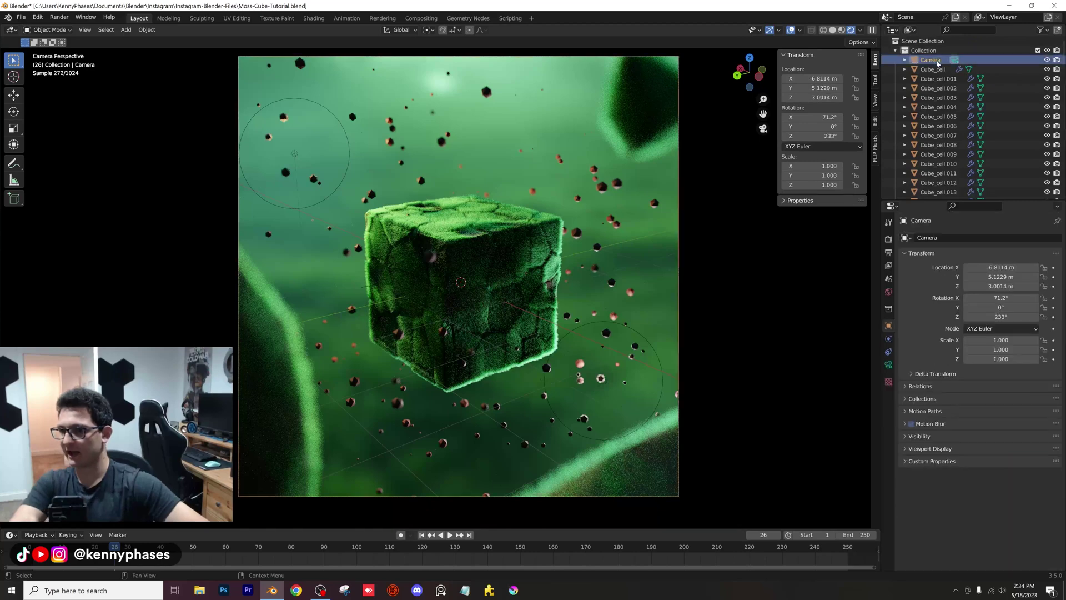
{"action": "left_click", "coordinate": [888, 365]}
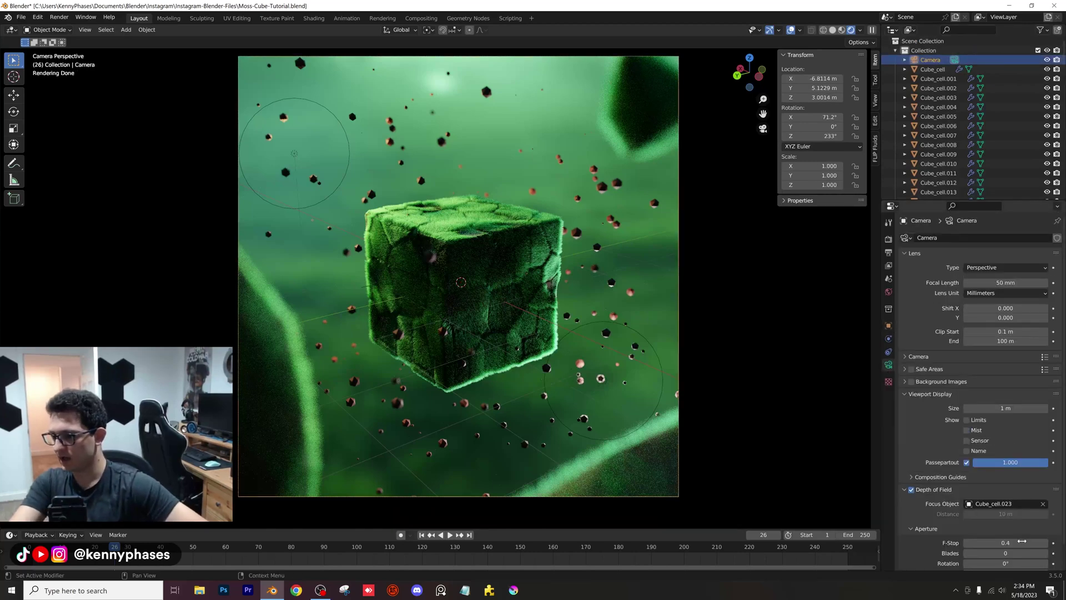
{"action": "left_click", "coordinate": [1022, 541]}
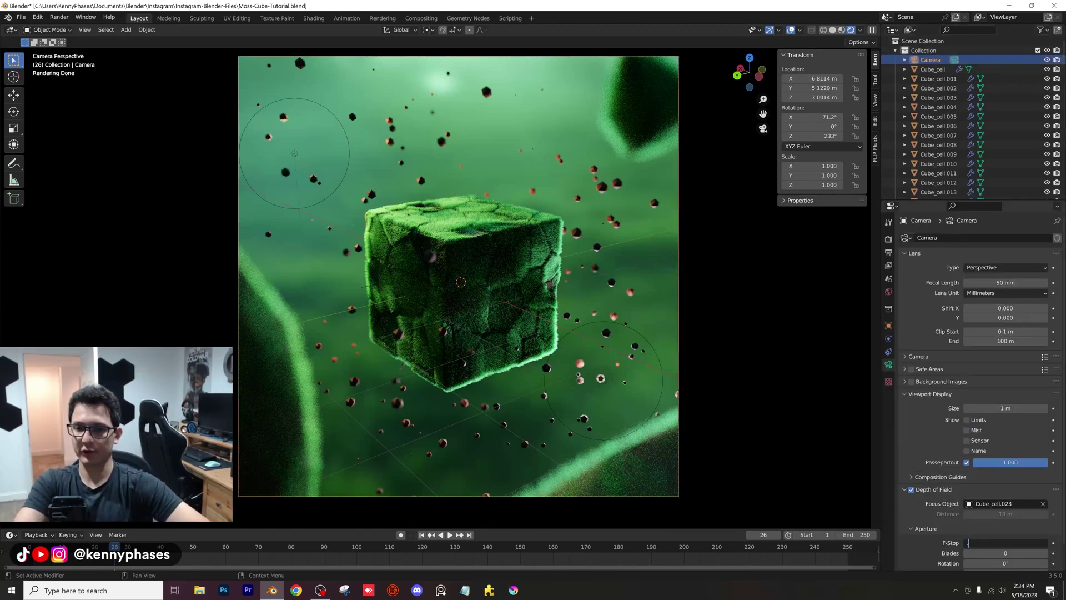
{"action": "type", "text": "0.2"}
{"action": "key", "text": "Return"}
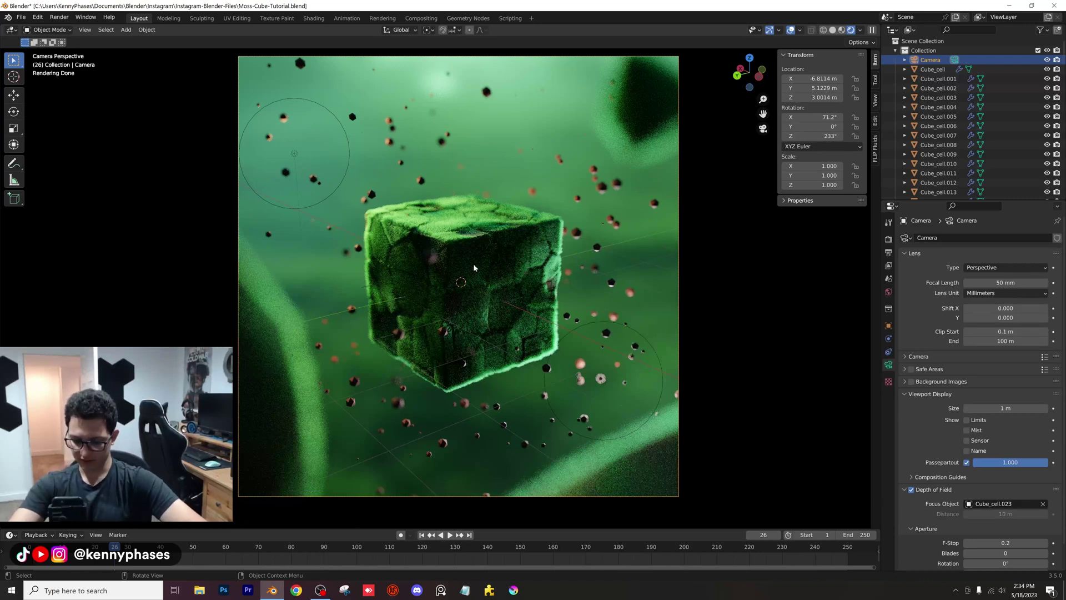
{"action": "key", "text": "ctrl+s"}
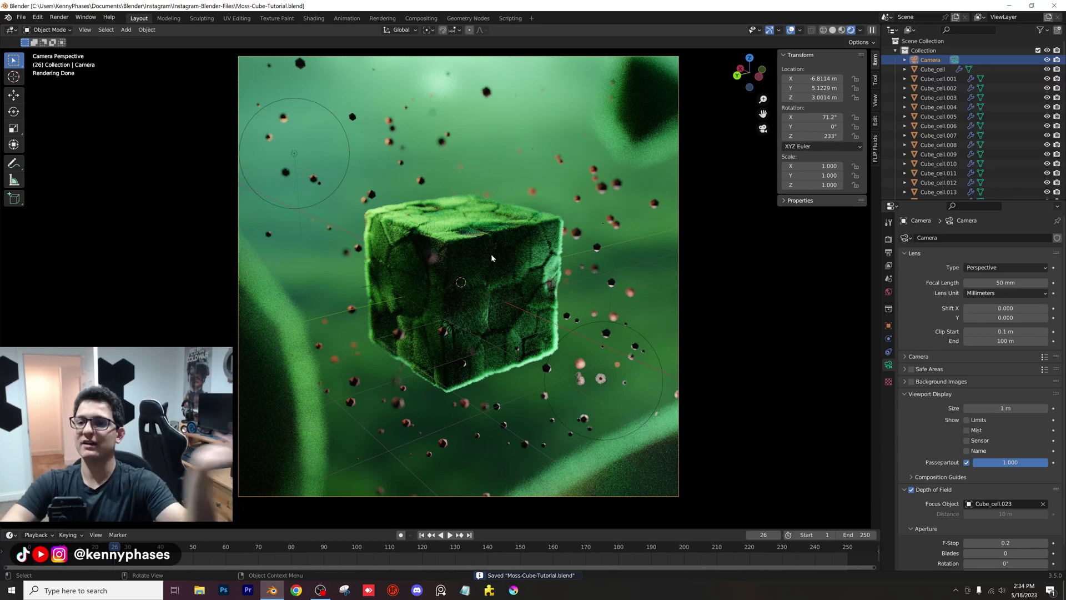
Step: Set the moss hair length on the selected cube piece to 0.1 m and save
{"action": "scroll", "coordinate": [491, 257], "scroll_direction": "up", "scroll_amount": 5}
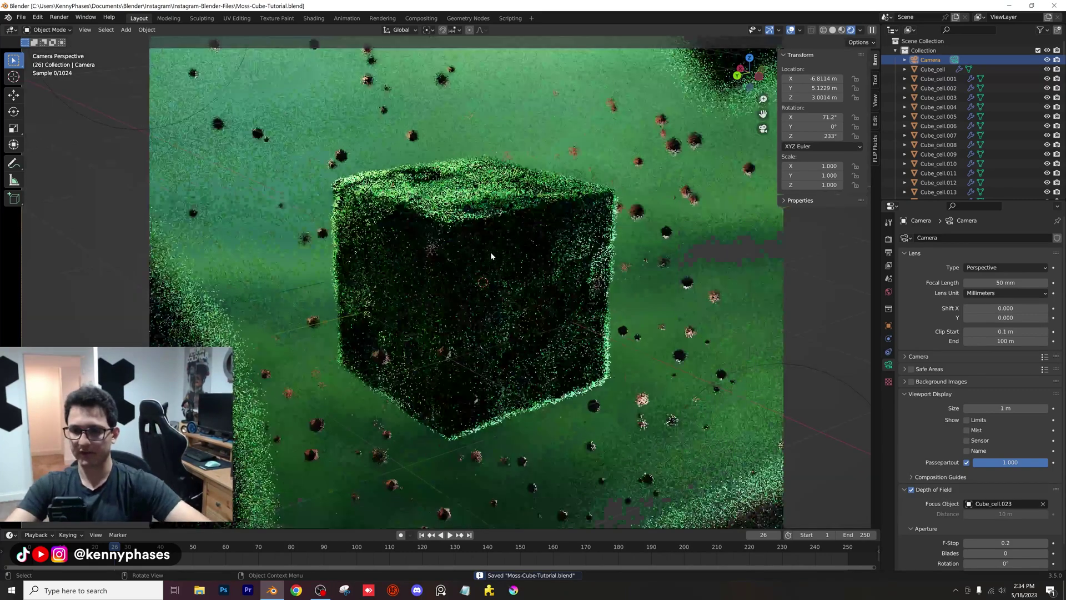
{"action": "left_click", "coordinate": [470, 201]}
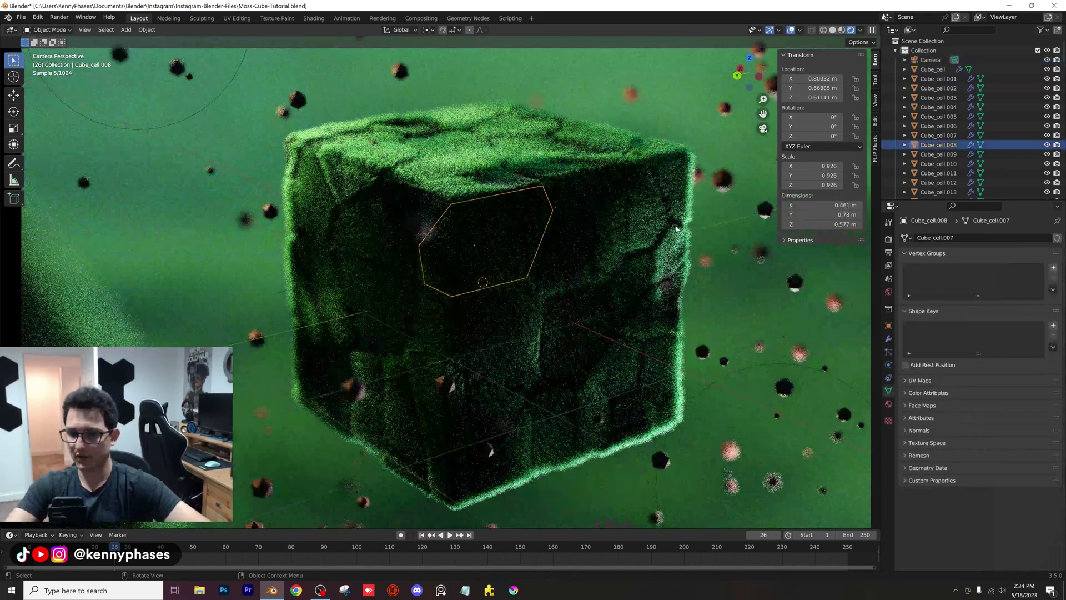
{"action": "left_click", "coordinate": [889, 351]}
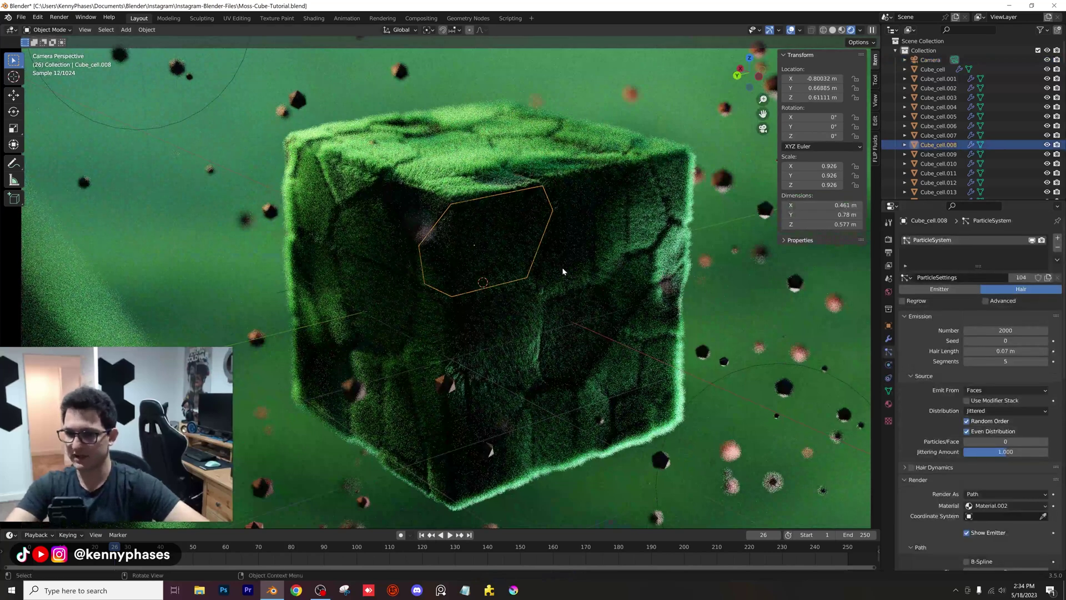
{"action": "left_click", "coordinate": [1019, 351]}
{"action": "type", "text": "0.1"}
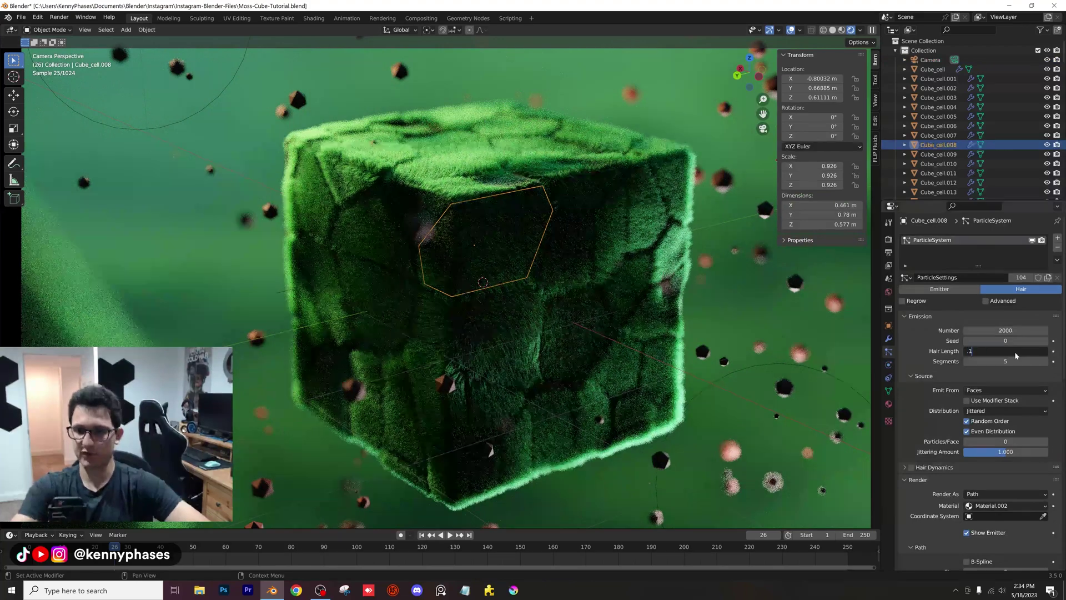
{"action": "key", "text": "Return"}
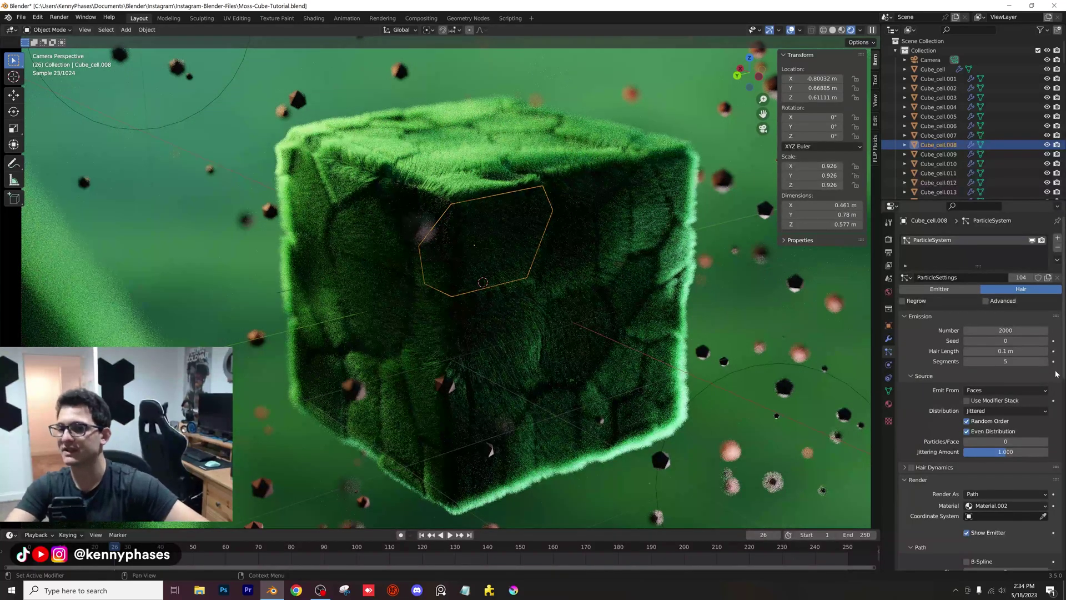
{"action": "key", "text": "ctrl+s"}
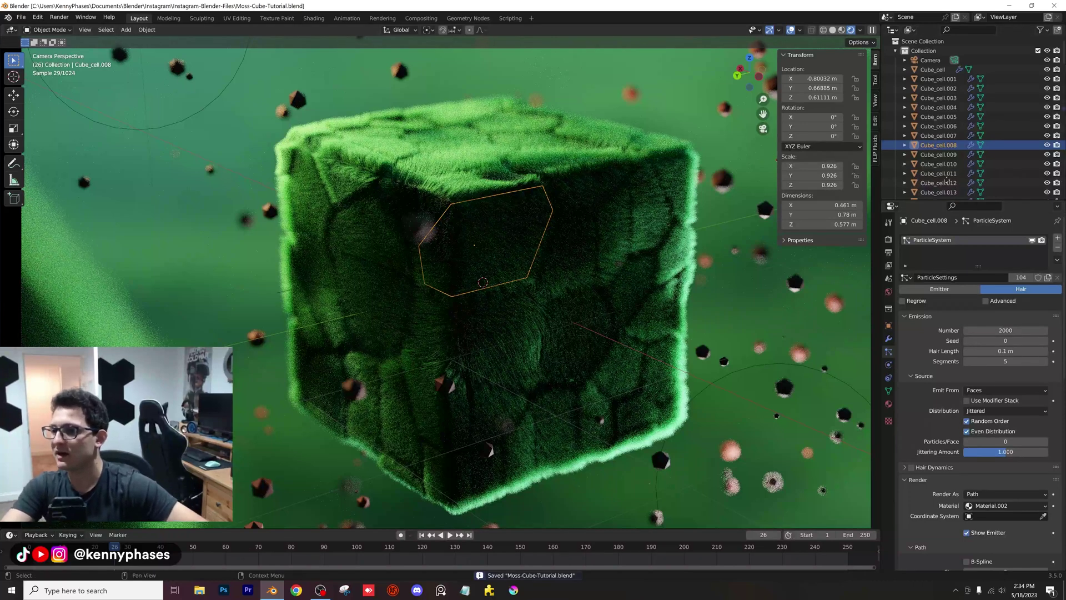
Step: Select the Turbulence force field in the Outliner
{"action": "scroll", "coordinate": [936, 142], "scroll_direction": "down", "scroll_amount": 20}
{"action": "scroll", "coordinate": [936, 142], "scroll_direction": "down", "scroll_amount": 3}
{"action": "left_click", "coordinate": [935, 191]}
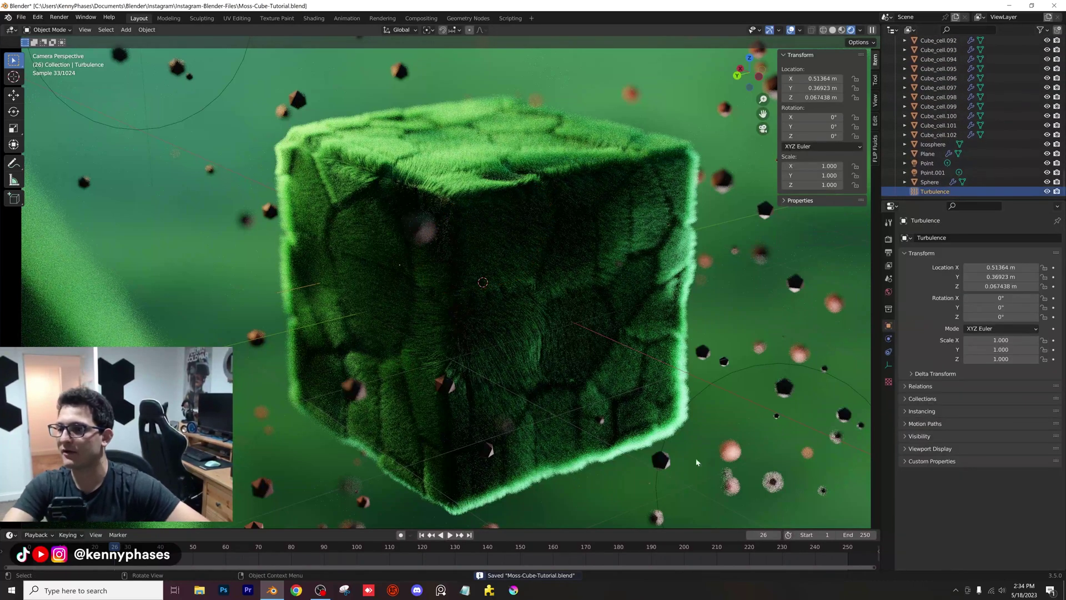
Step: Set the Turbulence force field strength to 0.3
{"action": "left_click", "coordinate": [888, 338]}
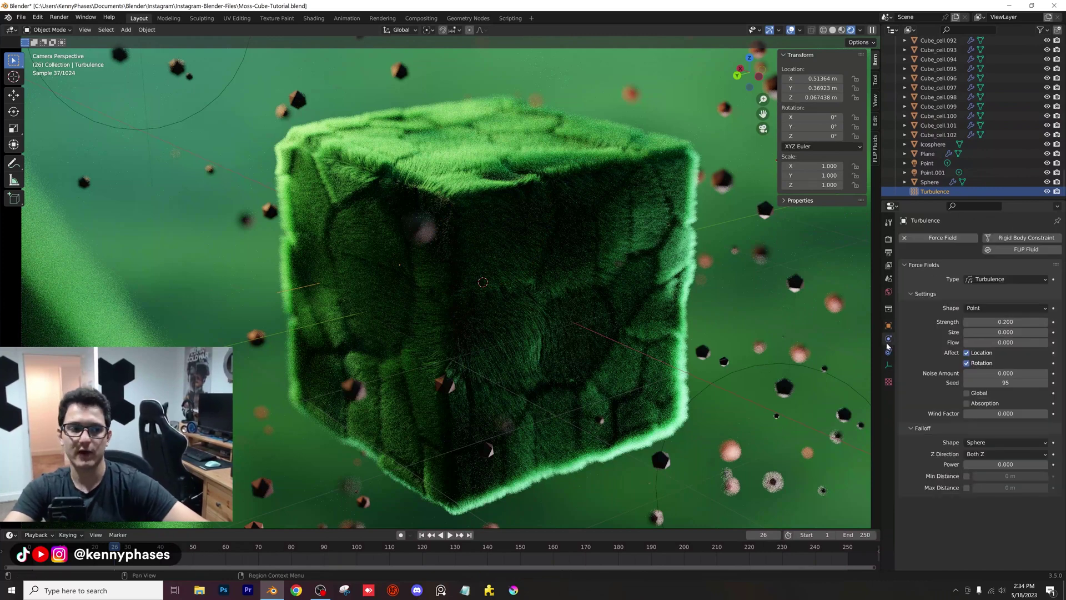
{"action": "left_click", "coordinate": [1019, 321]}
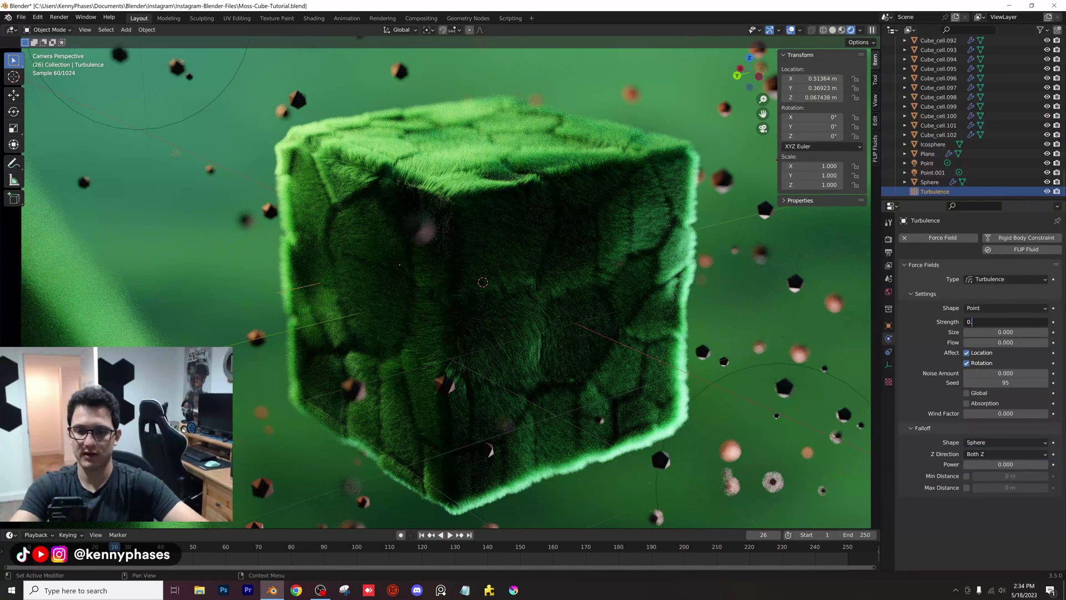
{"action": "key", "text": "Return"}
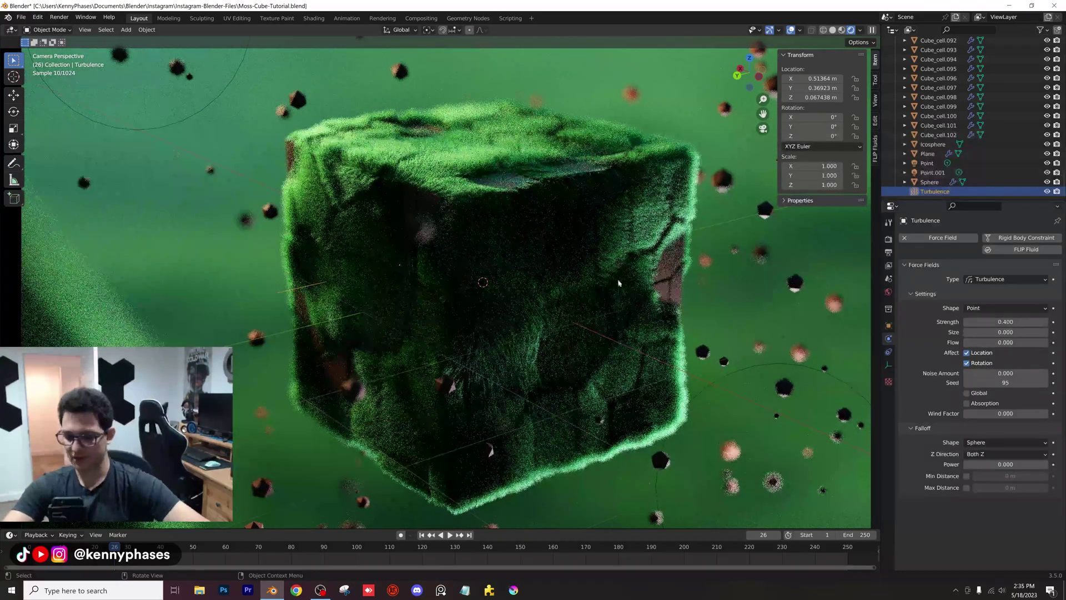
{"action": "double_click", "coordinate": [1005, 321]}
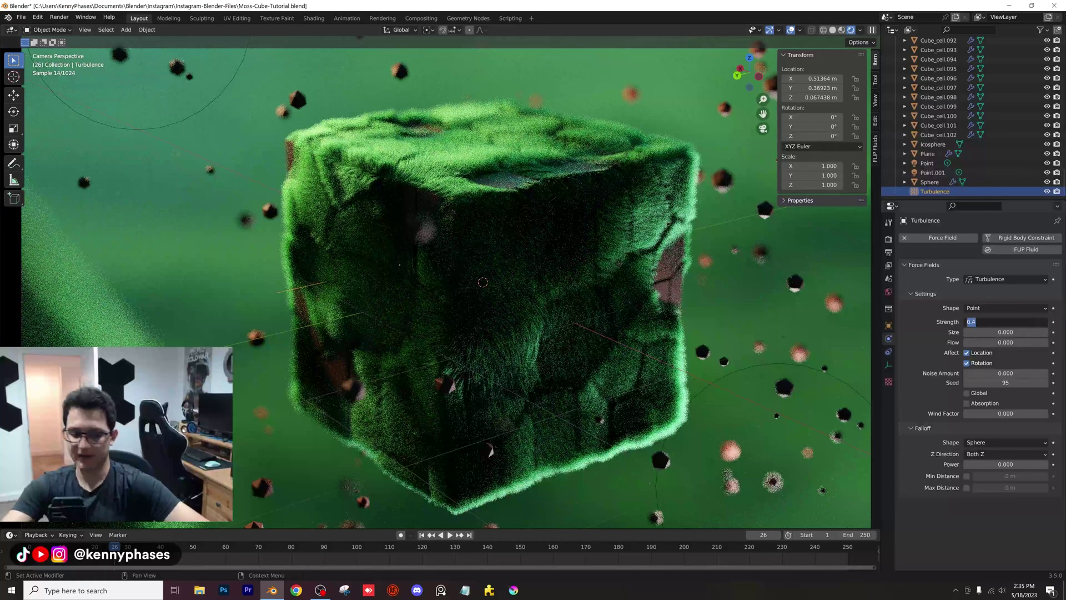
{"action": "type", "text": ".3"}
{"action": "key", "text": "Return"}
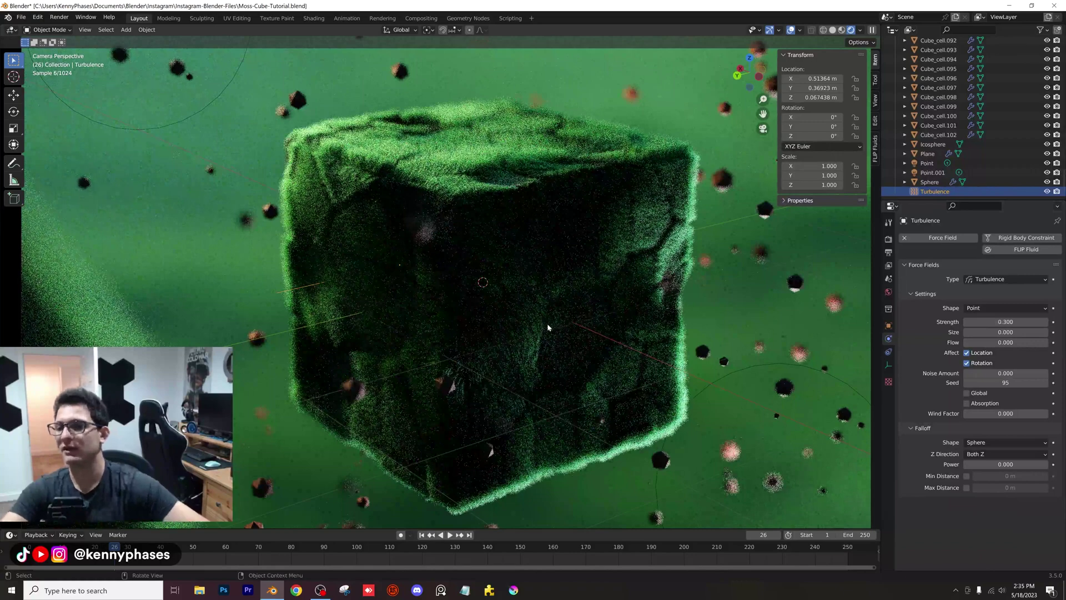
Step: Move the Cube_cell.102 and Cube_cell.100 rocks to new spots, then select Cube_cell.101
{"action": "scroll", "coordinate": [546, 325], "scroll_direction": "down", "scroll_amount": 4}
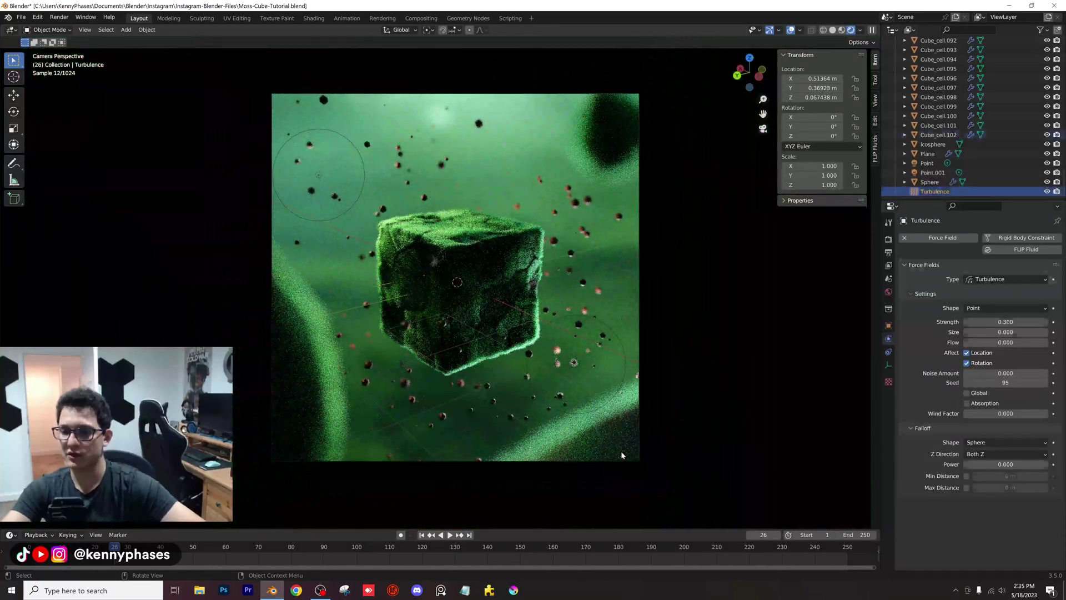
{"action": "left_click", "coordinate": [620, 451]}
{"action": "key", "text": "g"}
{"action": "left_click", "coordinate": [604, 416]}
{"action": "left_click", "coordinate": [311, 383]}
{"action": "key", "text": "g"}
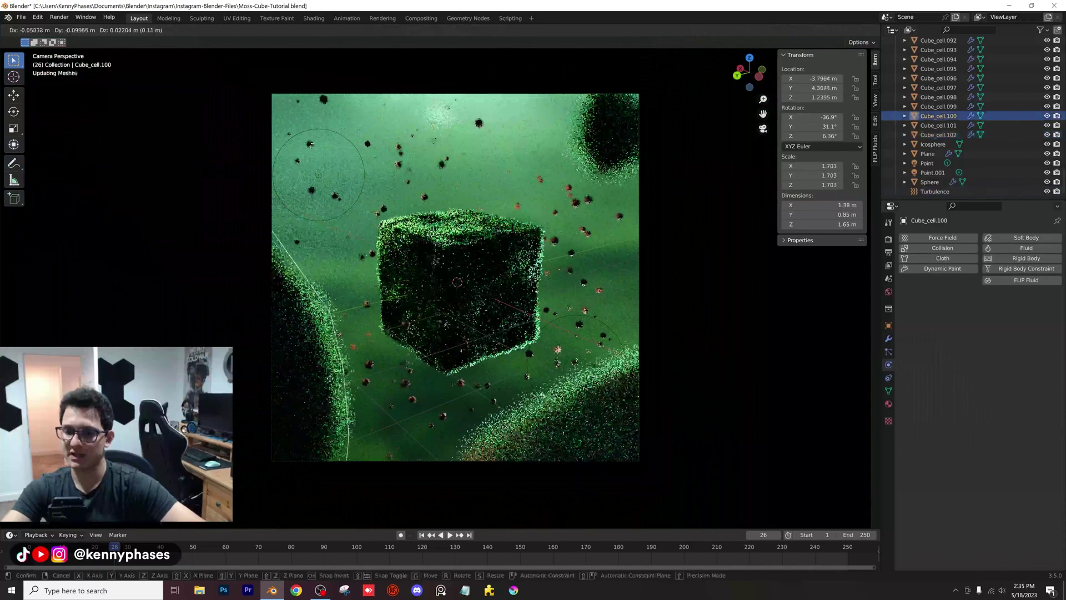
{"action": "left_click", "coordinate": [327, 373]}
{"action": "left_click", "coordinate": [586, 139]}
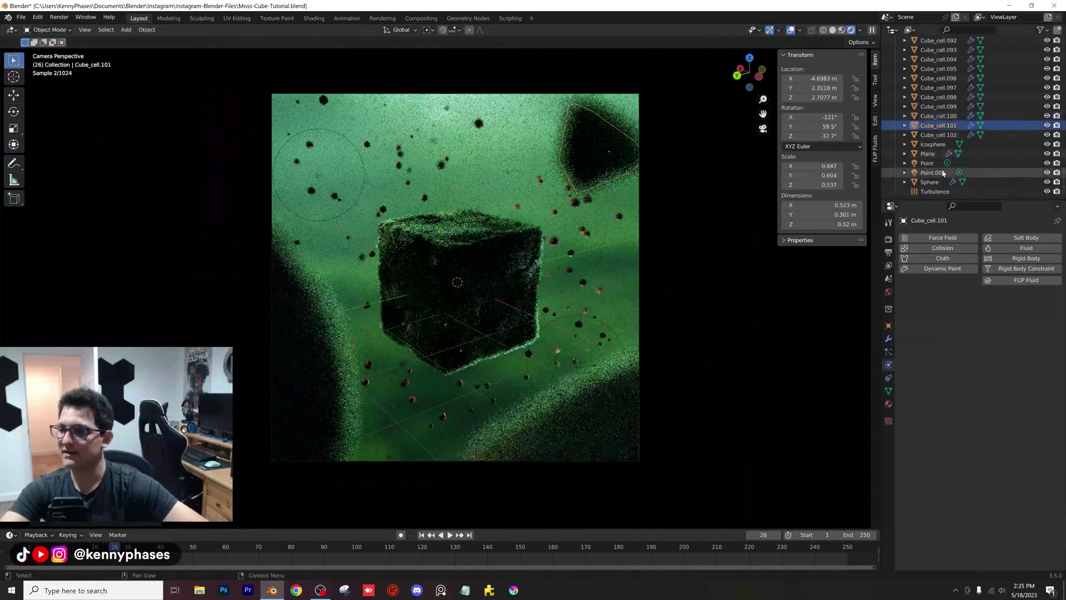
Step: Set the camera's focal length to about 67.6 mm and save the file
{"action": "scroll", "coordinate": [902, 78], "scroll_direction": "up", "scroll_amount": 15}
{"action": "scroll", "coordinate": [902, 79], "scroll_direction": "up", "scroll_amount": 15}
{"action": "left_click", "coordinate": [929, 54]}
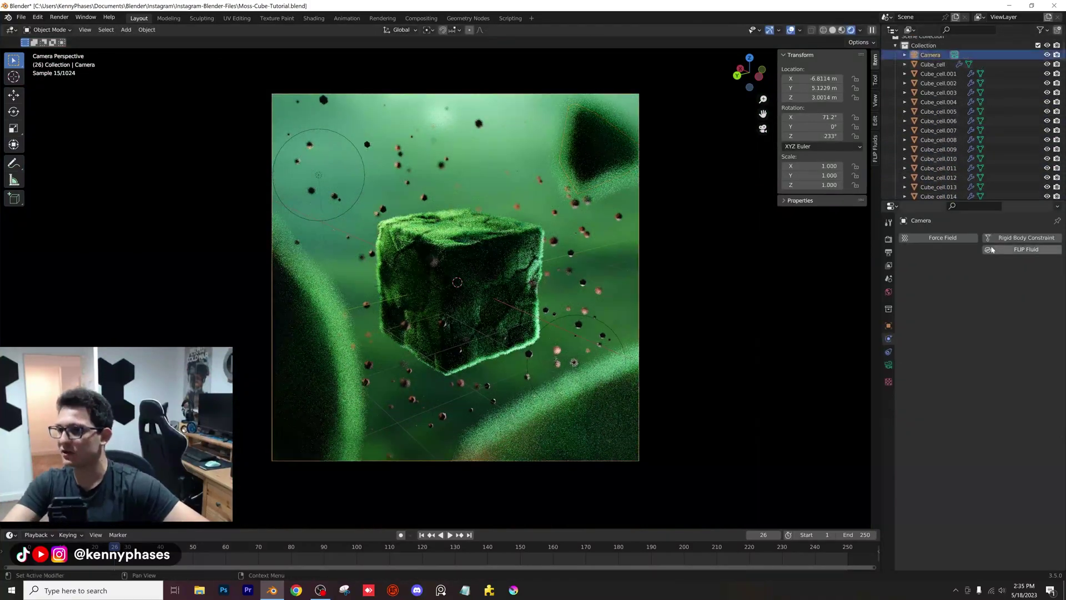
{"action": "left_click", "coordinate": [888, 365]}
{"action": "double_click", "coordinate": [1005, 282]}
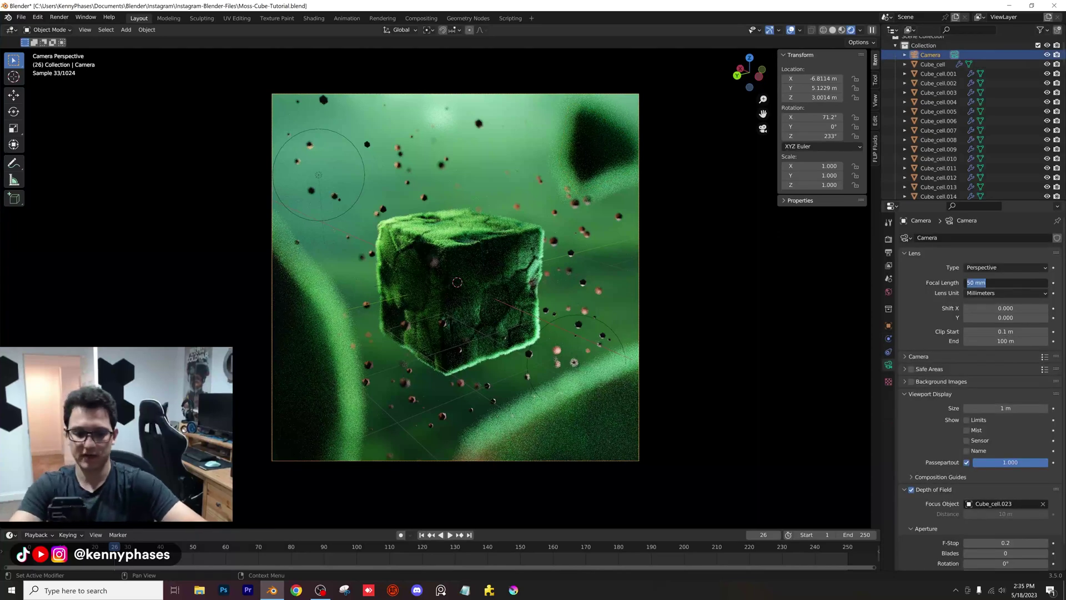
{"action": "type", "text": "82.8"}
{"action": "key", "text": "Return"}
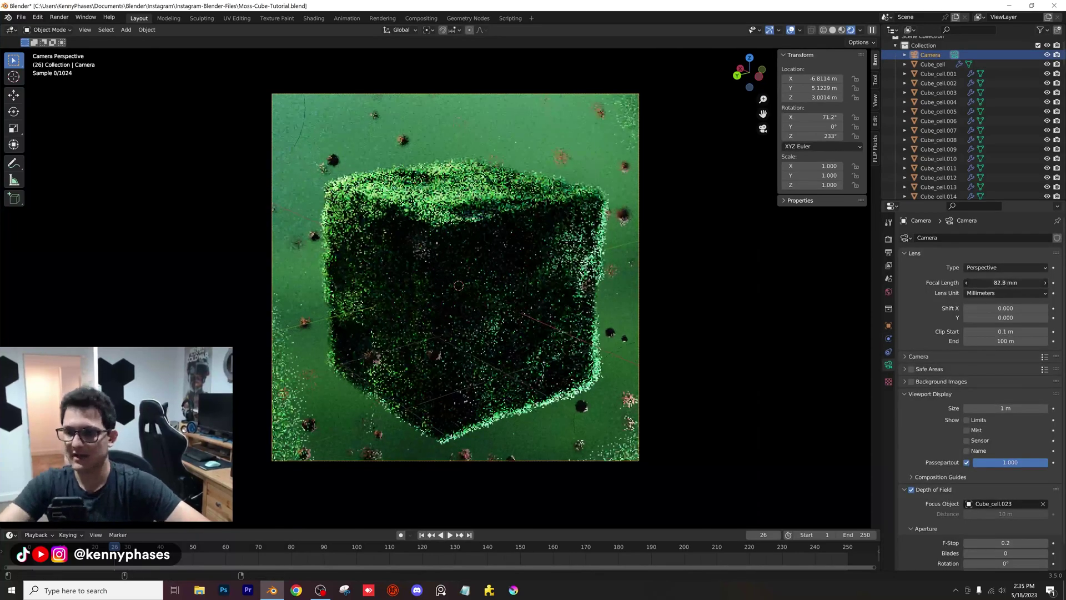
{"action": "left_click_drag", "start_coordinate": [1006, 283], "coordinate": [975, 283]}
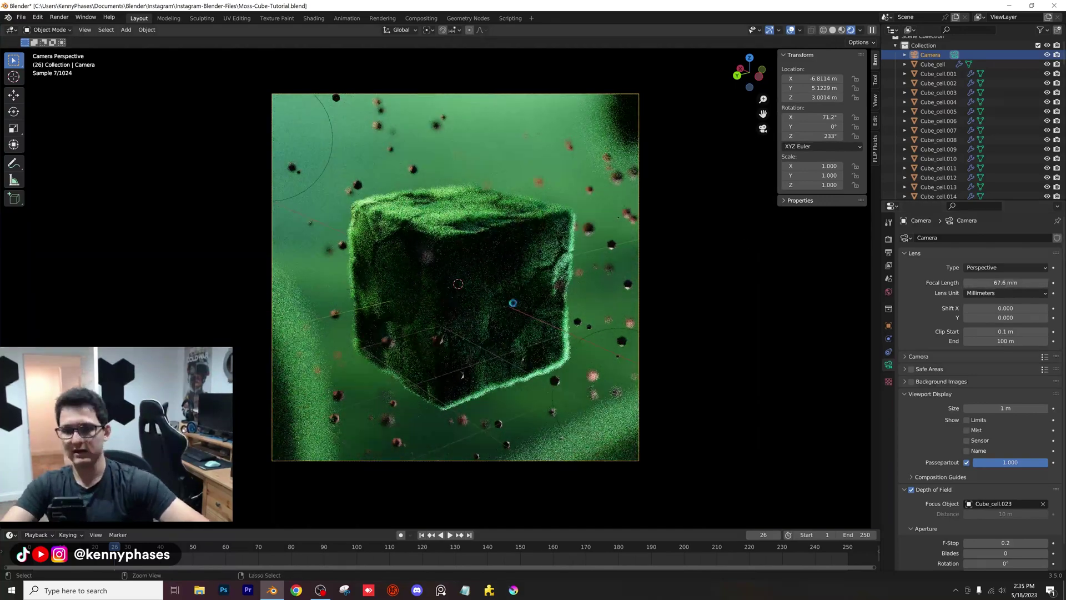
{"action": "key", "text": "ctrl+s"}
Step: Lower the camera slightly along its Y axis
{"action": "key", "text": "g"}
{"action": "key", "text": "y"}
{"action": "key", "text": "y"}
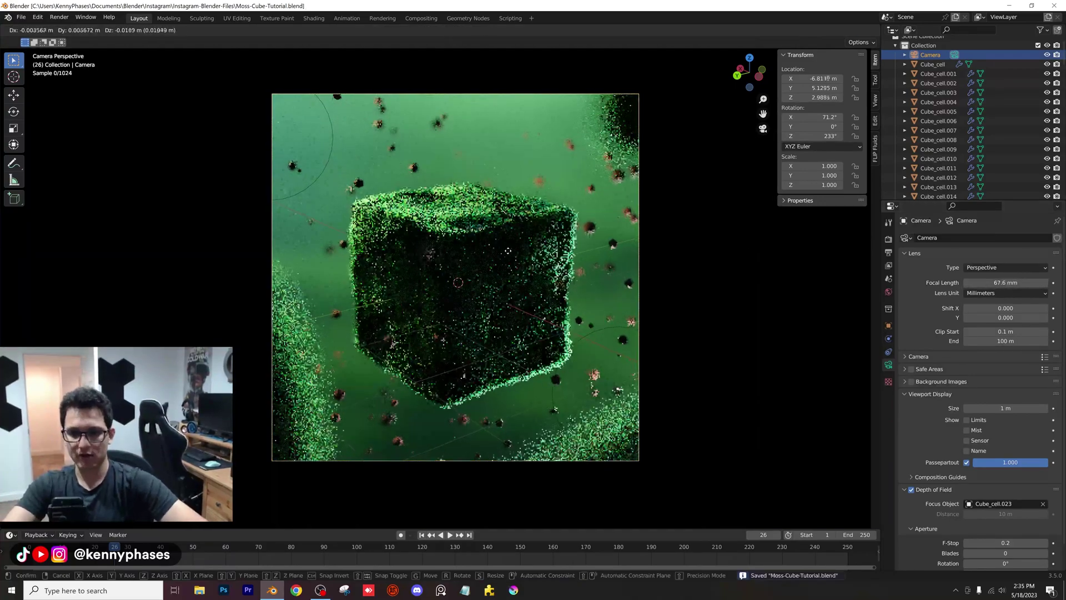
{"action": "left_click", "coordinate": [508, 252]}
Step: Cap Cycles render samples at 250 and switch the denoiser to OptiX
{"action": "left_click", "coordinate": [889, 239]}
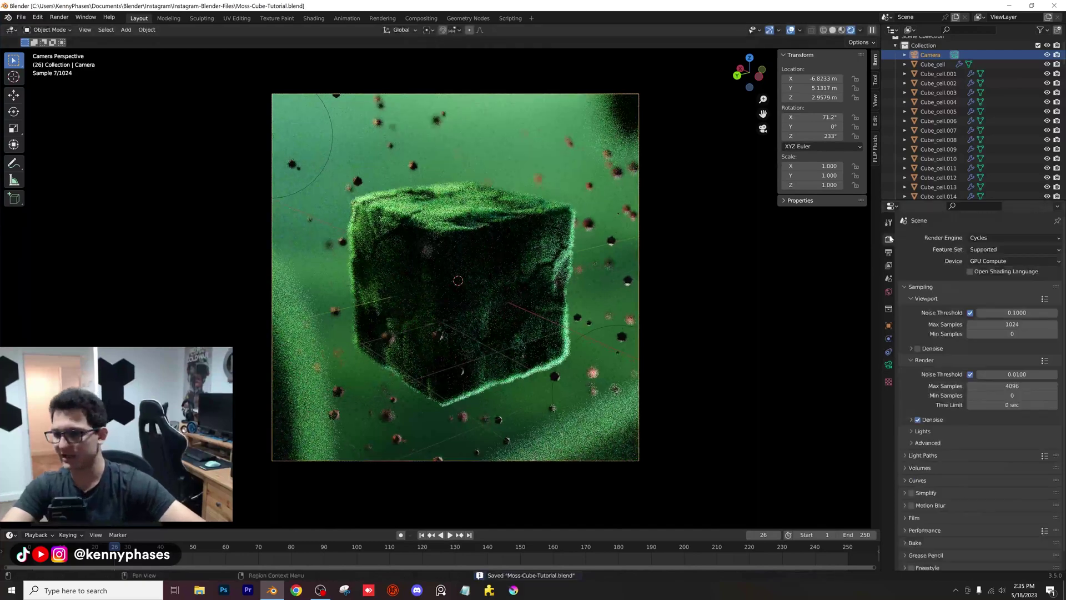
{"action": "left_click", "coordinate": [1012, 386]}
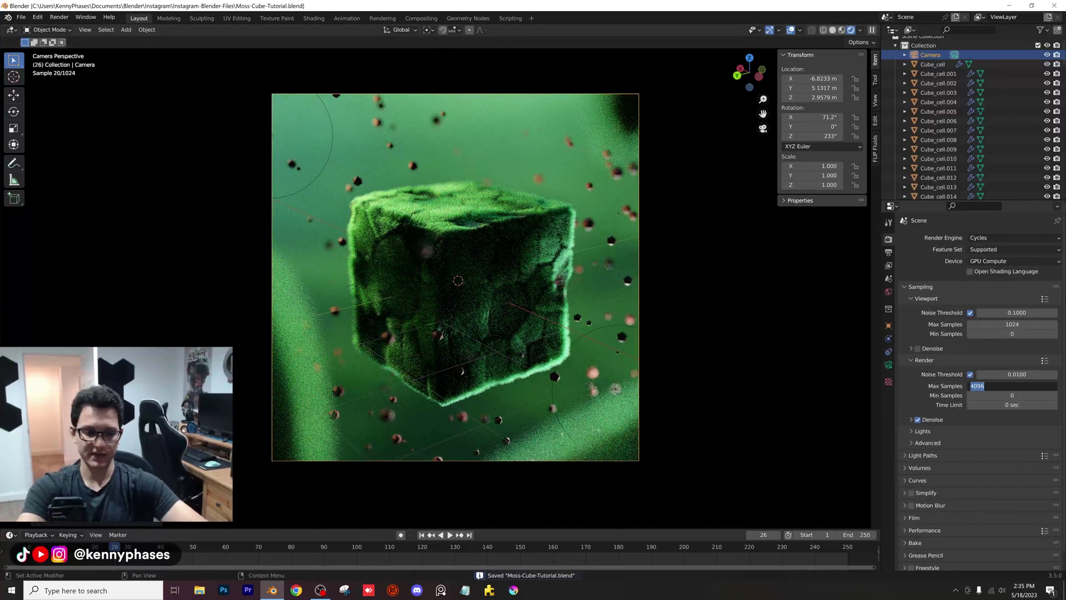
{"action": "type", "text": "250"}
{"action": "key", "text": "Return"}
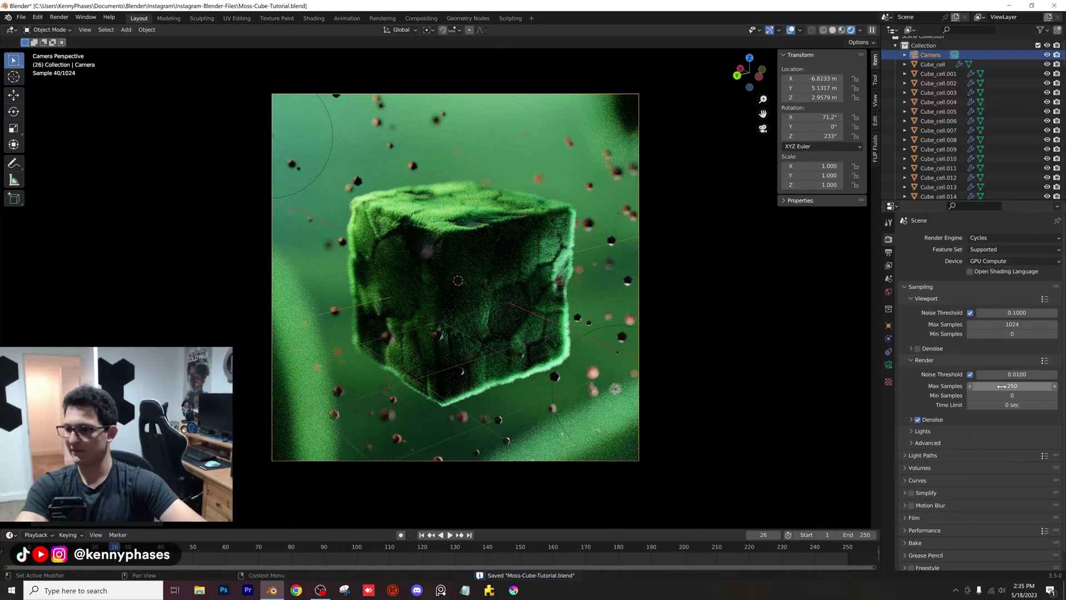
{"action": "left_click", "coordinate": [941, 422]}
{"action": "left_click", "coordinate": [997, 435]}
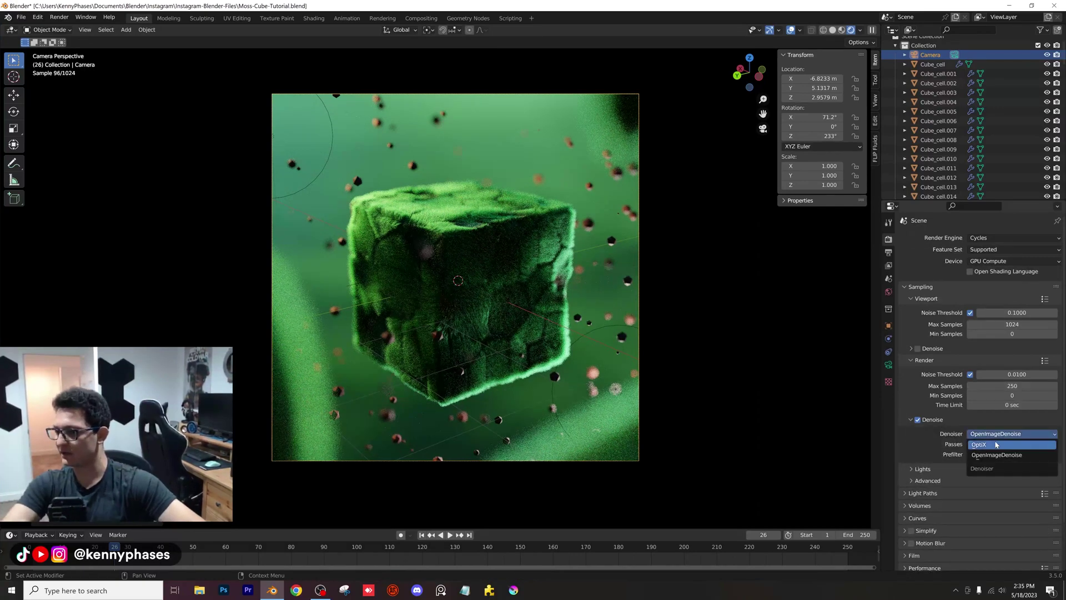
{"action": "left_click", "coordinate": [995, 445]}
{"action": "left_click", "coordinate": [946, 422]}
Step: Set every light path max bounce limit to 20 and save the file
{"action": "left_click", "coordinate": [938, 455]}
{"action": "left_click", "coordinate": [999, 481]}
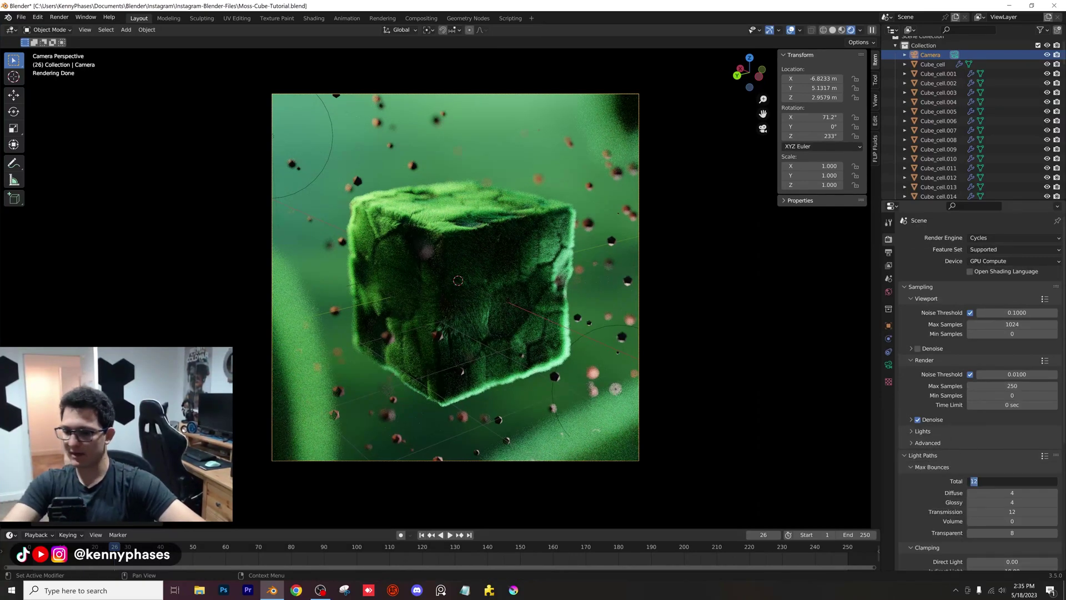
{"action": "type", "text": "20"}
{"action": "key", "text": "Tab"}
{"action": "type", "text": "20"}
{"action": "key", "text": "Tab"}
{"action": "type", "text": "20"}
{"action": "key", "text": "Tab"}
{"action": "type", "text": "20"}
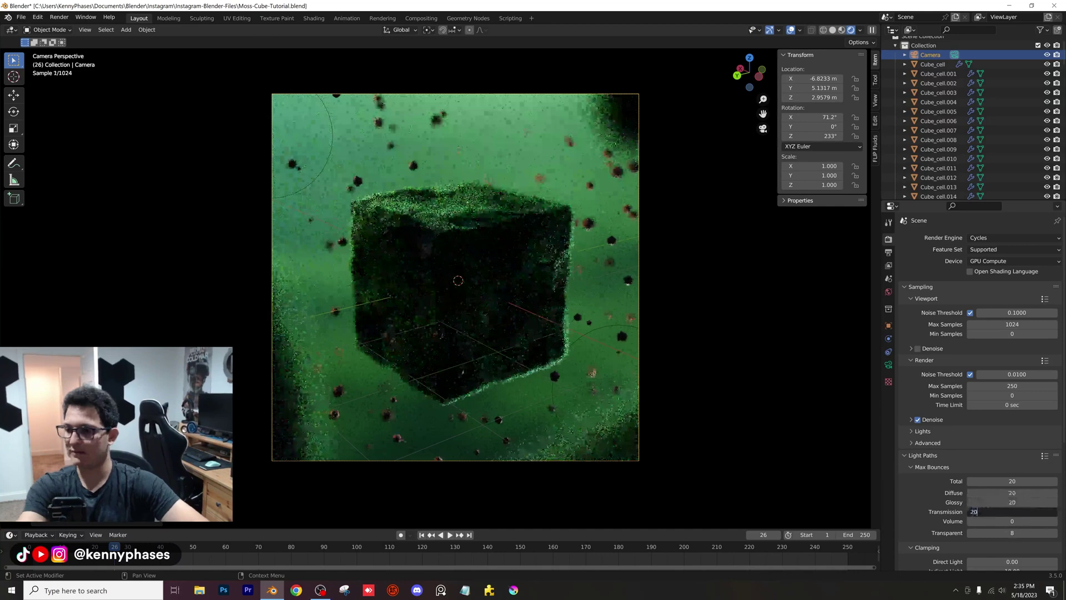
{"action": "key", "text": "Tab"}
{"action": "type", "text": "20"}
{"action": "key", "text": "Return"}
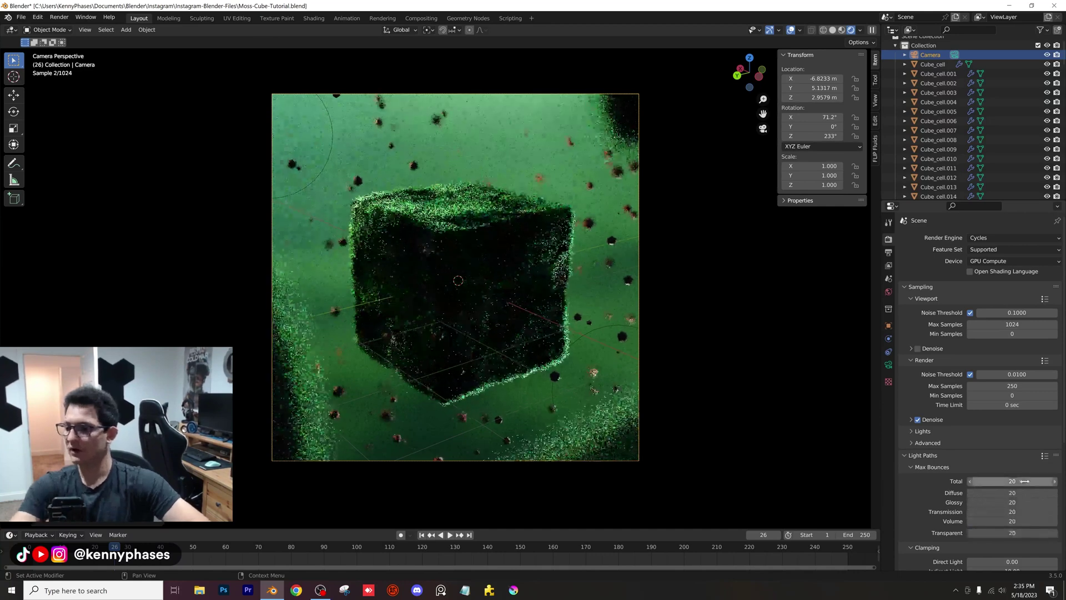
{"action": "key", "text": "ctrl+s"}
{"action": "scroll", "coordinate": [997, 405], "scroll_direction": "down", "scroll_amount": 5}
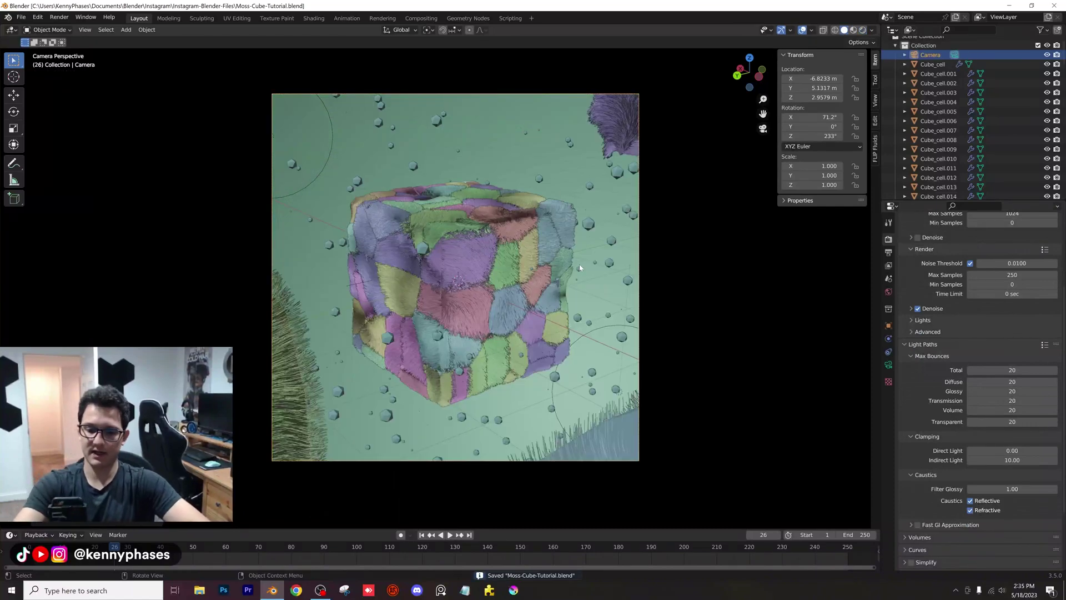
Step: Start an F12 render of frame 26, then cancel it at sample 31
{"action": "key", "text": "F12"}
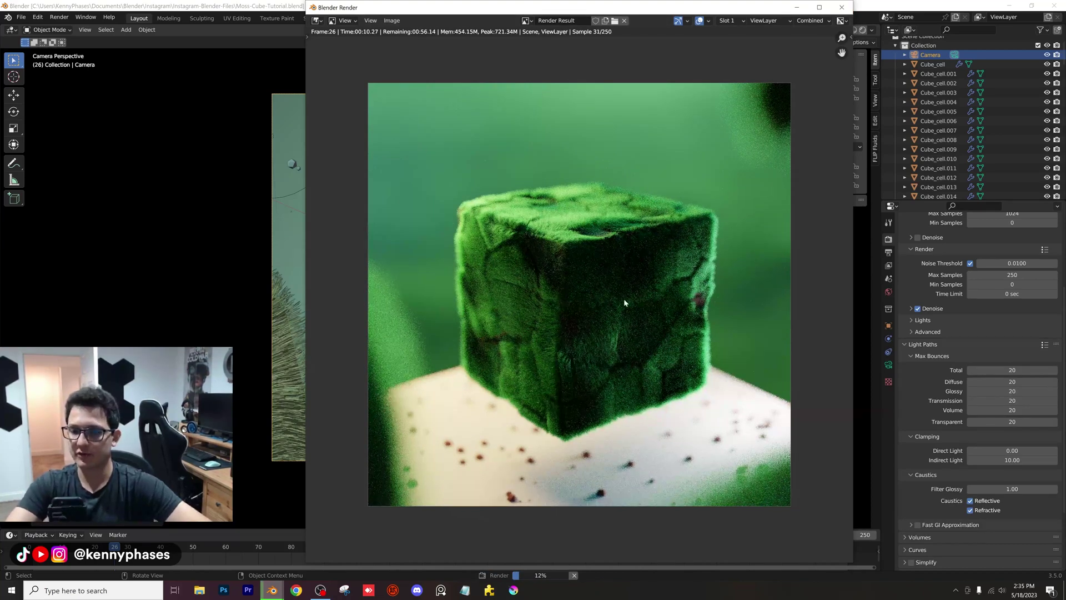
{"action": "key", "text": "Escape"}
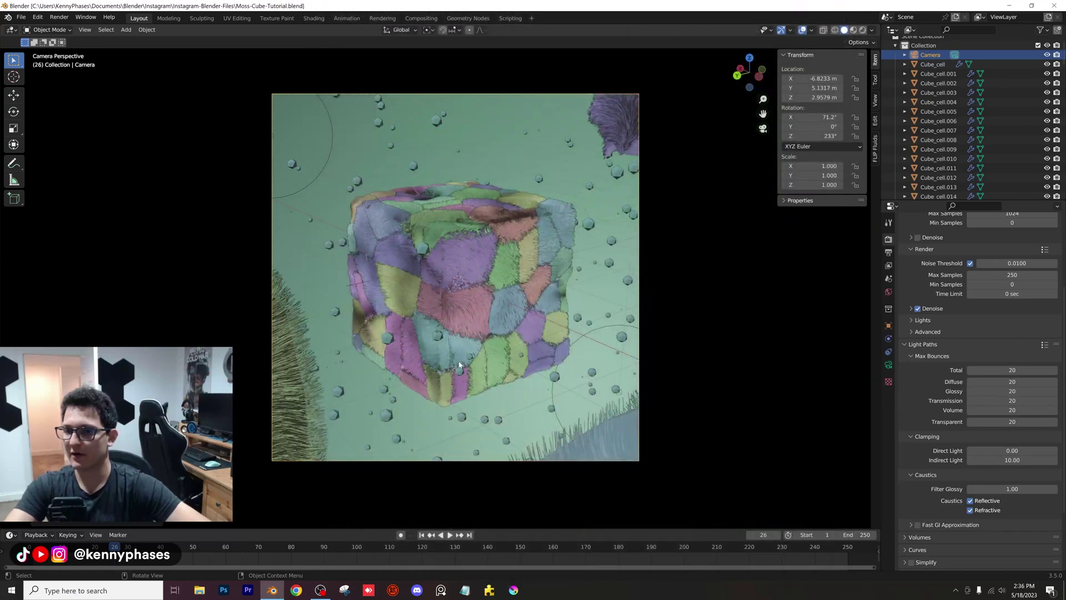
Step: Uncheck Show Emitter on the plane's particle system and save
{"action": "left_click", "coordinate": [589, 249]}
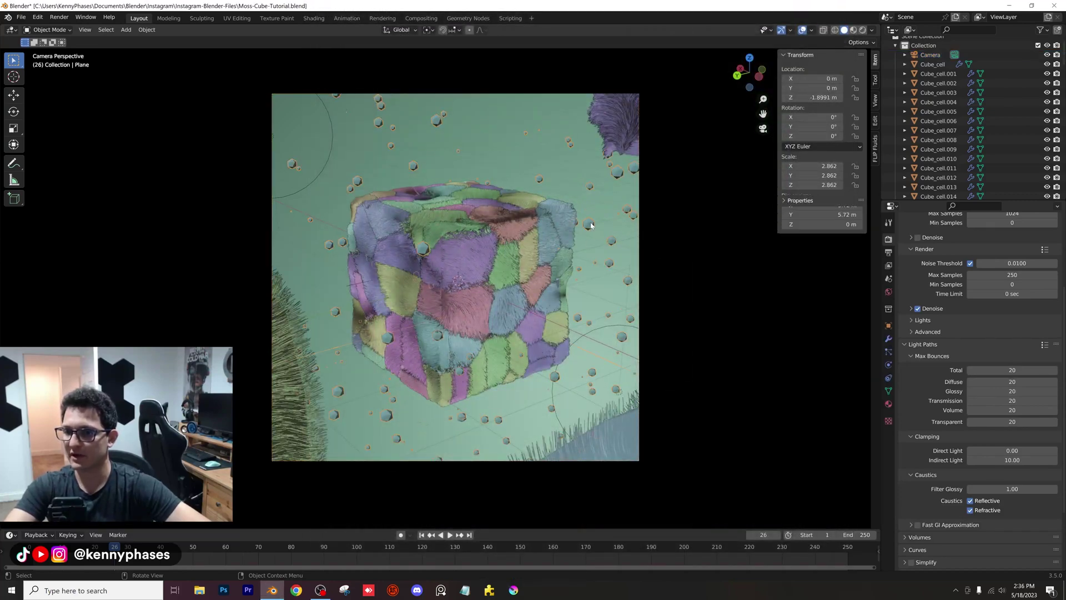
{"action": "left_click", "coordinate": [888, 351]}
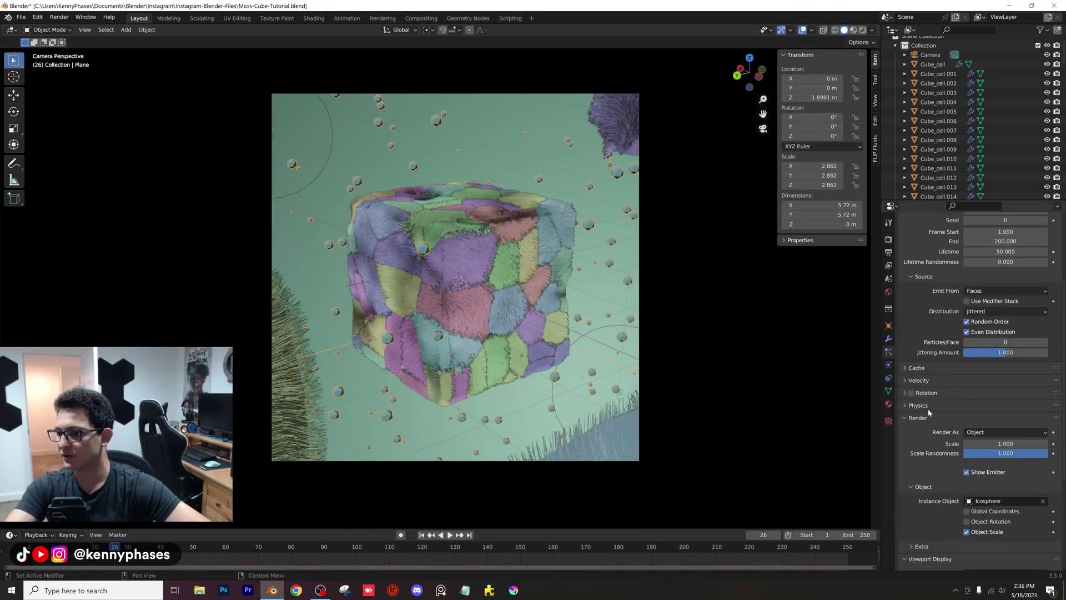
{"action": "left_click", "coordinate": [971, 475]}
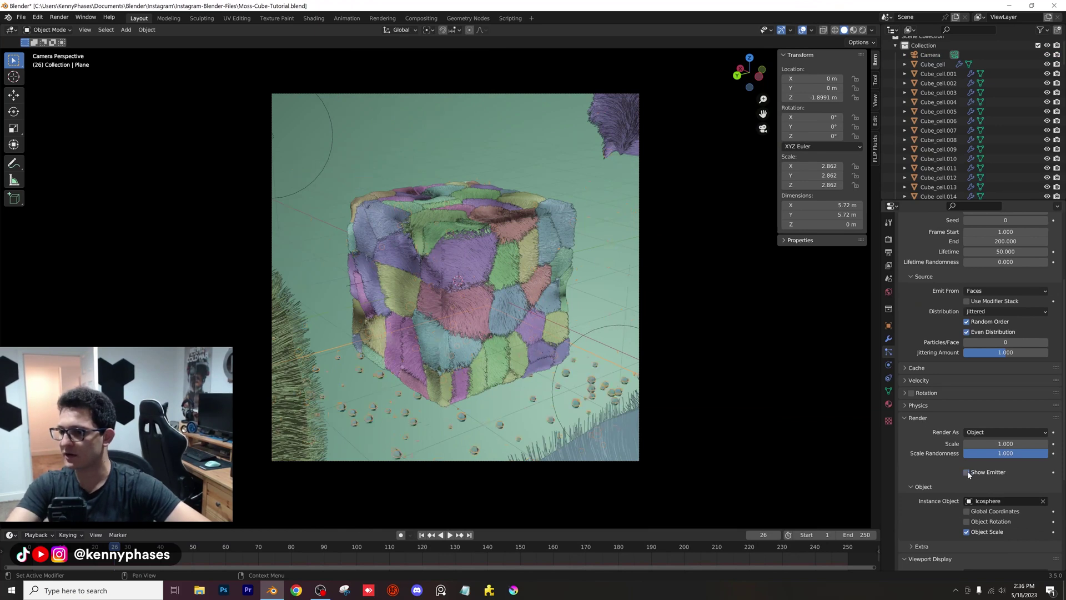
{"action": "key", "text": "ctrl+s"}
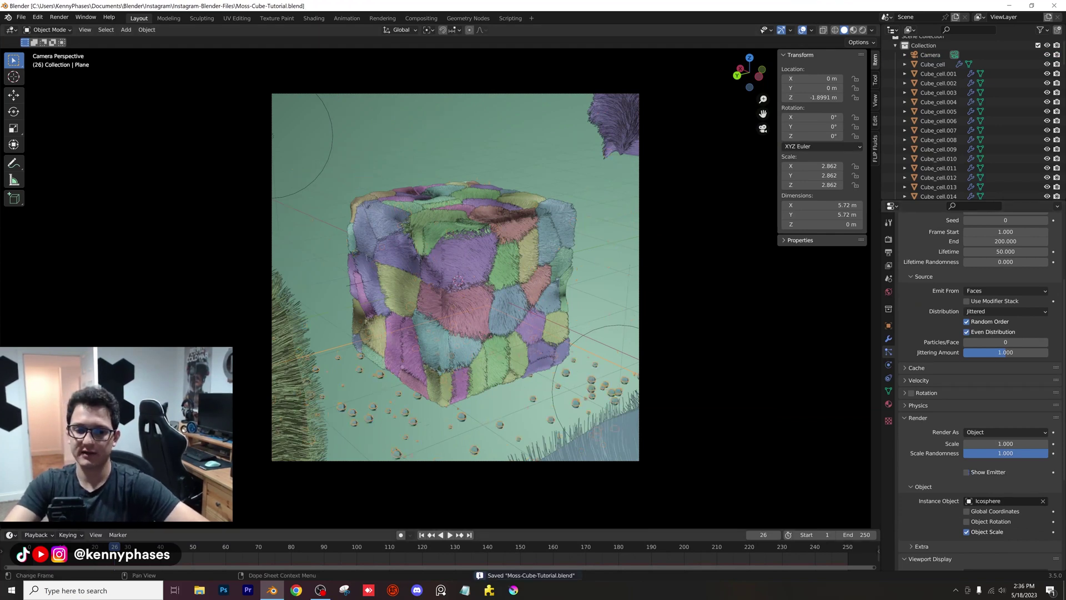
Step: Play the animation from the start and stop at frame 23
{"action": "key", "text": "shift+Left"}
{"action": "key", "text": "space"}
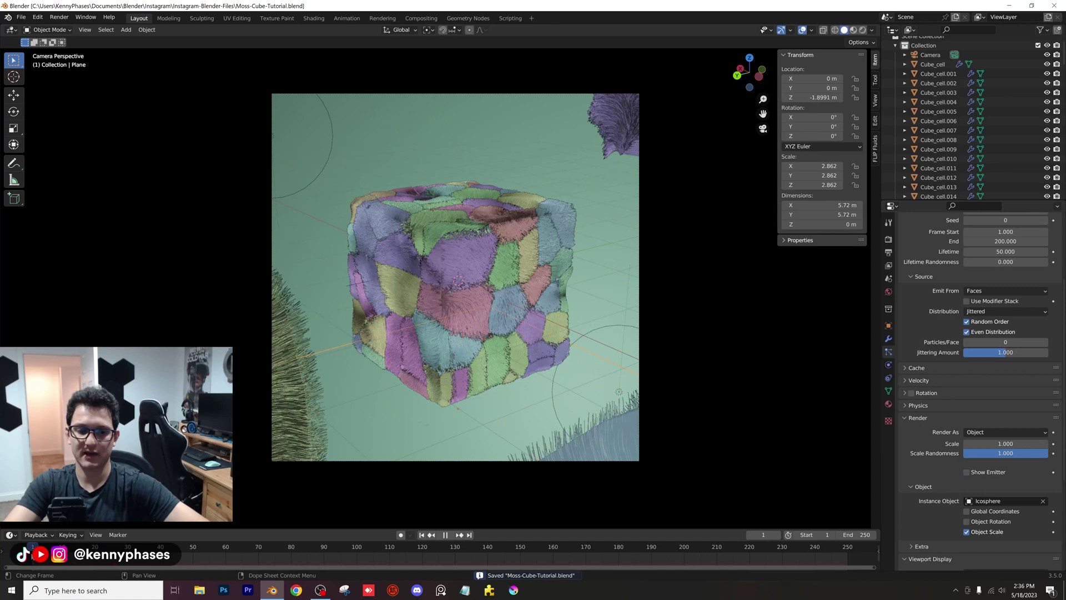
{"action": "key", "text": "space"}
{"action": "key", "text": "space"}
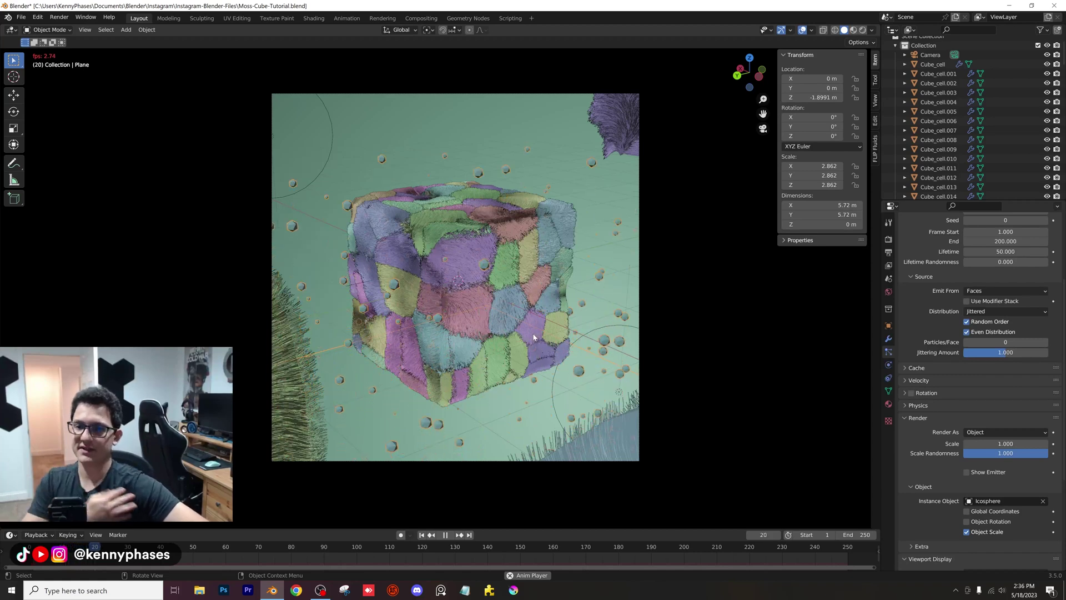
{"action": "key", "text": "space"}
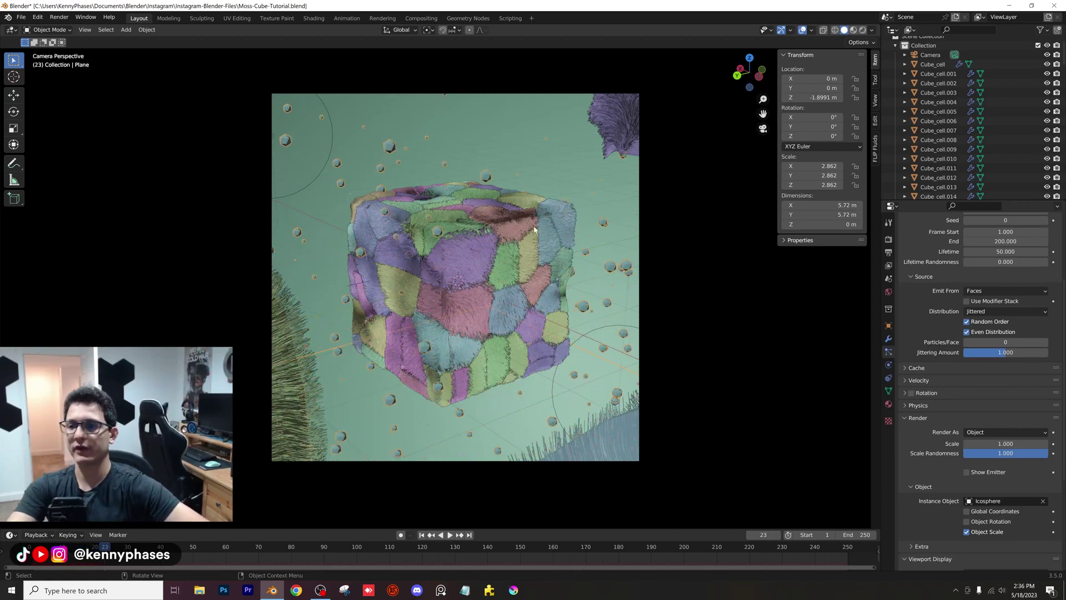
Step: Use Make Instances Real on the particle system modifier, then save
{"action": "left_click", "coordinate": [888, 339]}
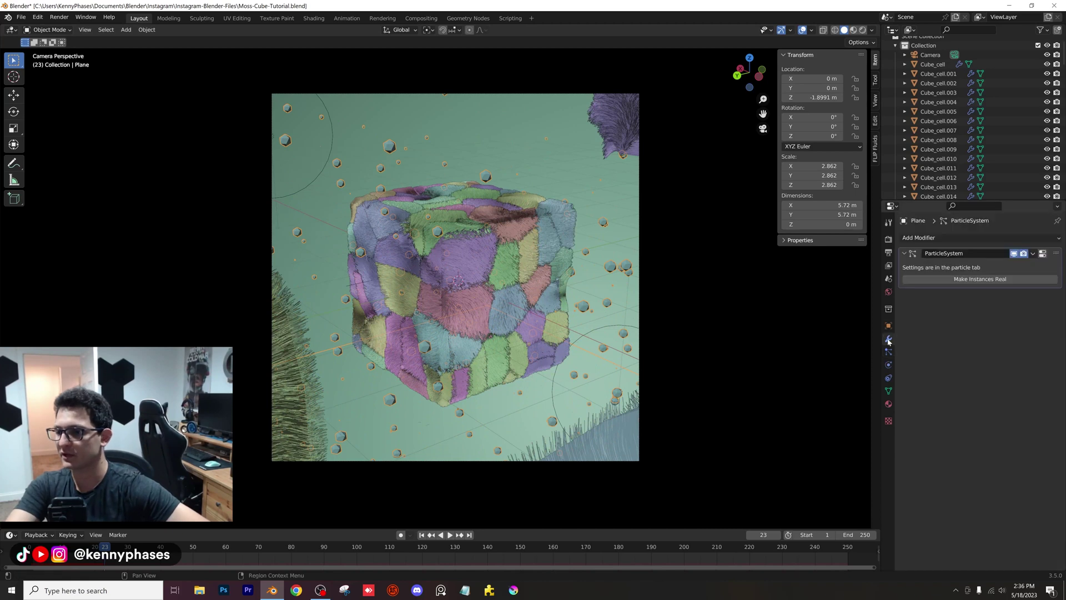
{"action": "left_click", "coordinate": [1033, 253]}
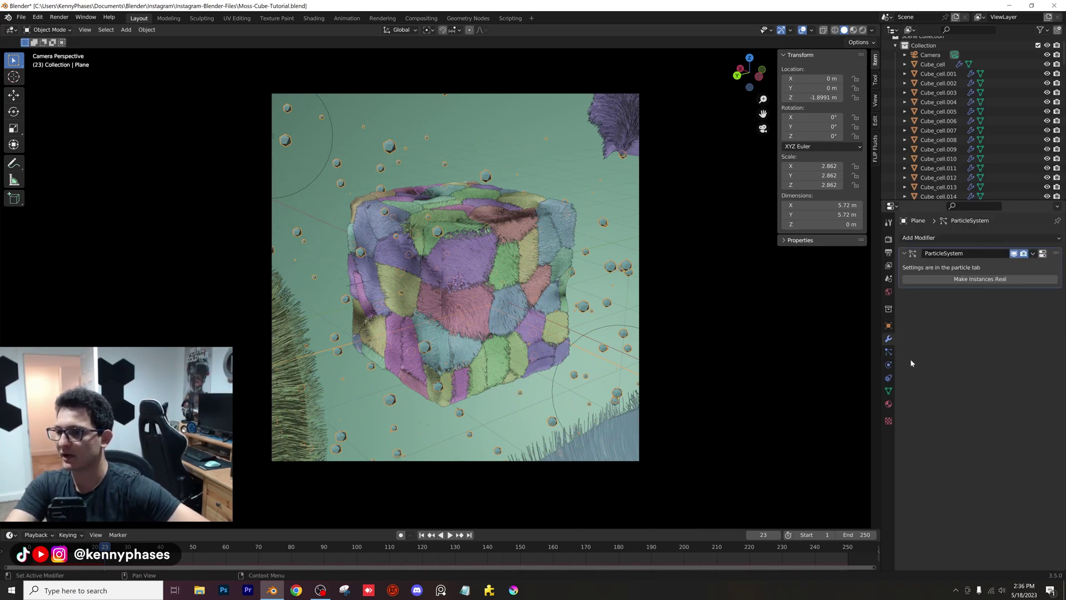
{"action": "left_click", "coordinate": [975, 280]}
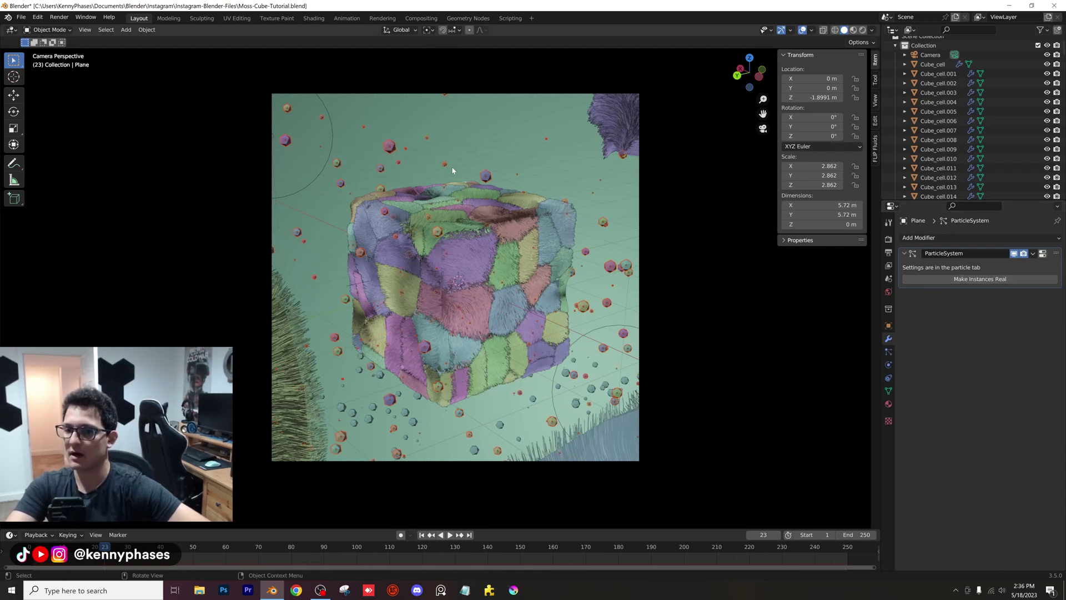
{"action": "key", "text": "ctrl+s"}
Step: Render frame 23 with F12, then zoom and pan across the finished furry cube image
{"action": "key", "text": "F12"}
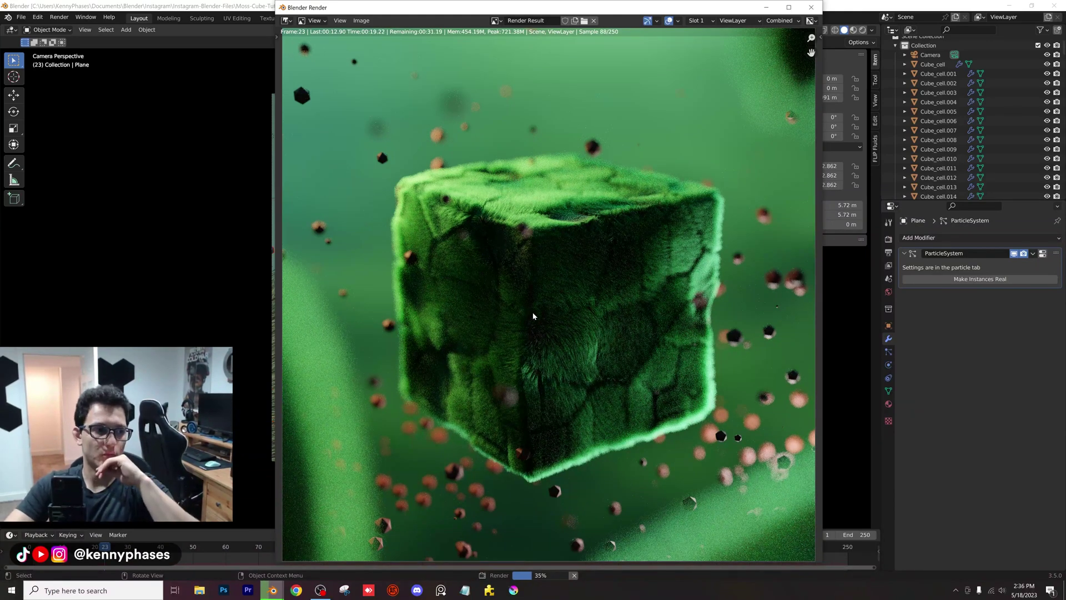
{"action": "scroll", "coordinate": [581, 367], "scroll_direction": "up", "scroll_amount": 2}
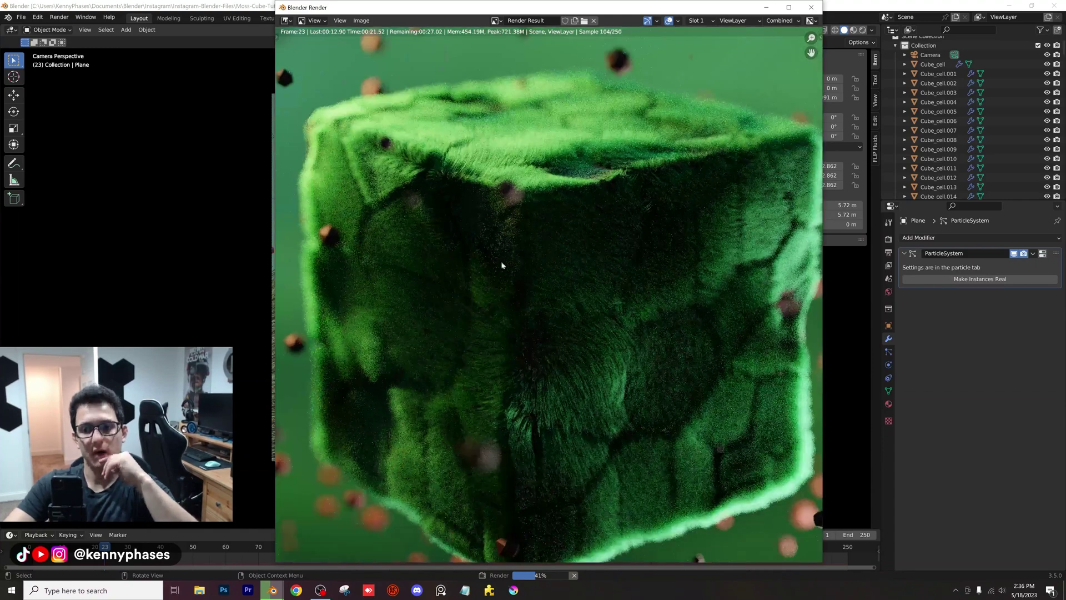
{"action": "middle_click_drag", "start_coordinate": [501, 265], "coordinate": [546, 300]}
{"action": "scroll", "coordinate": [512, 301], "scroll_direction": "down", "scroll_amount": 1}
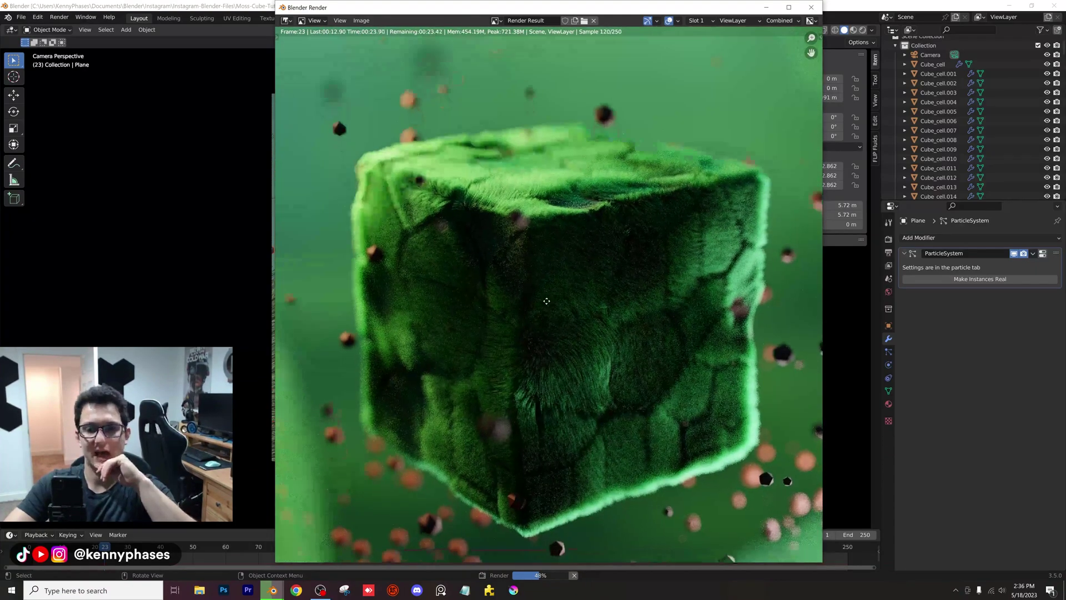
{"action": "middle_click_drag", "start_coordinate": [569, 336], "coordinate": [593, 337]}
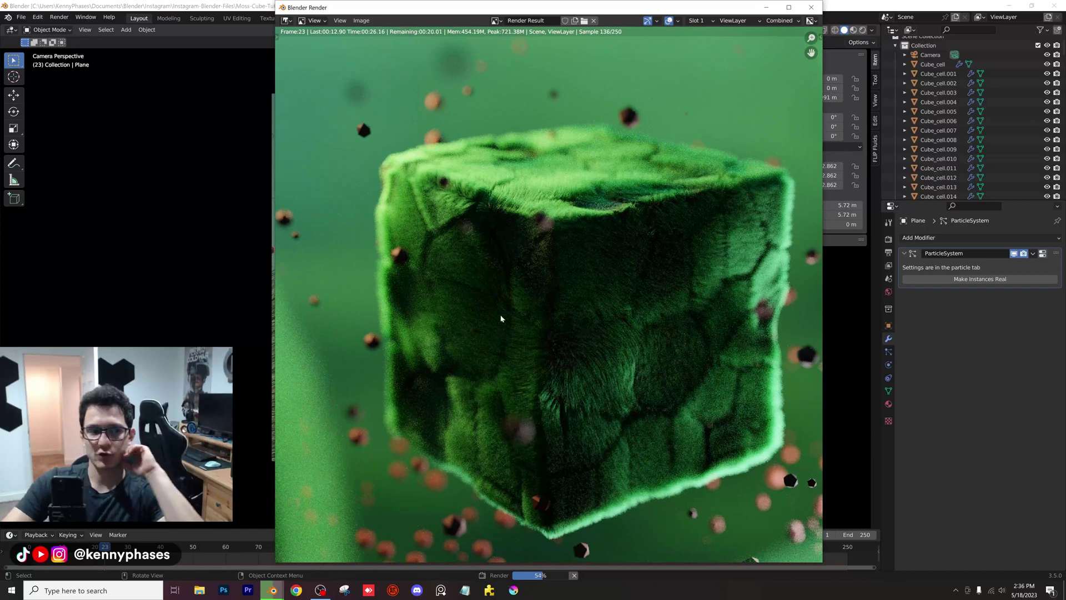
{"action": "scroll", "coordinate": [504, 333], "scroll_direction": "down", "scroll_amount": 2}
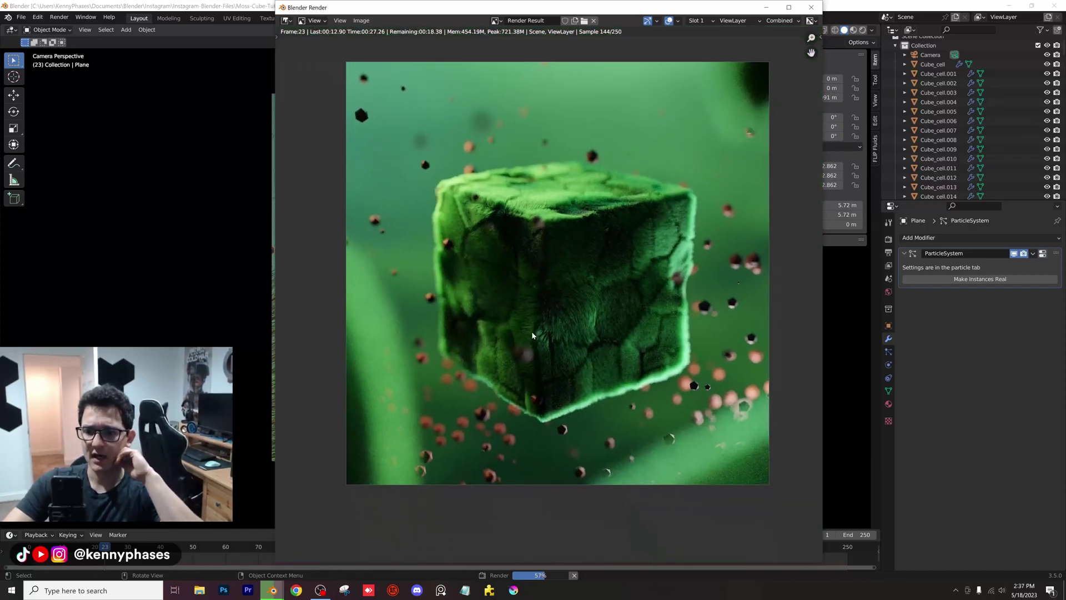
{"action": "scroll", "coordinate": [531, 331], "scroll_direction": "up", "scroll_amount": 3}
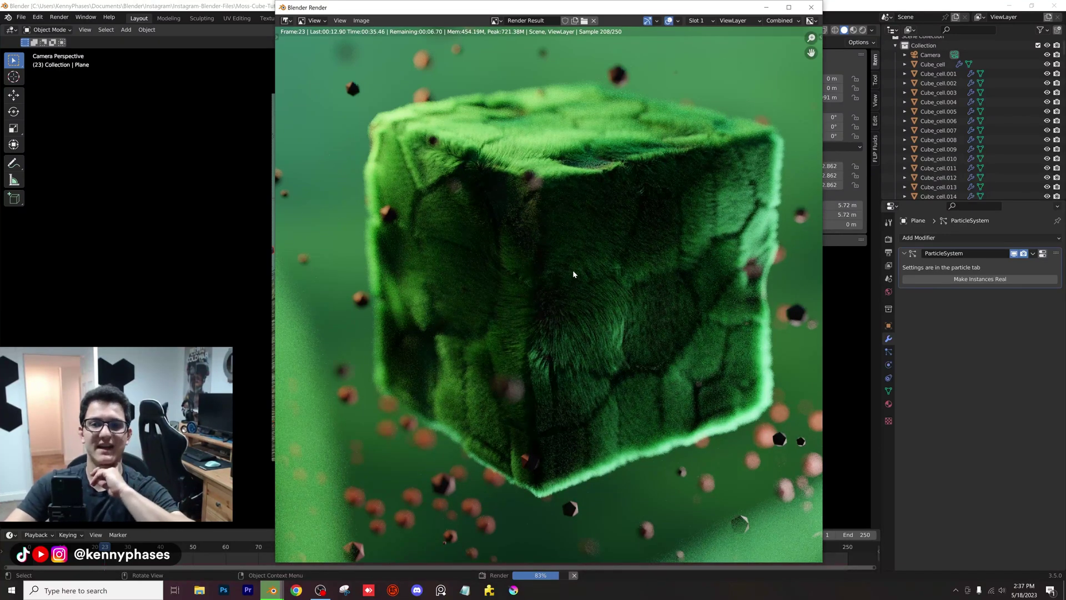
{"action": "middle_click_drag", "start_coordinate": [570, 277], "coordinate": [498, 220]}
{"action": "middle_click_drag", "start_coordinate": [724, 305], "coordinate": [588, 295]}
{"action": "scroll", "coordinate": [607, 257], "scroll_direction": "up", "scroll_amount": 2}
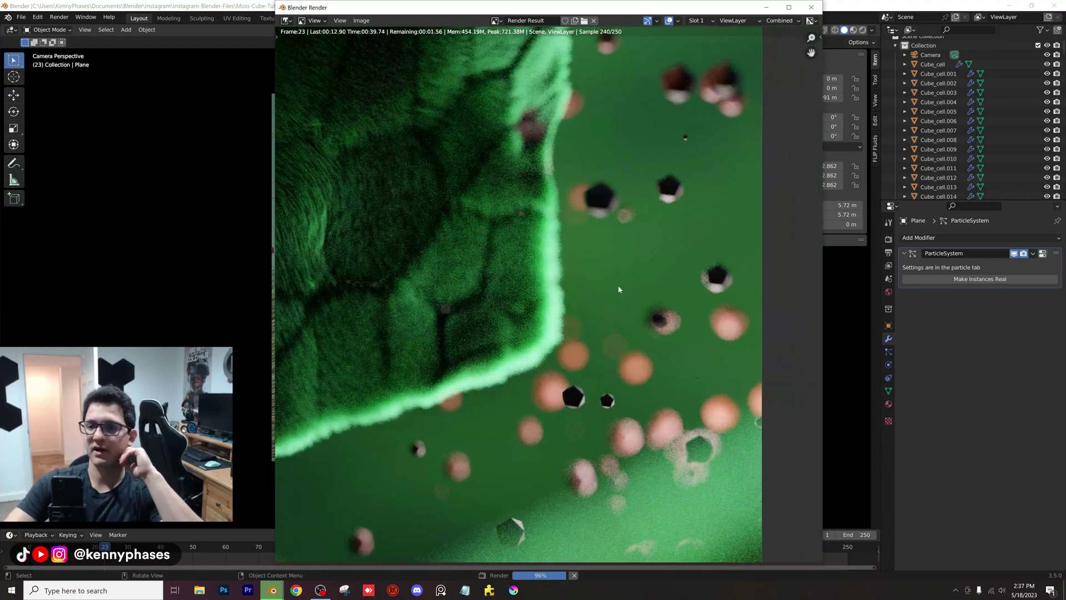
{"action": "scroll", "coordinate": [555, 294], "scroll_direction": "down", "scroll_amount": 2}
{"action": "middle_click_drag", "start_coordinate": [488, 288], "coordinate": [666, 295]}
{"action": "middle_click_drag", "start_coordinate": [556, 300], "coordinate": [637, 320]}
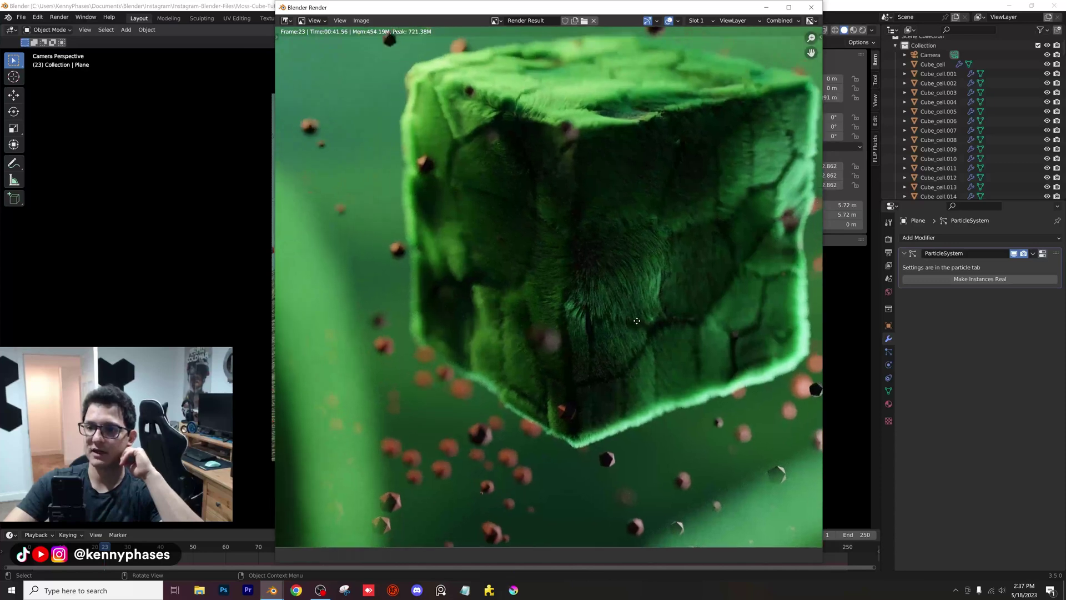
{"action": "scroll", "coordinate": [614, 262], "scroll_direction": "down", "scroll_amount": 2}
{"action": "middle_click_drag", "start_coordinate": [581, 272], "coordinate": [609, 295]}
{"action": "scroll", "coordinate": [605, 281], "scroll_direction": "up", "scroll_amount": 1}
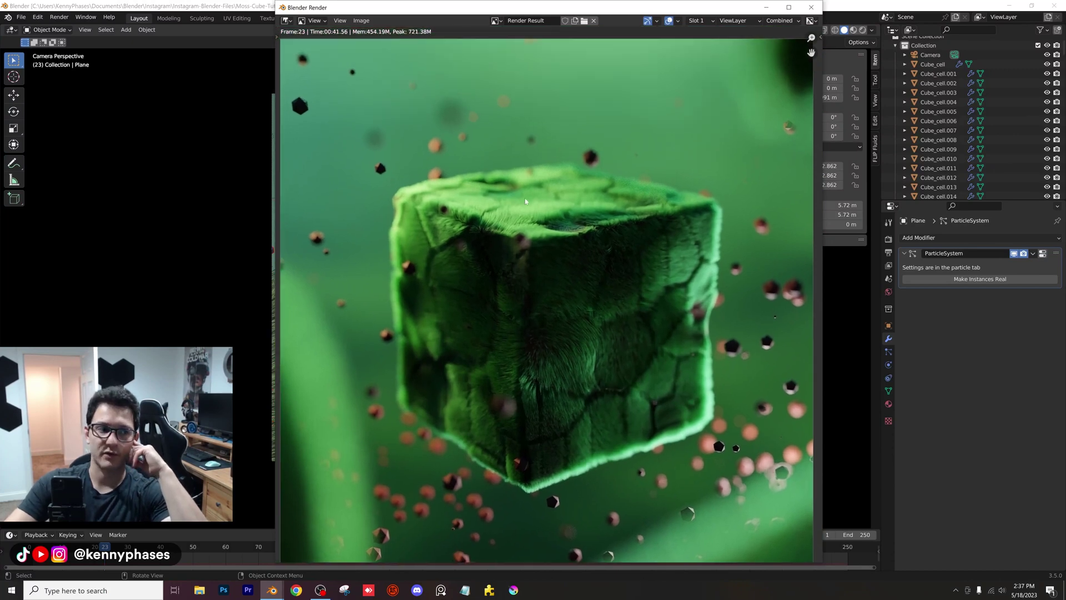
{"action": "scroll", "coordinate": [524, 287], "scroll_direction": "up", "scroll_amount": 2}
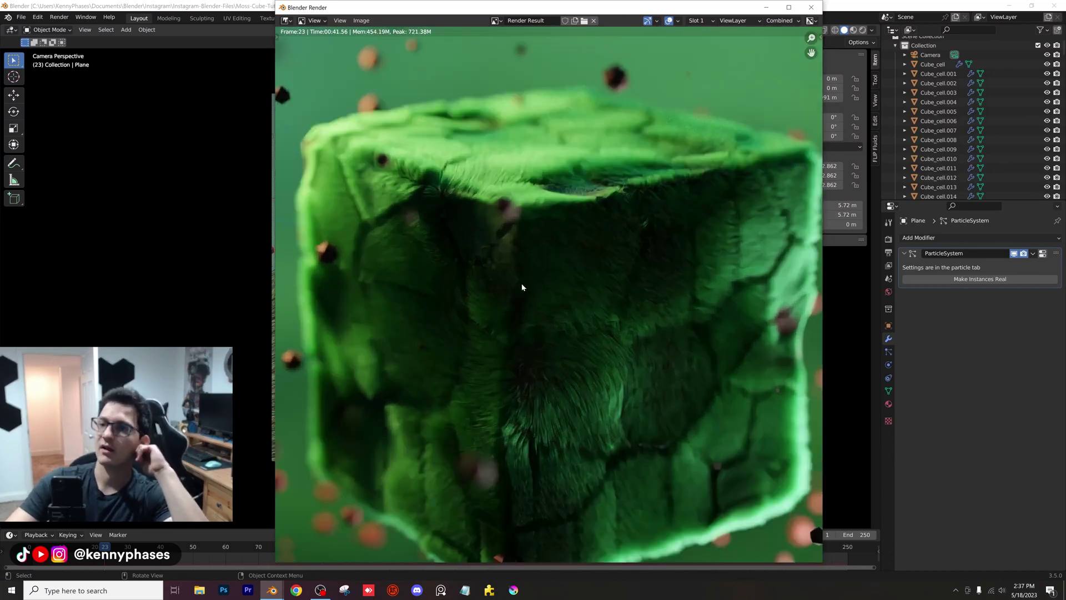
{"action": "middle_click_drag", "start_coordinate": [468, 275], "coordinate": [563, 330]}
{"action": "scroll", "coordinate": [563, 330], "scroll_direction": "down", "scroll_amount": 2}
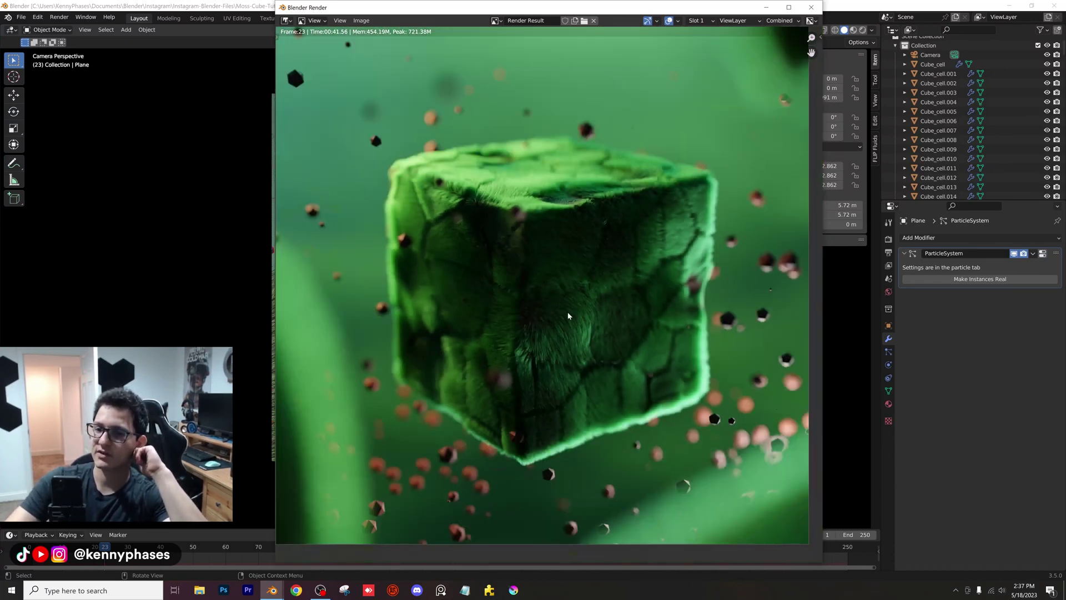
{"action": "scroll", "coordinate": [572, 317], "scroll_direction": "down", "scroll_amount": 1}
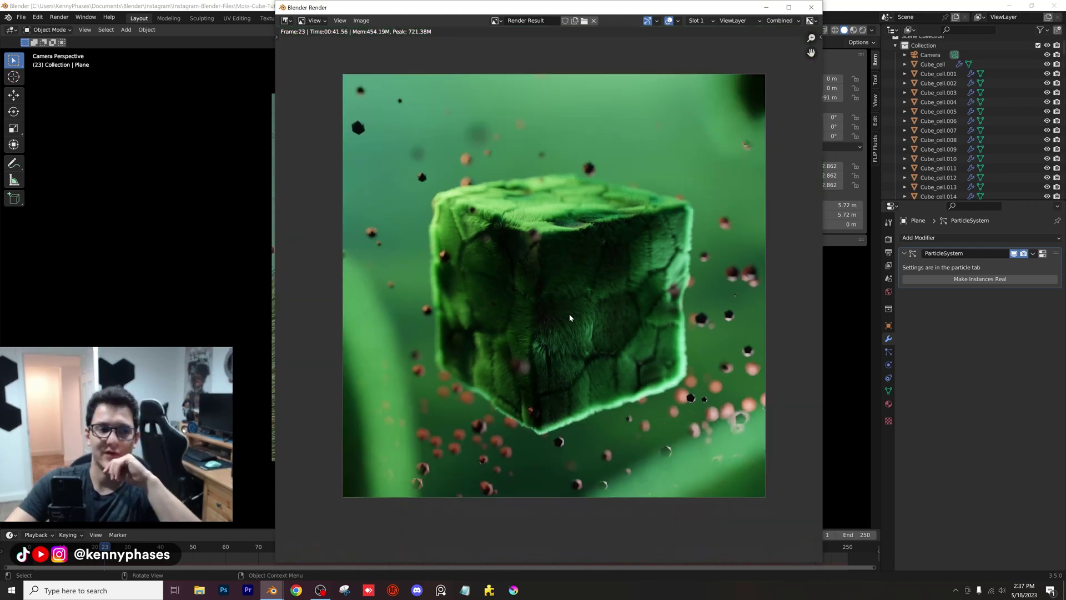
{"action": "middle_click_drag", "start_coordinate": [571, 312], "coordinate": [565, 314]}
{"action": "middle_click_drag", "start_coordinate": [538, 267], "coordinate": [543, 273]}
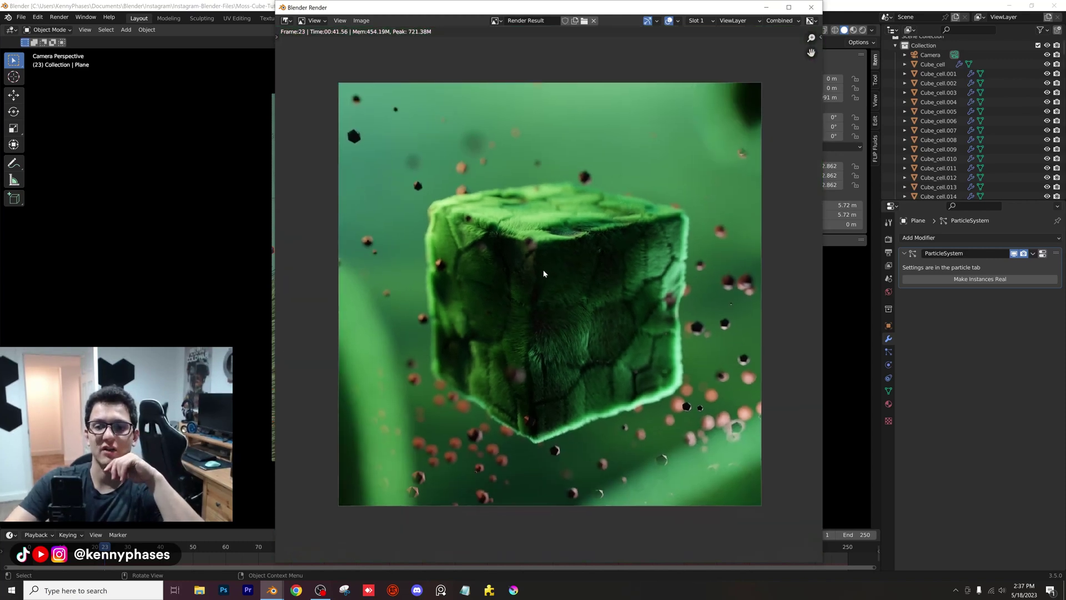